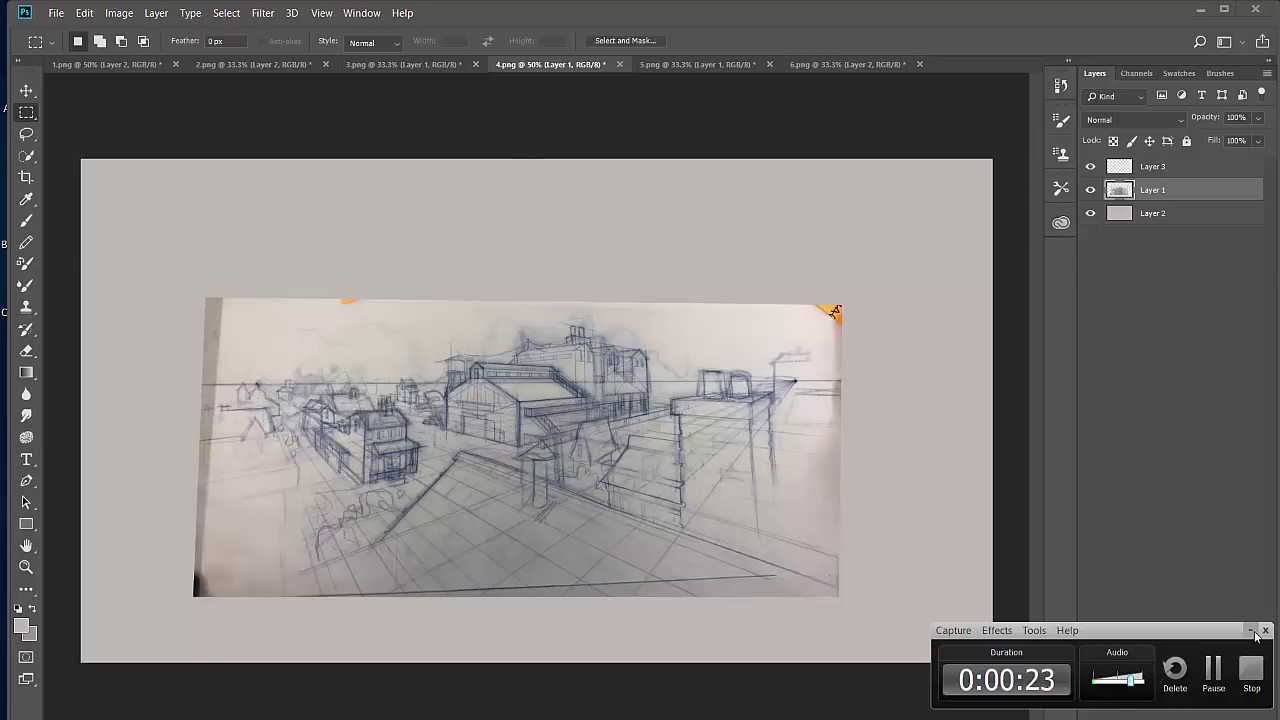
Step: Set the foreground color to a saturated blue, 002aff
left_click(1251, 631)
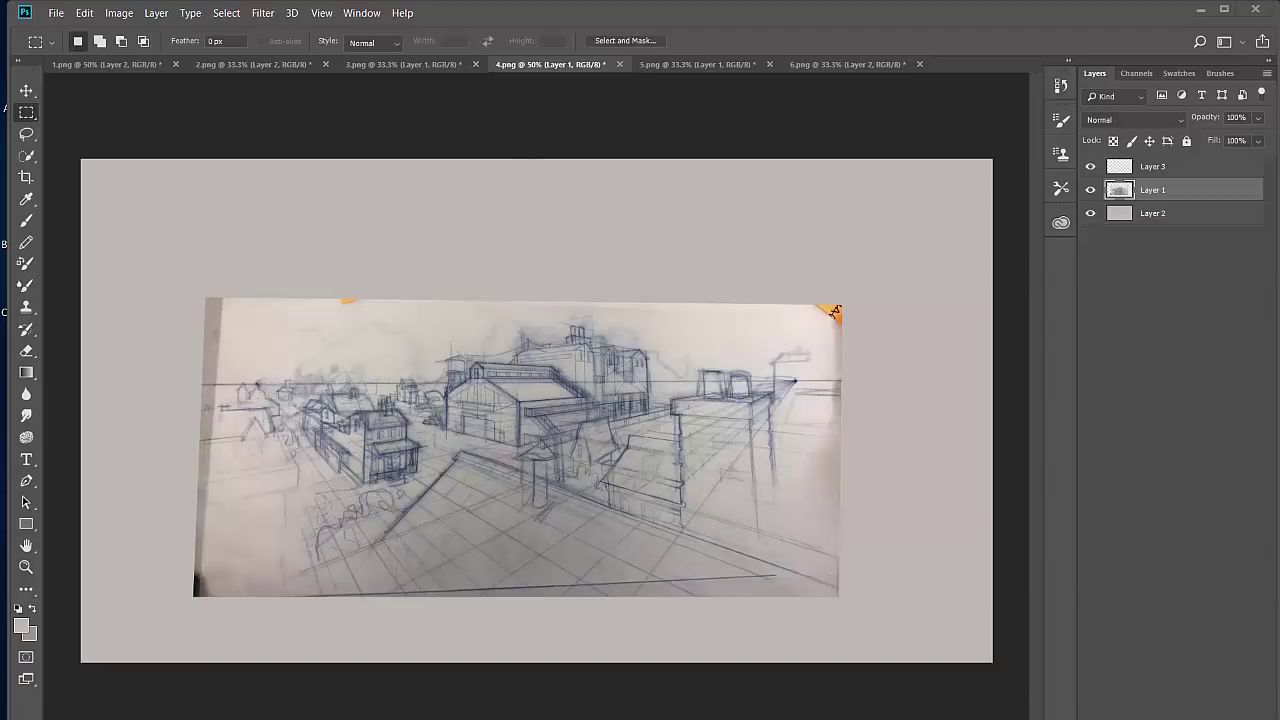
left_click(21, 627)
left_click(648, 246)
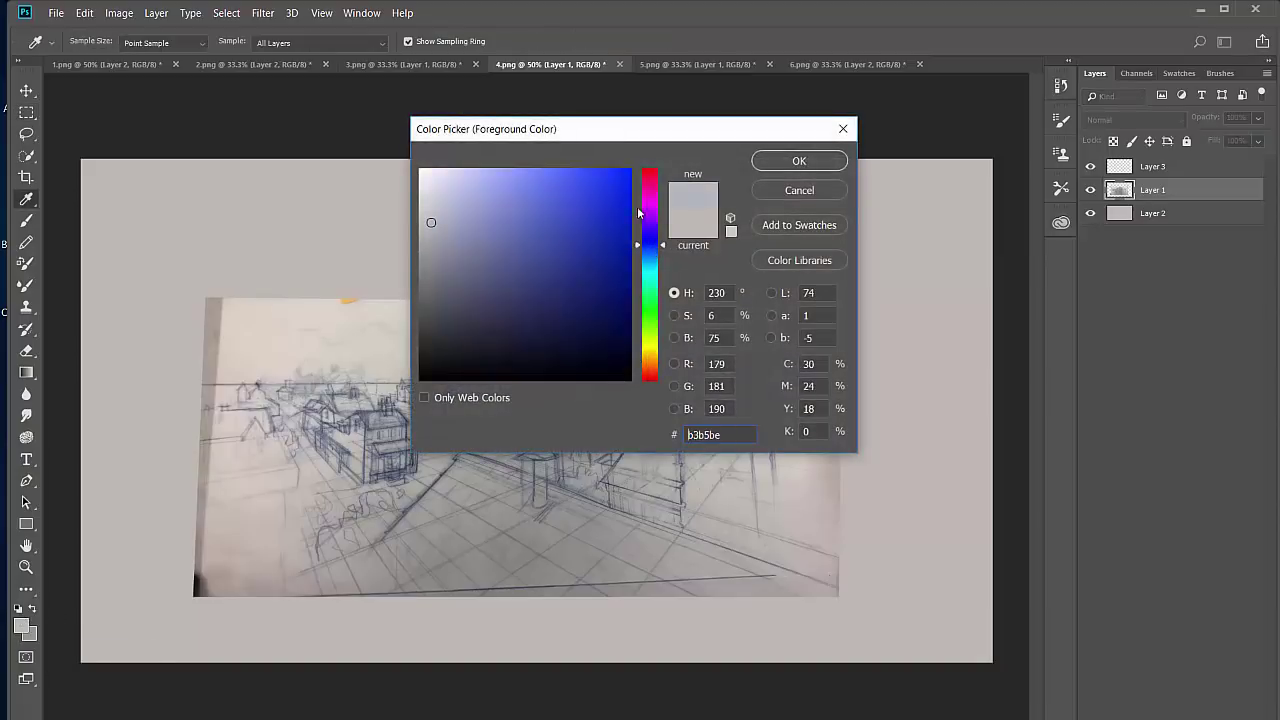
left_click(614, 172)
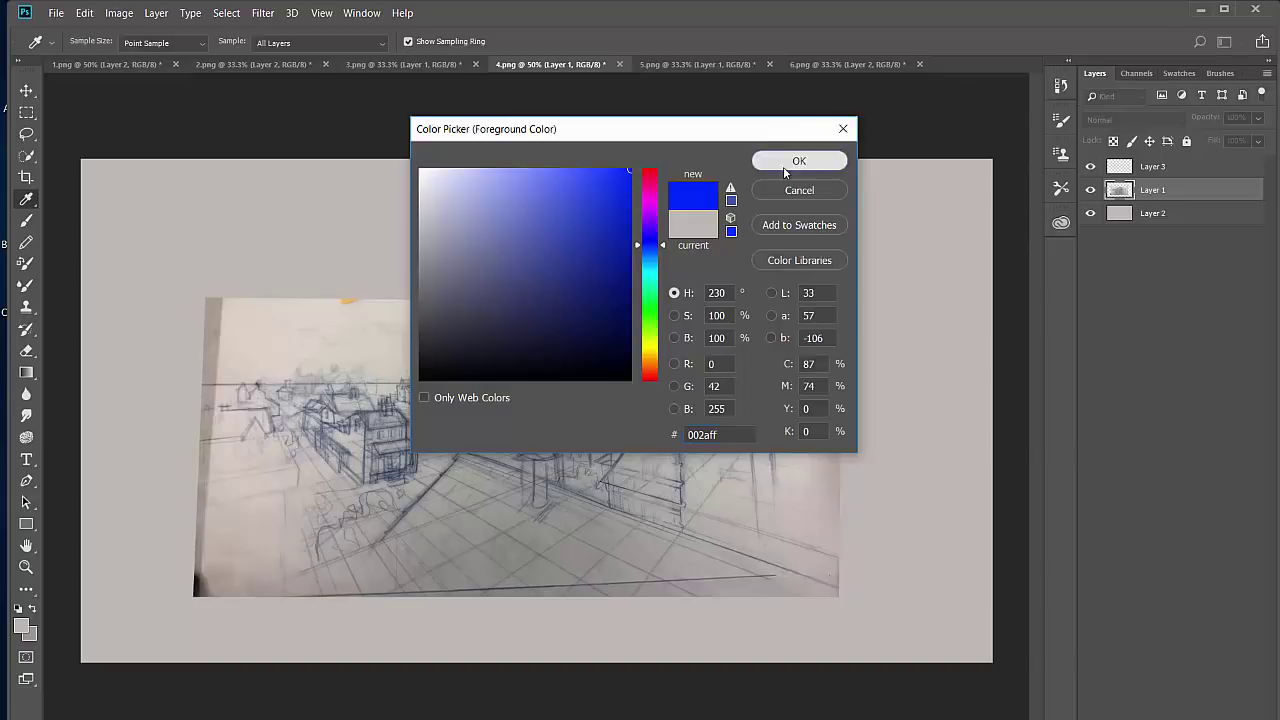
left_click(799, 161)
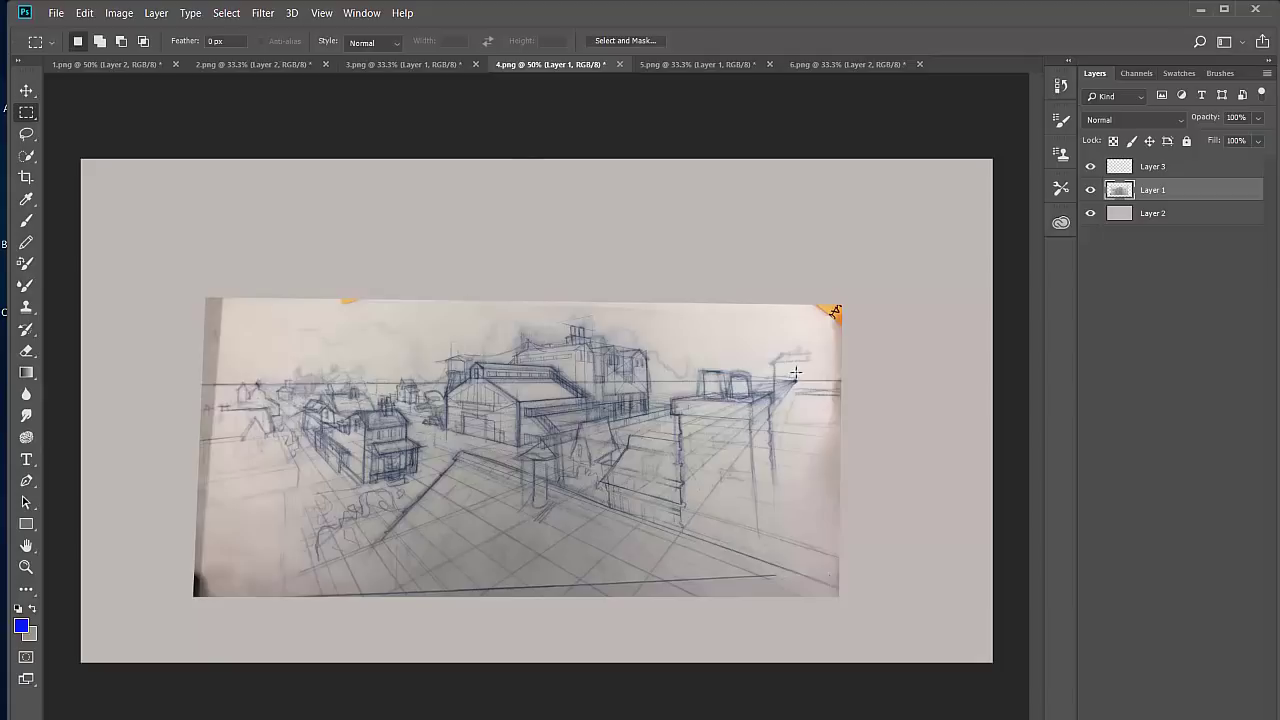
left_click_drag(801, 331, 810, 424)
key("Delete")
key("ctrl+d")
Step: On Layer 3, brush a blue rectangular frame with straight lines around the composition of the city sketch
key("b")
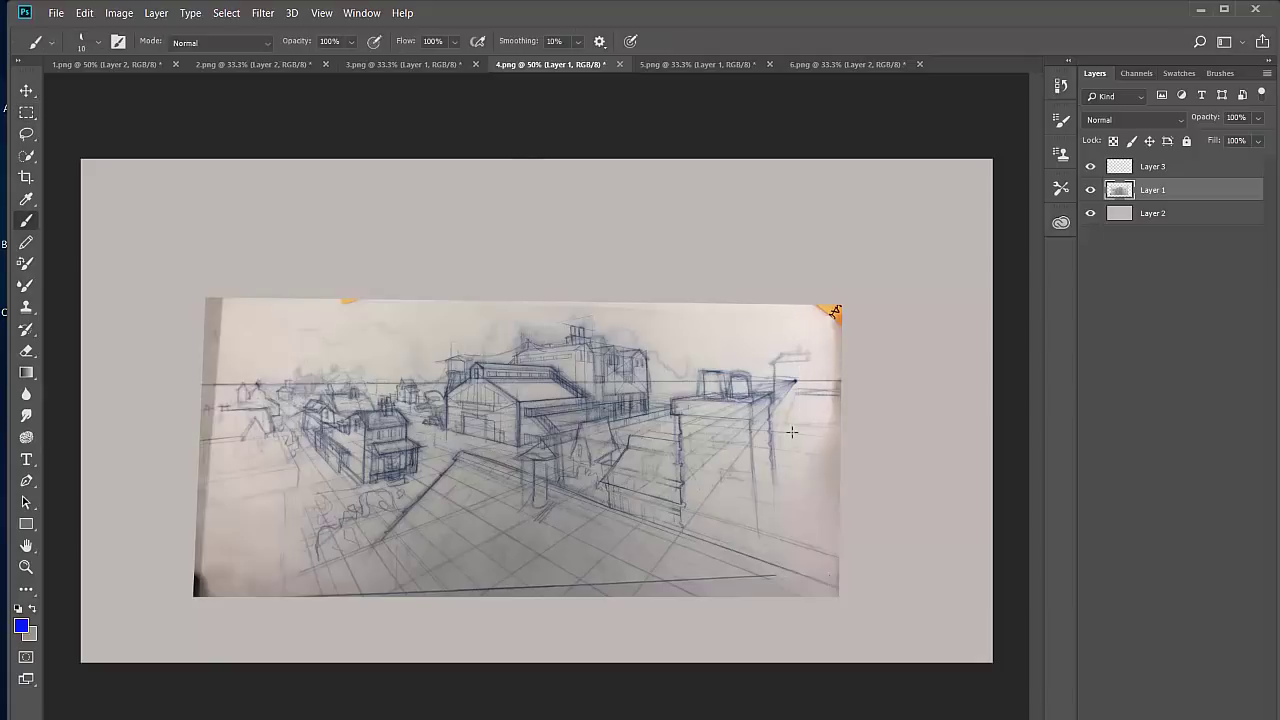
left_click(1170, 168)
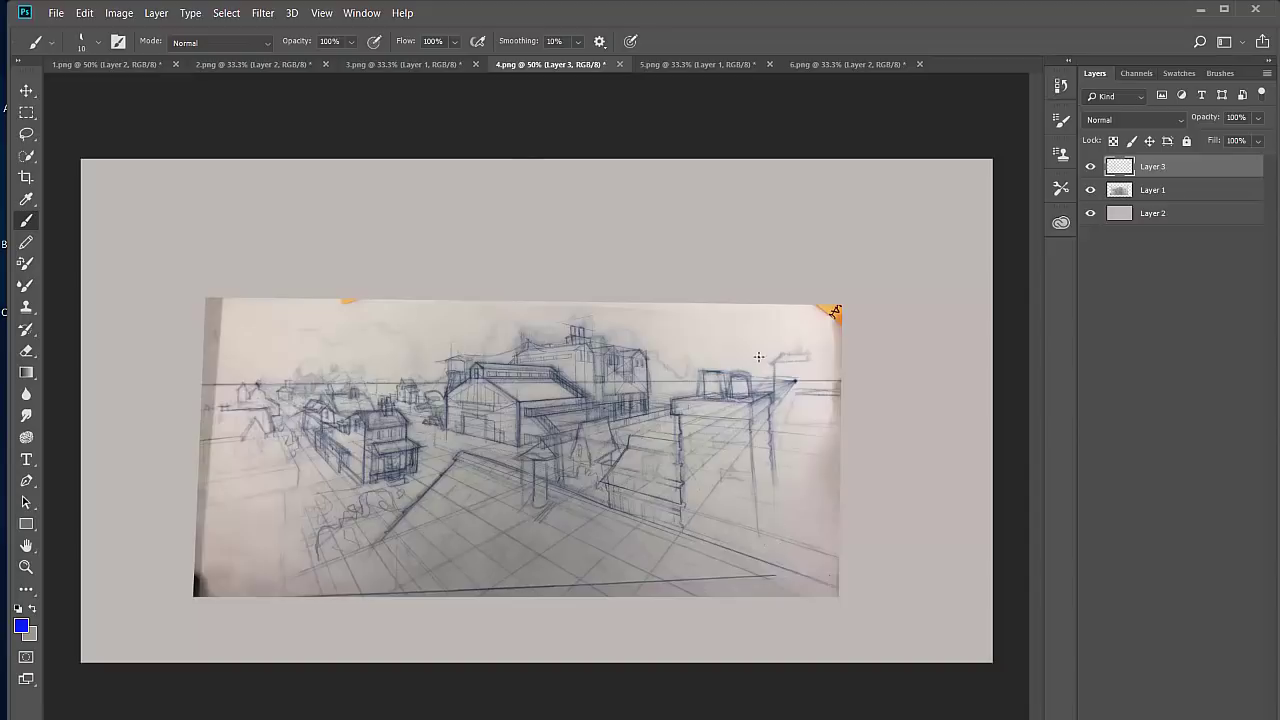
left_click_drag(782, 333, 765, 545)
key("ctrl+z")
left_click_drag(790, 325, 790, 590)
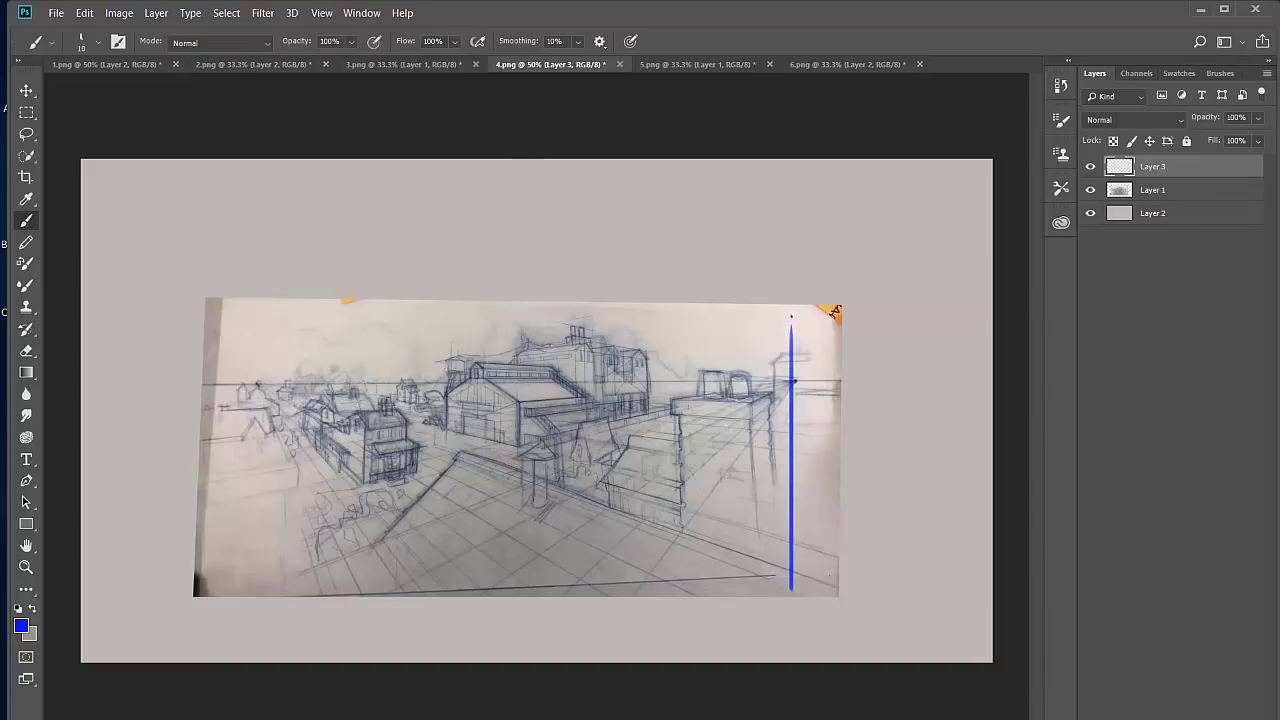
mouse_move(790, 310)
left_mouse_down()
mouse_move(226, 310)
mouse_move(259, 455)
mouse_move(260, 585)
mouse_move(838, 588)
left_mouse_up()
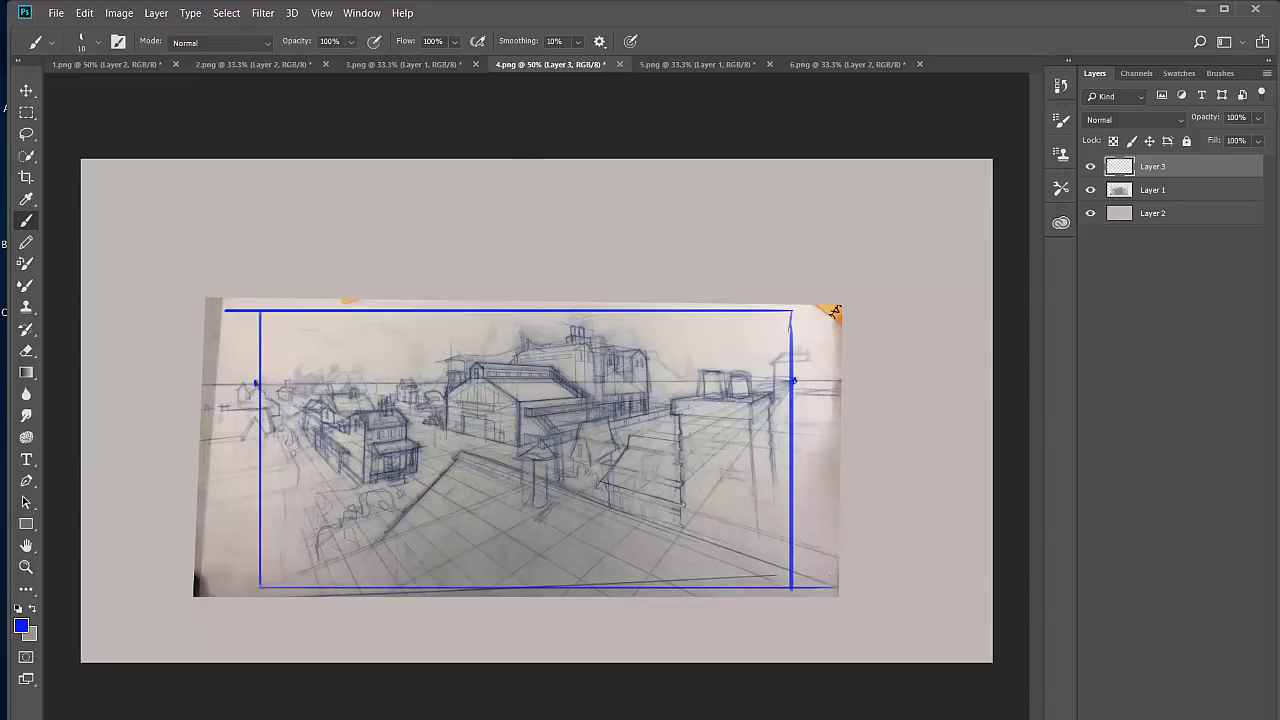
Step: Trace the tiled foreground rooftop's left edge and lower corner, and try out a silhouette outline around the large central building
left_click_drag(456, 453, 421, 491)
mouse_move(387, 533)
left_mouse_down()
mouse_move(376, 546)
mouse_move(398, 586)
mouse_move(377, 597)
left_mouse_up()
left_click_drag(519, 376, 521, 586)
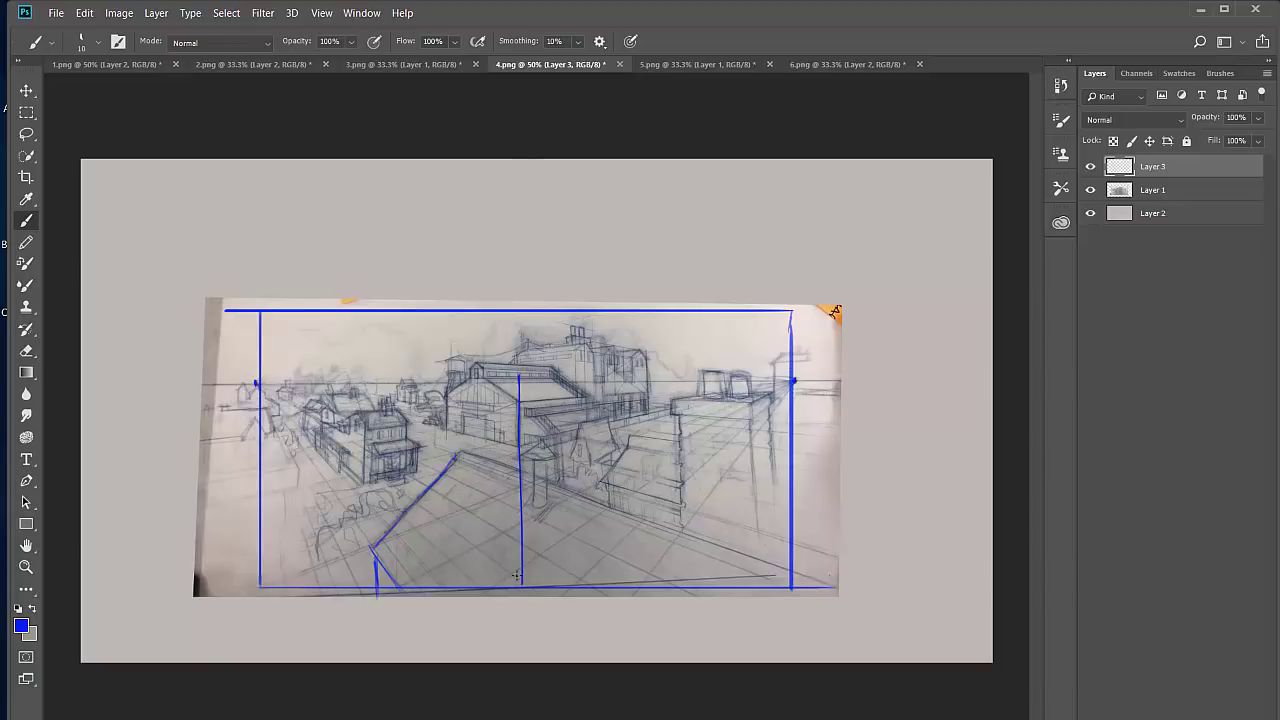
key("ctrl+z")
mouse_move(648, 403)
left_mouse_down()
mouse_move(644, 347)
mouse_move(592, 343)
mouse_move(572, 323)
mouse_move(560, 341)
mouse_move(527, 343)
mouse_move(457, 382)
mouse_move(446, 359)
mouse_move(426, 409)
left_mouse_up()
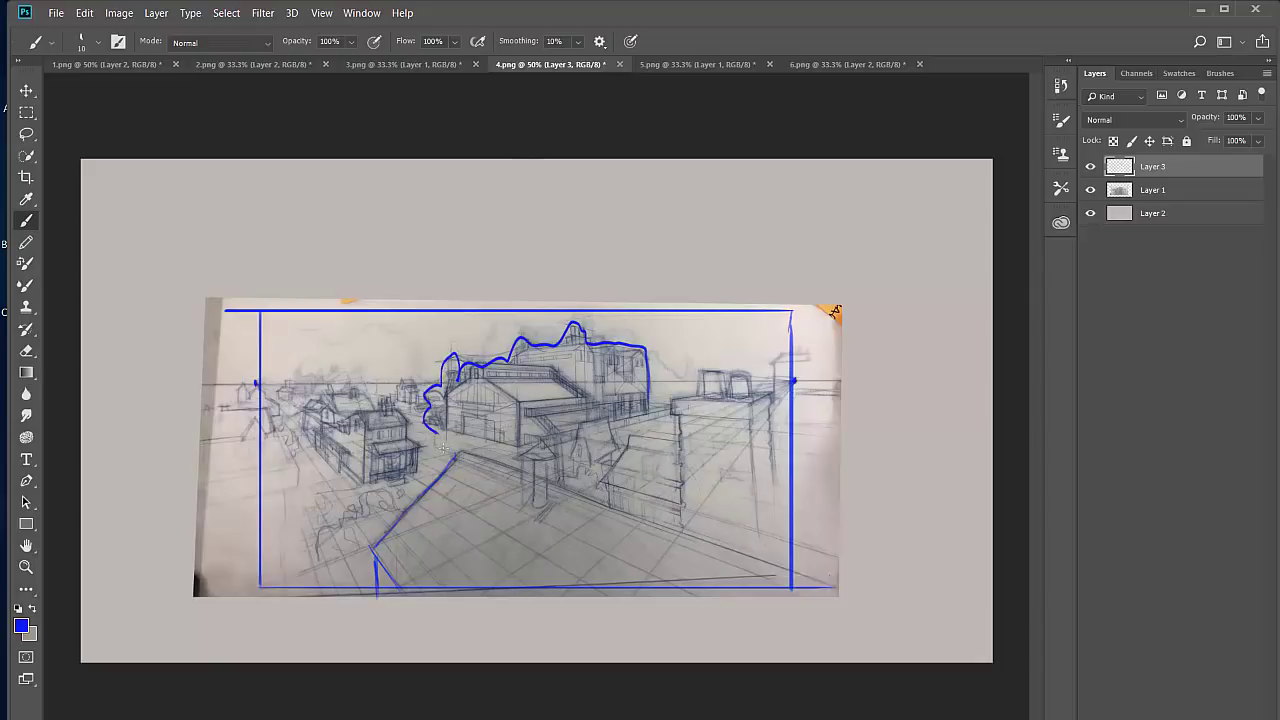
key("ctrl+z")
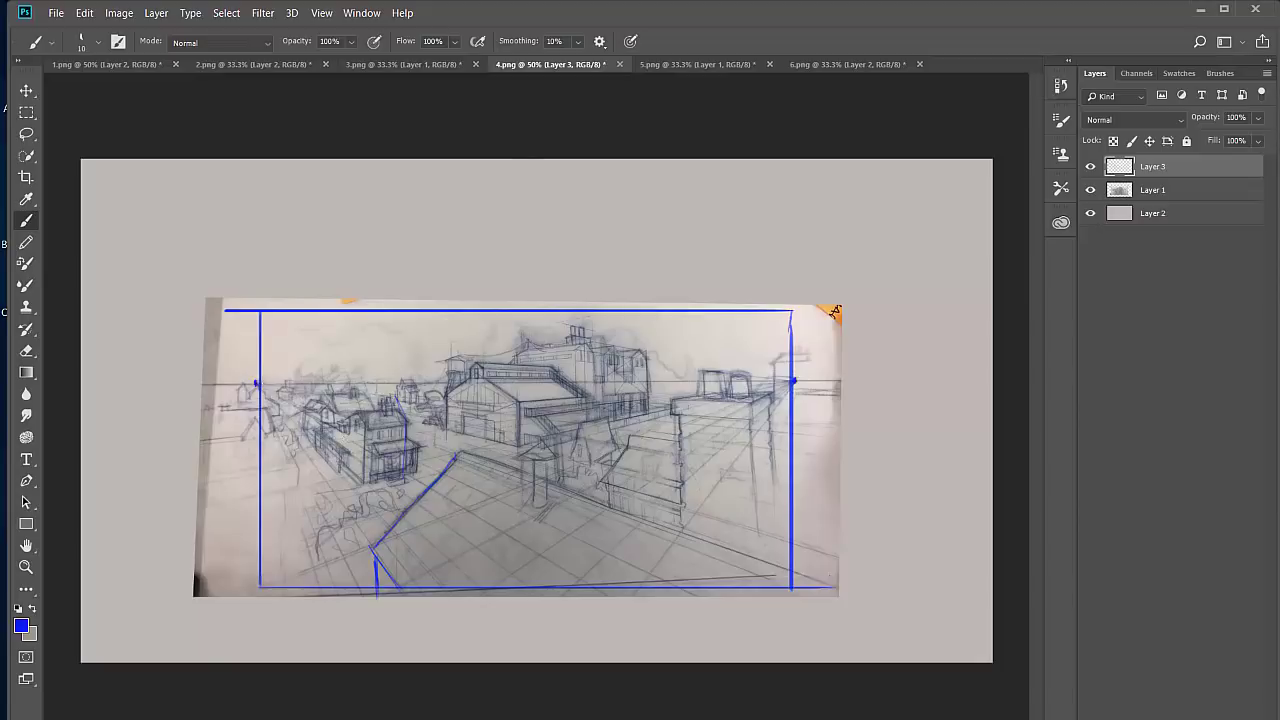
Step: Draw the sidewalk edge around the small building on the sketch's left side, with an oval shape on the street beside its corner
left_click_drag(276, 413, 352, 492)
mouse_move(354, 495)
left_mouse_down()
mouse_move(430, 475)
mouse_move(346, 497)
left_mouse_up()
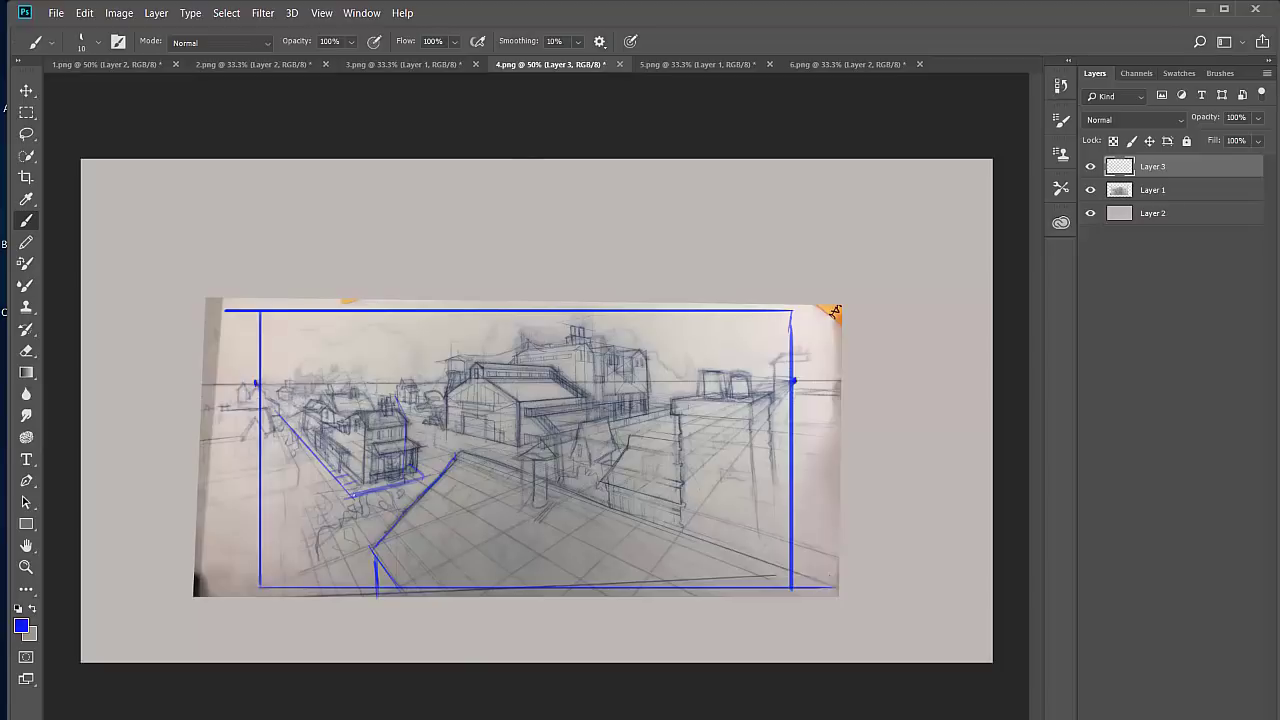
left_click_drag(364, 493, 310, 505)
mouse_move(342, 485)
left_mouse_down()
mouse_move(296, 498)
mouse_move(322, 496)
mouse_move(304, 500)
mouse_move(334, 477)
mouse_move(303, 472)
left_mouse_up()
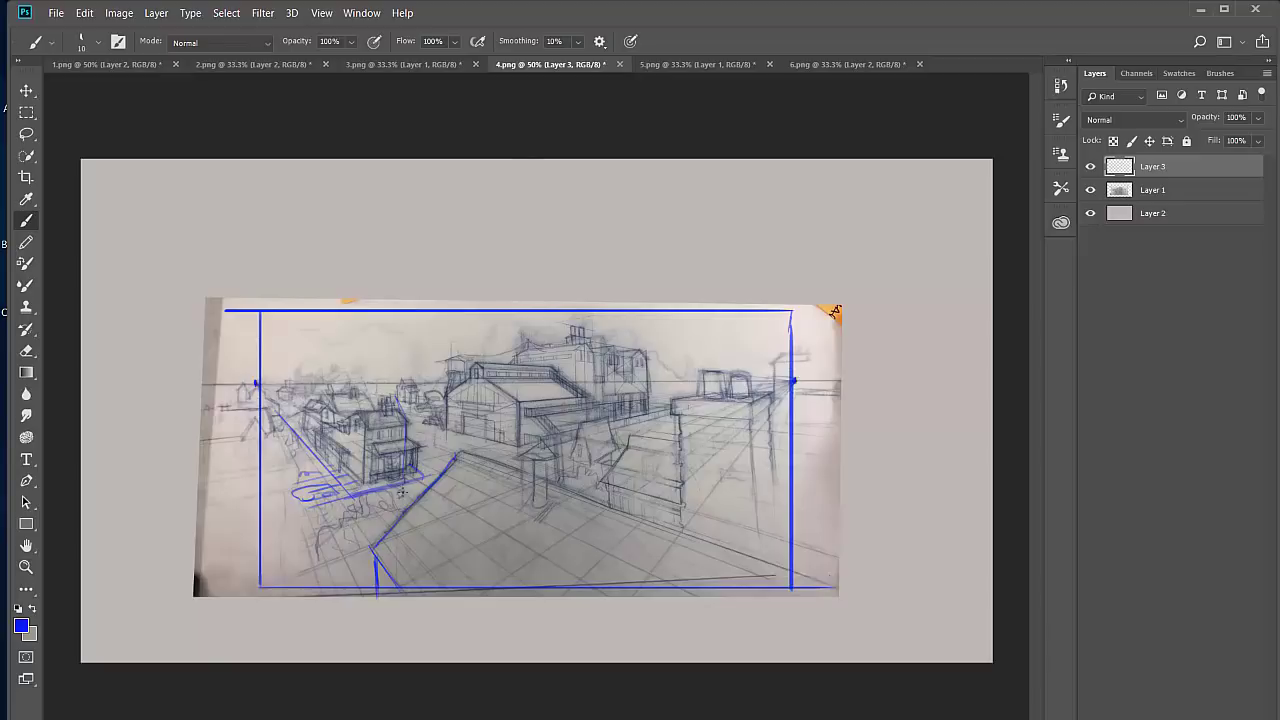
Step: Draw the near street edge from the foreground rooftop to the frame's lower left corner, adding a small pointed marker and a tall tree
mouse_move(374, 543)
left_mouse_down()
mouse_move(260, 586)
mouse_move(350, 573)
mouse_move(357, 594)
mouse_move(343, 557)
left_mouse_up()
mouse_move(303, 530)
left_mouse_down()
mouse_move(309, 582)
mouse_move(302, 526)
mouse_move(306, 541)
left_mouse_up()
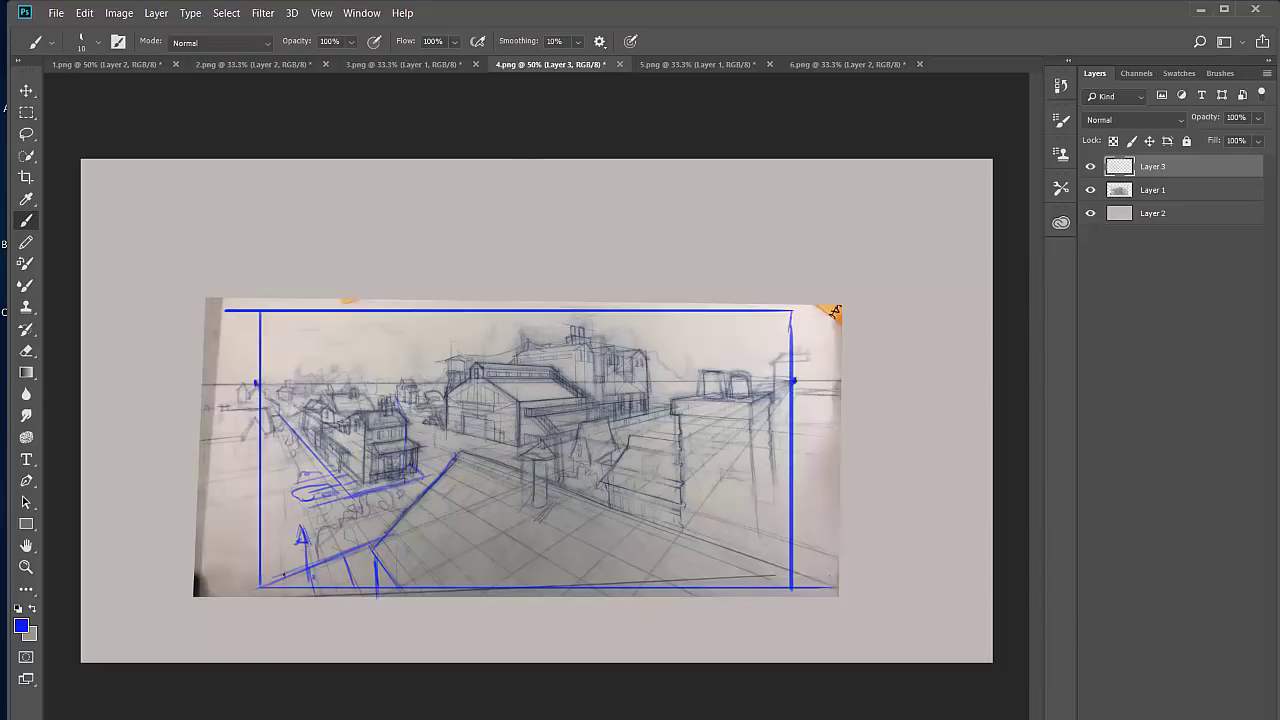
mouse_move(254, 483)
left_mouse_down()
mouse_move(284, 540)
mouse_move(253, 546)
mouse_move(285, 546)
left_mouse_up()
mouse_move(267, 568)
left_mouse_down()
mouse_move(281, 596)
mouse_move(278, 580)
left_mouse_up()
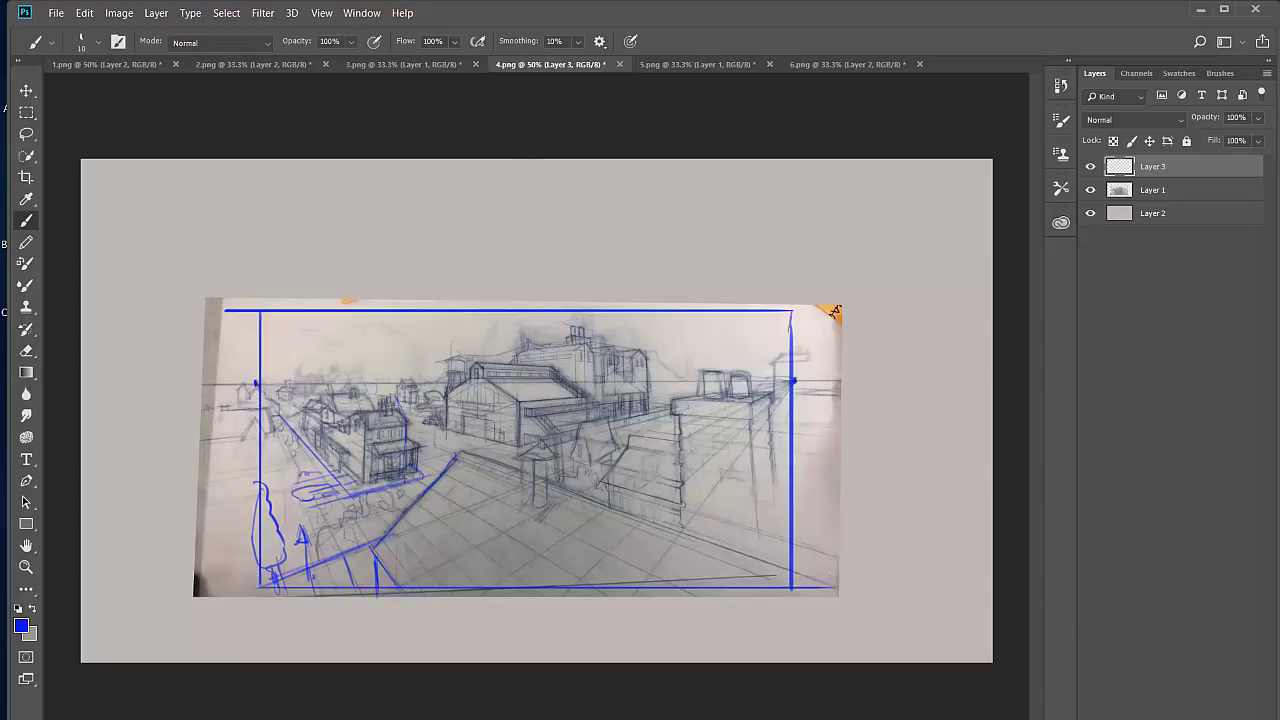
Step: Draw parallel crossing lines between the near and far street corners, and the far street edge along the frame's left side
left_click_drag(351, 498, 374, 539)
left_click_drag(363, 492, 389, 529)
mouse_move(264, 406)
left_mouse_down()
mouse_move(294, 464)
mouse_move(280, 570)
left_mouse_up()
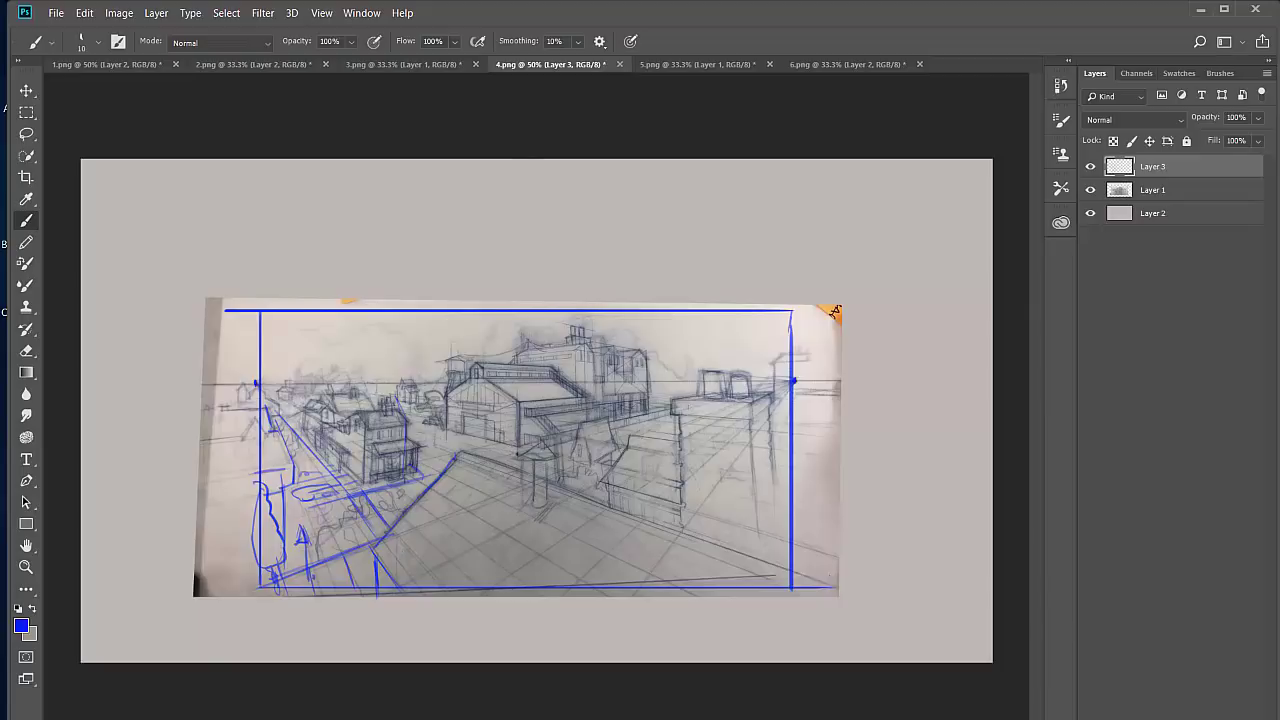
Step: Draw the sidewalk lines in front of the large central building and add arched openings along them
mouse_move(521, 455)
left_mouse_down()
mouse_move(449, 436)
mouse_move(398, 400)
mouse_move(426, 414)
left_mouse_up()
left_click_drag(524, 460, 408, 430)
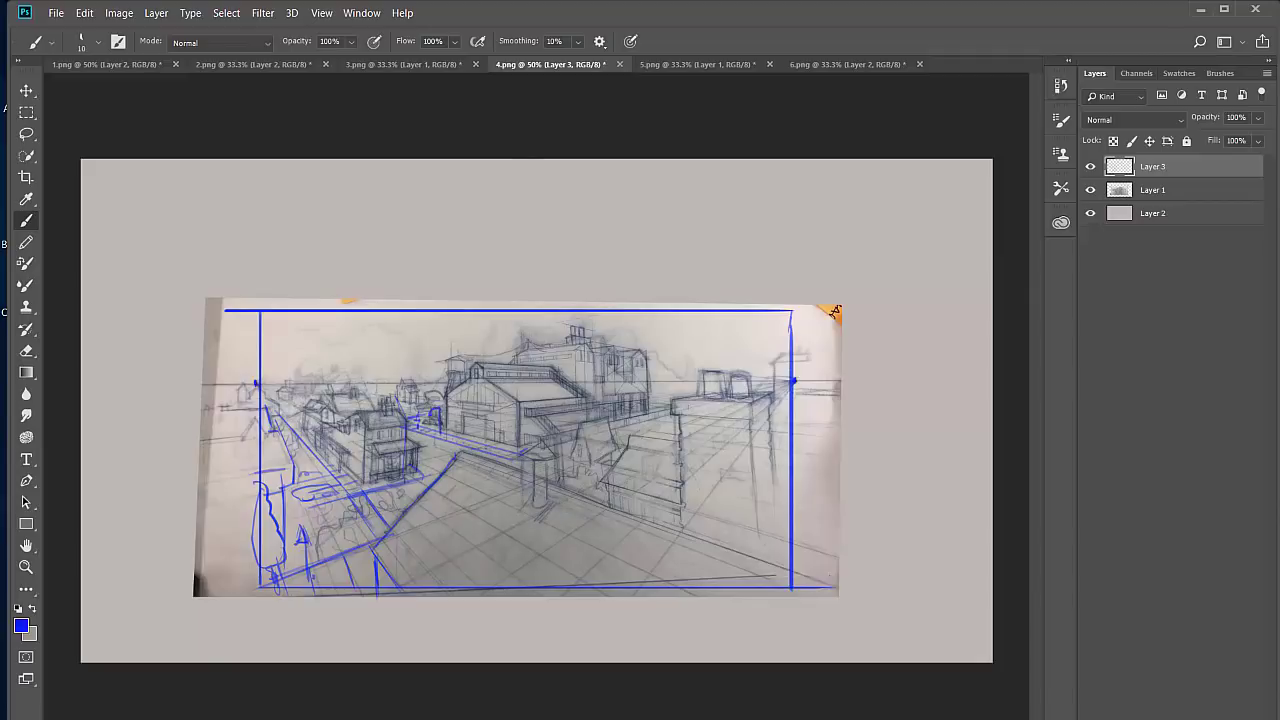
left_click_drag(506, 430, 508, 452)
Step: Draw the tiled foreground rooftop's long right edge as a thick line down to the frame's lower right corner
left_click_drag(455, 458, 785, 578)
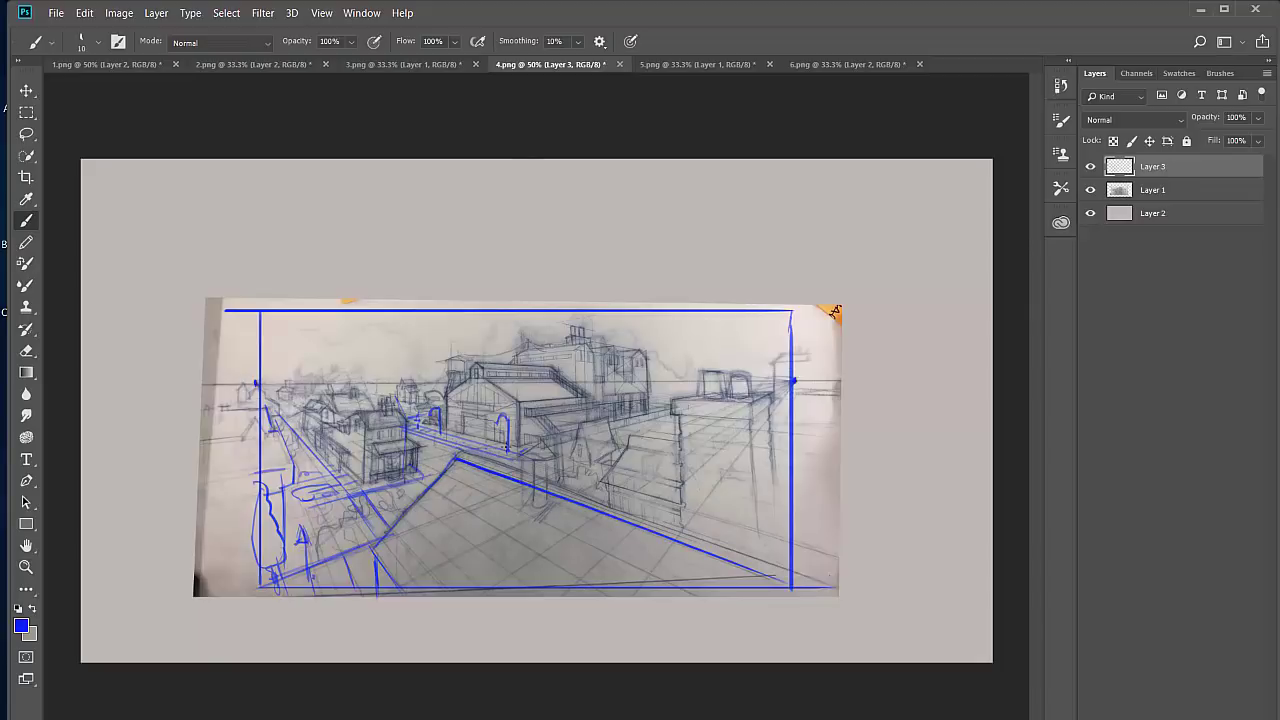
right_click(508, 462)
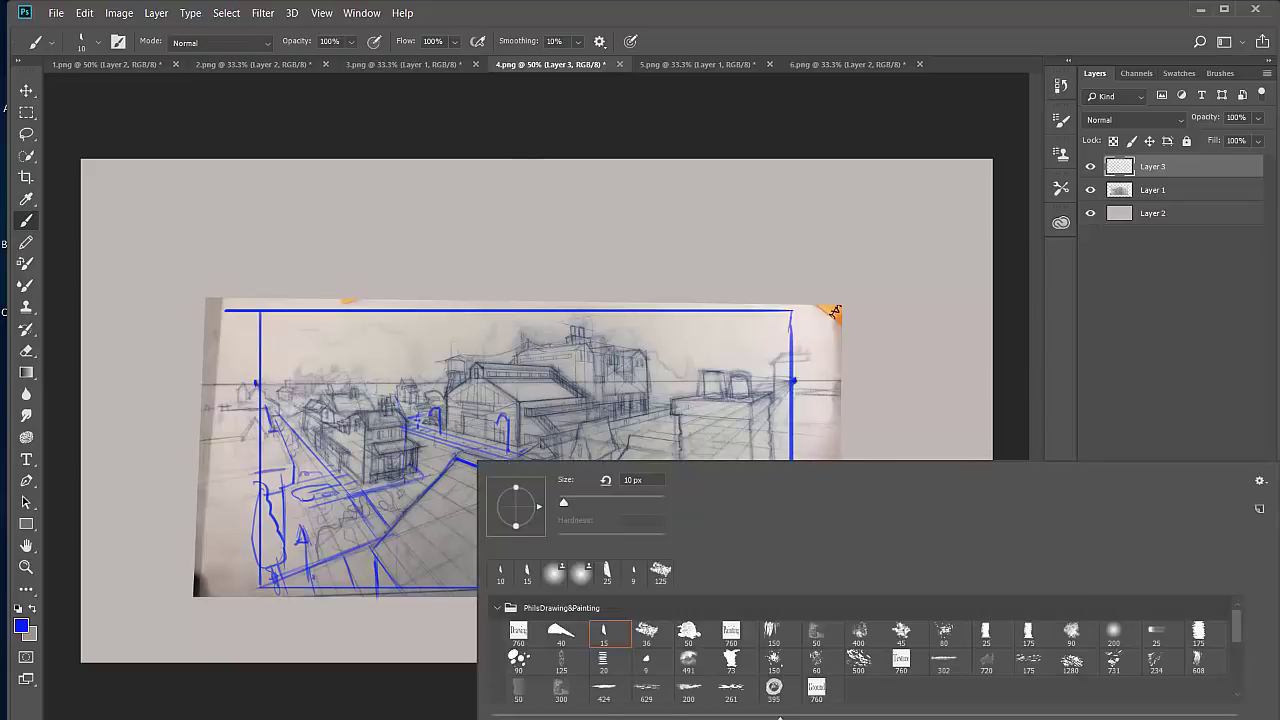
key("Escape")
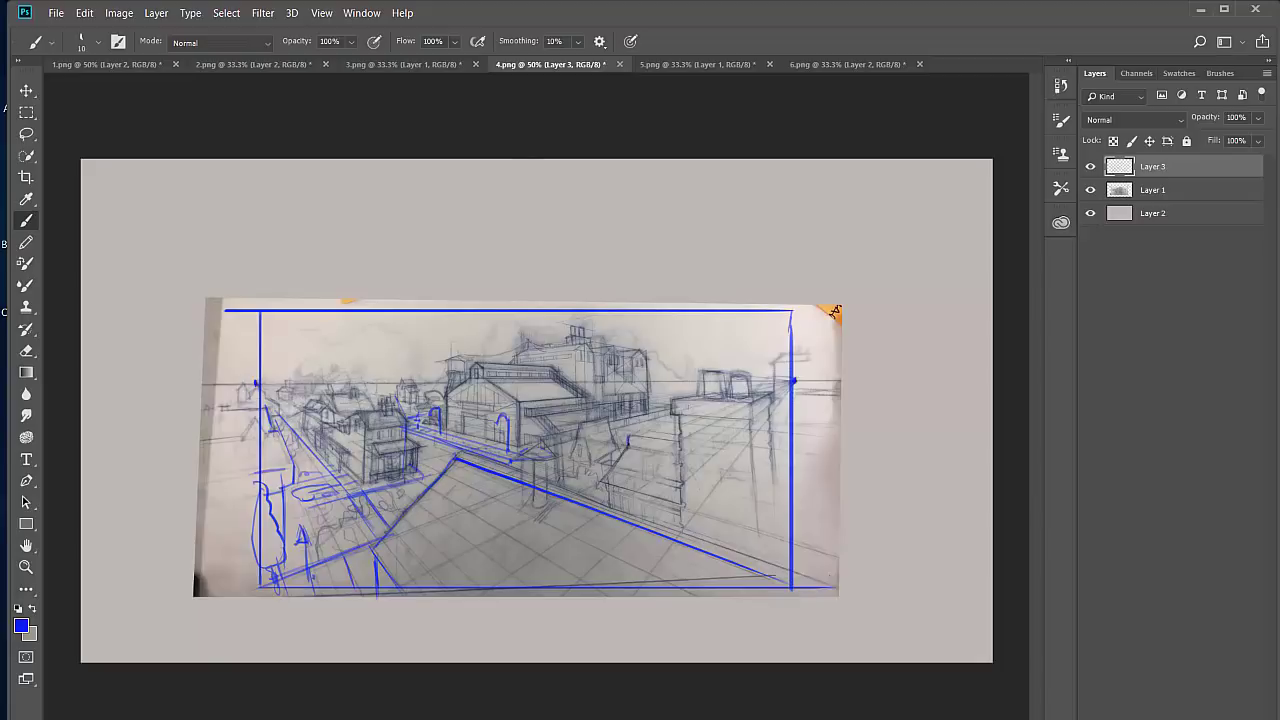
Step: Trace the lower roof, the chimneys and the outer wall of the building on the sketch's right side
left_click_drag(627, 438, 601, 484)
mouse_move(699, 395)
left_mouse_down()
mouse_move(712, 370)
mouse_move(725, 393)
mouse_move(771, 401)
mouse_move(776, 515)
left_mouse_up()
left_click_drag(628, 437, 680, 458)
left_click_drag(773, 462, 796, 478)
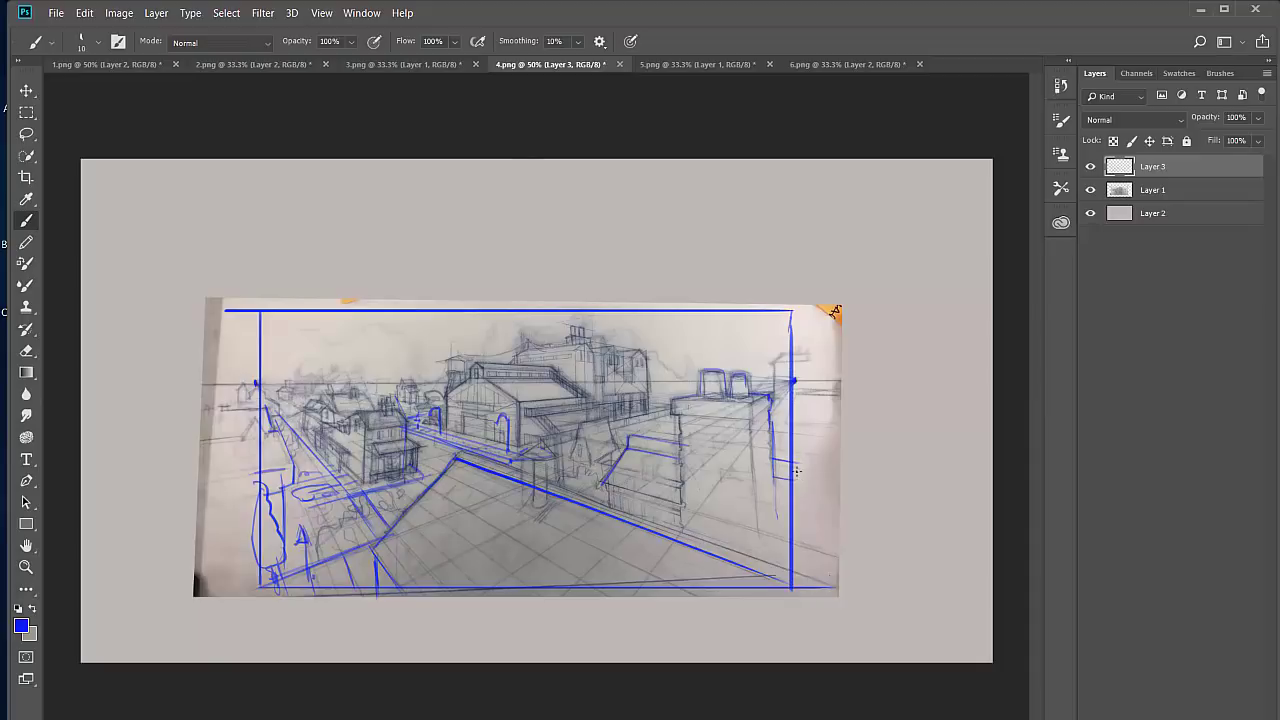
Step: Handwrite FG on the rooftop and the right building, MG on the small left building and BG on the central building
mouse_move(470, 527)
left_mouse_down()
mouse_move(469, 552)
mouse_move(485, 526)
left_mouse_up()
left_click_drag(471, 538, 496, 546)
mouse_move(712, 466)
left_mouse_down()
mouse_move(712, 484)
mouse_move(724, 463)
left_mouse_up()
left_click_drag(712, 475, 722, 474)
mouse_move(741, 464)
left_mouse_down()
mouse_move(730, 478)
mouse_move(745, 473)
left_mouse_up()
left_click_drag(333, 443, 362, 440)
left_click_drag(514, 380, 518, 400)
mouse_move(536, 382)
left_mouse_down()
mouse_move(530, 396)
mouse_move(546, 396)
left_mouse_up()
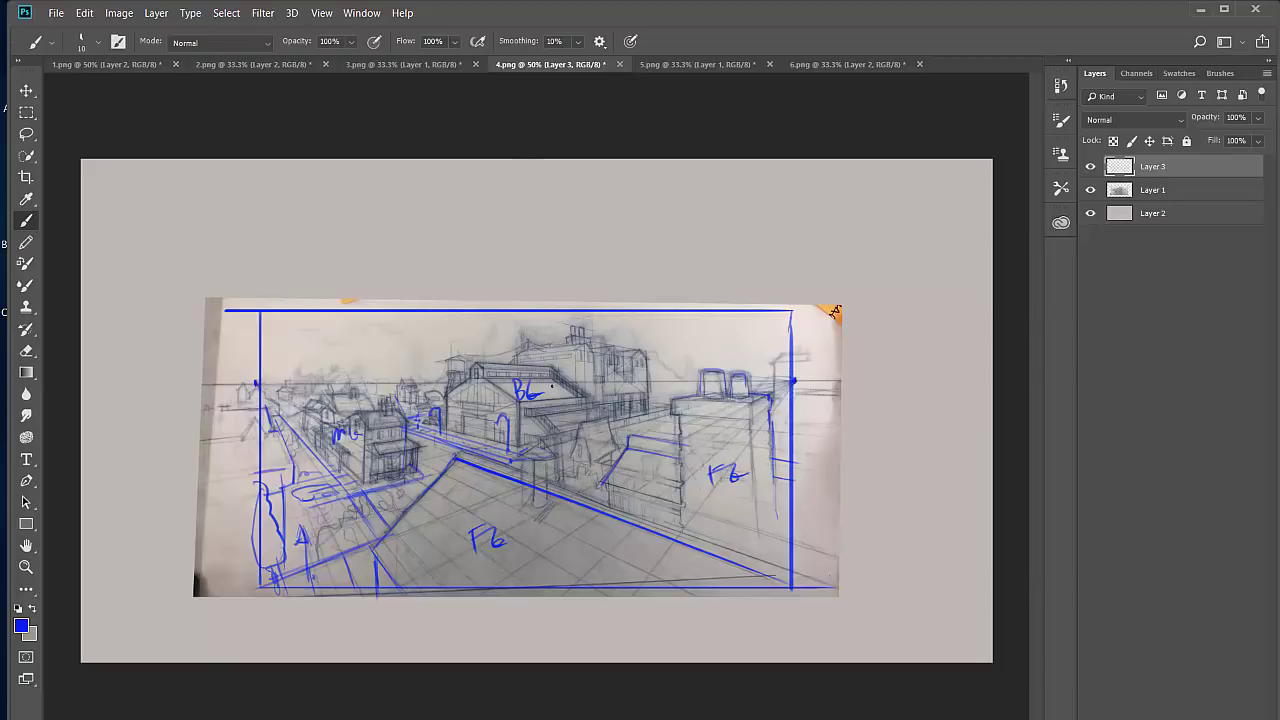
Step: Undo the handwritten FG, MG and BG labels
key("ctrl+z")
key("ctrl+z")
key("ctrl+z")
key("ctrl+z")
key("ctrl+z")
key("ctrl+z")
key("ctrl+z")
key("ctrl+z")
key("ctrl+z")
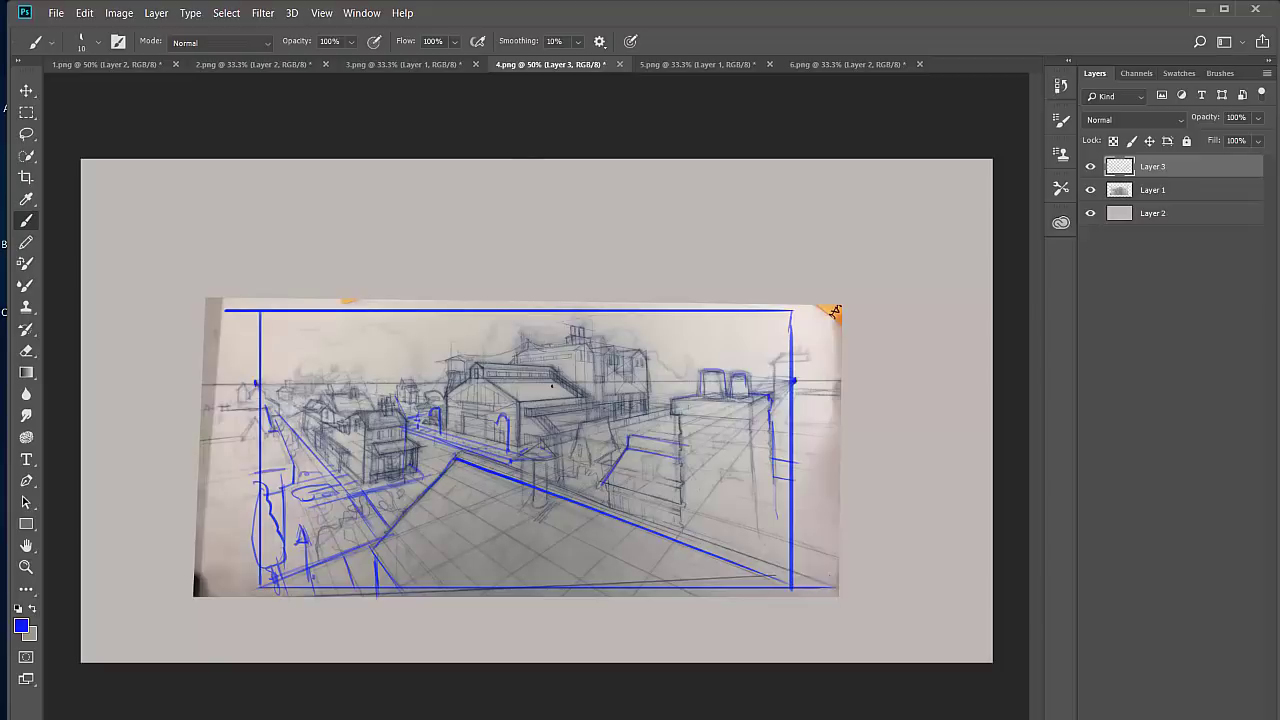
Step: Draw light perspective guide lines across the sky, converging on the vanishing points at both ends of the horizon
mouse_move(772, 320)
left_mouse_down()
mouse_move(730, 330)
mouse_move(418, 316)
left_mouse_up()
key("ctrl+z")
left_click_drag(566, 298, 242, 384)
left_click_drag(456, 297, 225, 381)
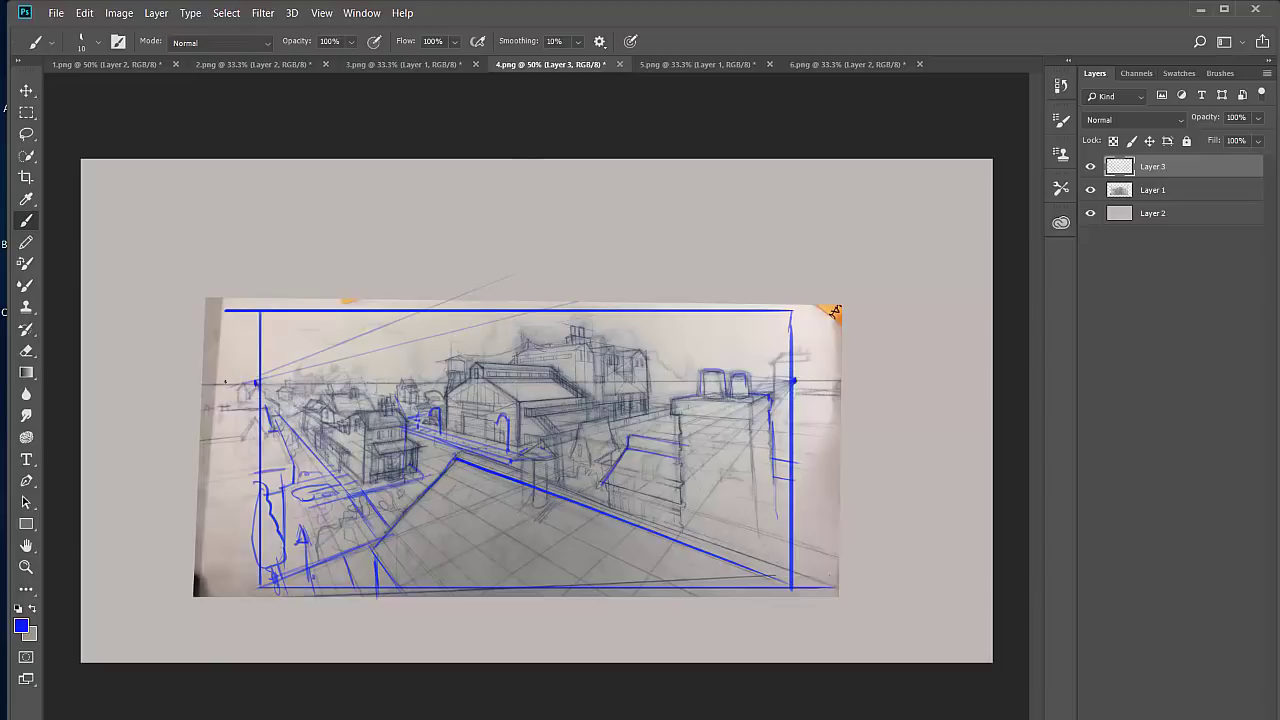
left_click_drag(393, 282, 228, 361)
left_click_drag(239, 339, 452, 360)
left_click_drag(236, 312, 808, 372)
mouse_move(594, 297)
left_mouse_down()
mouse_move(839, 367)
mouse_move(716, 293)
left_mouse_up()
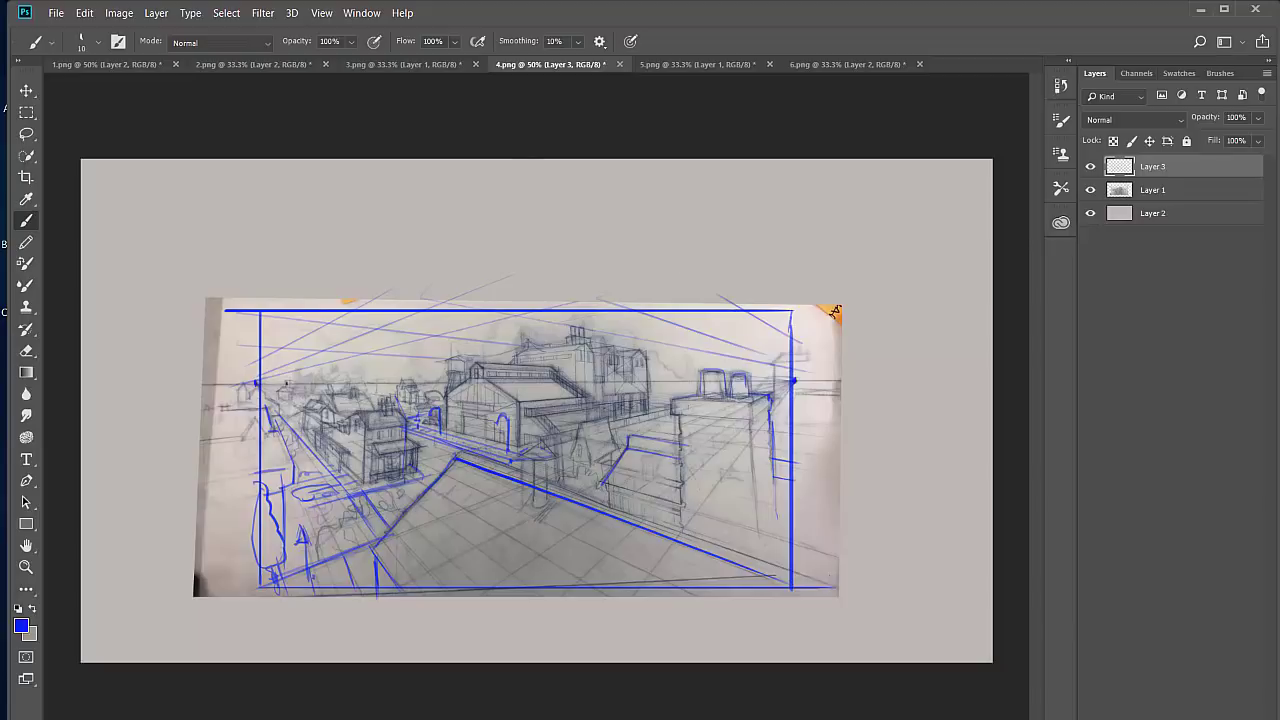
mouse_move(328, 374)
left_mouse_down()
mouse_move(770, 310)
mouse_move(427, 362)
left_mouse_up()
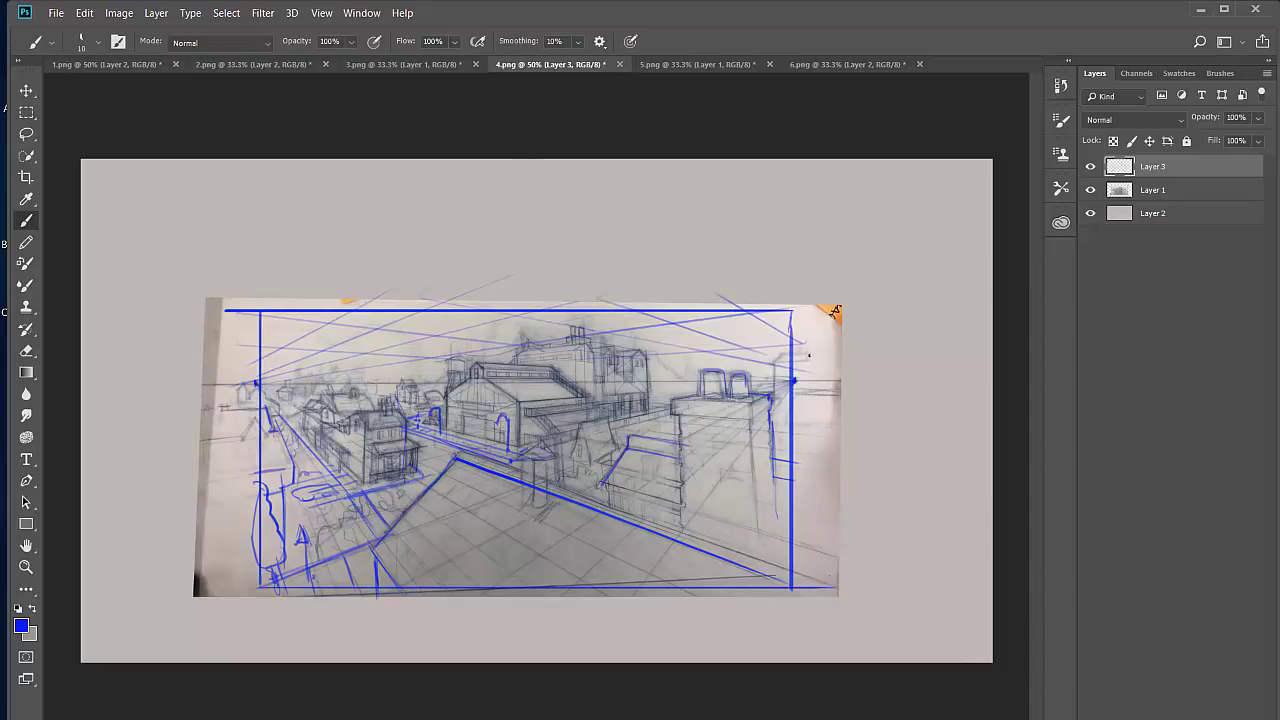
left_click_drag(809, 354, 197, 378)
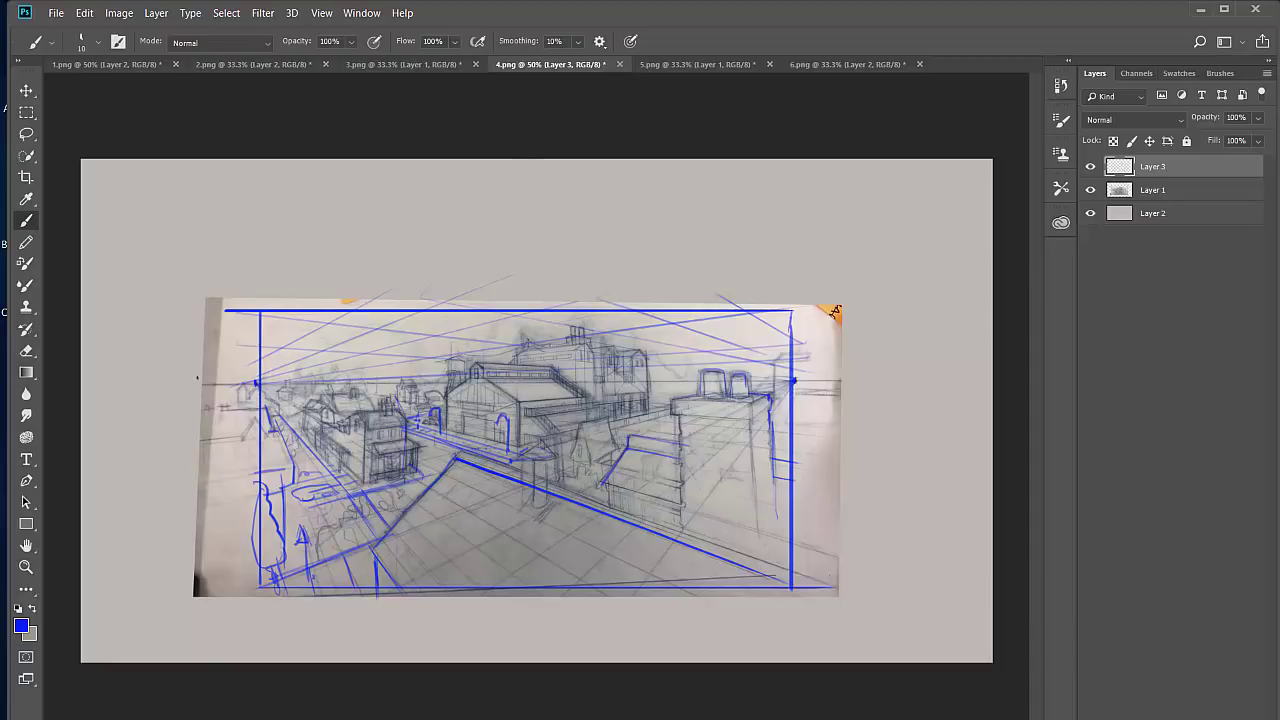
Step: Lower Layer 3's opacity to 51% and toggle its visibility repeatedly to compare the blue lines with the pencil sketch
left_click(1257, 140)
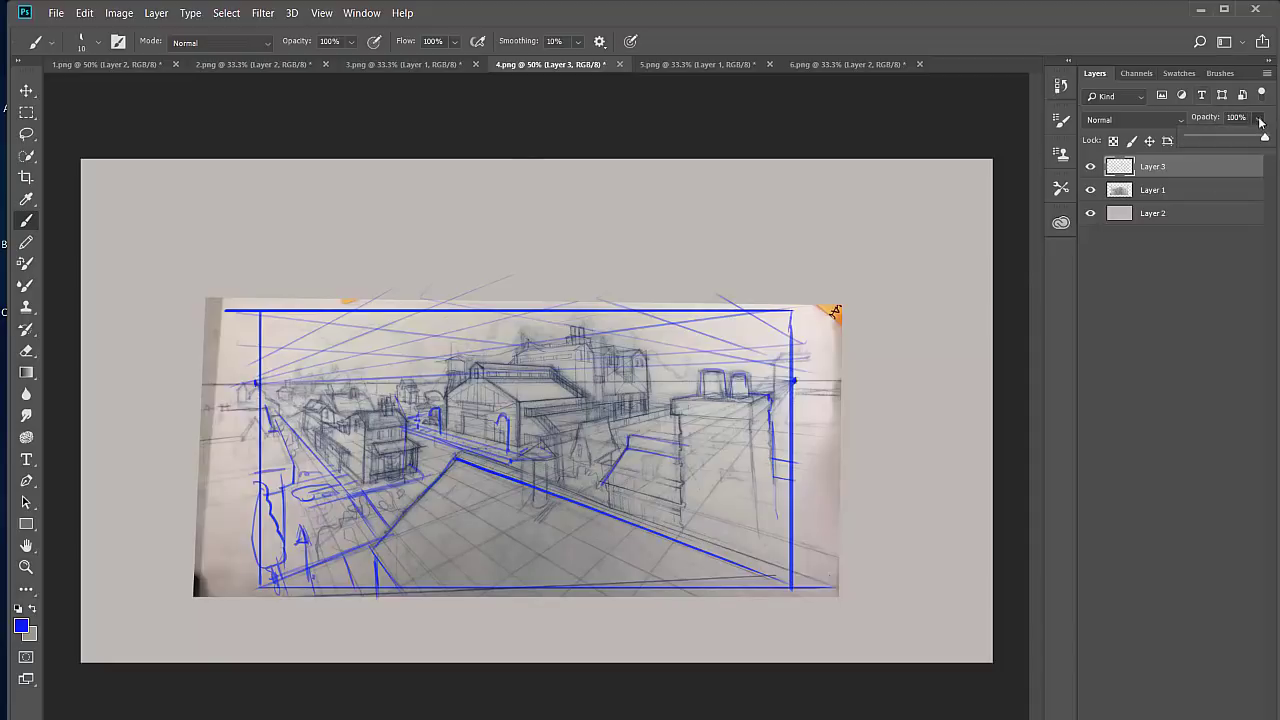
left_click_drag(1254, 137, 1228, 140)
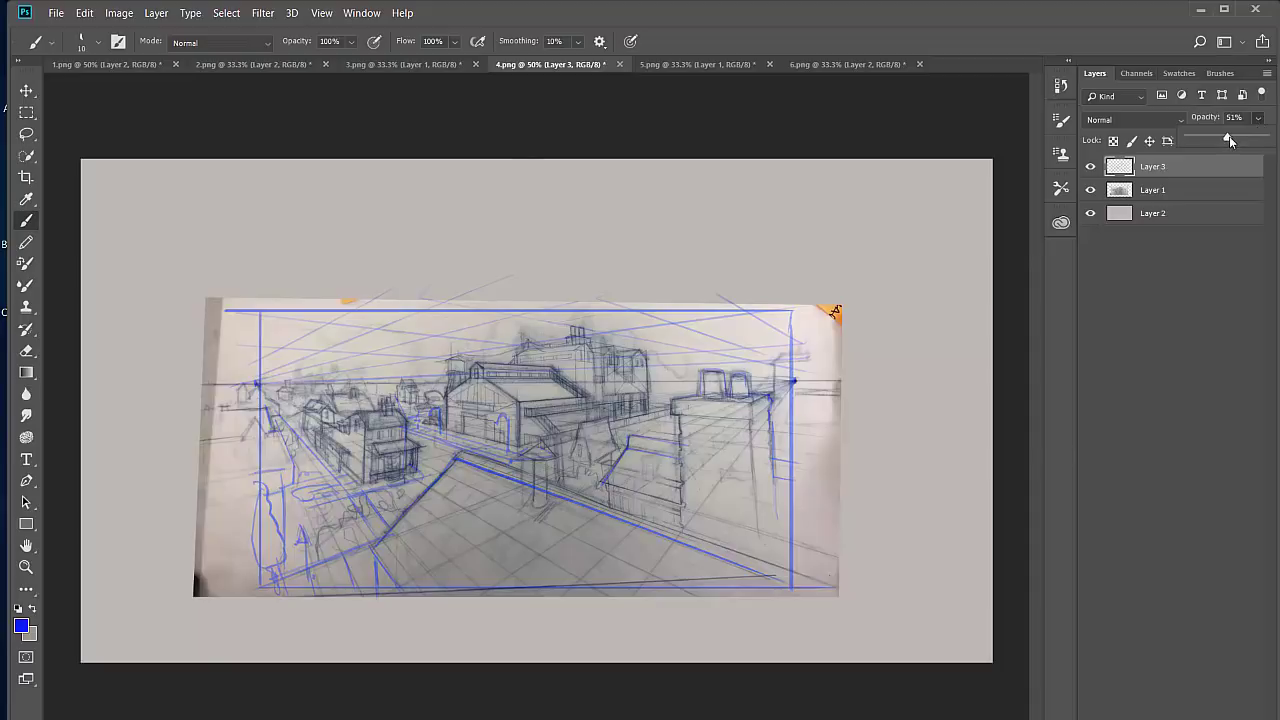
left_click(1091, 167)
left_click(1091, 167)
left_click(1091, 167)
left_click(1091, 167)
left_click(1091, 167)
left_click(1091, 167)
Step: Restore Layer 3's opacity to 100% and fade the sky's perspective guide lines with the Eraser
left_click(1258, 117)
left_click_drag(1230, 137, 1272, 137)
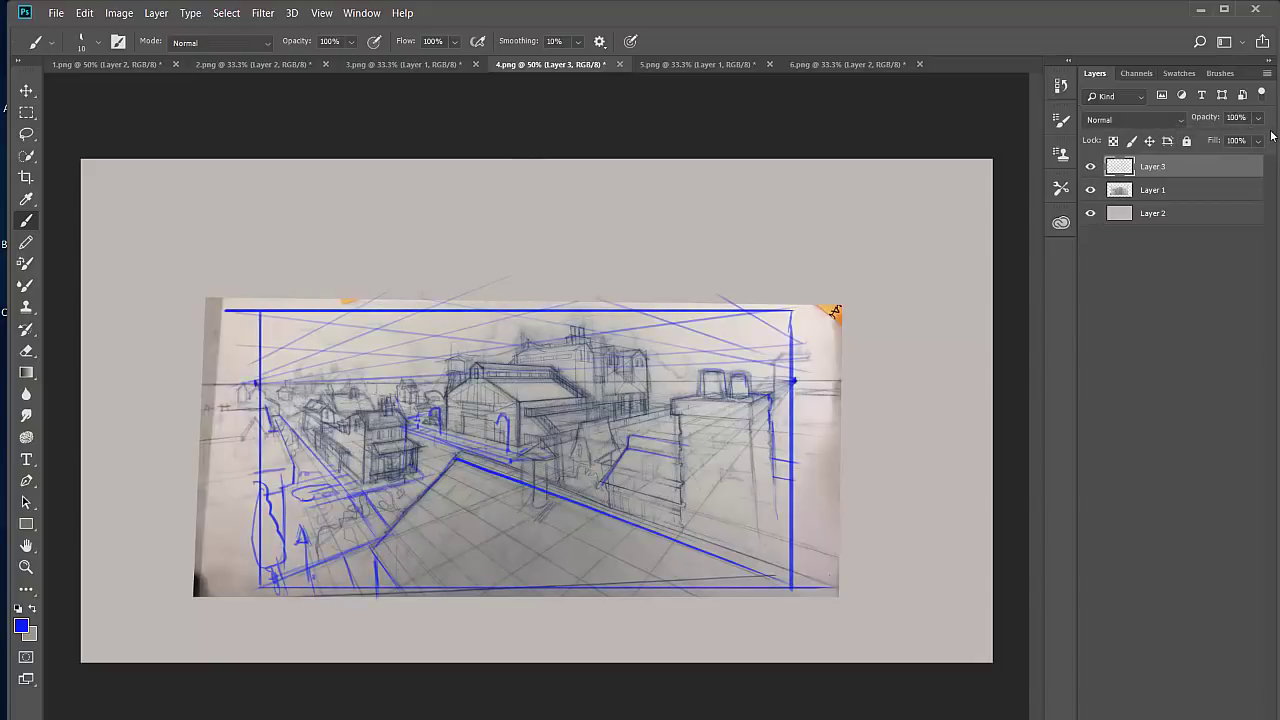
key("e")
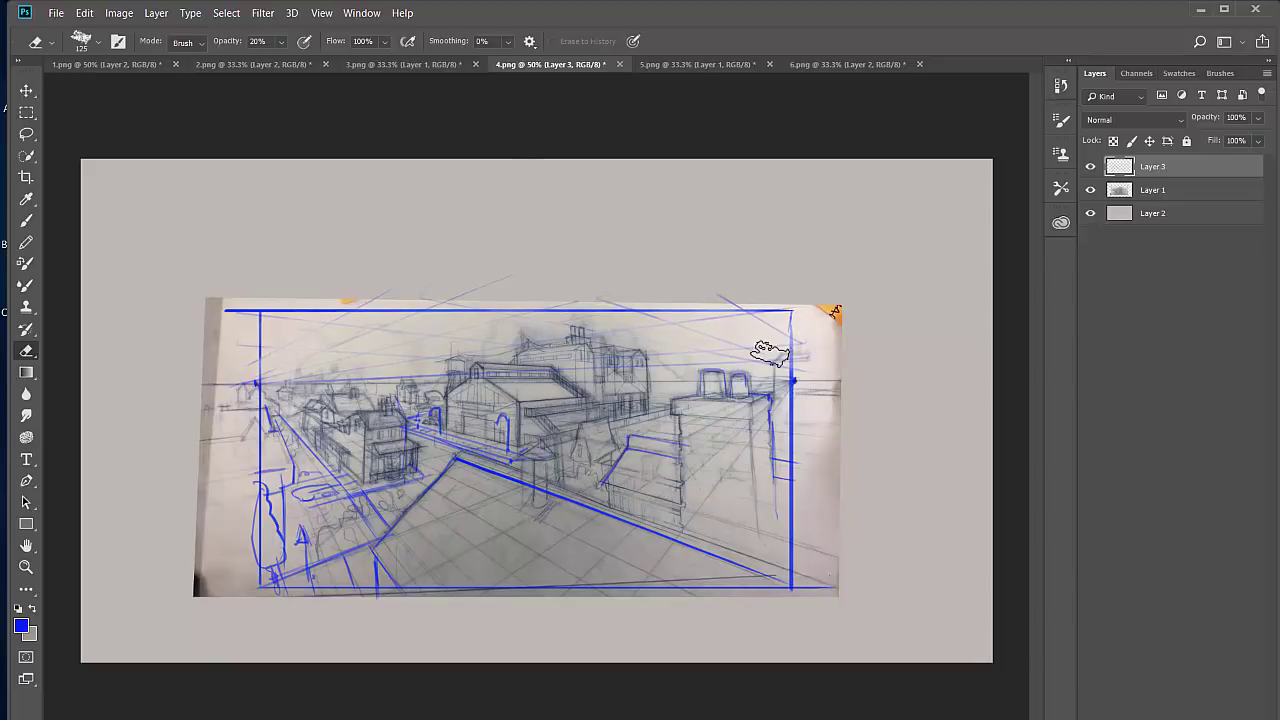
Step: On a new layer, brush the street edges behind the right-hand lower roof and outline trees beyond the large central building
key("ctrl+shift+alt+n")
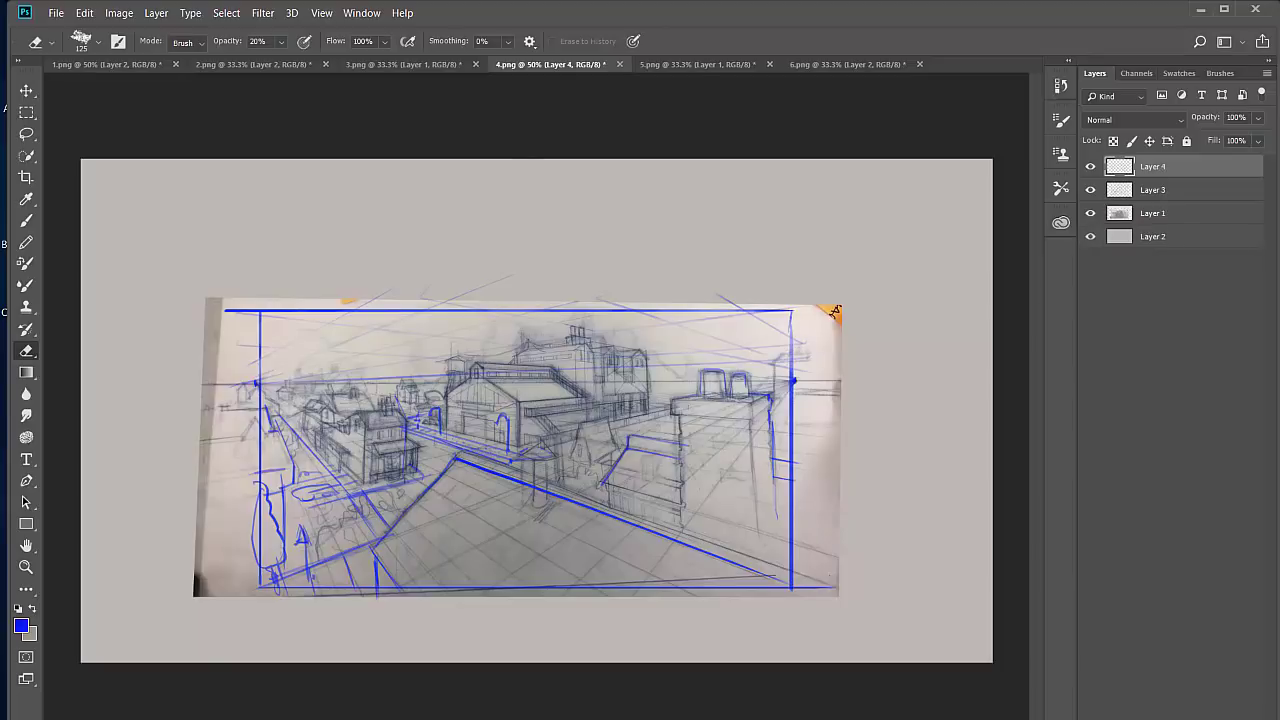
key("b")
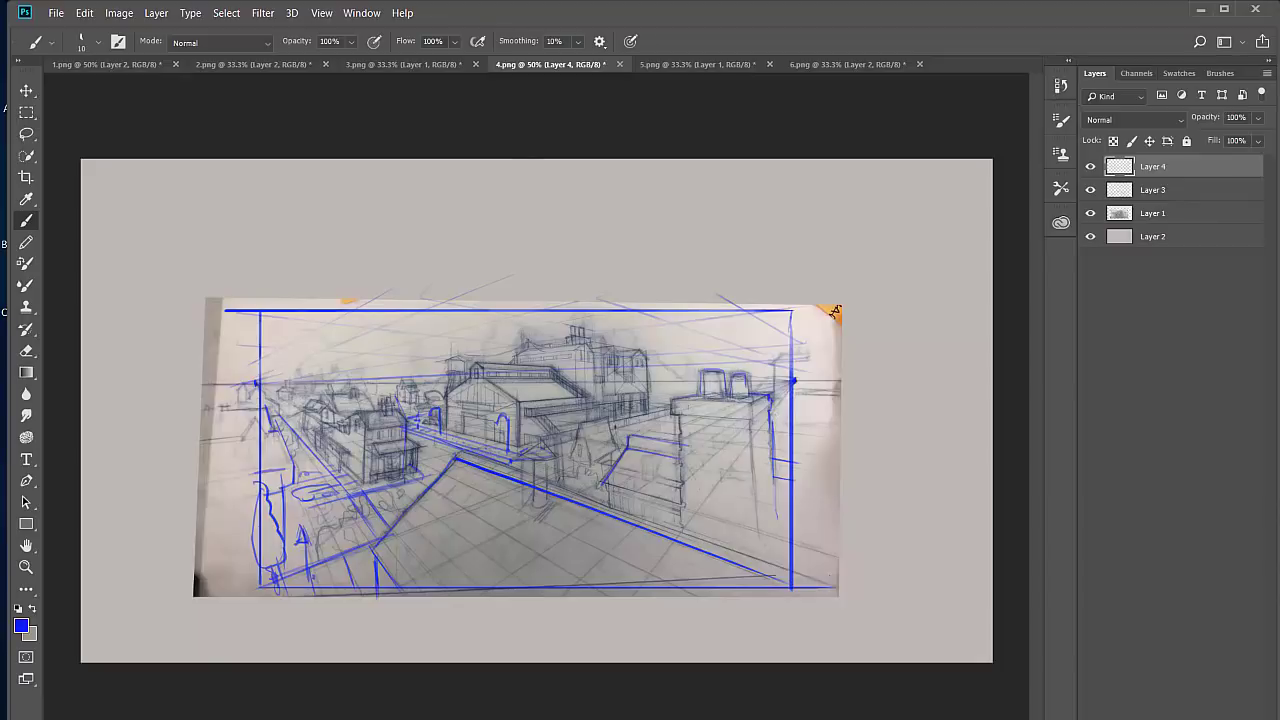
left_click_drag(602, 433, 677, 417)
left_click_drag(607, 437, 674, 421)
mouse_move(686, 355)
left_mouse_down()
mouse_move(676, 334)
mouse_move(670, 356)
mouse_move(692, 366)
mouse_move(662, 384)
mouse_move(690, 382)
mouse_move(656, 392)
mouse_move(662, 346)
mouse_move(656, 366)
mouse_move(634, 337)
mouse_move(654, 354)
mouse_move(664, 404)
mouse_move(676, 394)
left_mouse_up()
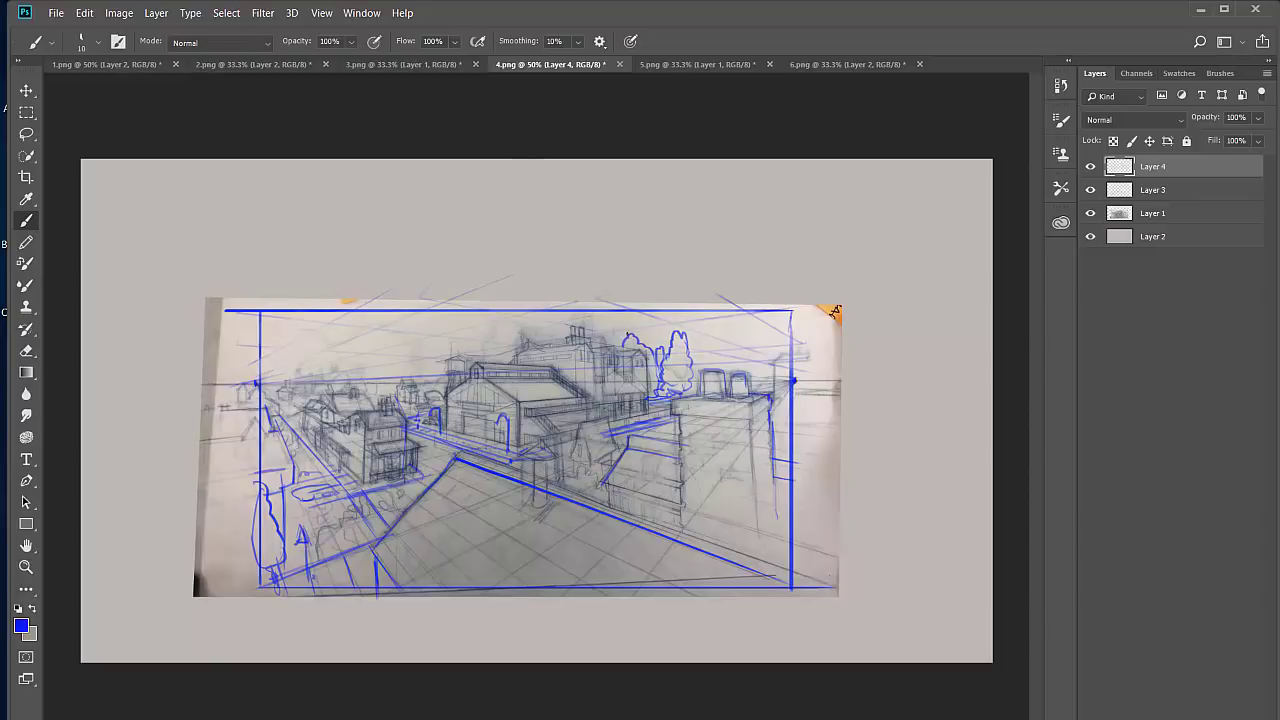
Step: Pick a red brush colour and mark vertical height lines through the tall tree and above the left-hand houses
left_click(31, 609)
left_click(22, 629)
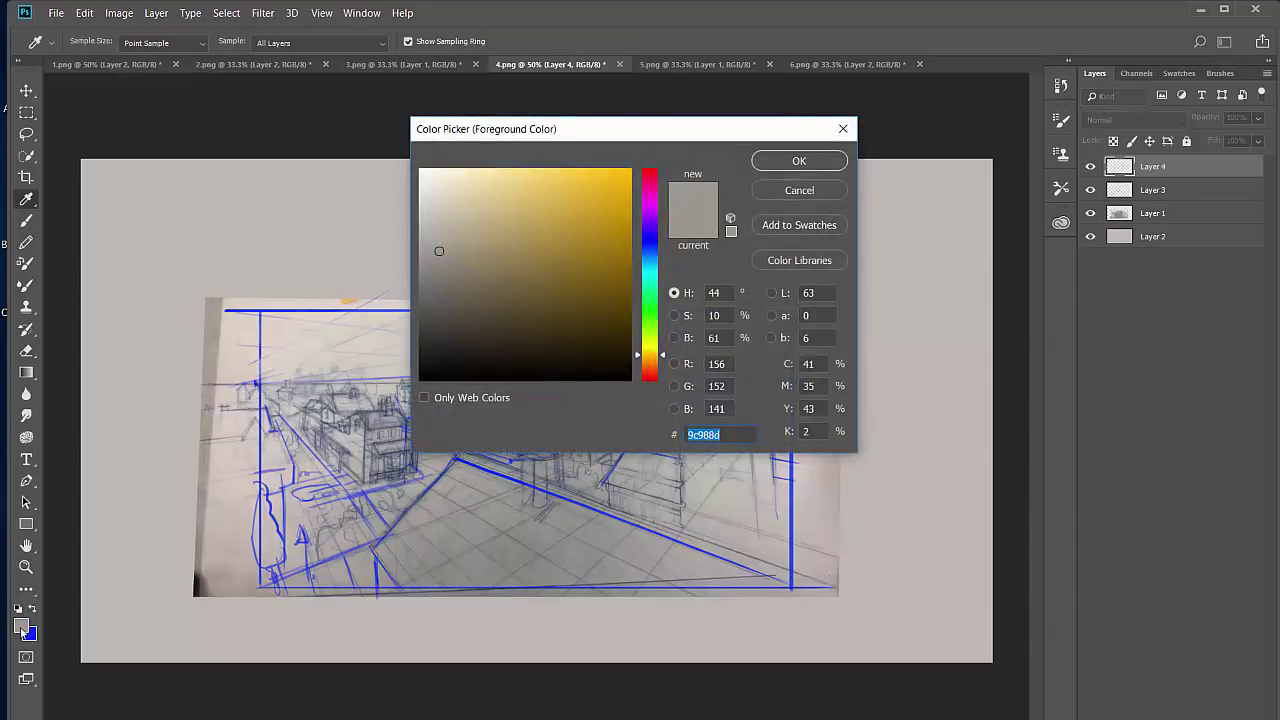
left_click(660, 169)
left_click(617, 188)
left_click(831, 163)
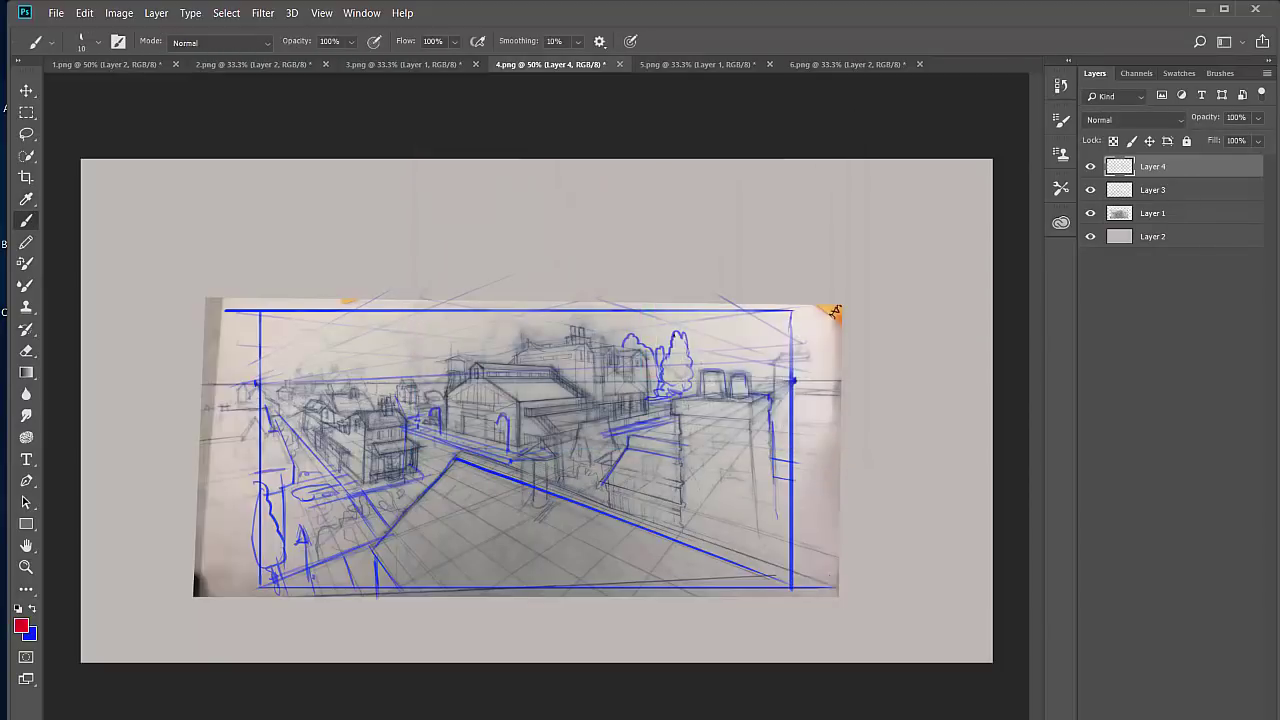
left_click_drag(677, 332, 677, 394)
left_click_drag(371, 370, 371, 392)
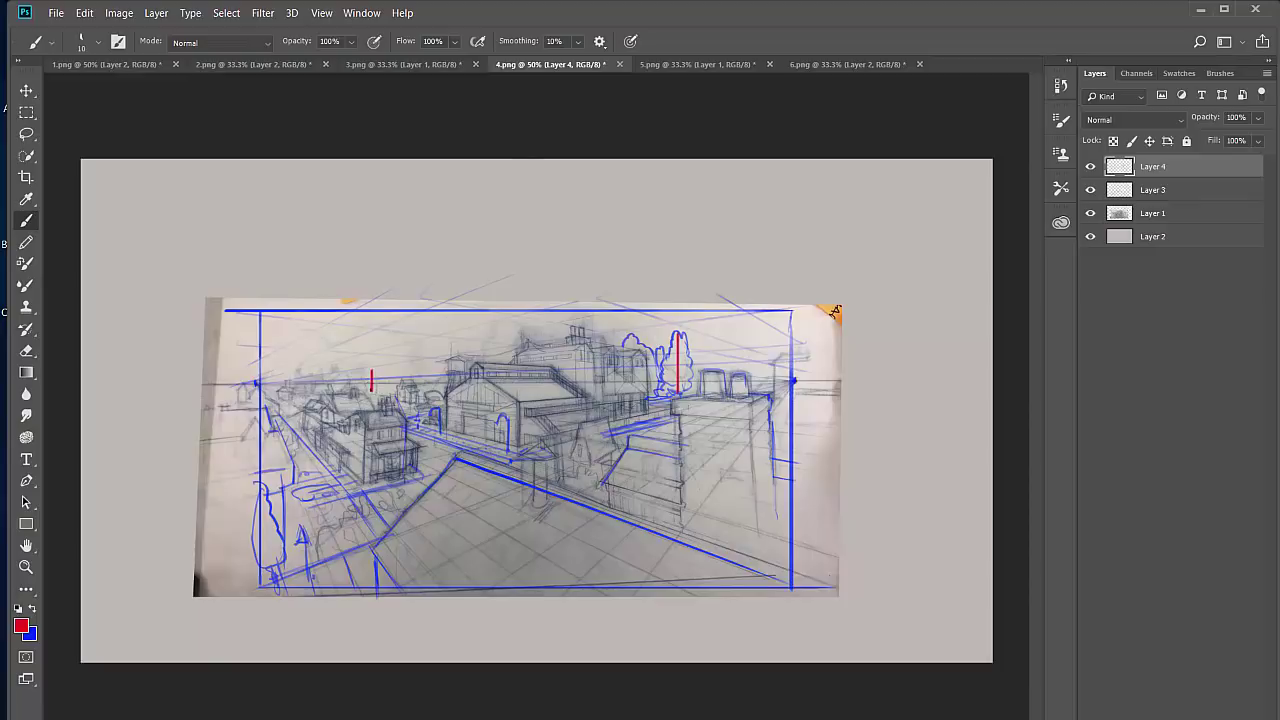
Step: Undo both red height marks after comparing them on and off
key("ctrl+z")
key("ctrl+shift+z")
key("ctrl+z")
key("ctrl+z")
Step: Switch the brush back to blue and outline small trees along the horizon behind the left-hand houses
key("x")
mouse_move(395, 374)
left_mouse_down()
mouse_move(384, 378)
mouse_move(392, 396)
mouse_move(370, 396)
mouse_move(440, 394)
left_mouse_up()
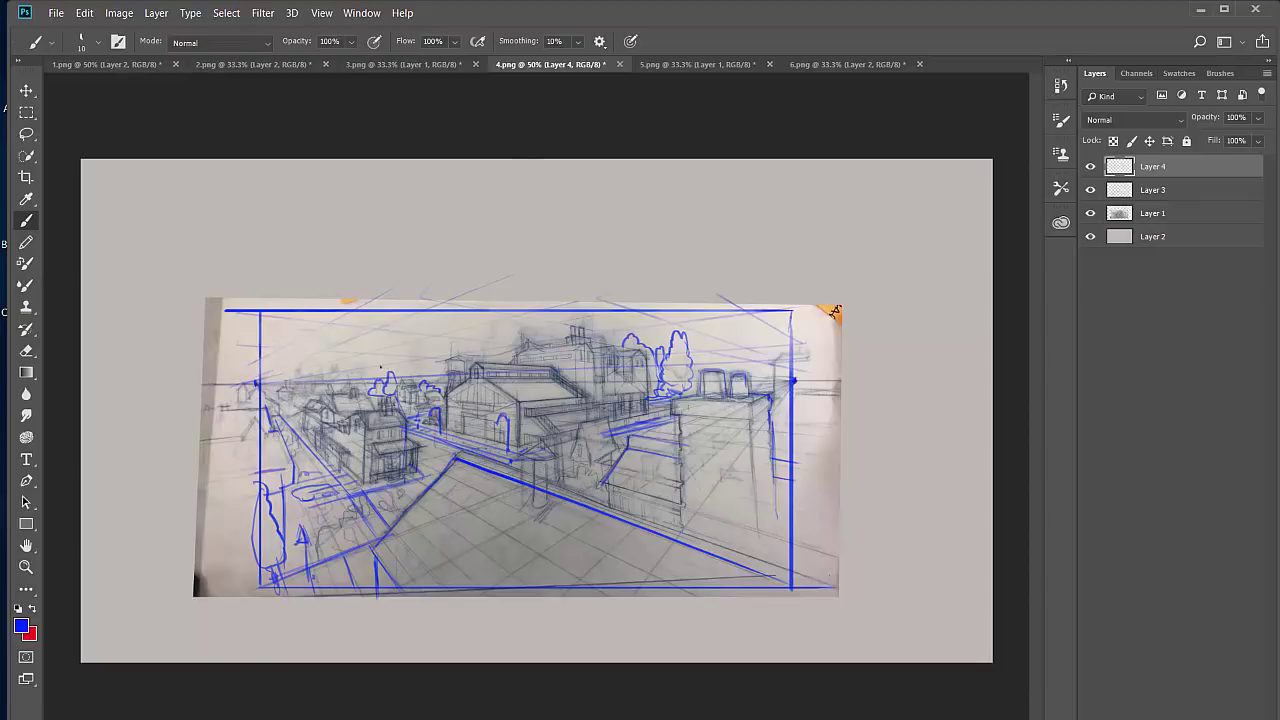
mouse_move(357, 384)
left_mouse_down()
mouse_move(419, 375)
mouse_move(411, 383)
left_mouse_up()
Step: Try strokes on the structure beside the frame's right edge and step back through those changes
mouse_move(778, 378)
left_mouse_down()
mouse_move(781, 450)
mouse_move(770, 384)
mouse_move(788, 380)
mouse_move(780, 424)
left_mouse_up()
left_click_drag(785, 376, 785, 460)
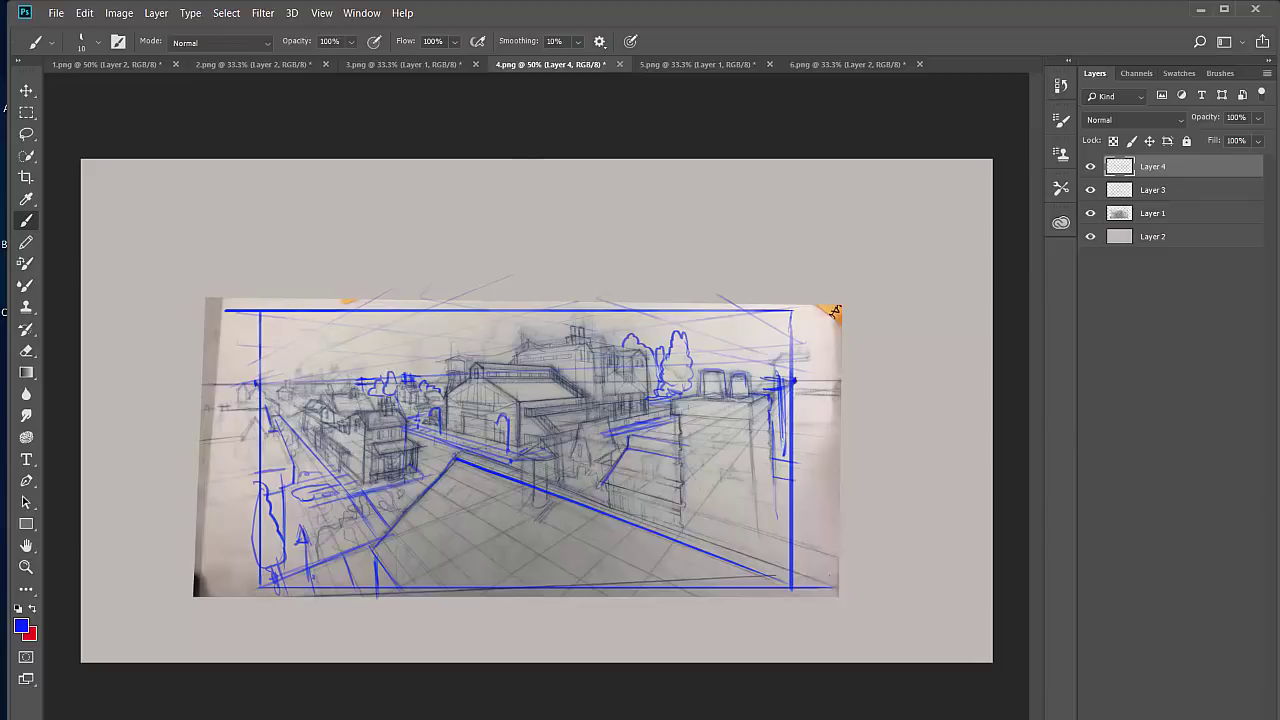
key("ctrl+alt+z")
key("ctrl+alt+z")
key("ctrl+alt+z")
key("ctrl+alt+z")
key("ctrl+alt+z")
key("ctrl+alt+z")
key("ctrl+z")
key("ctrl+z")
key("ctrl+z")
key("ctrl+z")
key("ctrl+z")
key("ctrl+z")
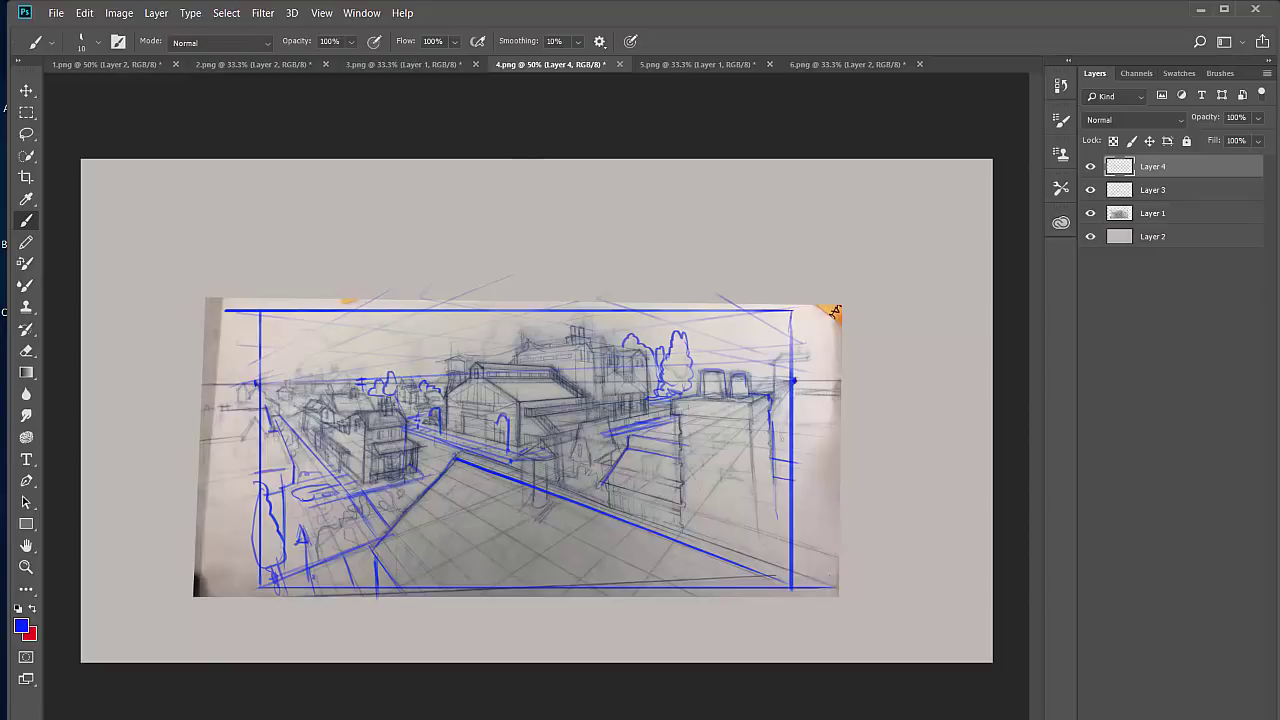
key("ctrl+z")
Step: Redraw the structure beside the frame's right edge and sketch a hatched cloud at the sky's upper-right corner
left_click_drag(774, 362, 794, 428)
mouse_move(775, 324)
left_mouse_down()
mouse_move(709, 329)
mouse_move(771, 296)
mouse_move(753, 316)
mouse_move(702, 327)
mouse_move(802, 336)
left_mouse_up()
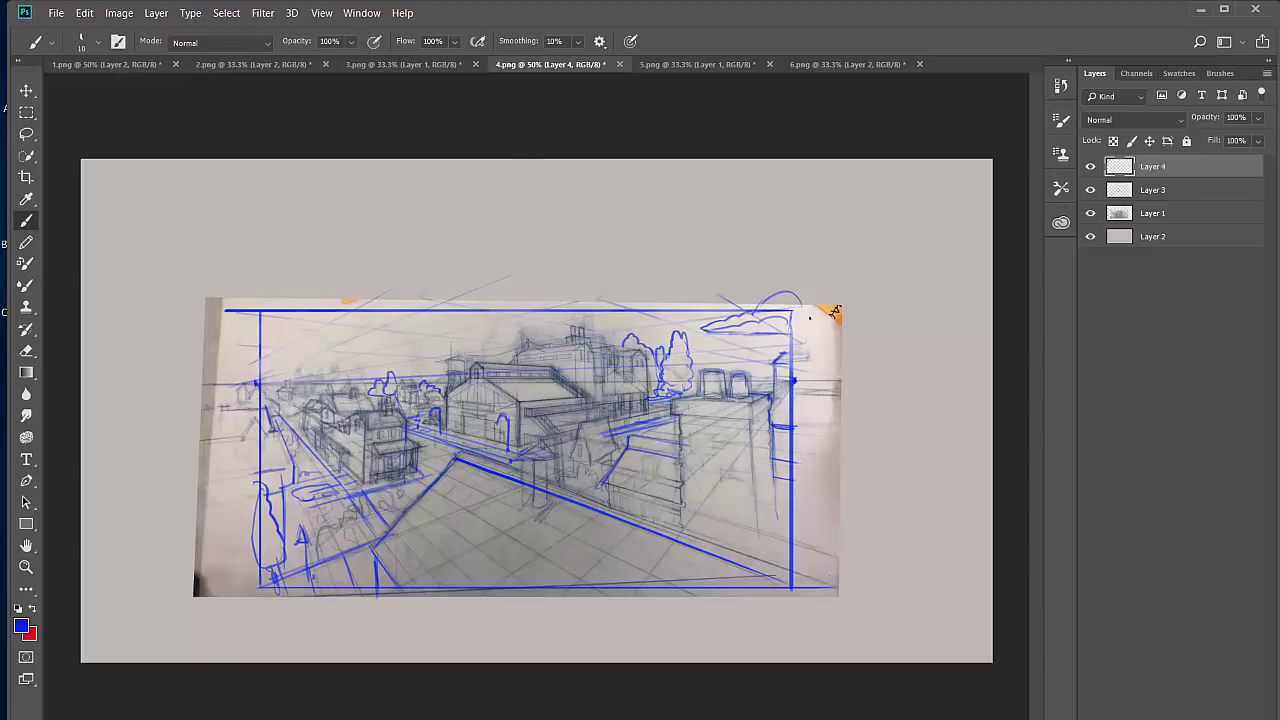
mouse_move(739, 330)
left_mouse_down()
mouse_move(788, 318)
mouse_move(737, 329)
mouse_move(751, 325)
left_mouse_up()
left_click_drag(772, 304, 763, 319)
key("ctrl+z")
key("ctrl+shift+z")
key("ctrl+z")
key("ctrl+shift+z")
key("ctrl+z")
key("ctrl+z")
key("ctrl+z")
Step: Sketch clouds above the central building and a range of distant hills along the left horizon
mouse_move(441, 323)
left_mouse_down()
mouse_move(416, 331)
mouse_move(454, 335)
mouse_move(390, 341)
left_mouse_up()
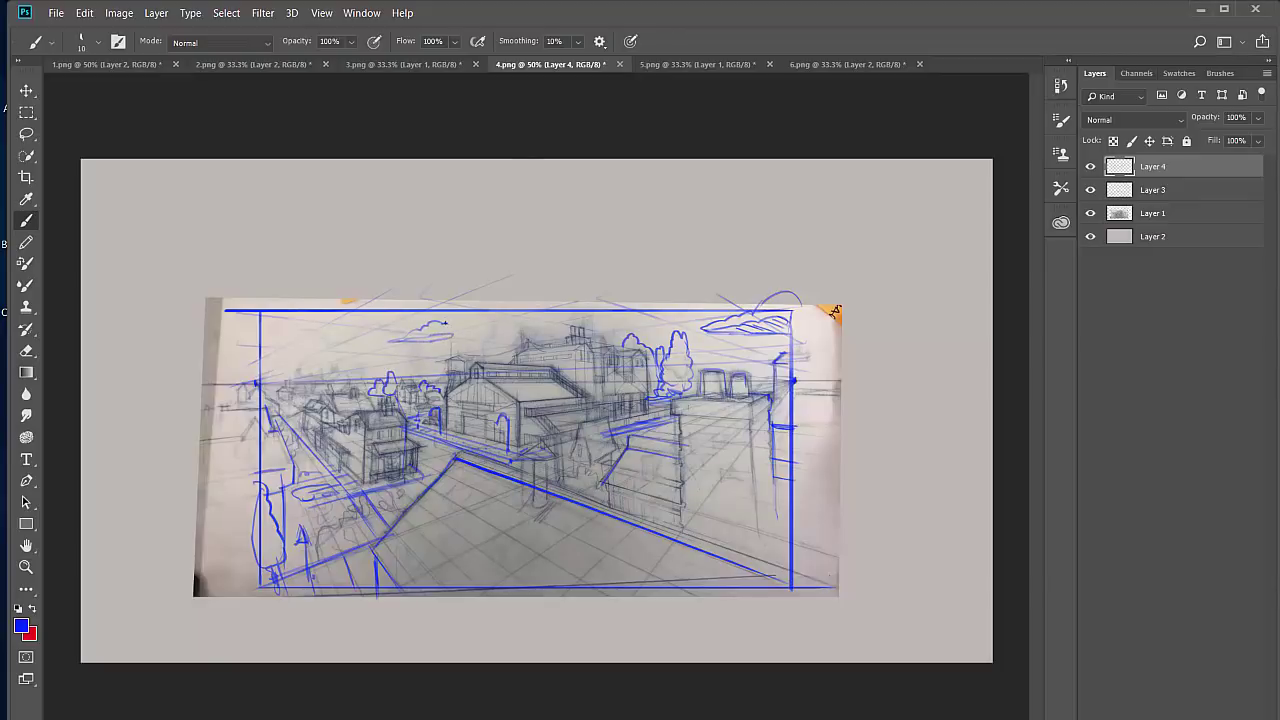
mouse_move(499, 325)
left_mouse_down()
mouse_move(475, 326)
mouse_move(495, 333)
left_mouse_up()
mouse_move(238, 367)
left_mouse_down()
mouse_move(286, 356)
mouse_move(446, 378)
left_mouse_up()
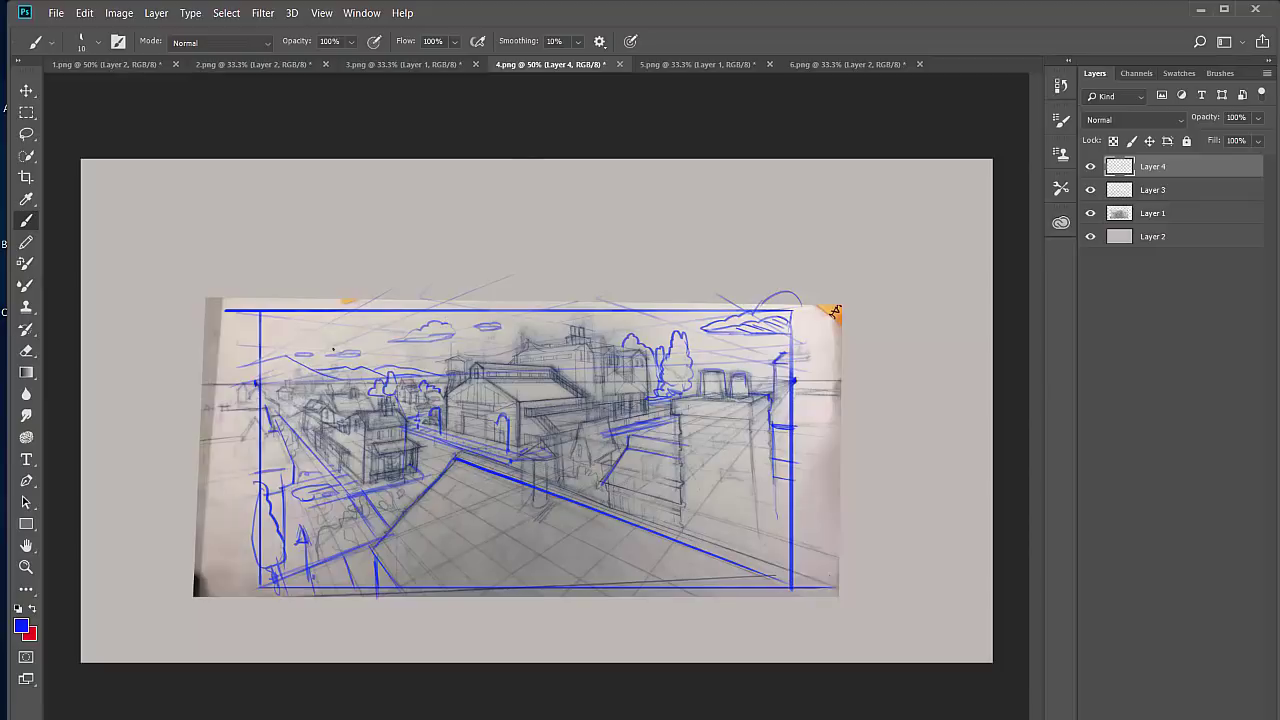
Step: Hide Layer 4, add a new empty layer above it and ready the Brush tool
key("l")
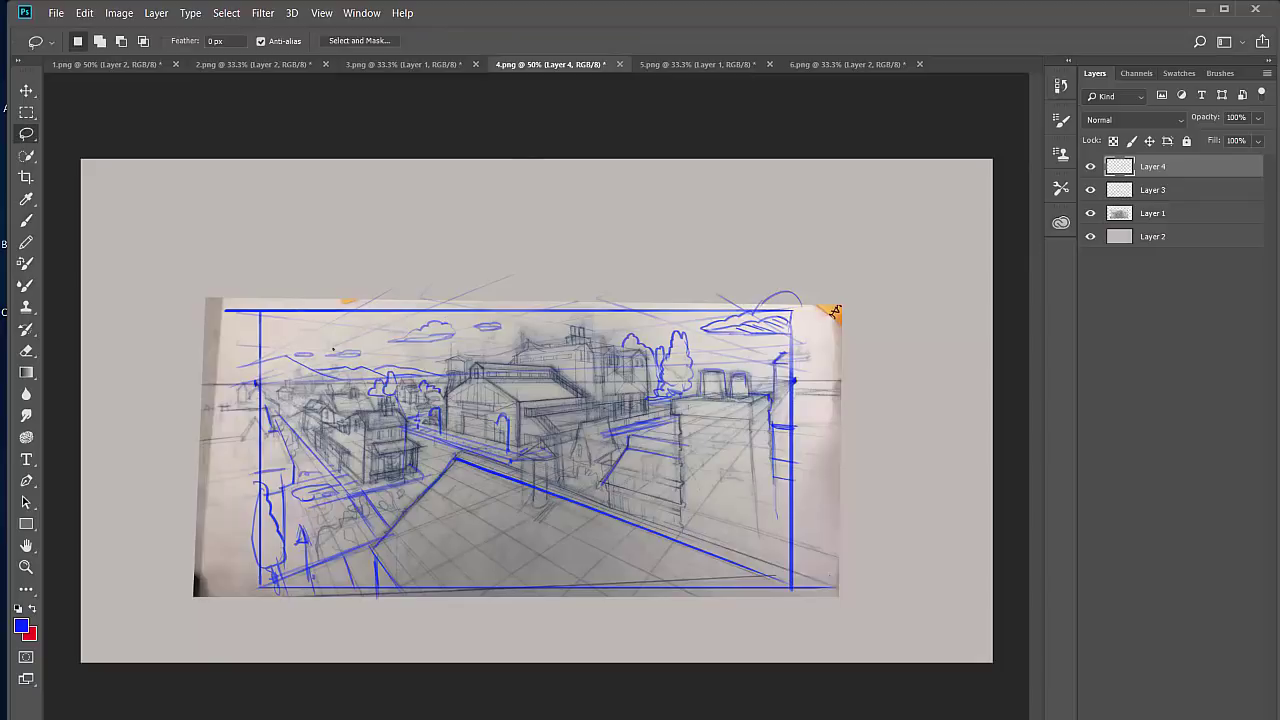
left_click(1090, 167)
key("ctrl+shift+alt+n")
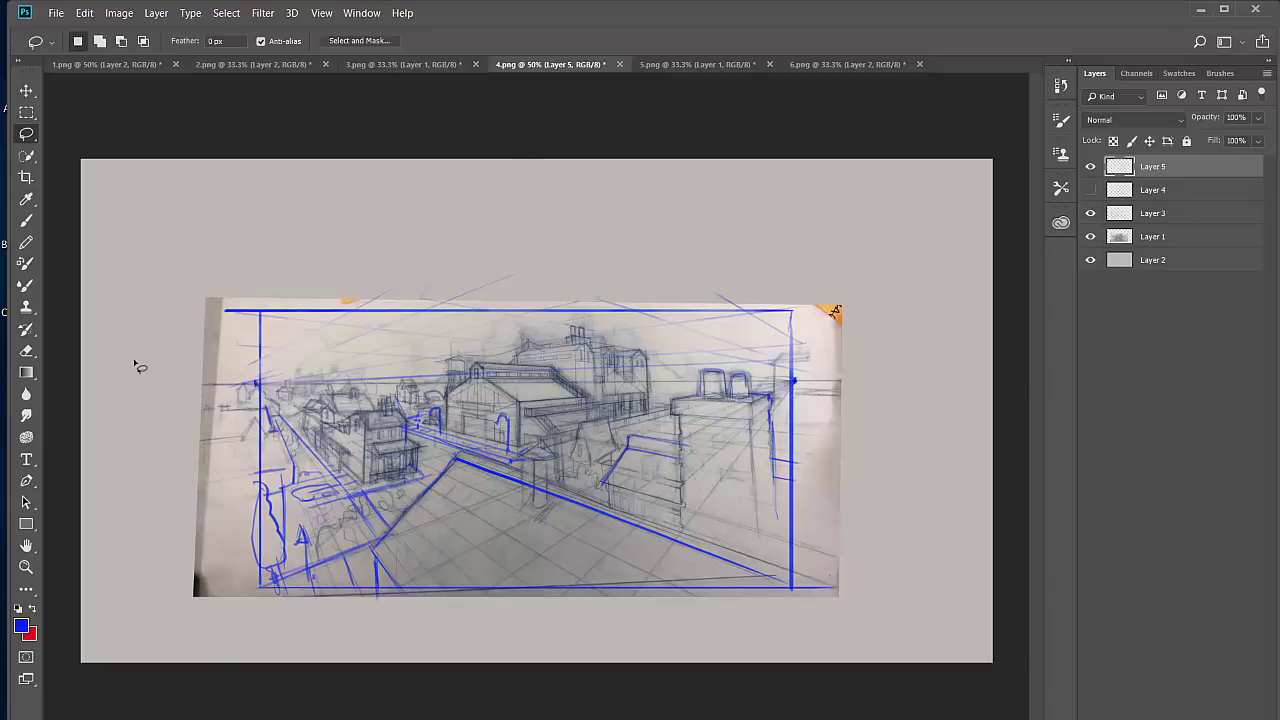
key("b")
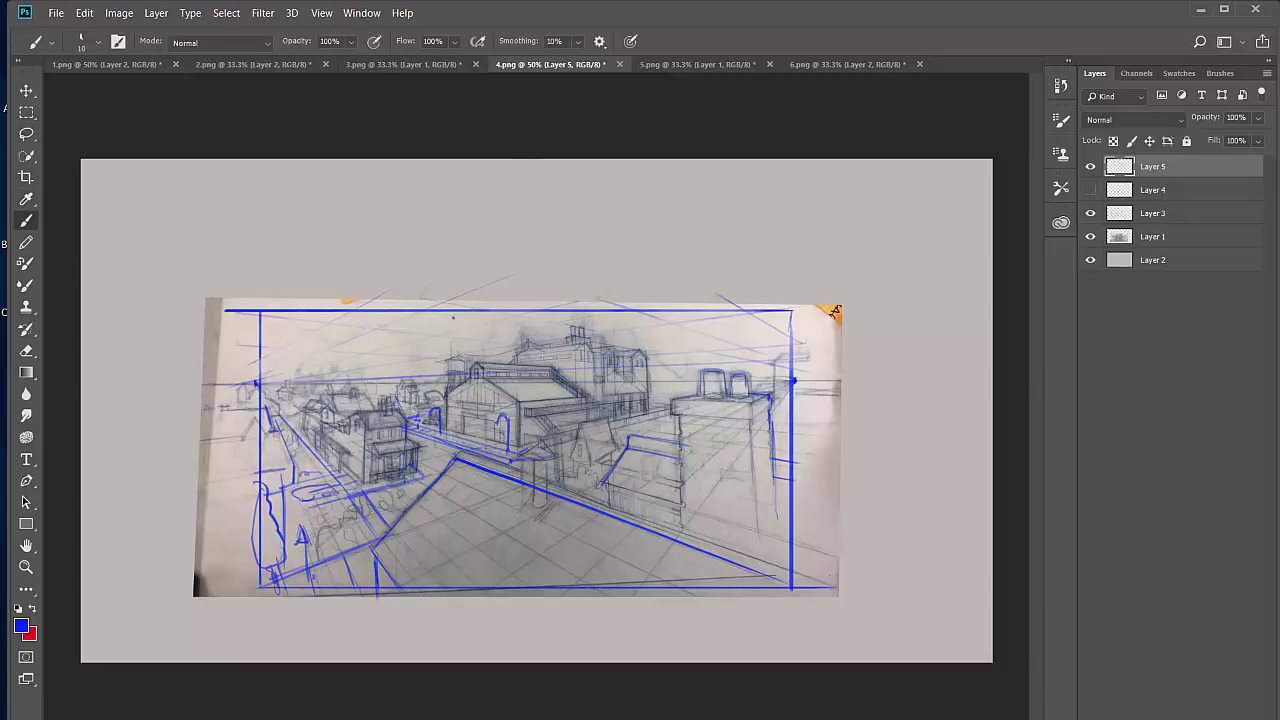
Step: Try a large swirling cloud and several flat clouds across the sky, and clear them from Layer 5
left_click_drag(345, 318, 352, 355)
mouse_move(413, 341)
left_mouse_down()
mouse_move(312, 361)
mouse_move(436, 346)
mouse_move(446, 331)
mouse_move(386, 312)
mouse_move(372, 292)
mouse_move(332, 318)
mouse_move(434, 327)
mouse_move(434, 306)
mouse_move(442, 343)
left_mouse_up()
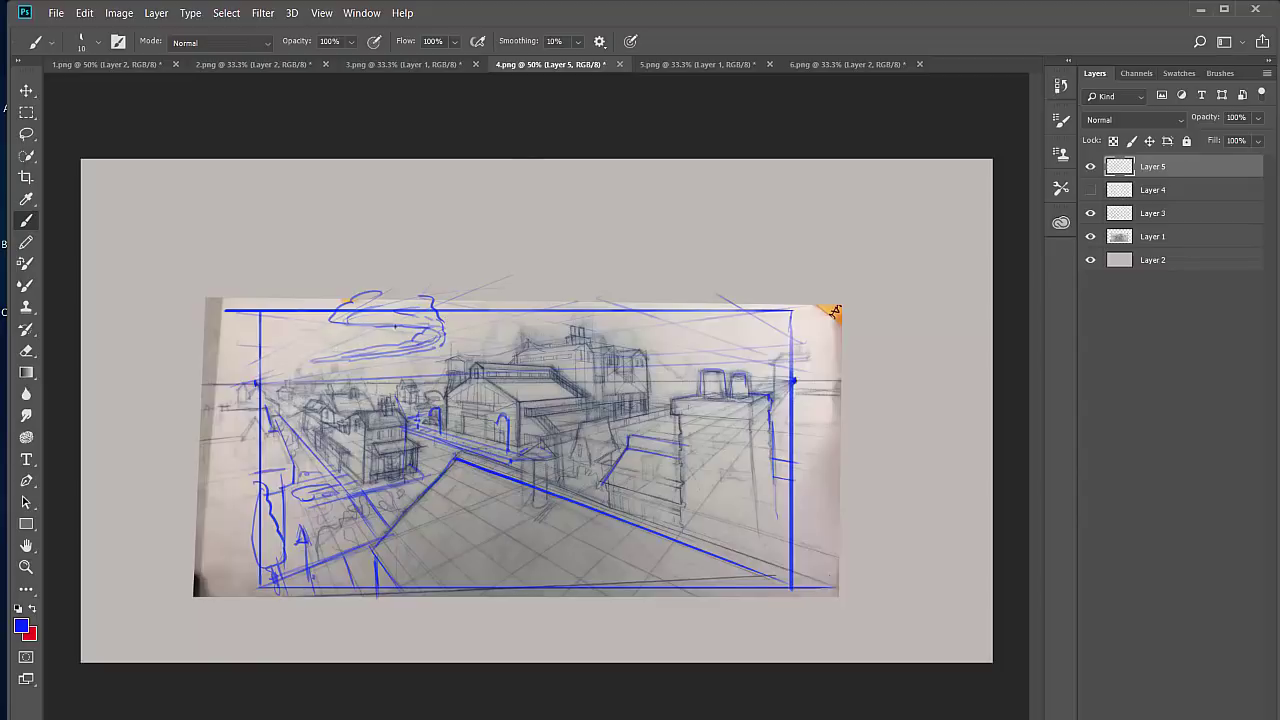
left_click_drag(384, 344, 352, 346)
mouse_move(773, 326)
left_mouse_down()
mouse_move(686, 342)
mouse_move(756, 348)
mouse_move(786, 336)
mouse_move(685, 345)
mouse_move(628, 326)
mouse_move(676, 320)
mouse_move(658, 320)
left_mouse_up()
left_click_drag(663, 368, 689, 367)
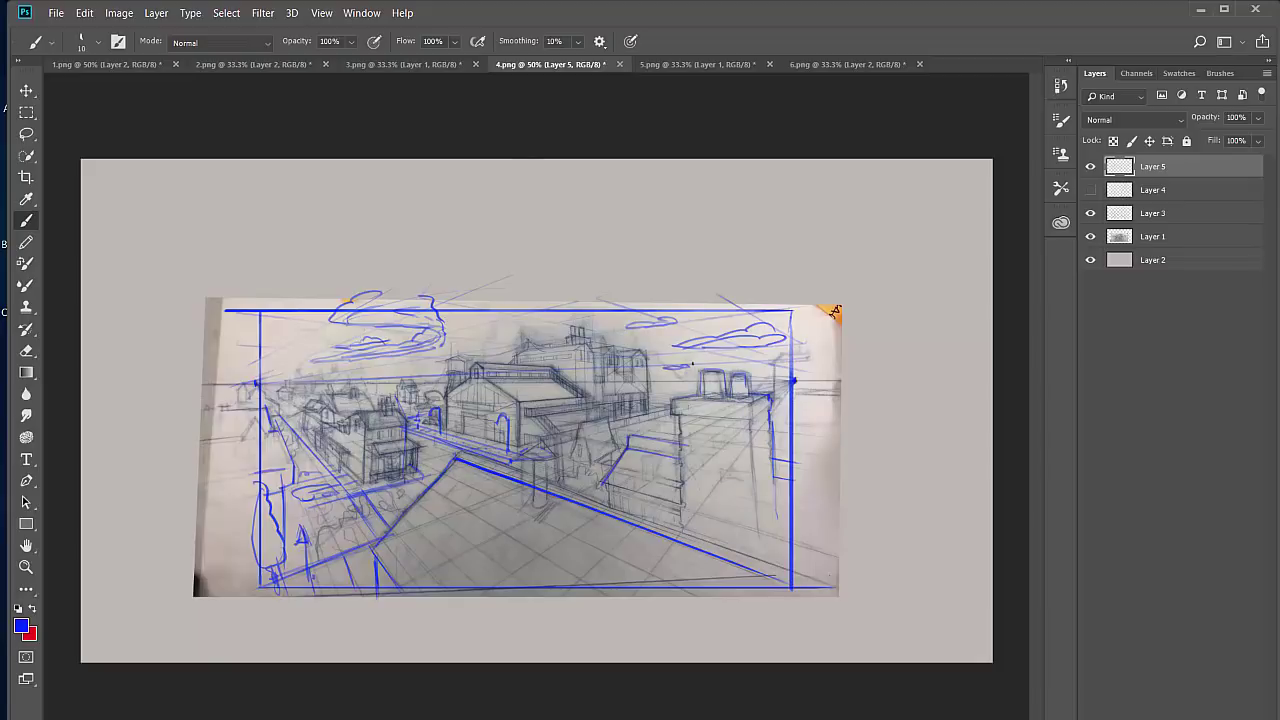
key("ctrl+a")
key("Delete")
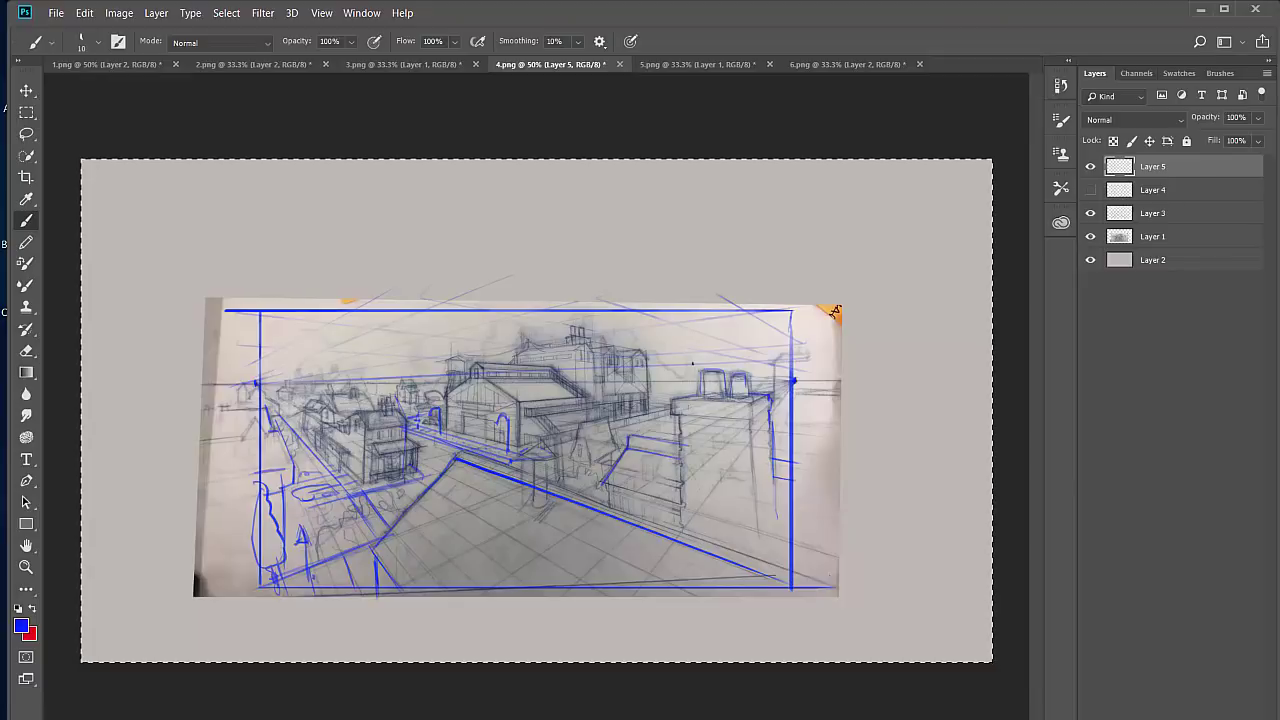
Step: Draw trees behind the left-hand houses and hills along the left horizon, undoing the extra strokes on the hillside
mouse_move(393, 374)
left_mouse_down()
mouse_move(394, 392)
mouse_move(376, 396)
left_mouse_up()
mouse_move(254, 364)
left_mouse_down()
mouse_move(303, 358)
mouse_move(372, 383)
left_mouse_up()
mouse_move(330, 366)
left_mouse_down()
mouse_move(394, 356)
mouse_move(432, 376)
mouse_move(414, 368)
left_mouse_up()
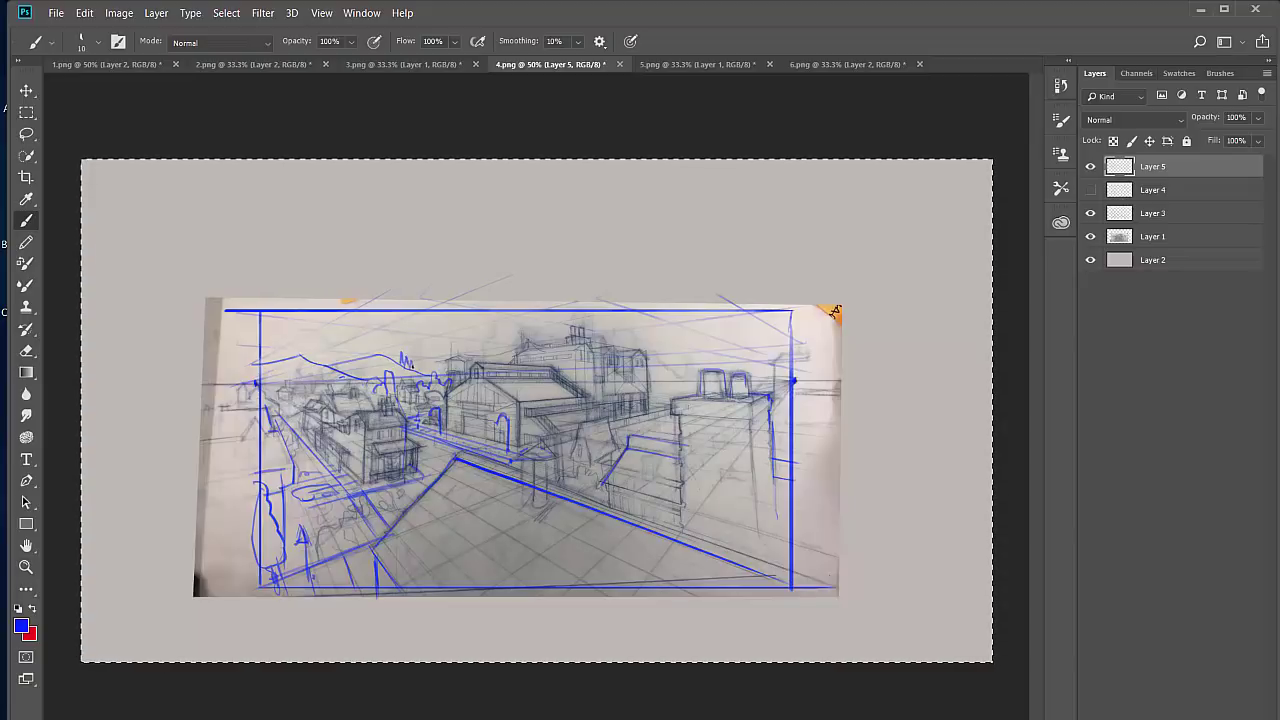
key("ctrl+alt+z")
key("ctrl+alt+z")
Step: Draw a mountain behind the right-hand rooftops, hatch the ground at its foot and add bushes along the left horizon
mouse_move(798, 341)
left_mouse_down()
mouse_move(738, 330)
mouse_move(655, 384)
left_mouse_up()
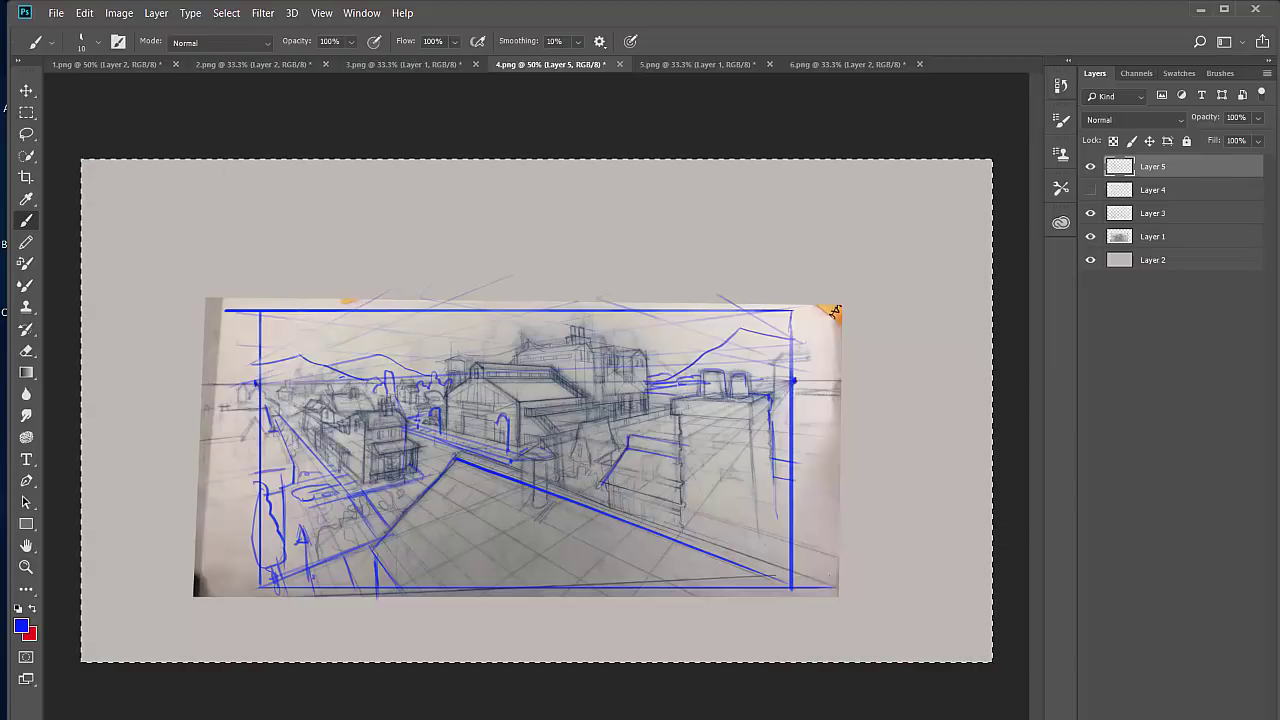
left_click_drag(654, 386, 684, 386)
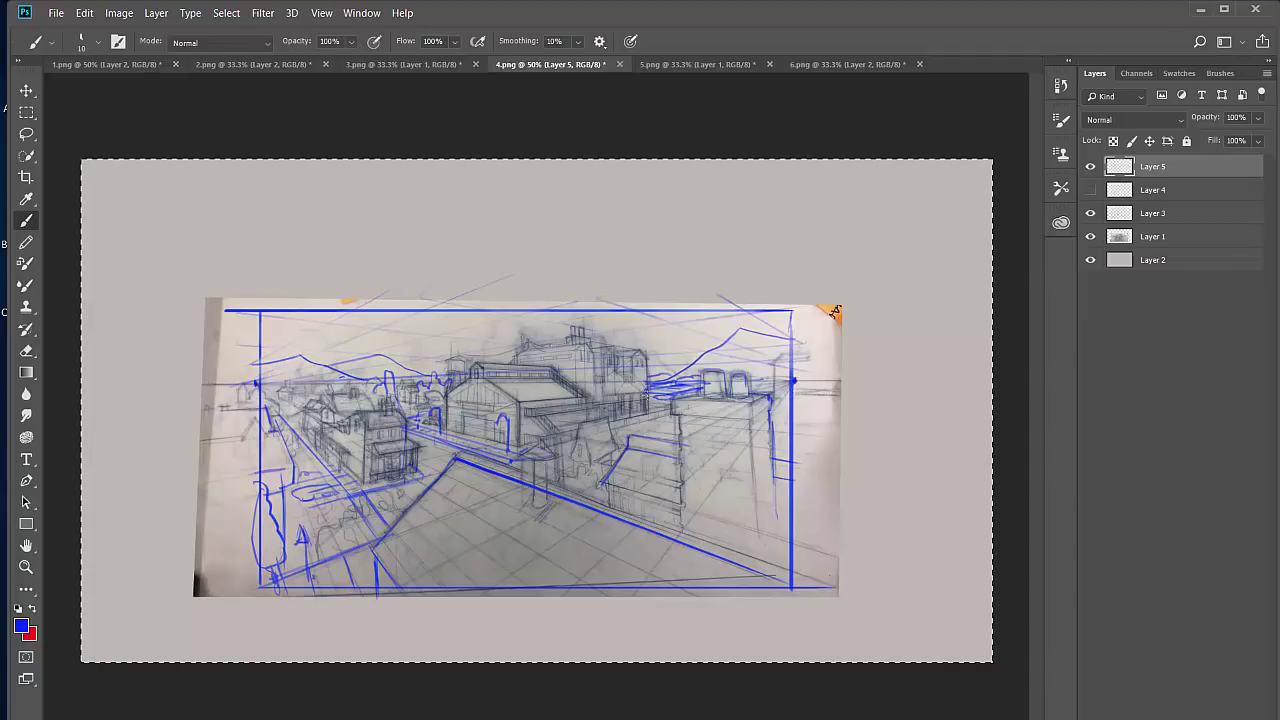
left_click_drag(646, 397, 663, 398)
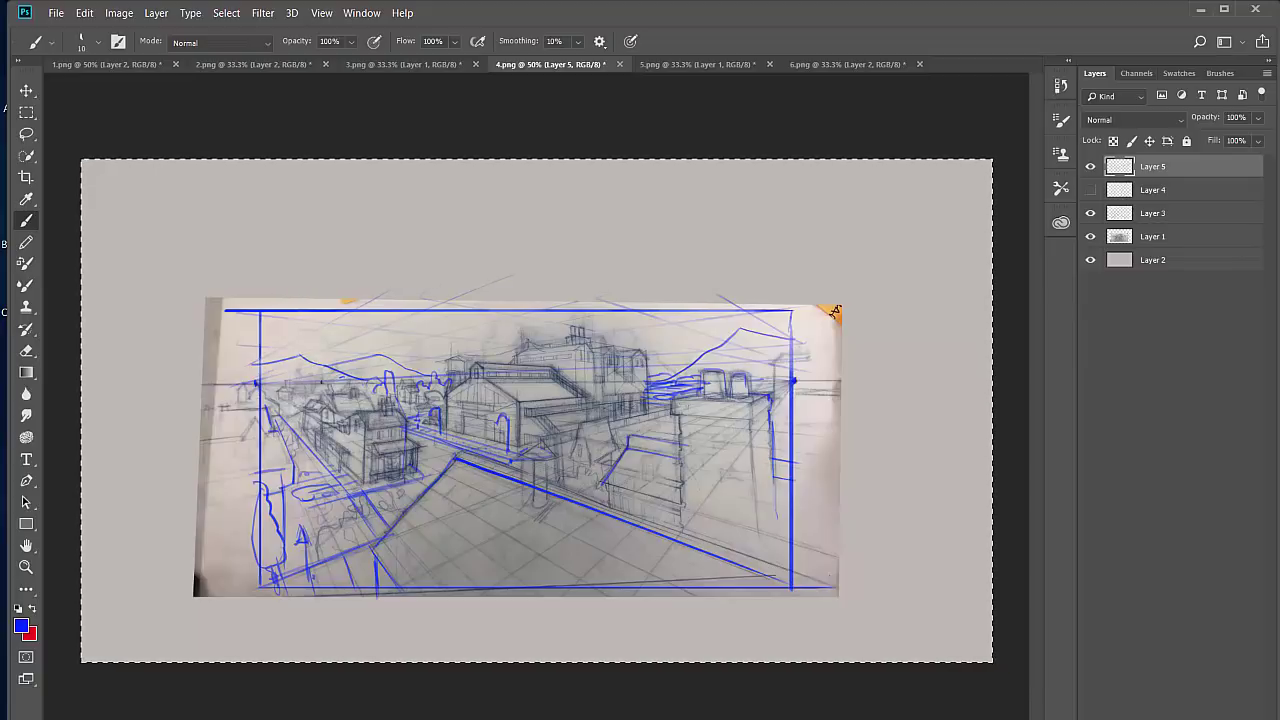
left_click_drag(309, 377, 310, 388)
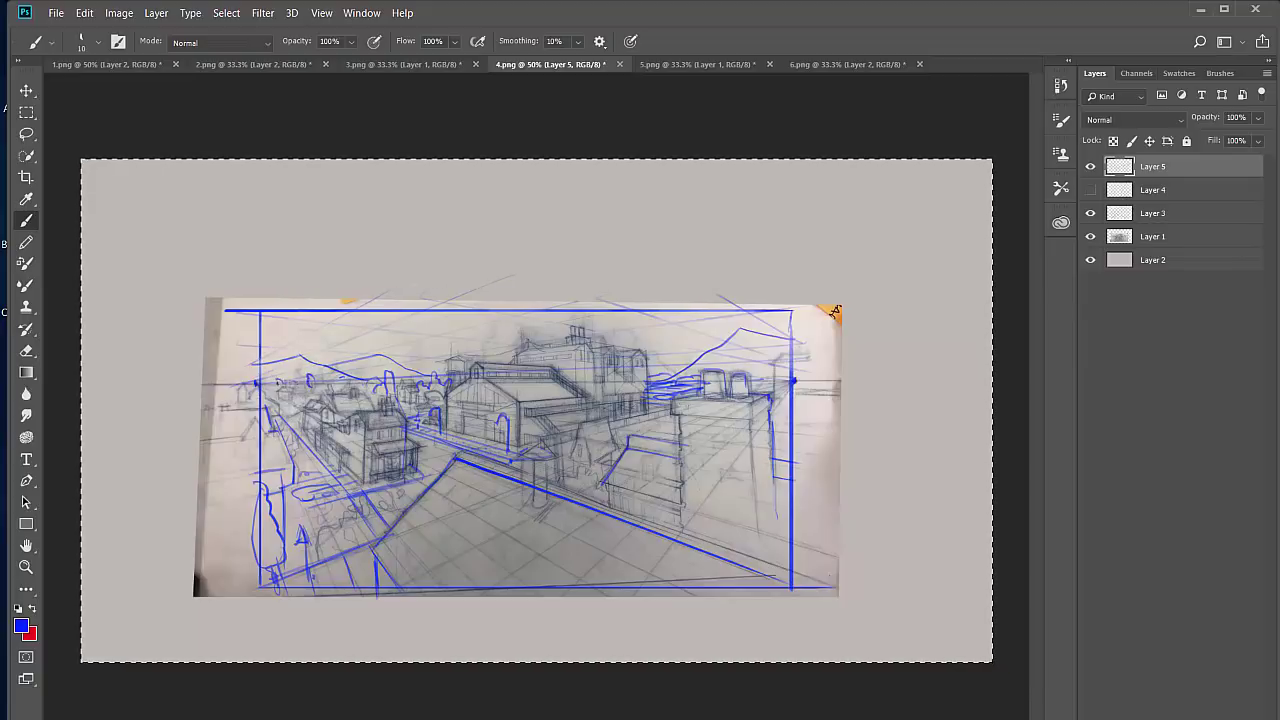
Step: Sketch flat clouds across the sky, shrinking to tiny ones above the left-hand hills
mouse_move(715, 321)
left_mouse_down()
mouse_move(641, 333)
mouse_move(712, 331)
mouse_move(641, 328)
left_mouse_up()
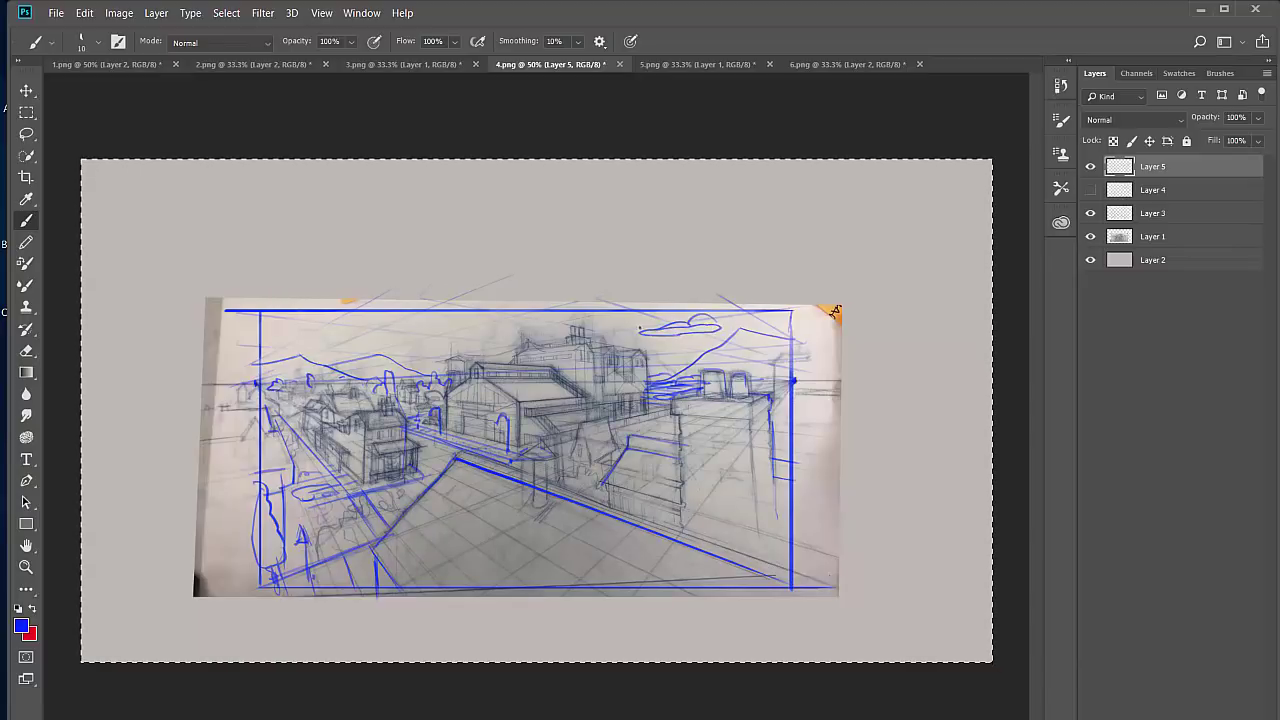
mouse_move(484, 336)
left_mouse_down()
mouse_move(413, 345)
mouse_move(542, 329)
left_mouse_up()
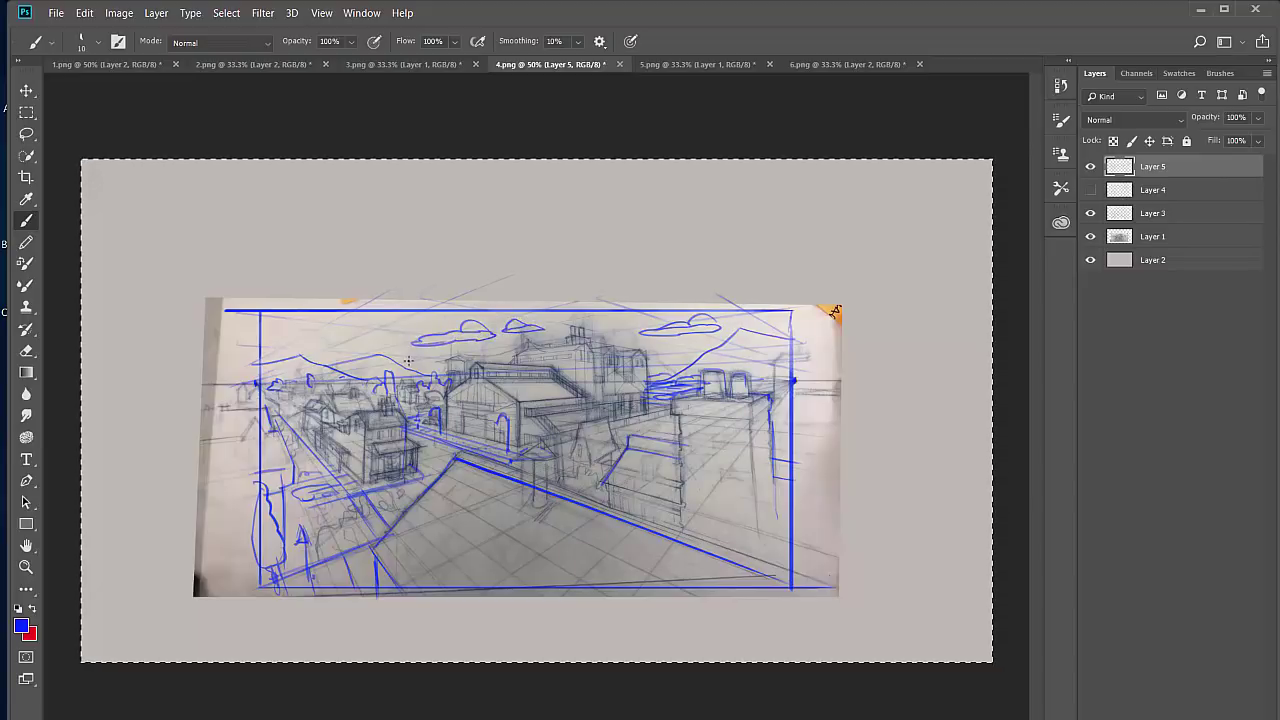
left_click_drag(337, 352, 352, 349)
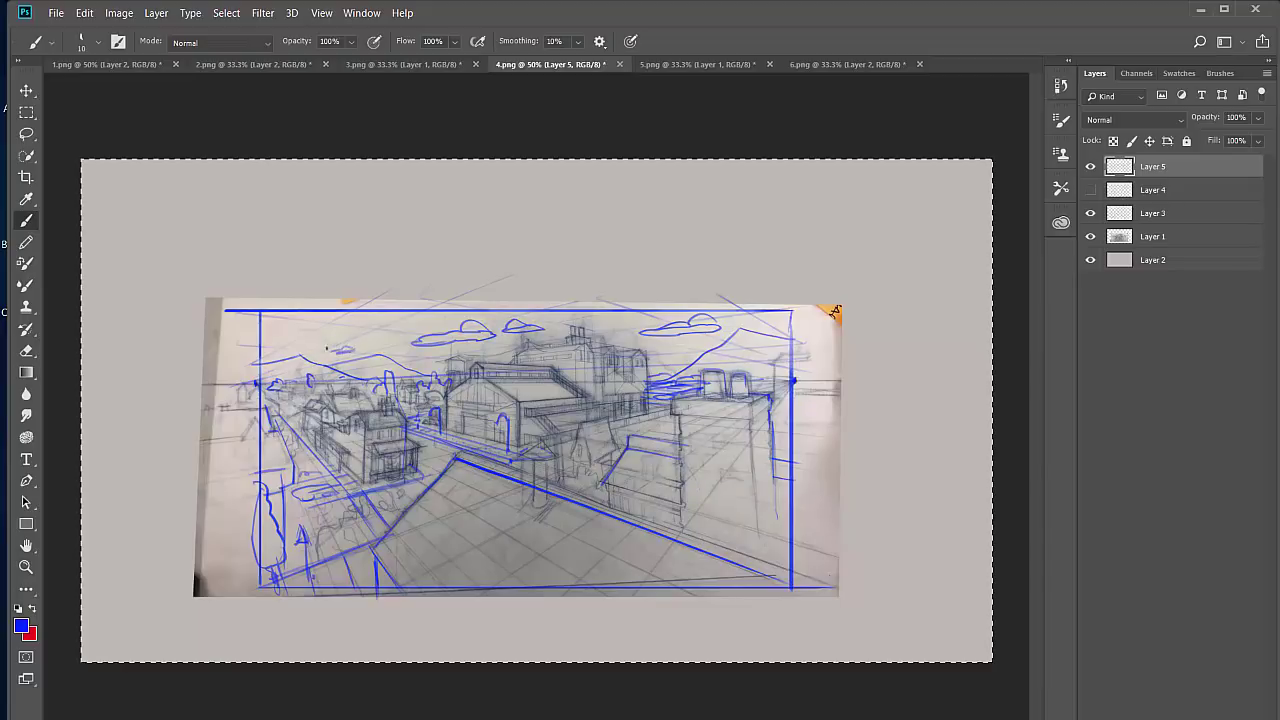
left_click_drag(254, 327, 296, 334)
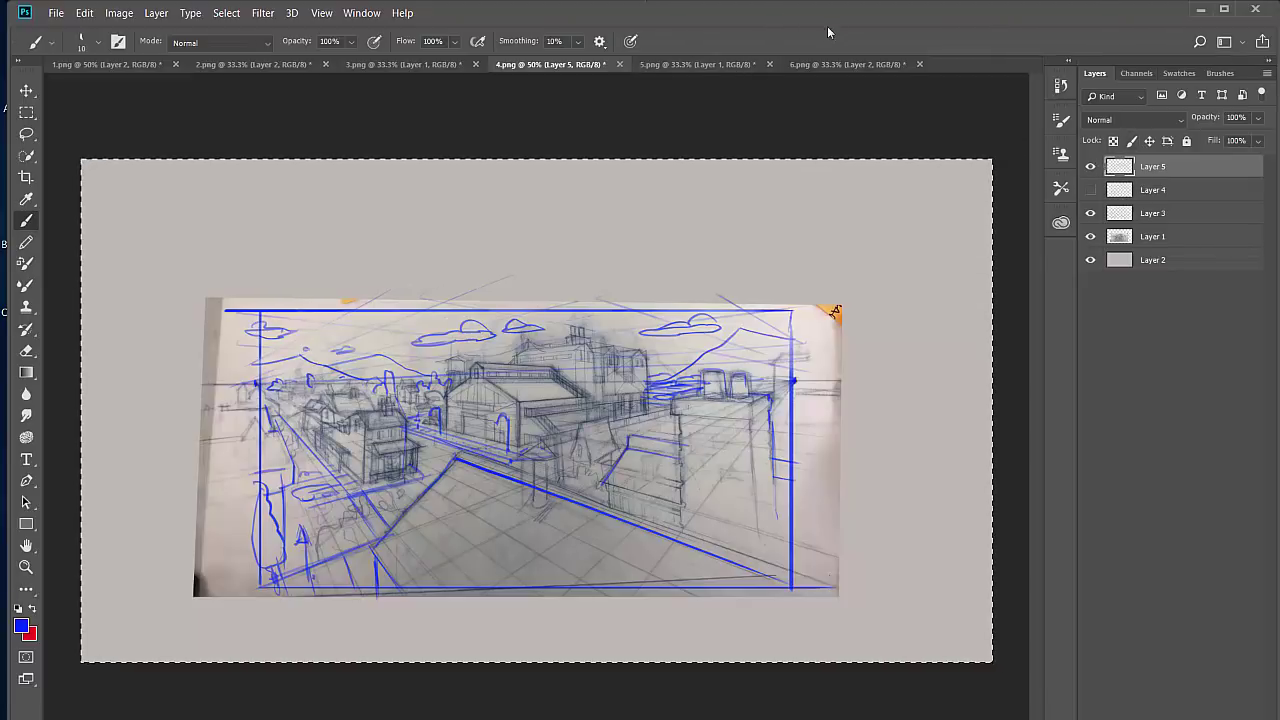
Step: Close the 4.png document and move on to 5.png
left_click(619, 64)
left_click(663, 306)
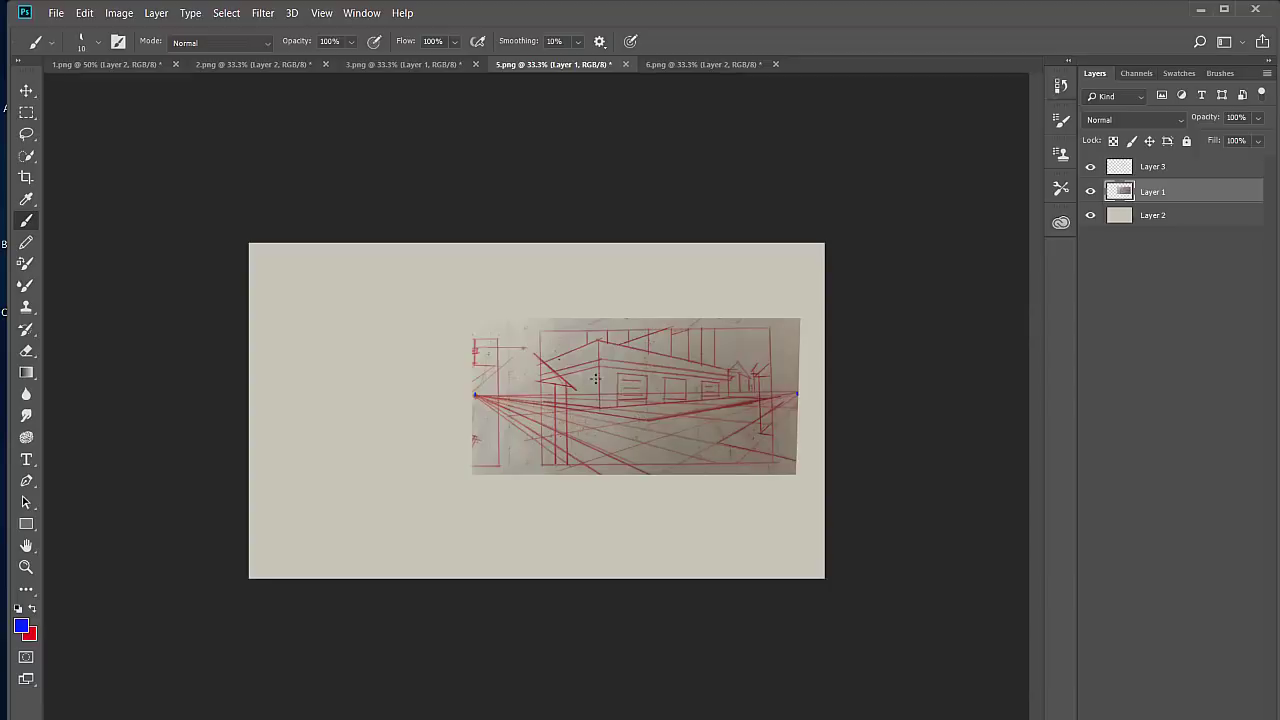
Step: Try freehand strokes from the building's front toward the left vanishing point and undo them
mouse_move(592, 376)
left_mouse_down()
mouse_move(495, 373)
mouse_move(496, 355)
mouse_move(468, 369)
left_mouse_up()
key("ctrl+z")
key("ctrl+z")
mouse_move(541, 366)
left_mouse_down()
mouse_move(472, 372)
mouse_move(486, 379)
left_mouse_up()
key("ctrl+z")
key("ctrl+z")
key("ctrl+z")
Step: Try a vertical line on the building's corner with a loop around its right side, and undo these marks
mouse_move(598, 320)
left_mouse_down()
mouse_move(730, 317)
mouse_move(780, 385)
mouse_move(582, 437)
mouse_move(600, 462)
left_mouse_up()
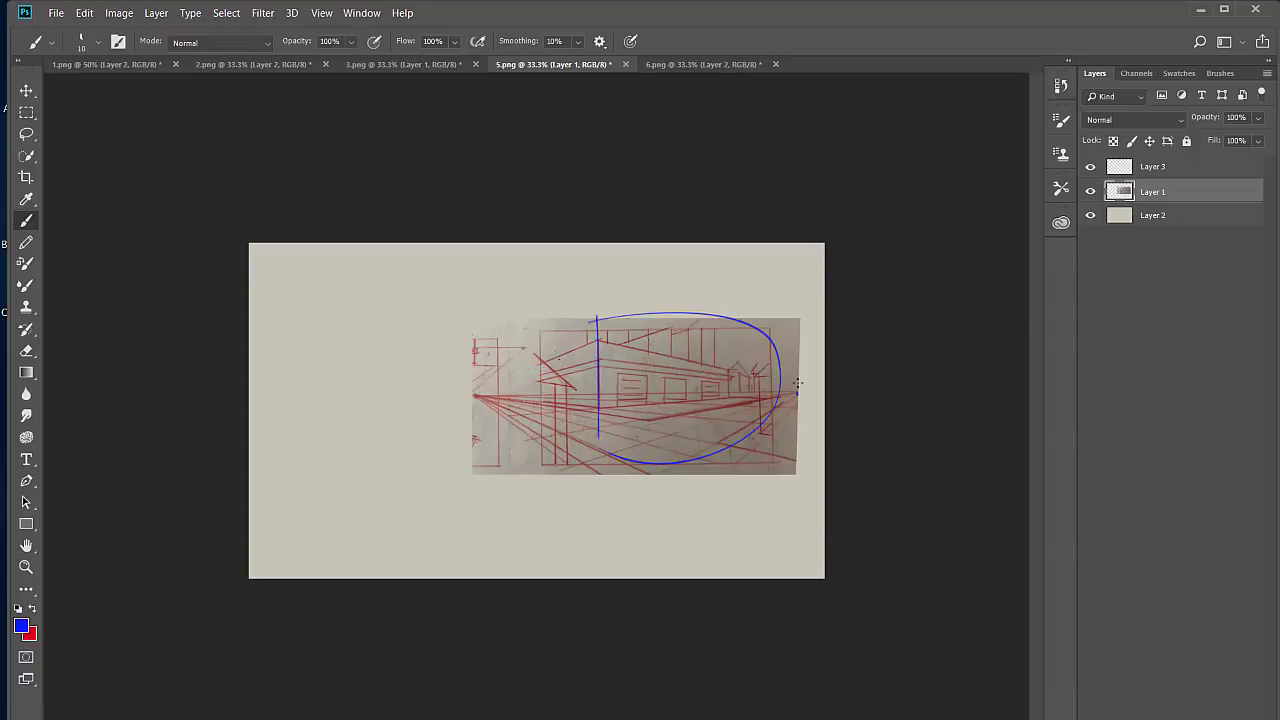
left_click_drag(791, 356, 797, 384)
left_click_drag(797, 384, 805, 366)
key("ctrl+z")
key("ctrl+z")
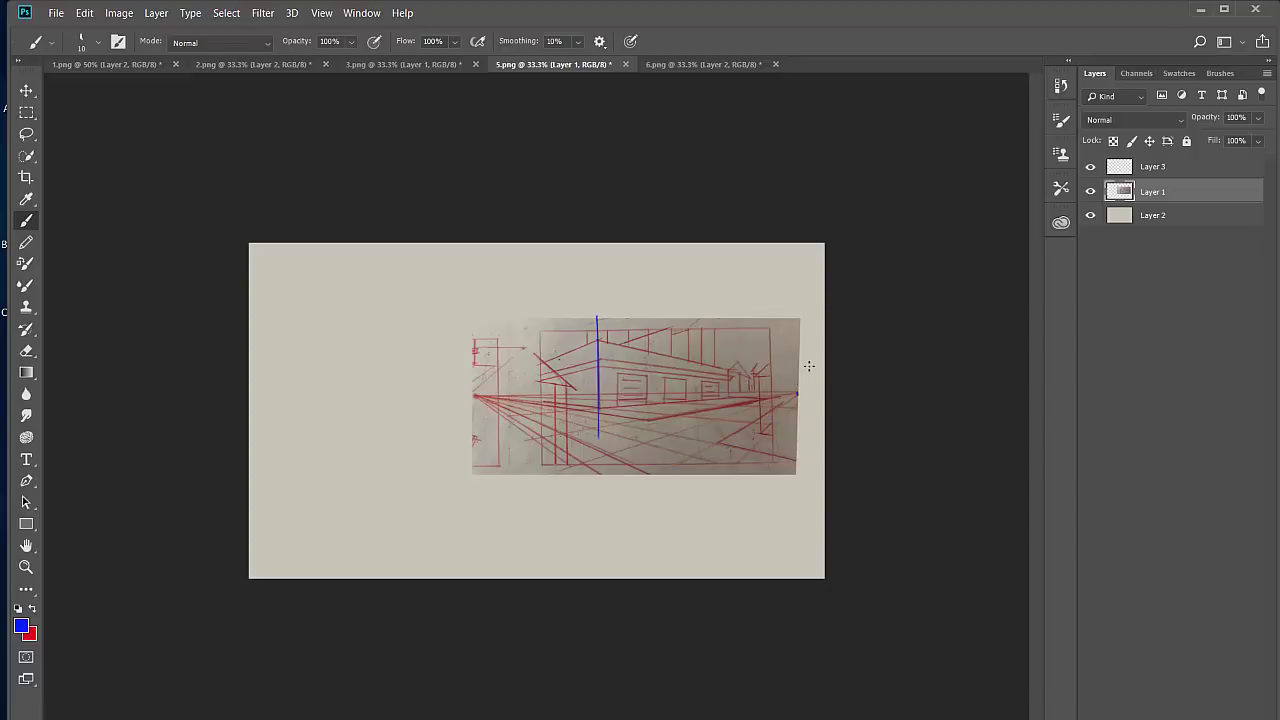
key("ctrl+z")
Step: Extend the horizon to a new vanishing point near the canvas's left edge and draw a flatter left roof edge
left_click_drag(587, 395, 238, 405)
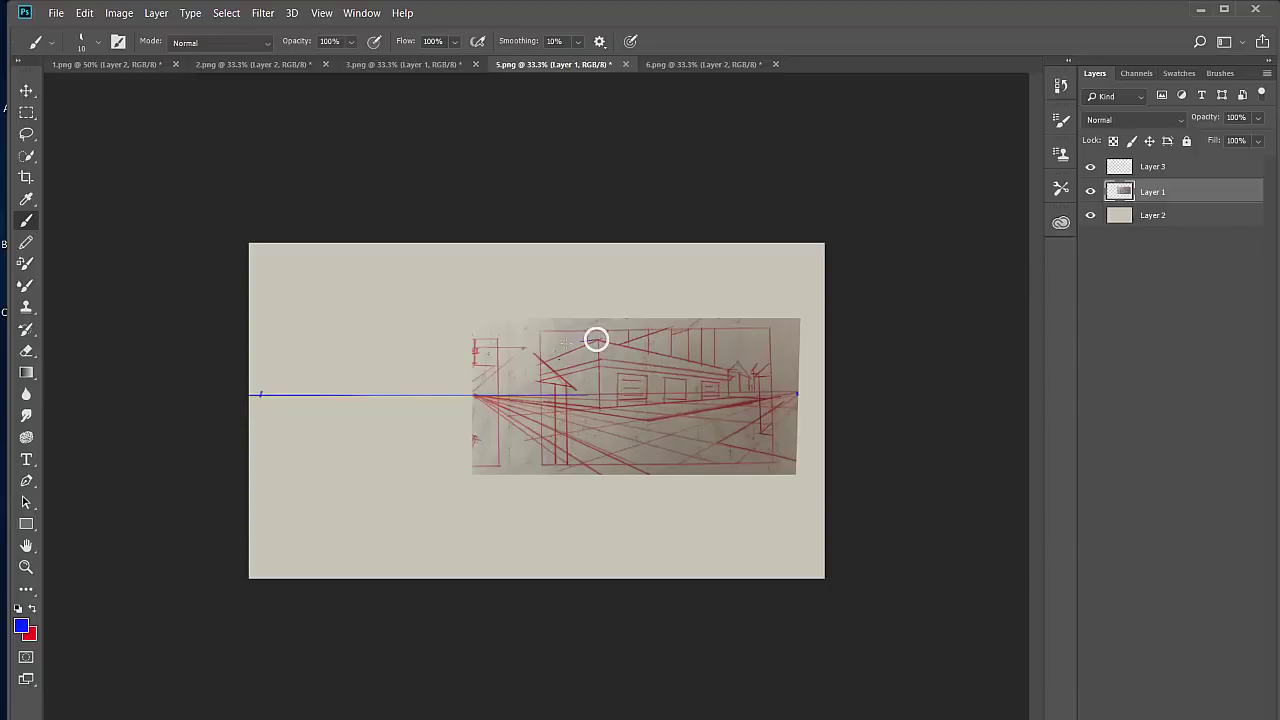
left_click(598, 341)
left_click(540, 348, "shift")
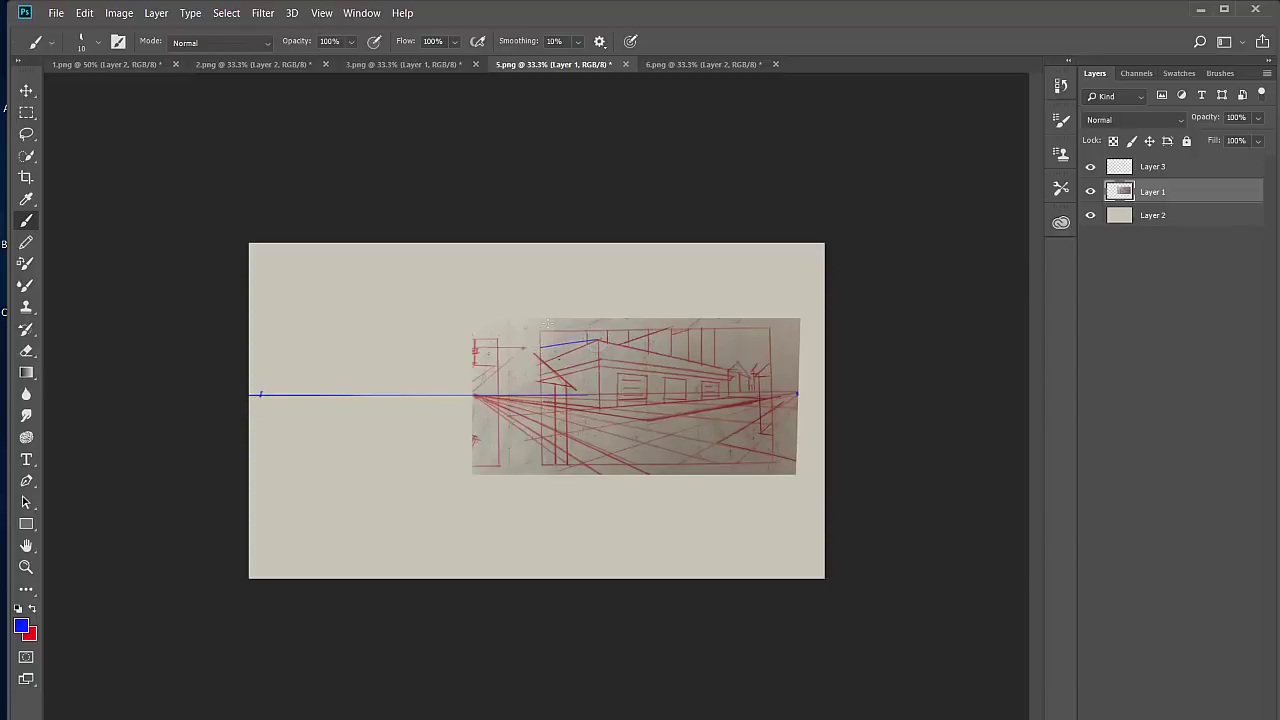
Step: Redraw the building's left base edge, the curb line in front of it and the vertical corner
left_click(600, 406)
left_click(567, 404, "shift")
left_click_drag(568, 405, 541, 402)
left_click(659, 418, "shift")
left_click(528, 409, "shift")
left_click_drag(599, 340, 600, 407)
Step: Draw a larger picture frame around the sketch with a 15 px brush, extending it across the empty canvas
left_click_drag(788, 270, 789, 566)
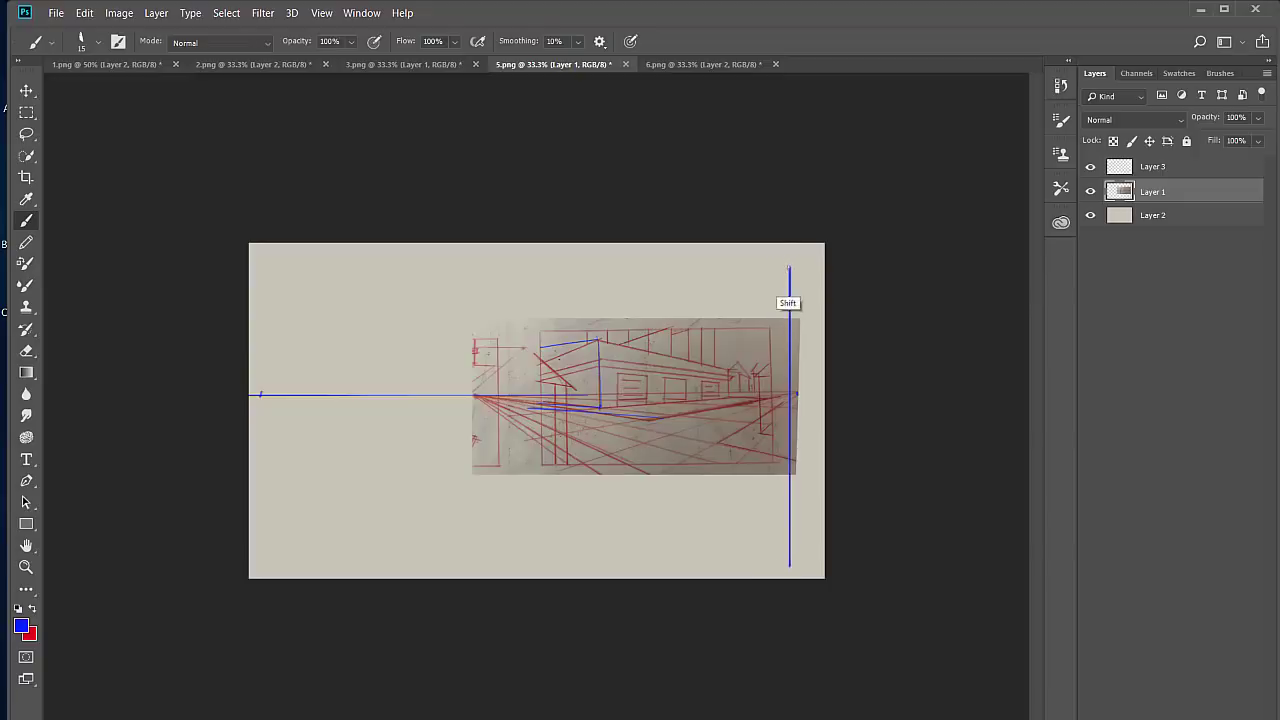
mouse_move(789, 268)
left_mouse_down()
mouse_move(310, 269)
mouse_move(324, 270)
mouse_move(310, 280)
mouse_move(319, 417)
mouse_move(317, 540)
left_mouse_up()
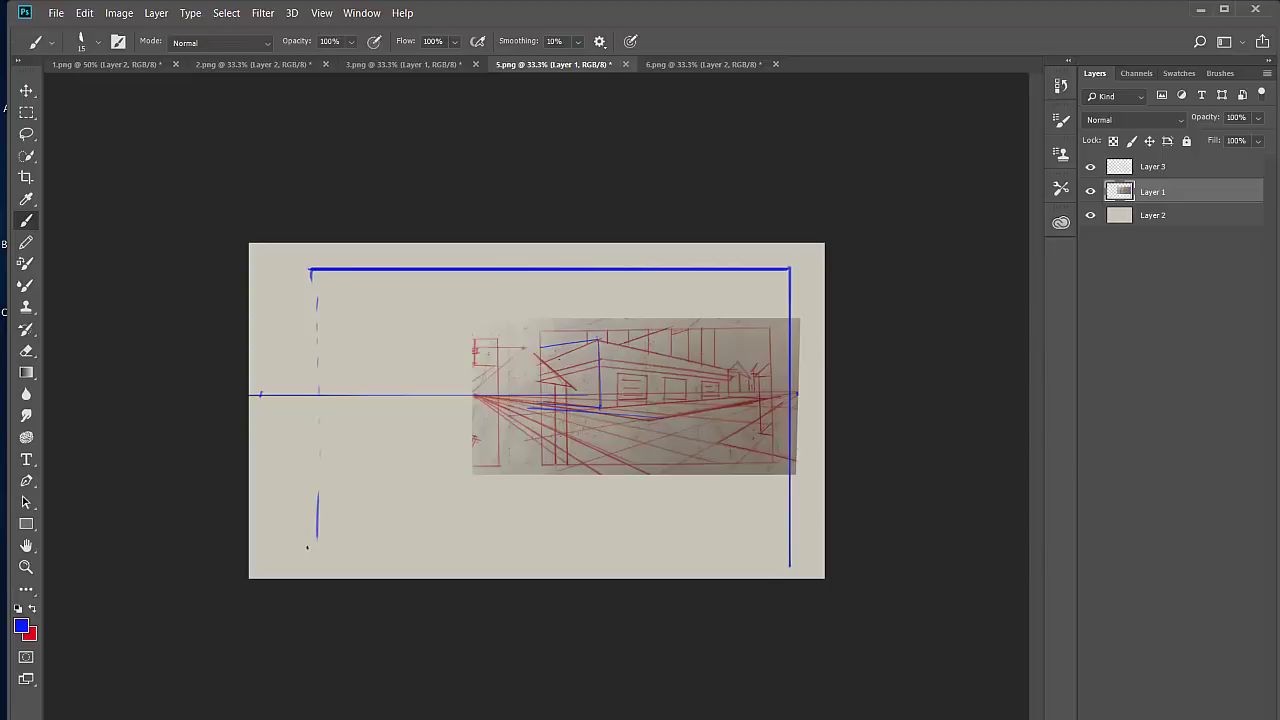
left_click_drag(786, 566, 297, 565)
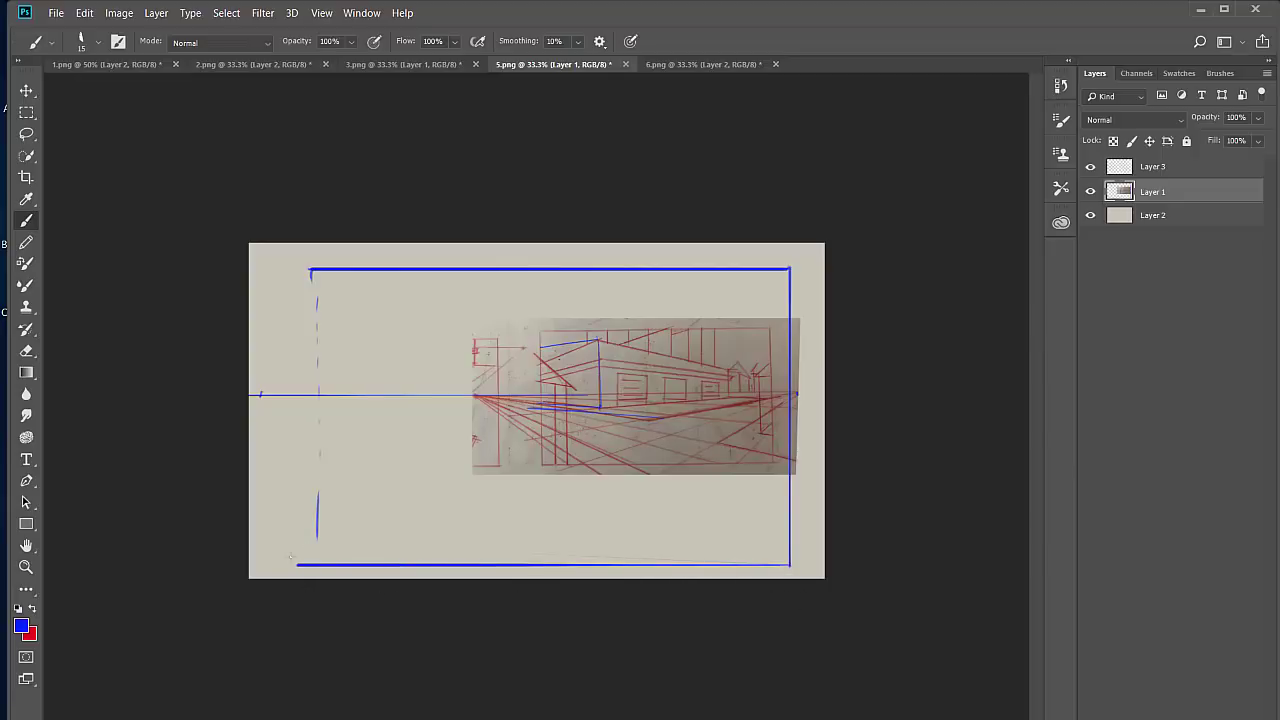
Step: Outline the building's silhouette with taller shapes rising above its roof, and draw the curb line in front
mouse_move(726, 394)
left_mouse_down()
mouse_move(711, 308)
mouse_move(700, 353)
mouse_move(662, 322)
mouse_move(660, 303)
mouse_move(645, 327)
mouse_move(593, 300)
mouse_move(586, 334)
mouse_move(545, 351)
mouse_move(521, 394)
mouse_move(725, 397)
left_mouse_up()
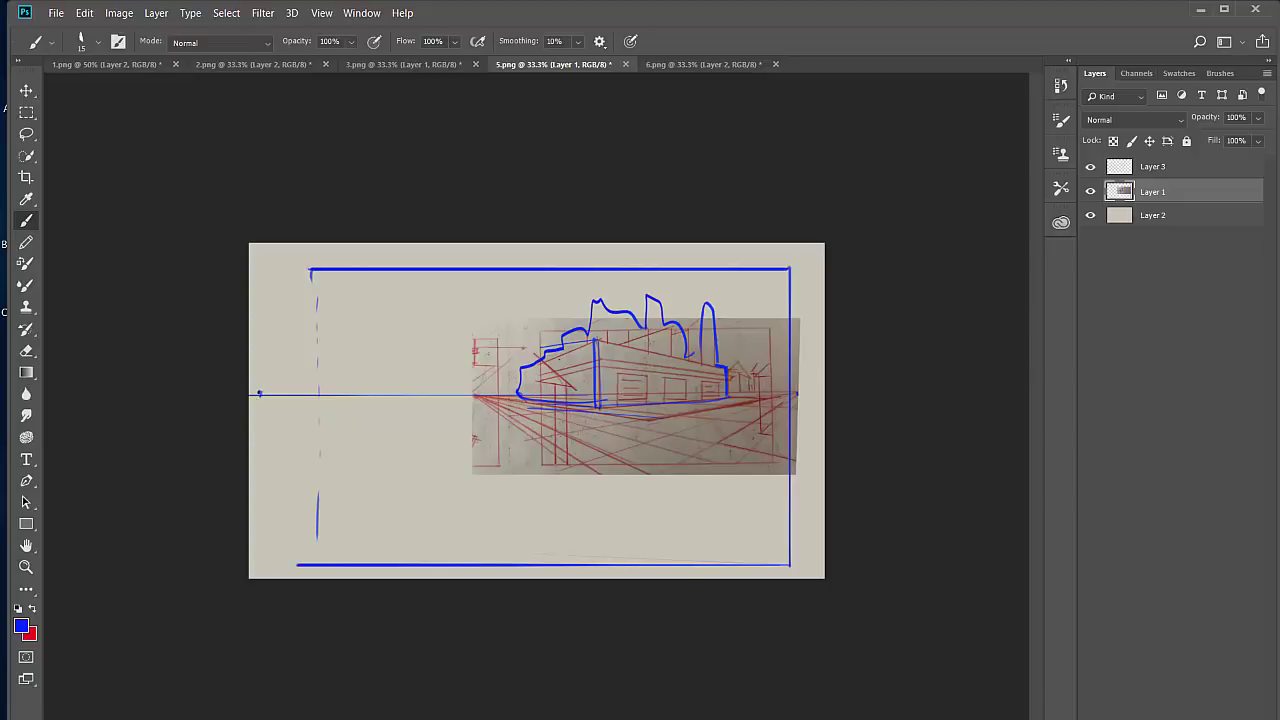
mouse_move(638, 425)
left_mouse_down()
mouse_move(445, 405)
mouse_move(596, 422)
left_mouse_up()
Step: Draw ground guide lines fanning out from the new left vanishing point toward the lower part of the frame
left_click_drag(308, 430, 524, 579)
left_click_drag(524, 579, 260, 394)
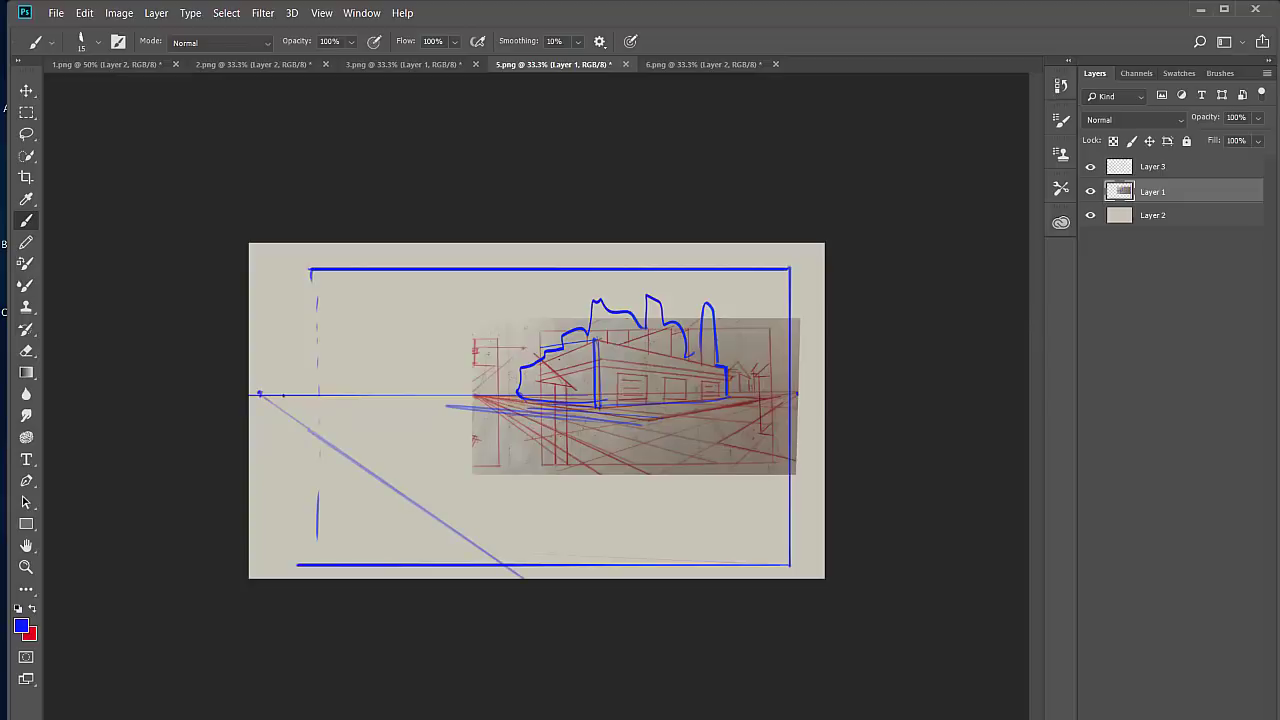
left_click(641, 563, "shift")
left_click(752, 532, "shift")
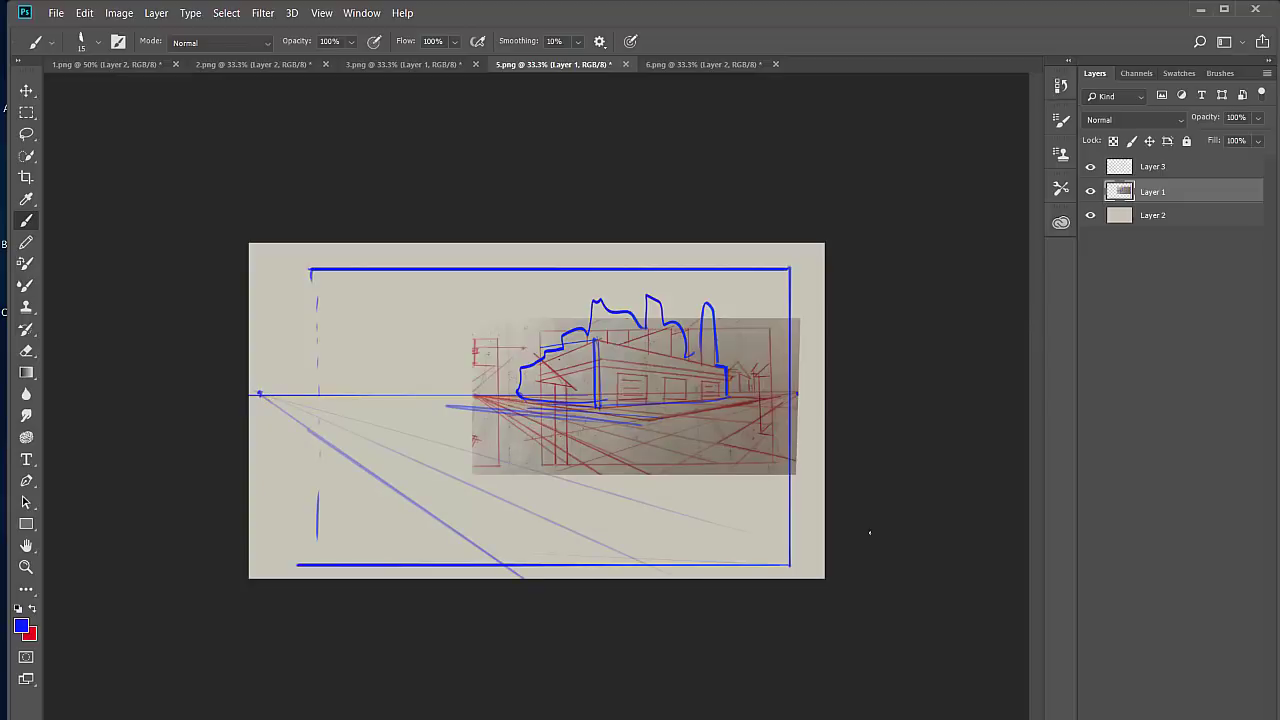
Step: Add more ground guide lines from the left vanishing point and long crossing lines, including one from the right vanishing point
left_click(259, 394)
left_click(472, 428, "shift")
left_click(259, 394)
left_click(390, 566, "shift")
left_click_drag(409, 409, 607, 444)
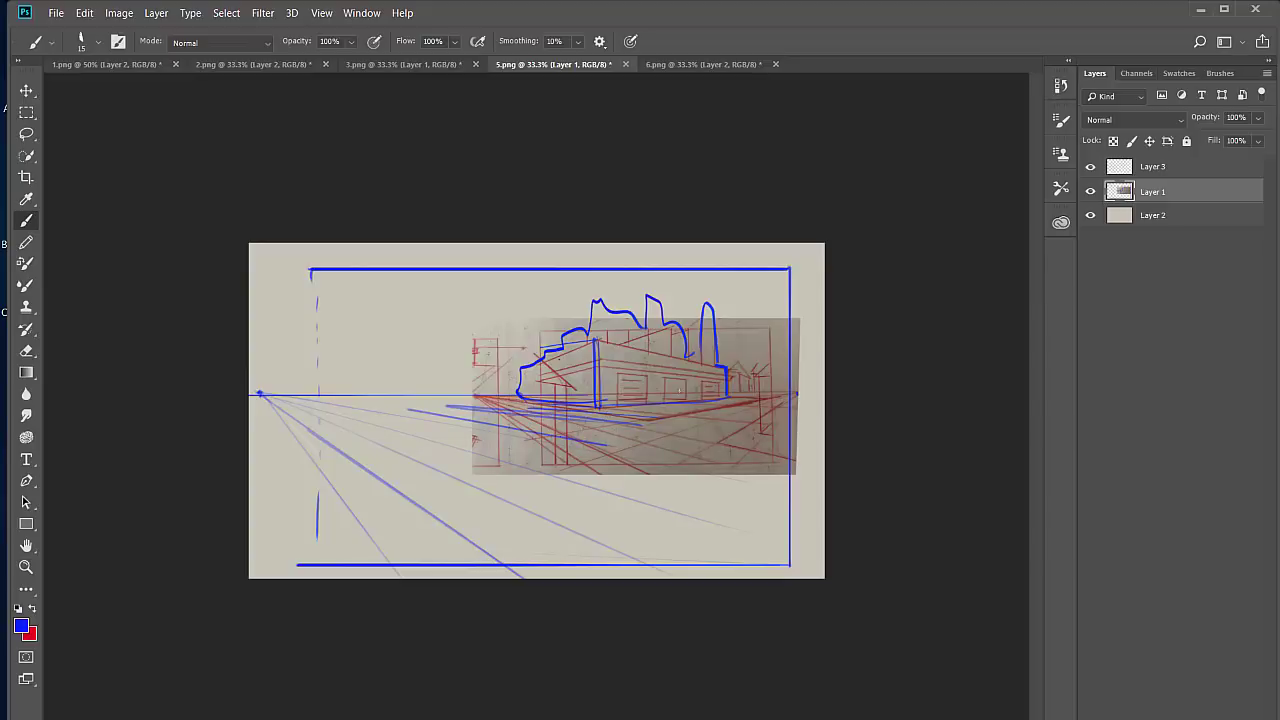
mouse_move(575, 439)
left_mouse_down()
mouse_move(300, 502)
mouse_move(250, 513)
left_mouse_up()
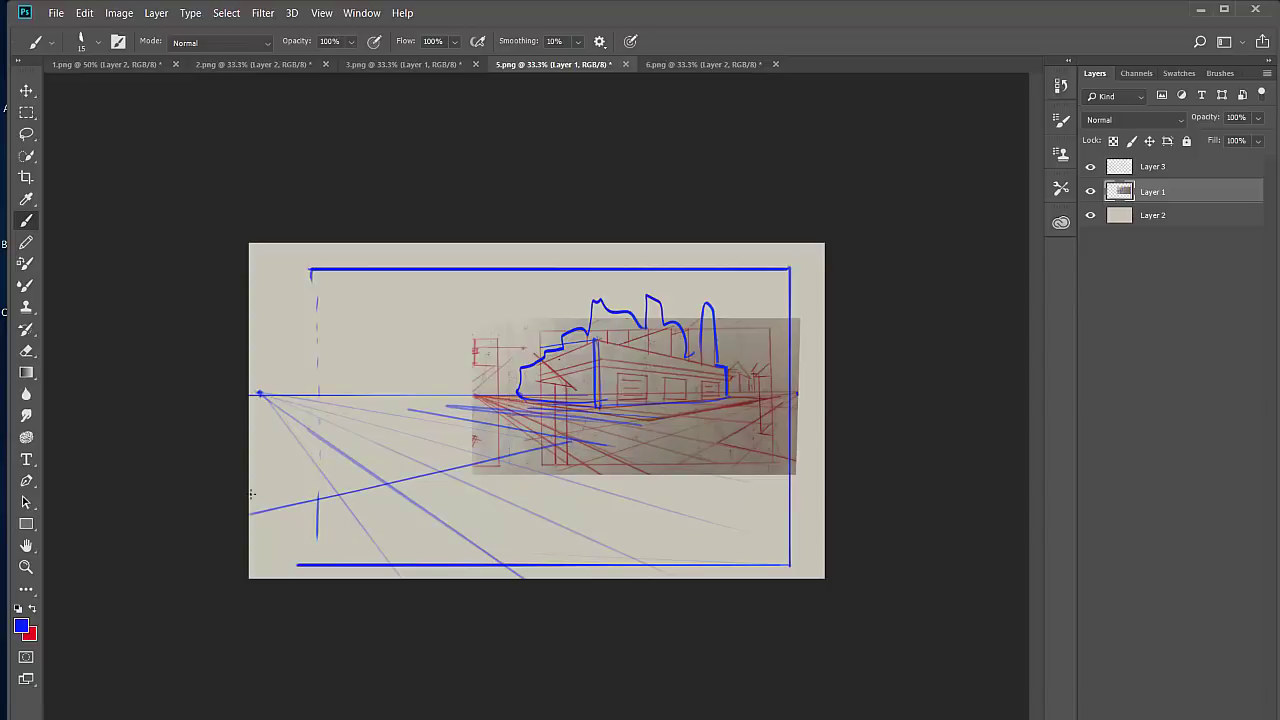
left_click_drag(790, 394, 462, 578)
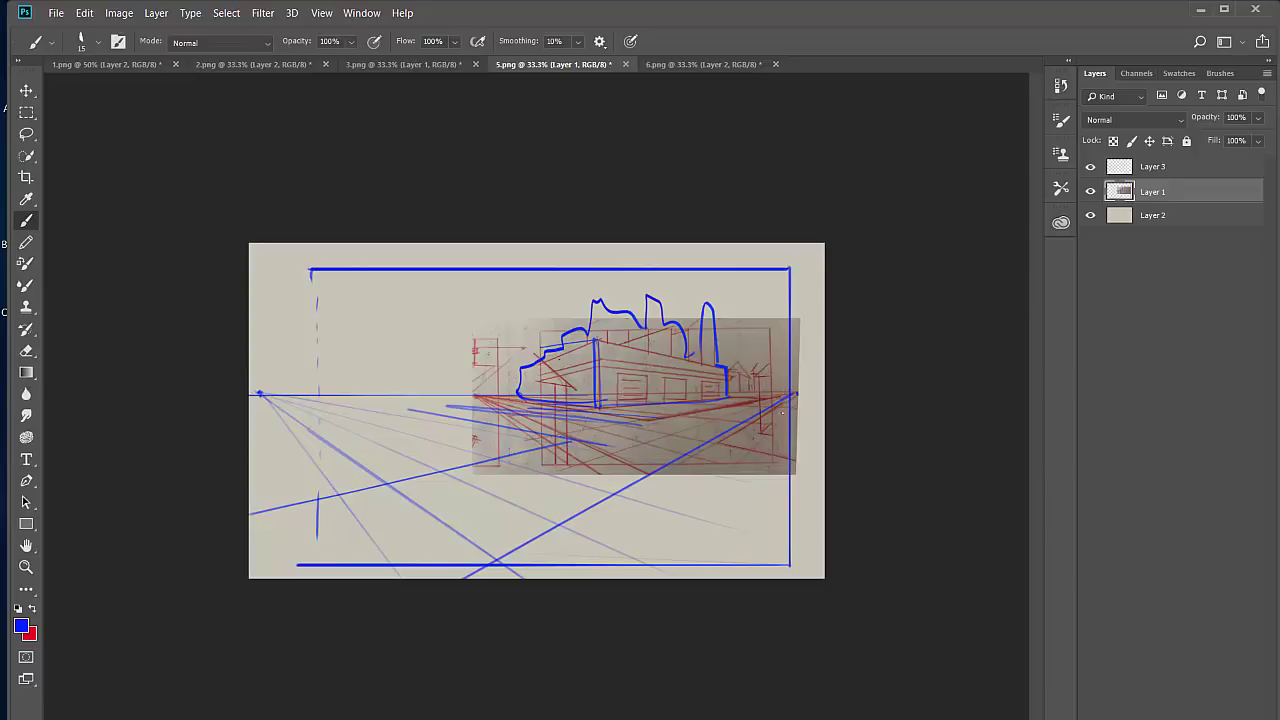
Step: Draw the lower-right street edges converging on the right vanishing point, with crossing marks and a foreground corner
left_click_drag(797, 393, 598, 561)
mouse_move(716, 461)
left_mouse_down()
mouse_move(588, 562)
mouse_move(606, 551)
left_mouse_up()
left_click_drag(591, 504, 639, 520)
mouse_move(593, 505)
left_mouse_down()
mouse_move(637, 519)
mouse_move(697, 475)
left_mouse_up()
mouse_move(680, 454)
left_mouse_down()
mouse_move(706, 460)
mouse_move(652, 554)
left_mouse_up()
left_click_drag(710, 497, 658, 546)
mouse_move(798, 553)
left_mouse_down()
mouse_move(628, 556)
mouse_move(734, 557)
left_mouse_up()
mouse_move(684, 520)
left_mouse_down()
mouse_move(659, 547)
mouse_move(716, 574)
left_mouse_up()
left_click_drag(646, 552, 720, 578)
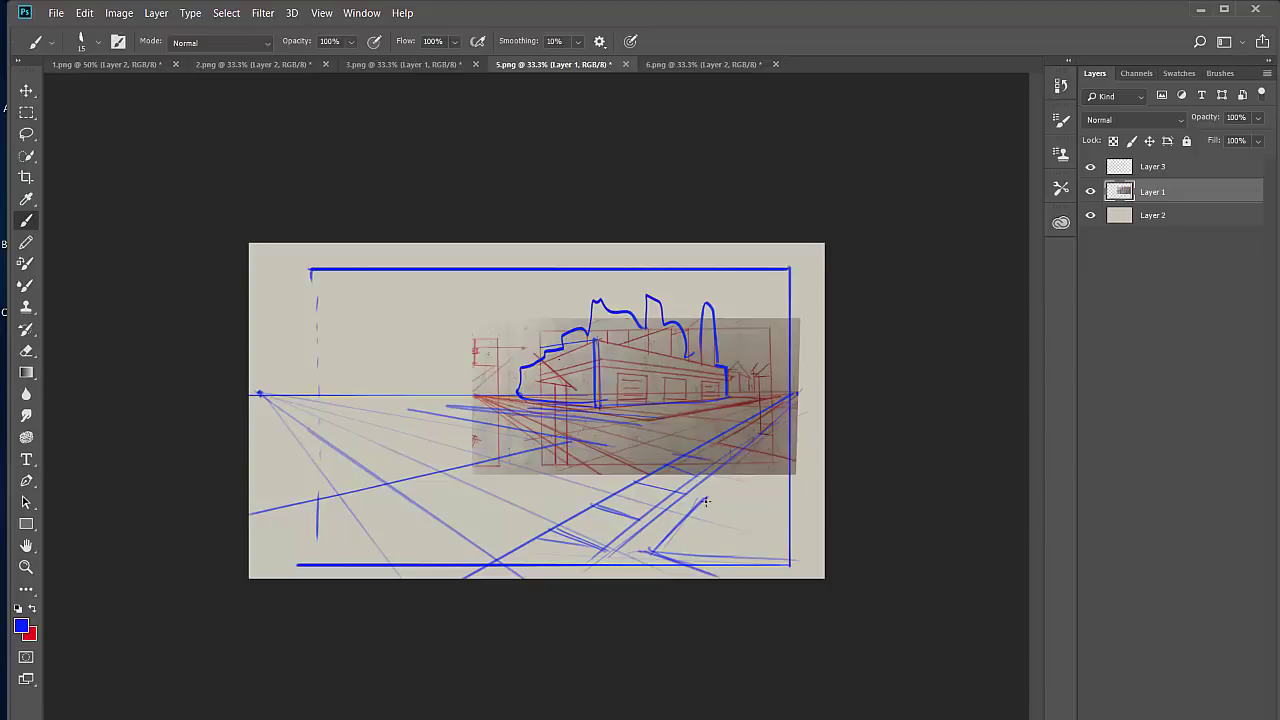
Step: Reinforce the lower-right corner edge and sketch a small sign on a post and a raised structure by the frame's right edge
mouse_move(702, 497)
left_mouse_down()
mouse_move(783, 518)
mouse_move(715, 499)
mouse_move(677, 511)
mouse_move(650, 556)
left_mouse_up()
left_click_drag(636, 501, 654, 501)
left_click_drag(643, 549, 704, 483)
left_click_drag(664, 527, 687, 503)
left_click_drag(740, 464, 737, 506)
mouse_move(772, 460)
left_mouse_down()
mouse_move(734, 458)
mouse_move(804, 467)
mouse_move(776, 466)
mouse_move(768, 420)
mouse_move(800, 413)
mouse_move(803, 466)
mouse_move(744, 509)
mouse_move(780, 509)
left_mouse_up()
Step: Draw a fence with vertical posts along the lower-right foreground and scribble a short note behind it
left_click_drag(615, 562, 618, 529)
mouse_move(618, 529)
left_mouse_down()
mouse_move(613, 565)
mouse_move(611, 524)
left_mouse_up()
left_click_drag(611, 524, 764, 560)
left_click_drag(764, 560, 702, 550)
left_click_drag(628, 526, 639, 570)
mouse_move(655, 545)
left_mouse_down()
mouse_move(654, 570)
mouse_move(680, 570)
left_mouse_up()
left_click_drag(700, 553, 699, 570)
mouse_move(724, 553)
left_mouse_down()
mouse_move(722, 570)
mouse_move(744, 572)
left_mouse_up()
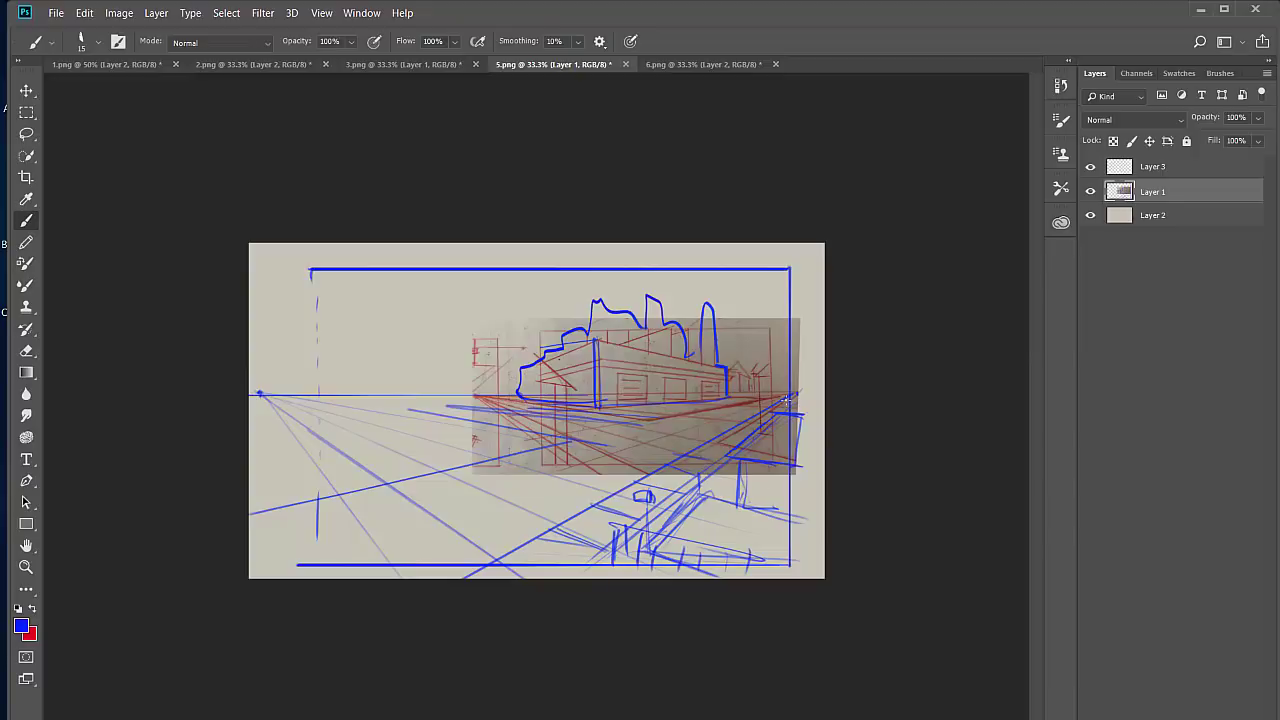
mouse_move(738, 522)
left_mouse_down()
mouse_move(742, 545)
mouse_move(756, 520)
left_mouse_up()
left_click_drag(741, 533, 774, 532)
Step: Sketch a pole with overhead signs and a small fenced base beside the dashed left frame line
mouse_move(310, 486)
left_mouse_down()
mouse_move(366, 470)
mouse_move(336, 459)
mouse_move(323, 477)
mouse_move(340, 478)
left_mouse_up()
mouse_move(349, 457)
left_mouse_down()
mouse_move(349, 478)
mouse_move(321, 481)
mouse_move(335, 402)
left_mouse_up()
left_click_drag(306, 416, 340, 410)
mouse_move(306, 408)
left_mouse_down()
mouse_move(340, 402)
mouse_move(306, 404)
mouse_move(327, 374)
mouse_move(316, 373)
mouse_move(332, 377)
left_mouse_up()
mouse_move(303, 361)
left_mouse_down()
mouse_move(345, 380)
mouse_move(306, 361)
left_mouse_up()
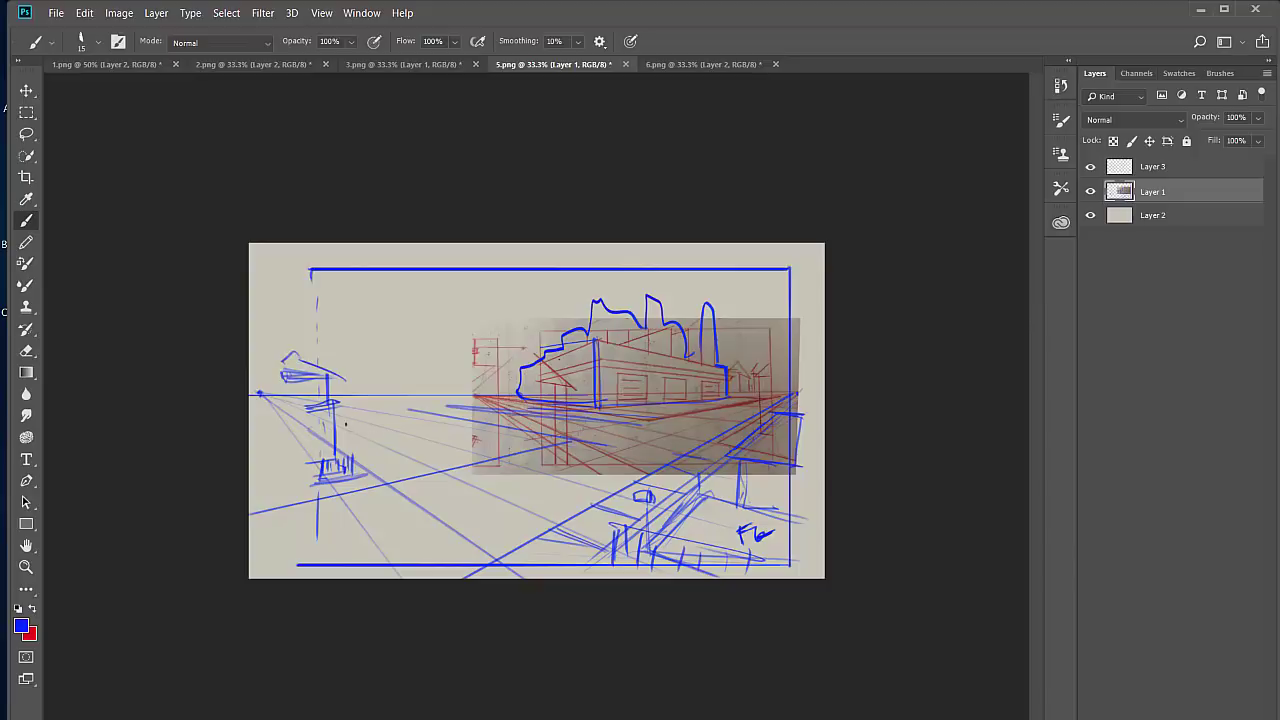
Step: Outline a street block on the ground between the left pole and the building, reinforcing its front and side edges
left_click_drag(338, 420, 428, 452)
mouse_move(320, 406)
left_mouse_down()
mouse_move(432, 436)
mouse_move(408, 419)
mouse_move(516, 429)
left_mouse_up()
mouse_move(414, 445)
left_mouse_down()
mouse_move(520, 425)
mouse_move(492, 420)
left_mouse_up()
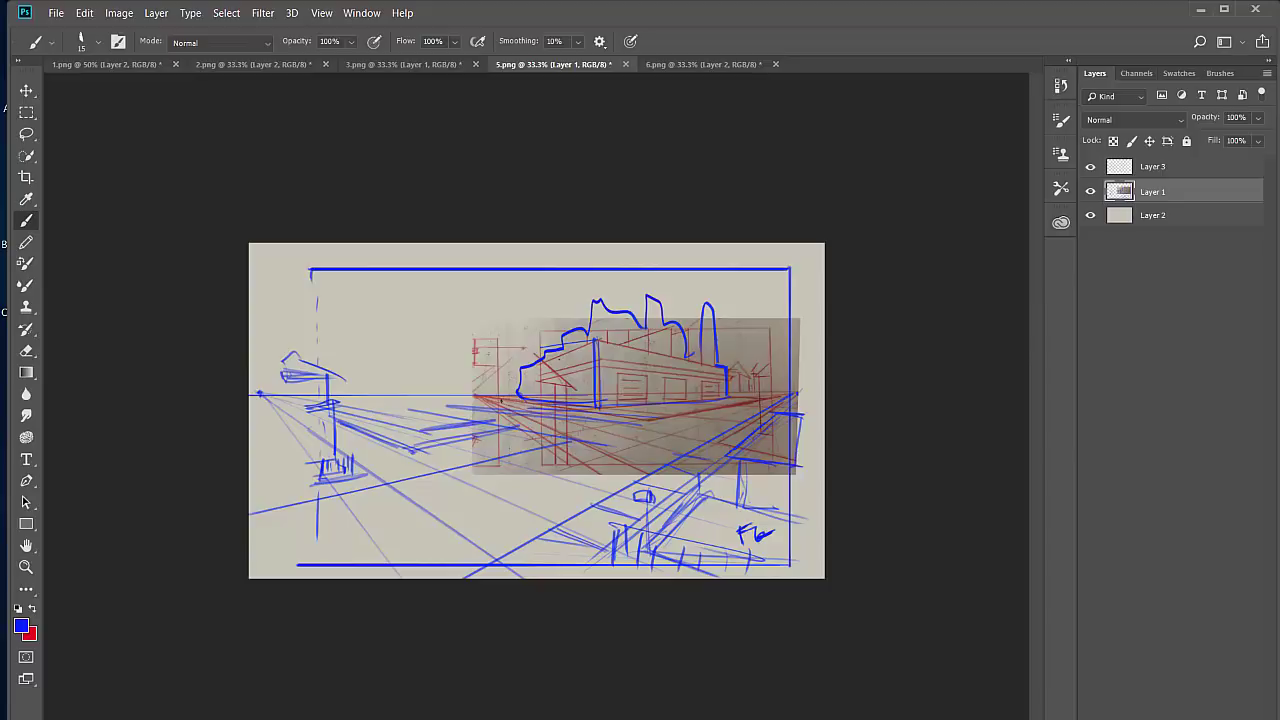
Step: Draw gabled houses on the new block behind its front corner, with a tall tree and a low fence along the edge
left_click_drag(286, 397, 478, 416)
mouse_move(380, 415)
left_mouse_down()
mouse_move(414, 417)
mouse_move(436, 379)
mouse_move(452, 406)
mouse_move(438, 406)
mouse_move(432, 377)
mouse_move(383, 405)
left_mouse_up()
mouse_move(380, 405)
left_mouse_down()
mouse_move(406, 403)
mouse_move(384, 415)
mouse_move(409, 419)
mouse_move(449, 410)
left_mouse_up()
mouse_move(361, 386)
left_mouse_down()
mouse_move(359, 410)
mouse_move(376, 389)
mouse_move(370, 363)
left_mouse_up()
mouse_move(370, 363)
left_mouse_down()
mouse_move(378, 390)
mouse_move(404, 364)
mouse_move(408, 379)
left_mouse_up()
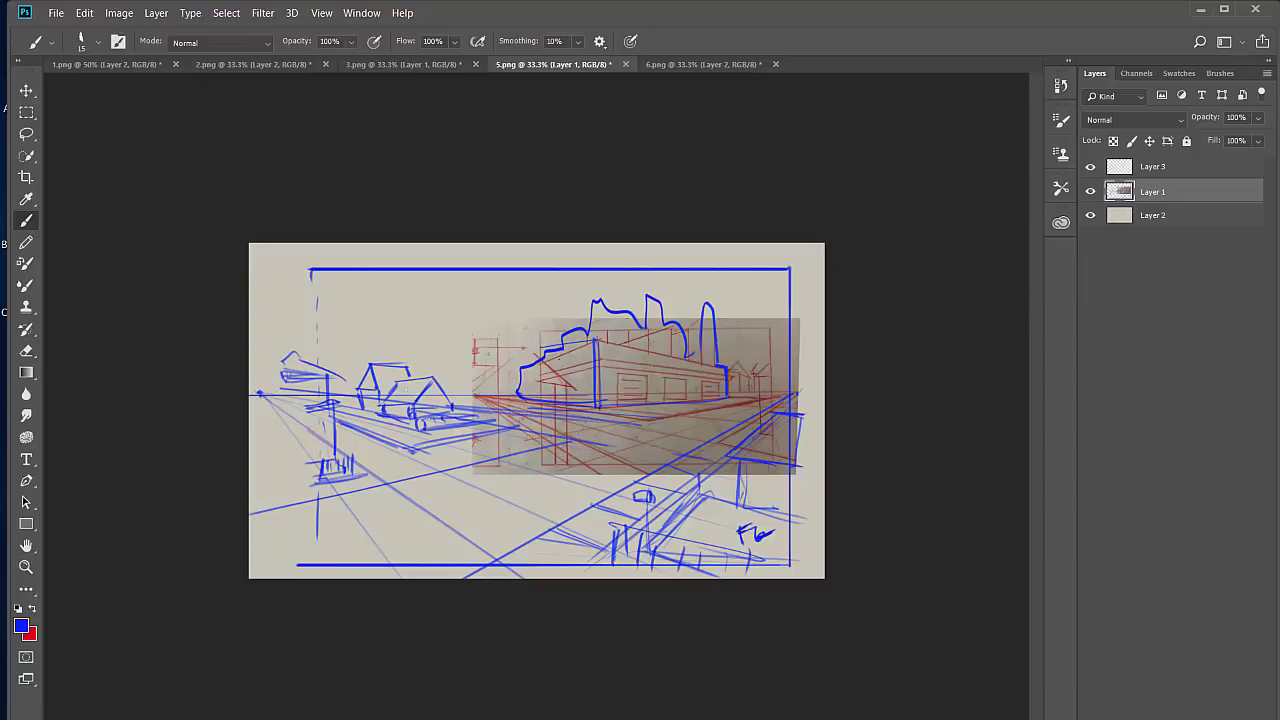
mouse_move(433, 369)
left_mouse_down()
mouse_move(434, 412)
mouse_move(346, 412)
mouse_move(428, 439)
mouse_move(400, 444)
left_mouse_up()
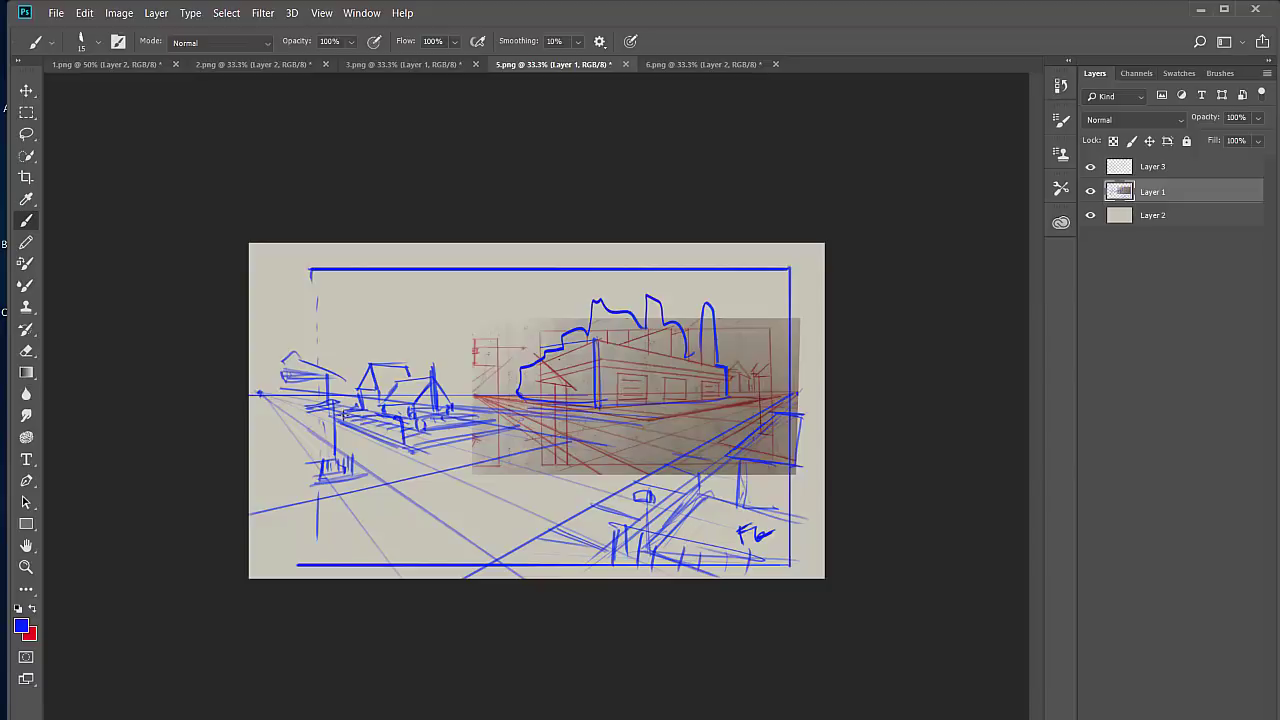
Step: Add small details around the houses and a narrow pointed shape with foliage beside the left pole
left_click_drag(337, 396, 347, 419)
left_click_drag(455, 431, 465, 430)
mouse_move(331, 376)
left_mouse_down()
mouse_move(332, 402)
mouse_move(336, 355)
left_mouse_up()
mouse_move(337, 356)
left_mouse_down()
mouse_move(345, 380)
mouse_move(331, 380)
left_mouse_up()
mouse_move(335, 365)
left_mouse_down()
mouse_move(338, 381)
mouse_move(358, 367)
mouse_move(356, 398)
left_mouse_up()
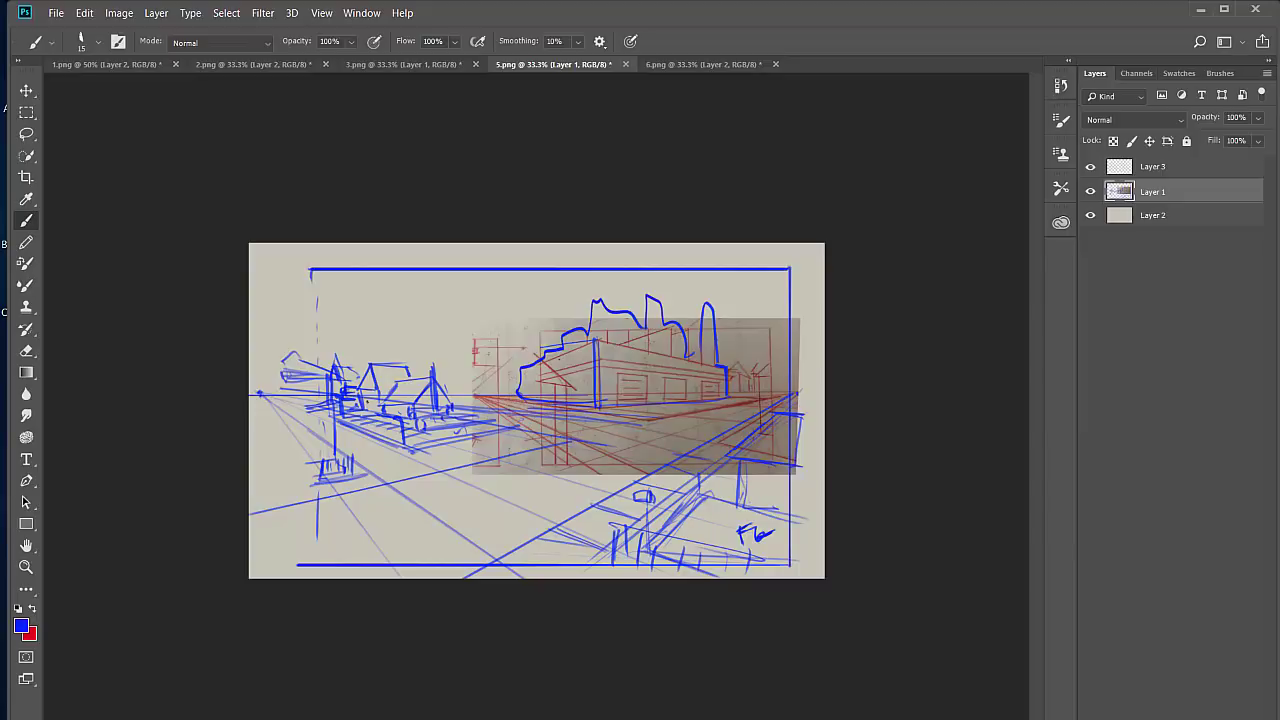
Step: Thicken the left street edge from the vanishing point and draw the lower-left curb corner with vertical posts
left_click_drag(255, 389, 374, 476)
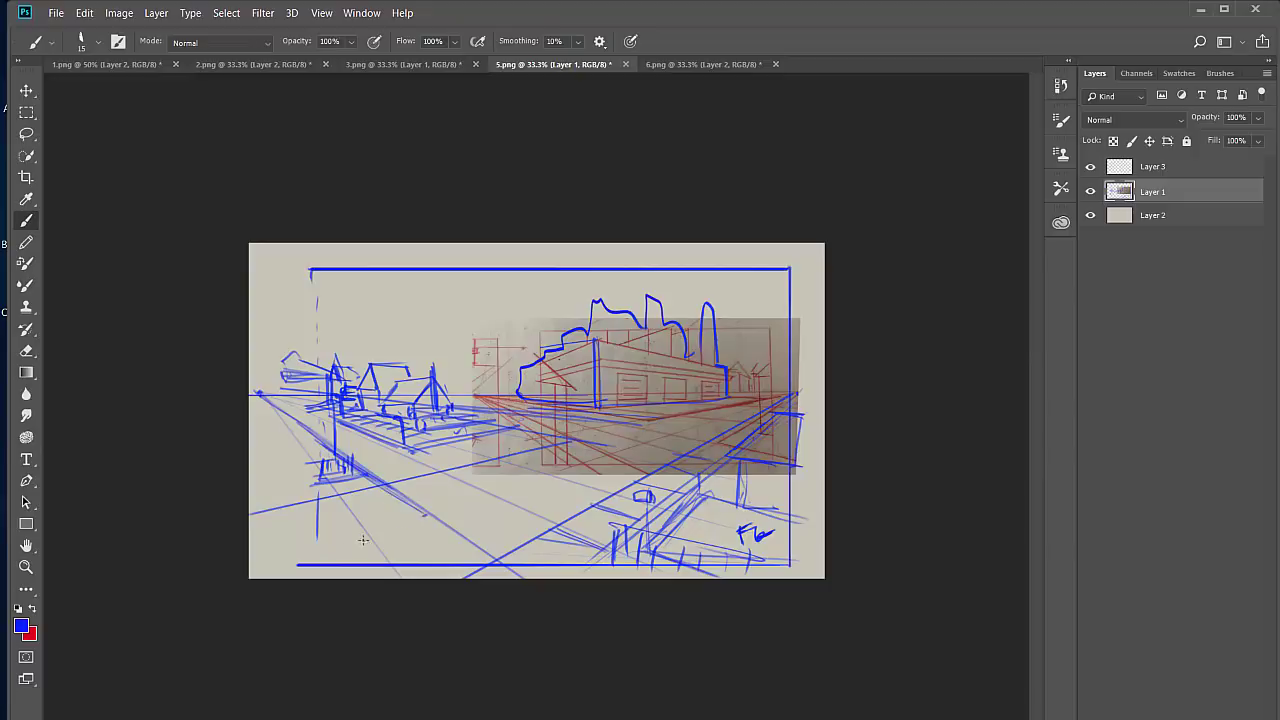
left_click_drag(381, 531, 428, 516)
mouse_move(315, 556)
left_mouse_down()
mouse_move(432, 514)
mouse_move(386, 542)
mouse_move(412, 580)
left_mouse_up()
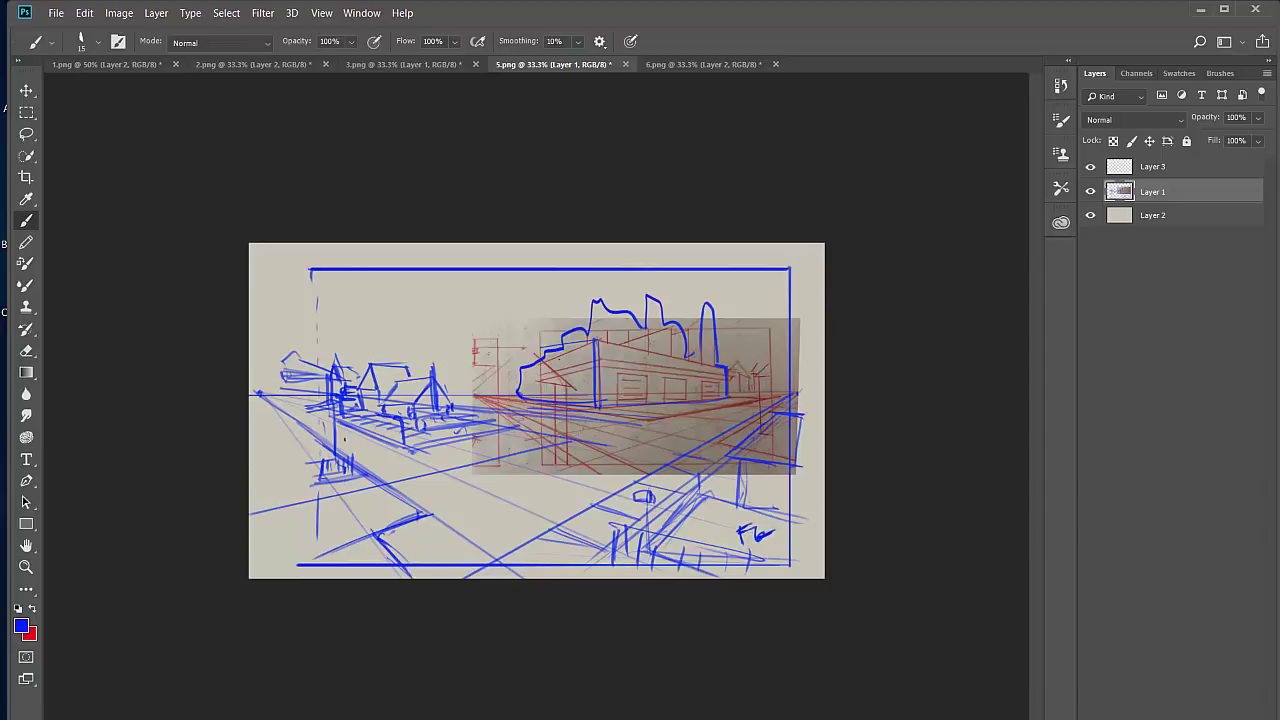
mouse_move(344, 438)
left_mouse_down()
mouse_move(347, 517)
mouse_move(303, 453)
mouse_move(340, 512)
mouse_move(278, 534)
left_mouse_up()
left_click_drag(414, 504, 413, 554)
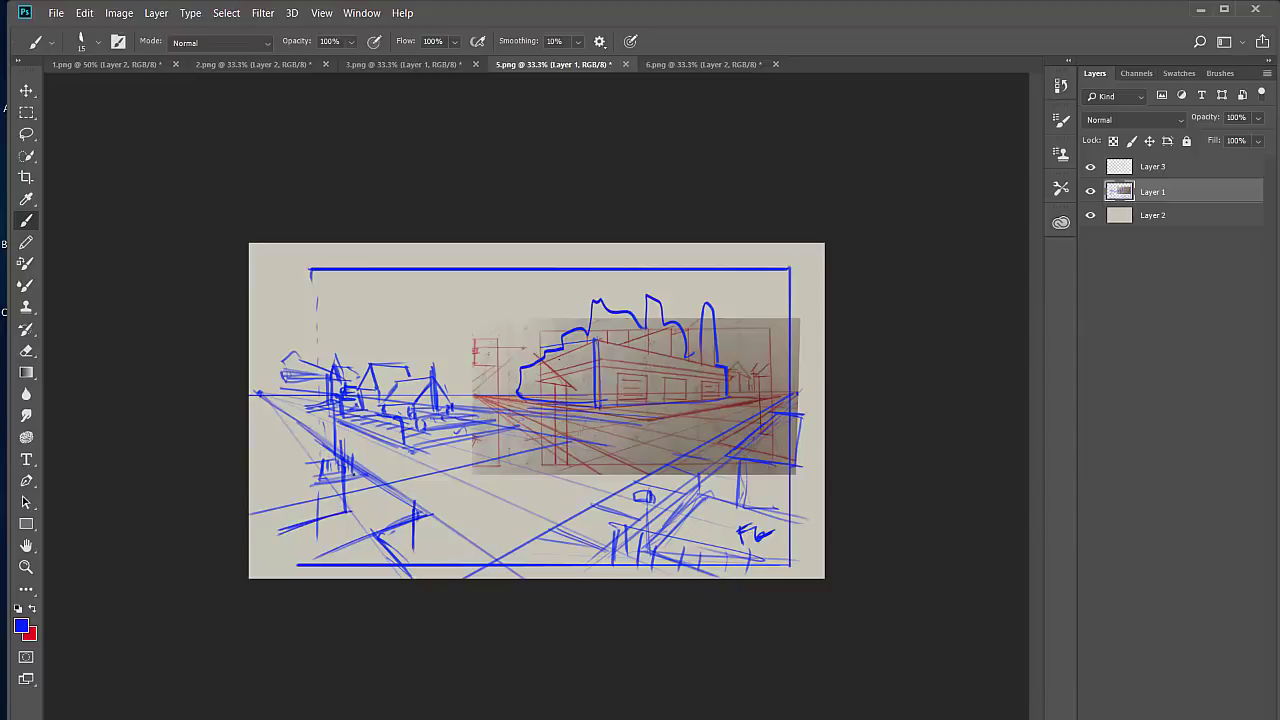
Step: Draw a fence with vertical posts in the lower-left foreground and an overhanging roof on a post above it
mouse_move(385, 507)
left_mouse_down()
mouse_move(384, 546)
mouse_move(280, 542)
mouse_move(308, 564)
left_mouse_up()
mouse_move(316, 522)
left_mouse_down()
mouse_move(316, 564)
mouse_move(329, 556)
left_mouse_up()
mouse_move(343, 514)
left_mouse_down()
mouse_move(343, 564)
mouse_move(352, 554)
left_mouse_up()
left_click_drag(365, 522, 365, 556)
left_click_drag(260, 453, 343, 439)
mouse_move(310, 390)
left_mouse_down()
mouse_move(350, 438)
mouse_move(330, 418)
mouse_move(263, 447)
left_mouse_up()
mouse_move(343, 461)
left_mouse_down()
mouse_move(345, 511)
mouse_move(383, 507)
mouse_move(369, 532)
left_mouse_up()
mouse_move(382, 509)
left_mouse_down()
mouse_move(376, 531)
mouse_move(278, 578)
left_mouse_up()
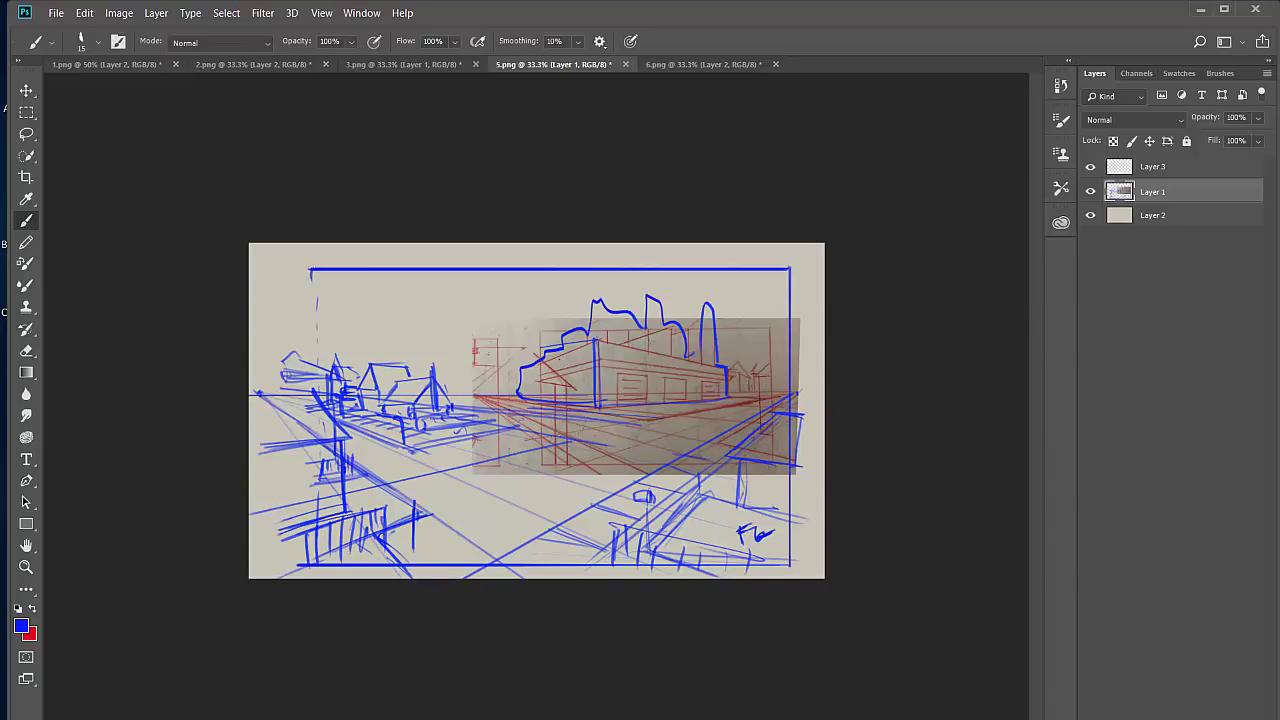
Step: Draw the picture frame's left edge as a solid vertical line and strengthen its upper corner
left_click_drag(304, 268, 301, 565)
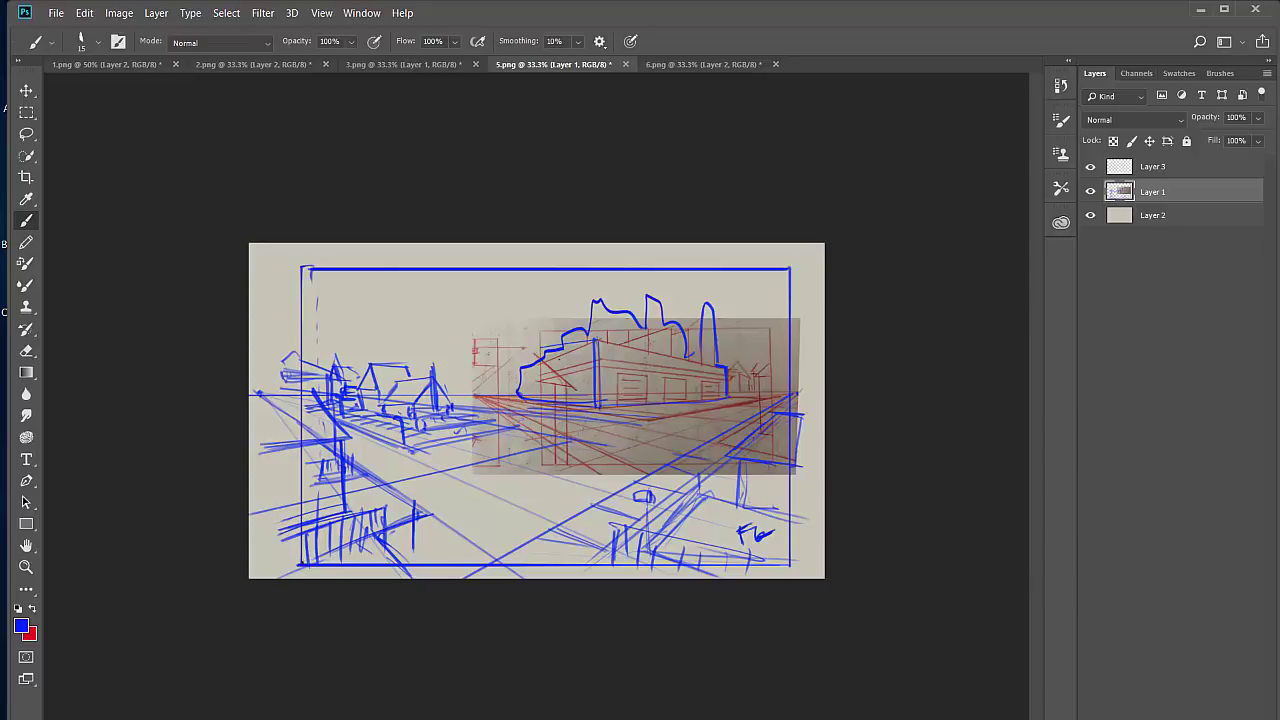
mouse_move(301, 503)
left_mouse_down()
mouse_move(301, 266)
mouse_move(338, 268)
left_mouse_up()
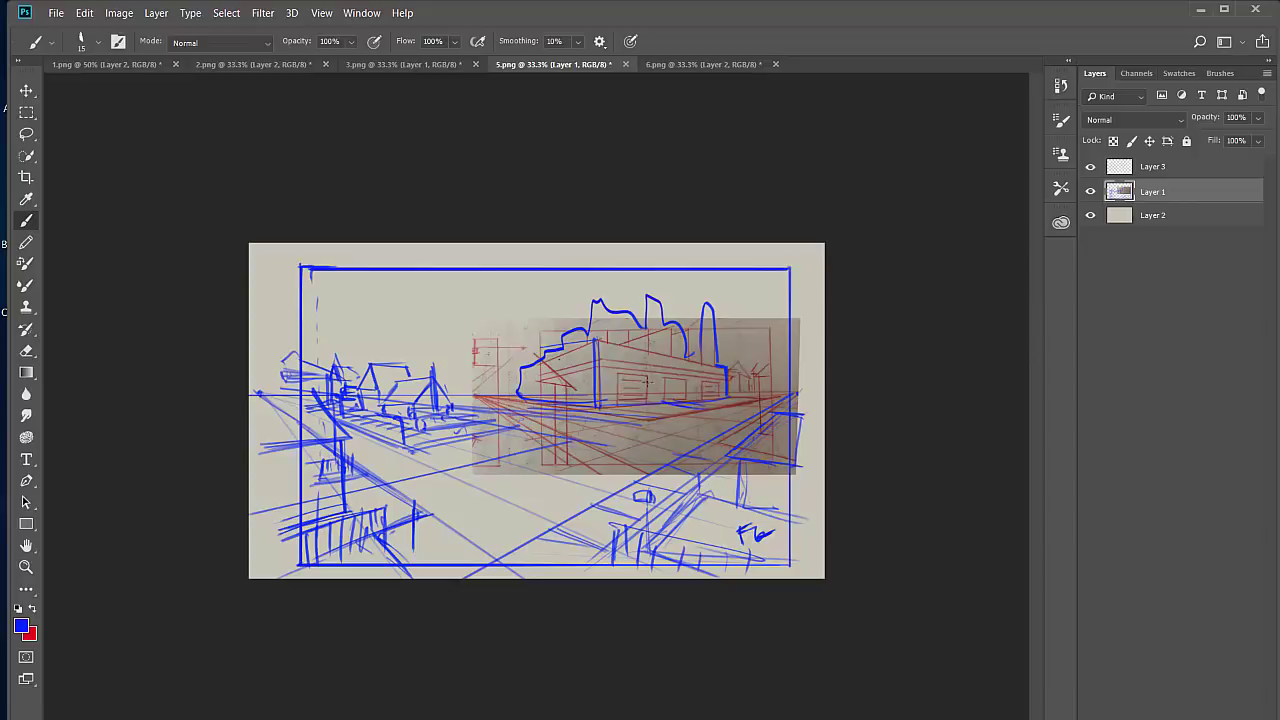
Step: Sketch trees along the building's right facade and small distant houses and bushes to the left of the building
mouse_move(604, 402)
left_mouse_down()
mouse_move(595, 364)
mouse_move(613, 386)
mouse_move(604, 403)
mouse_move(656, 368)
mouse_move(657, 406)
mouse_move(738, 364)
mouse_move(743, 387)
left_mouse_up()
mouse_move(752, 374)
left_mouse_down()
mouse_move(752, 387)
mouse_move(757, 374)
left_mouse_up()
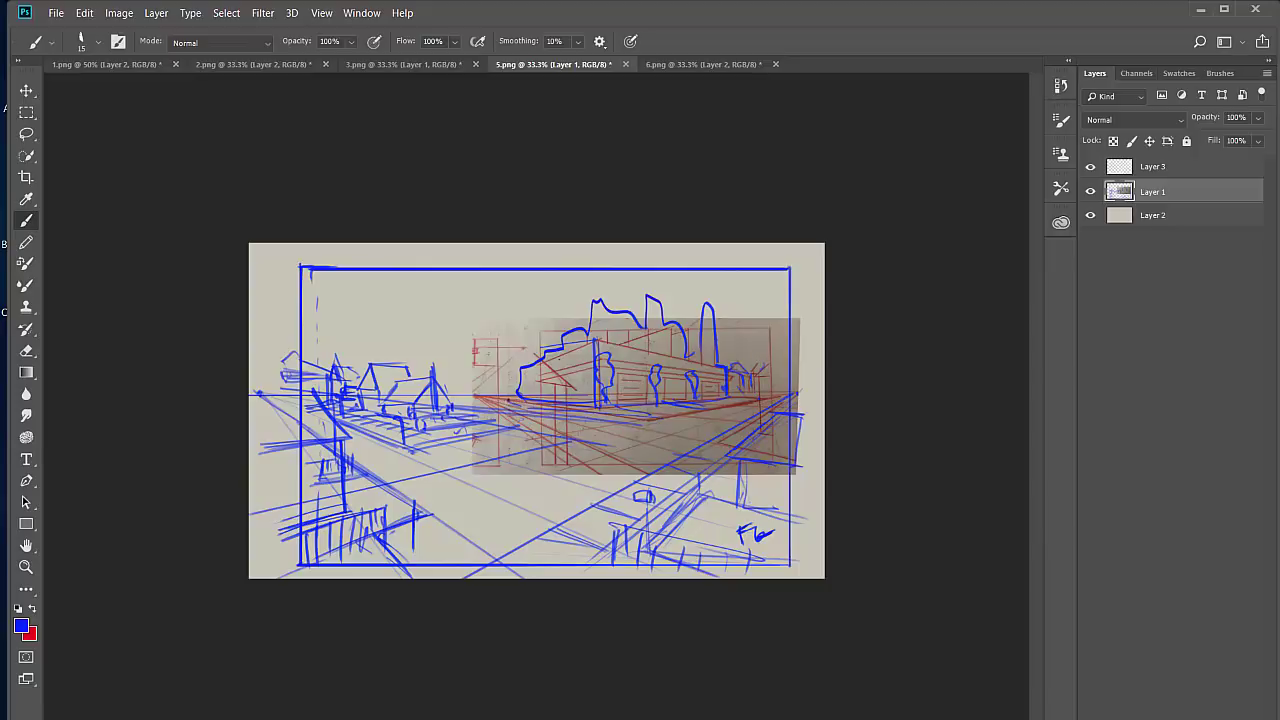
mouse_move(516, 401)
left_mouse_down()
mouse_move(450, 399)
mouse_move(510, 402)
mouse_move(497, 401)
mouse_move(502, 369)
mouse_move(505, 388)
left_mouse_up()
left_click_drag(506, 386, 517, 398)
mouse_move(494, 380)
left_mouse_down()
mouse_move(442, 394)
mouse_move(476, 384)
mouse_move(462, 370)
mouse_move(477, 386)
mouse_move(500, 379)
left_mouse_up()
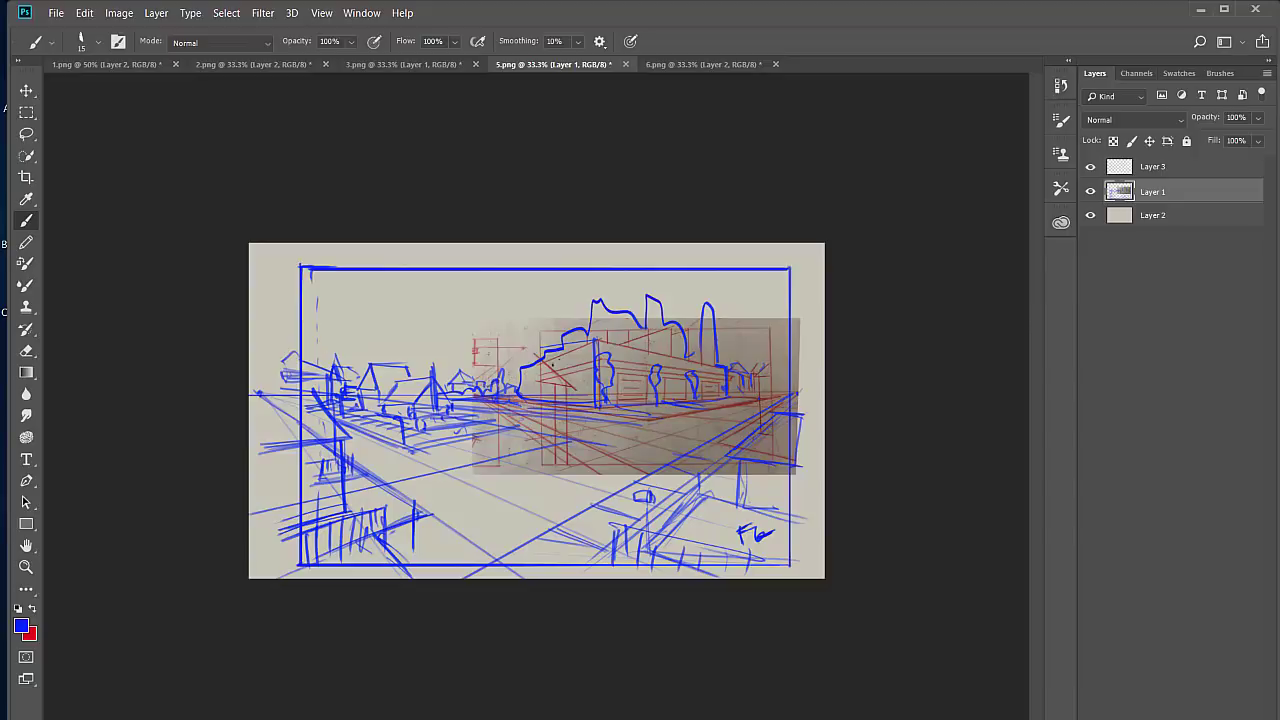
Step: Draw a background hill sloping down behind the houses, with trees along its ridge and contour lines on its slope
mouse_move(296, 322)
left_mouse_down()
mouse_move(441, 353)
mouse_move(396, 334)
mouse_move(481, 386)
left_mouse_up()
mouse_move(341, 322)
left_mouse_down()
mouse_move(366, 328)
mouse_move(325, 327)
mouse_move(385, 335)
mouse_move(382, 358)
mouse_move(420, 372)
mouse_move(436, 364)
left_mouse_up()
left_click_drag(312, 340, 352, 366)
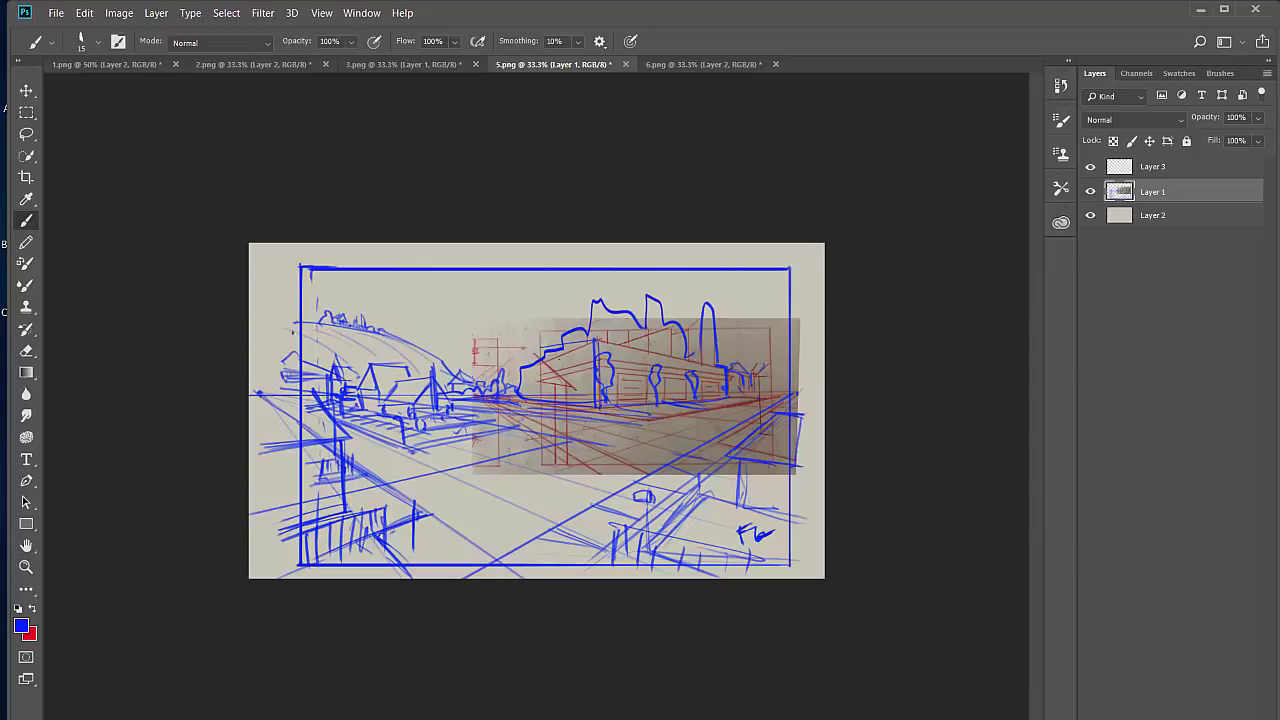
left_click_drag(302, 322, 364, 332)
left_click_drag(274, 341, 422, 364)
left_click_drag(328, 354, 368, 364)
left_click_drag(332, 328, 432, 356)
left_click_drag(352, 340, 446, 367)
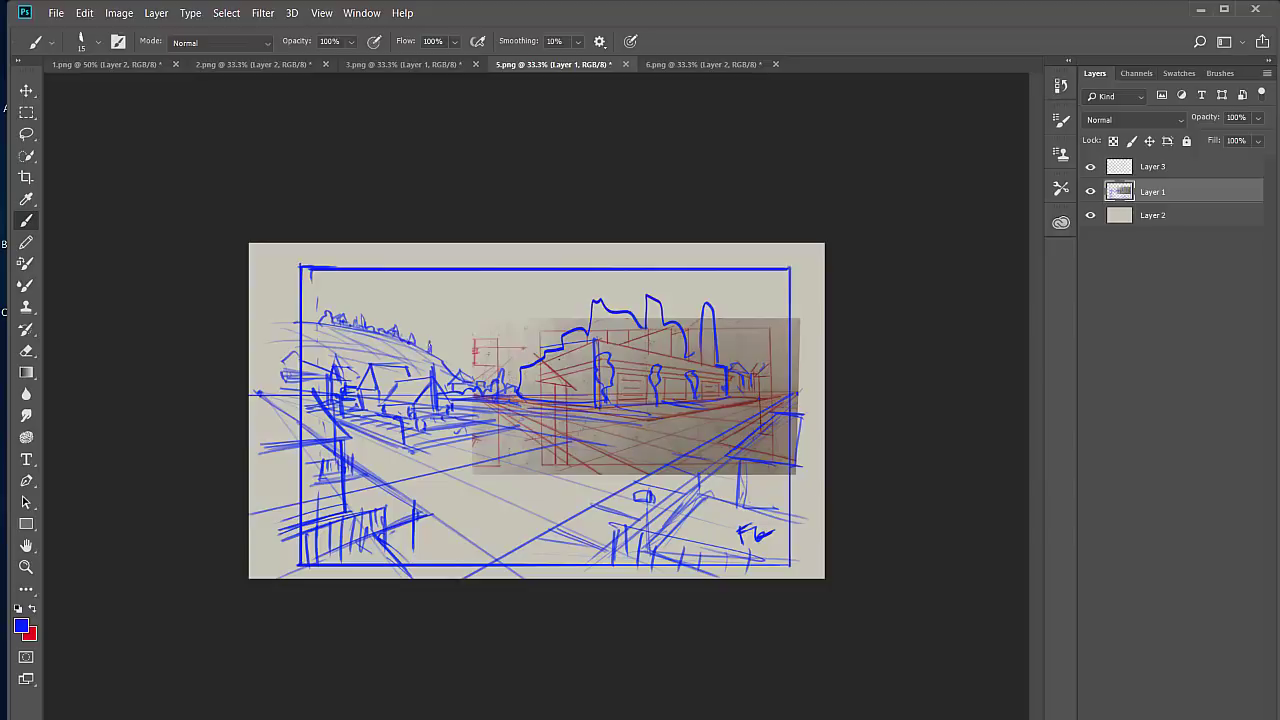
mouse_move(418, 342)
left_mouse_down()
mouse_move(443, 365)
mouse_move(340, 350)
mouse_move(396, 353)
mouse_move(362, 352)
mouse_move(370, 362)
left_mouse_up()
left_click_drag(370, 363, 275, 362)
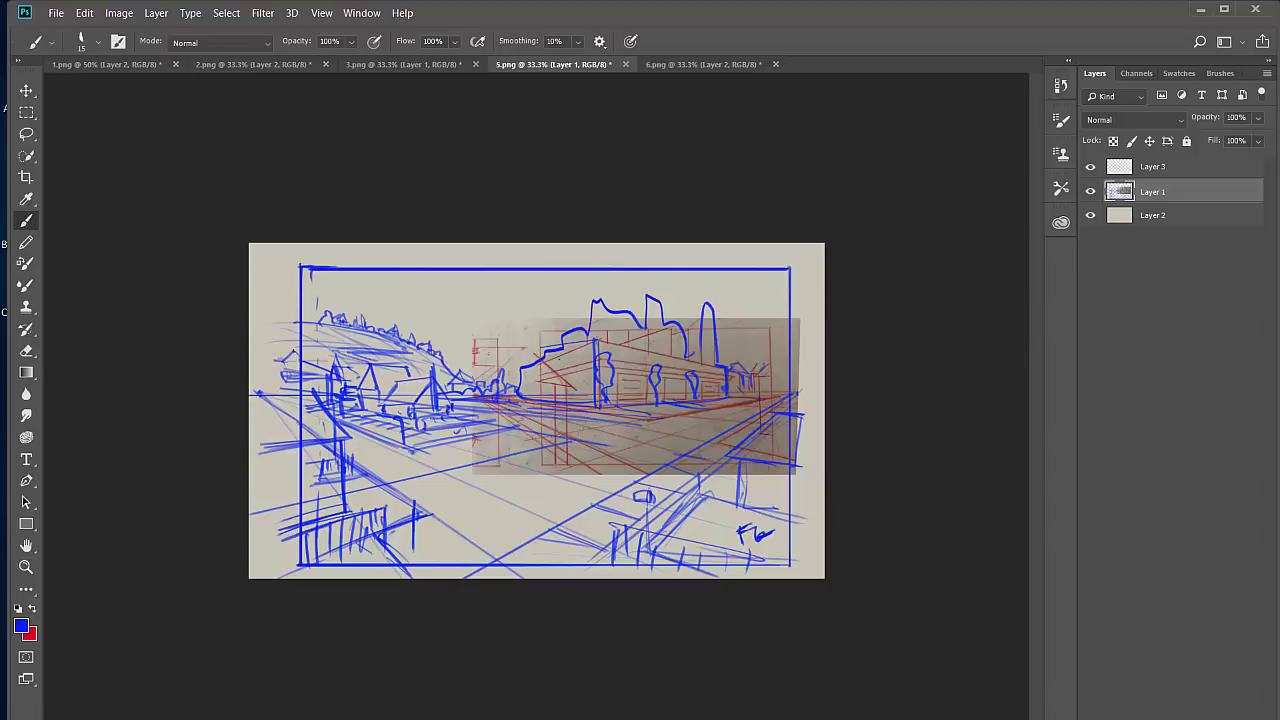
Step: Sketch flat clouds across the upper sky and smaller ones lower on both sides of the building
mouse_move(586, 271)
left_mouse_down()
mouse_move(445, 295)
mouse_move(582, 296)
mouse_move(557, 273)
mouse_move(524, 278)
left_mouse_up()
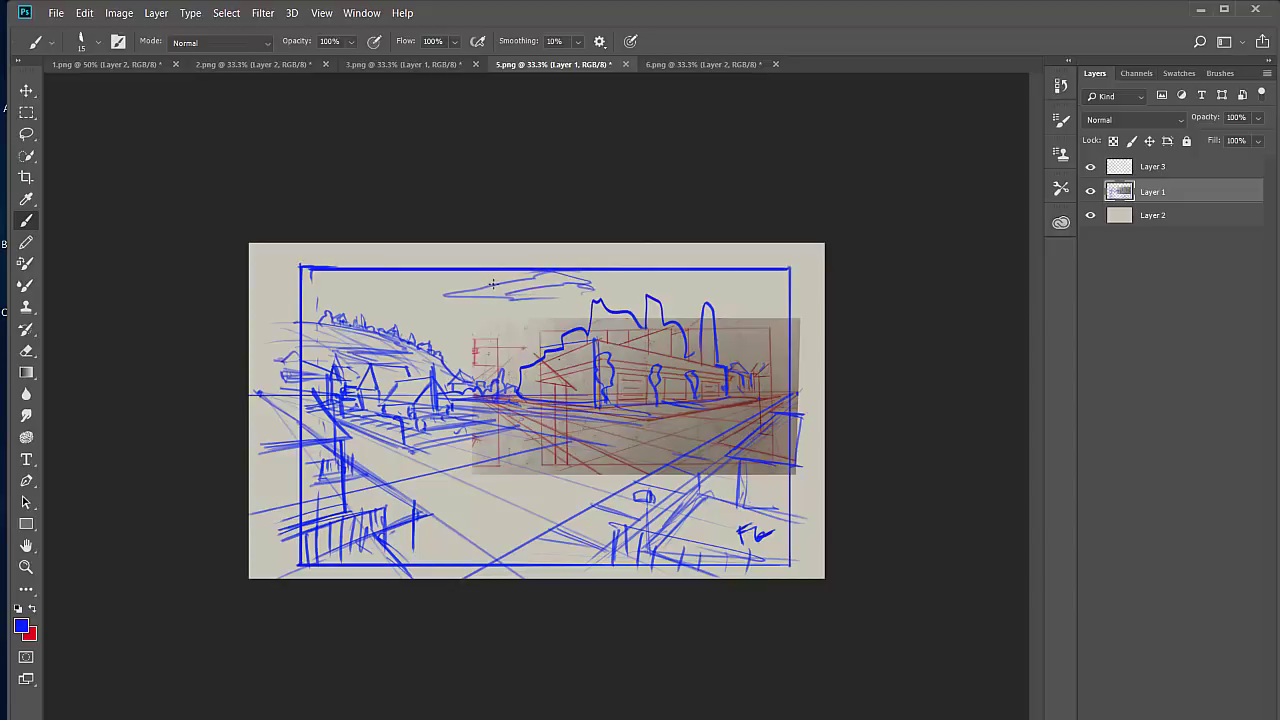
mouse_move(418, 276)
left_mouse_down()
mouse_move(336, 290)
mouse_move(430, 276)
mouse_move(346, 286)
left_mouse_up()
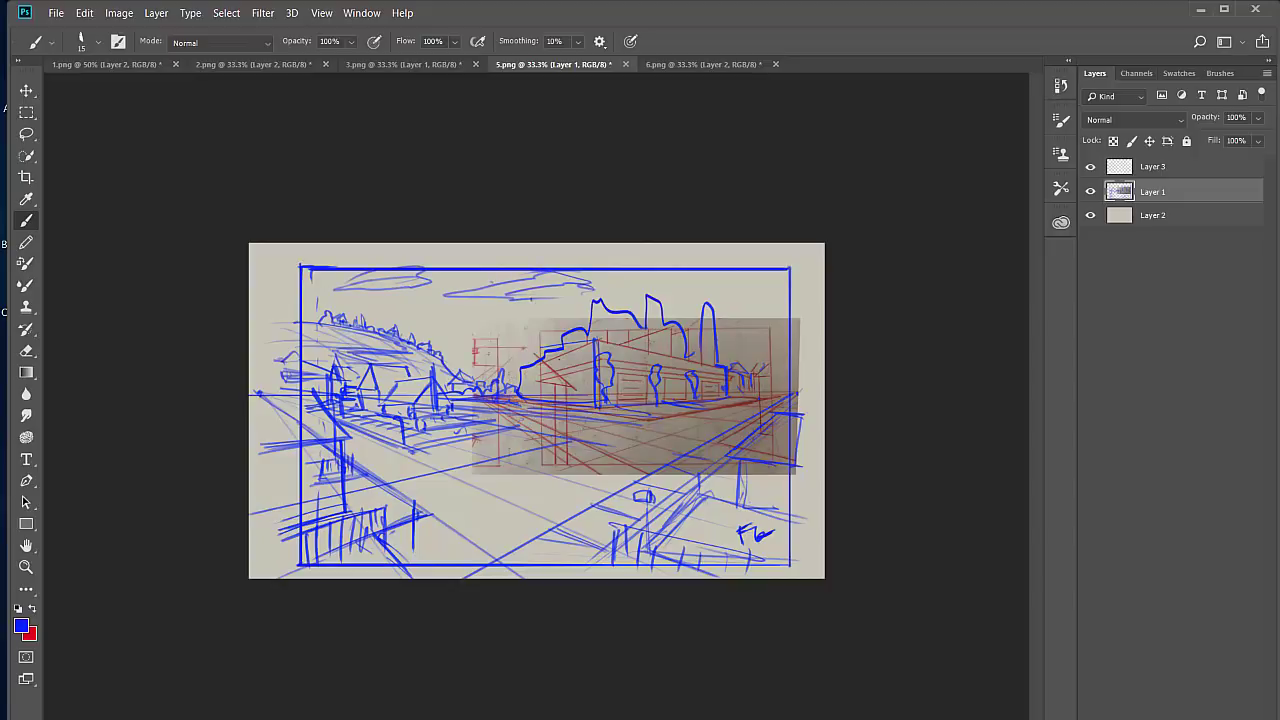
left_click_drag(781, 270, 799, 283)
mouse_move(730, 278)
left_mouse_down()
mouse_move(787, 274)
mouse_move(770, 255)
mouse_move(710, 272)
left_mouse_up()
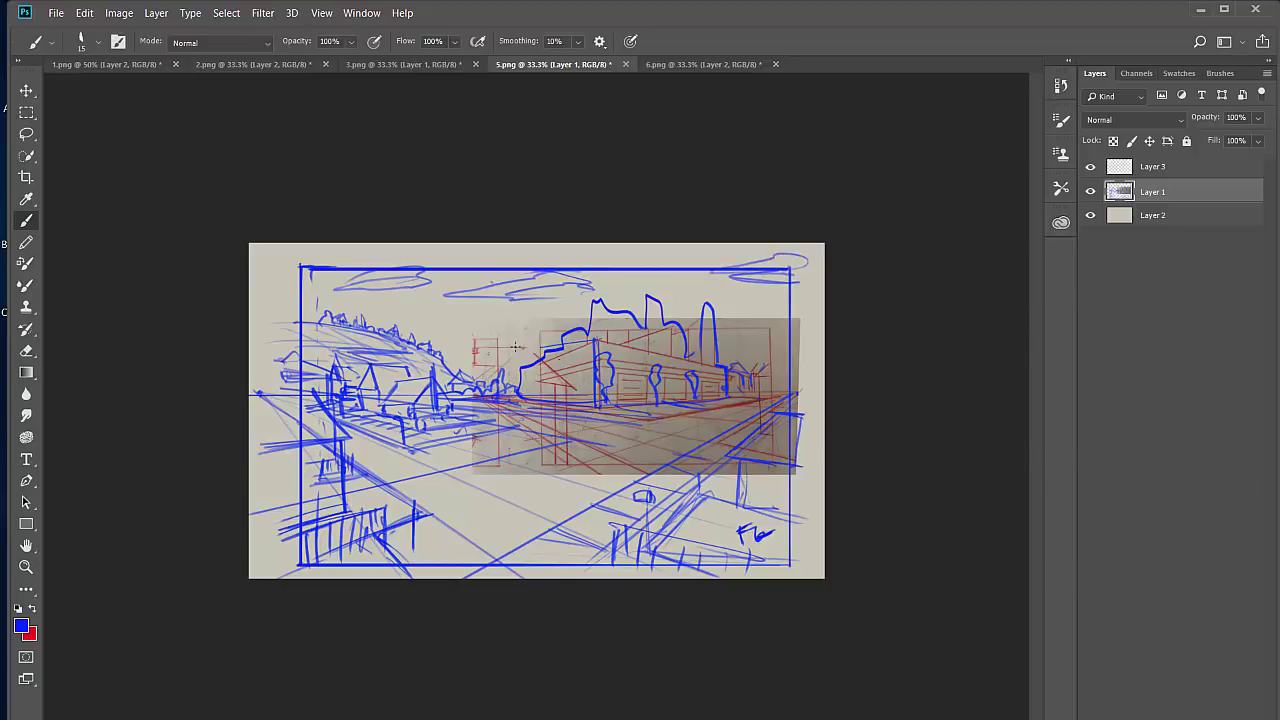
mouse_move(520, 334)
left_mouse_down()
mouse_move(536, 330)
mouse_move(480, 346)
left_mouse_up()
mouse_move(770, 336)
left_mouse_down()
mouse_move(752, 344)
mouse_move(790, 343)
left_mouse_up()
Step: Draw arrows pointing down at the left and right vanishing points
left_click_drag(255, 361, 257, 387)
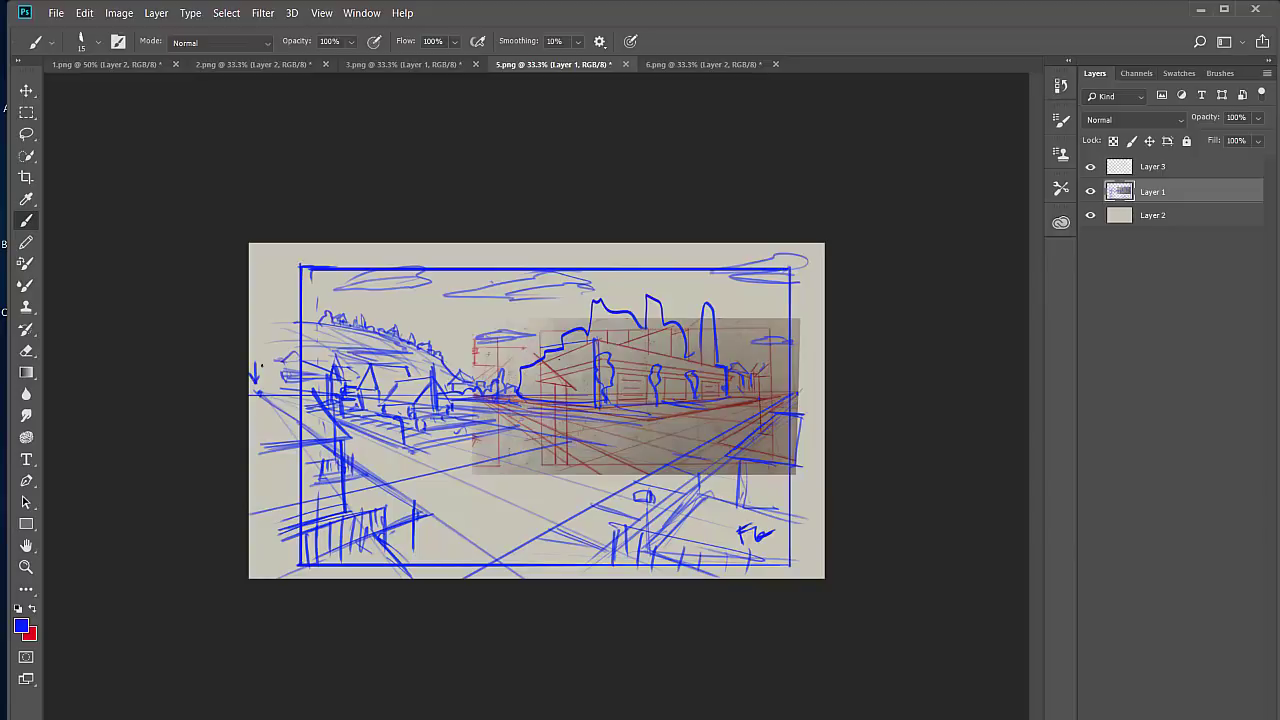
left_click_drag(809, 362, 802, 385)
Step: Circle the building's left face in red and undo the mark
key("x")
mouse_move(592, 344)
left_mouse_down()
mouse_move(545, 416)
mouse_move(585, 345)
left_mouse_up()
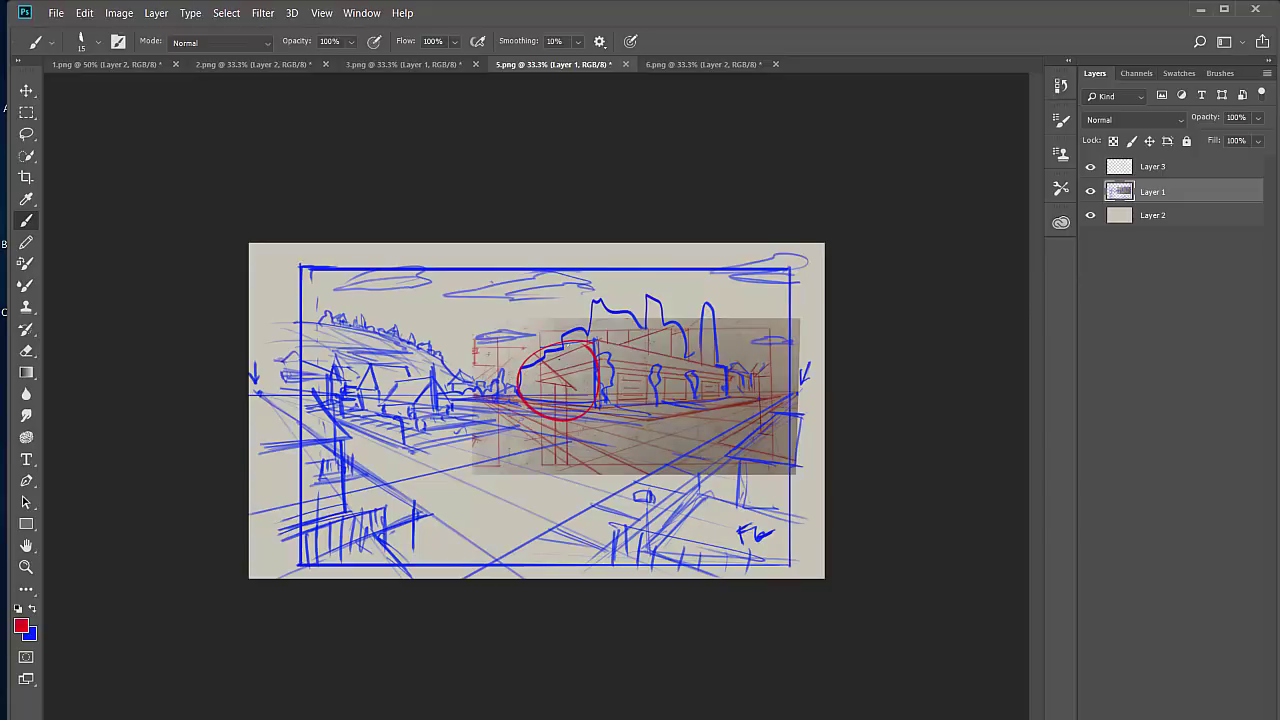
key("ctrl+z")
Step: Close 5.png without saving its changes and select Layer 3 in 6.png
left_click(626, 64)
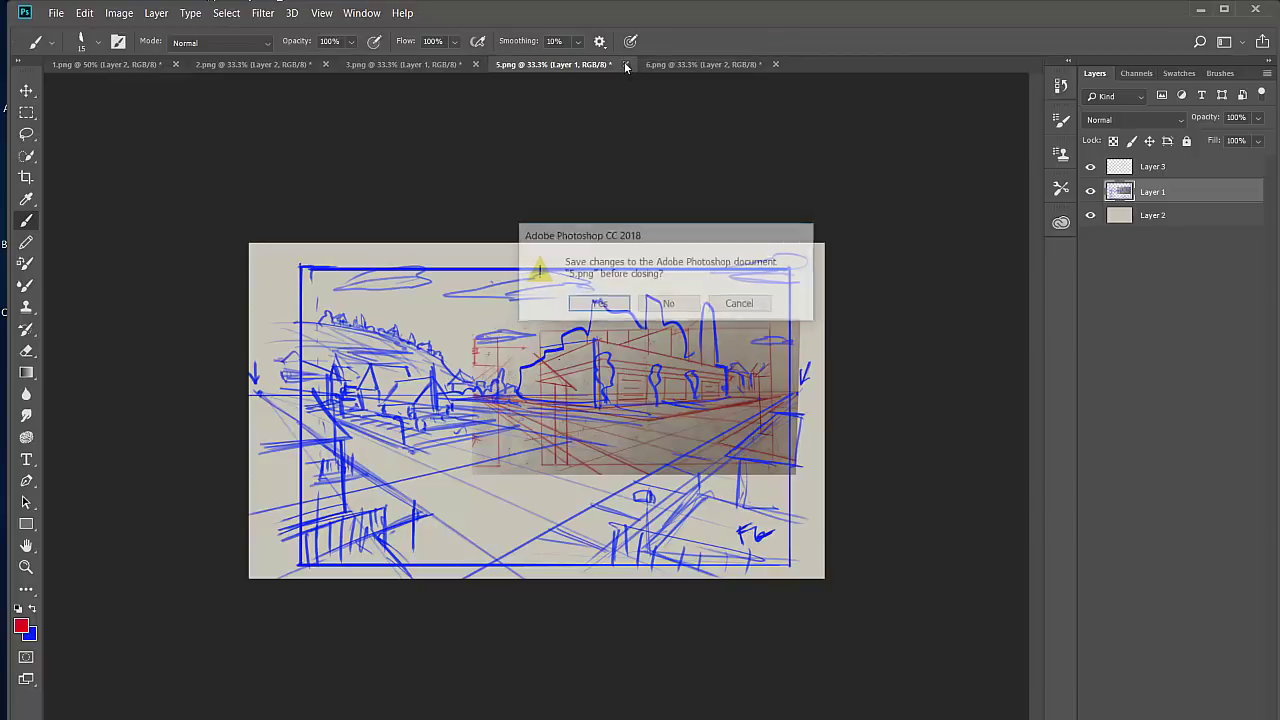
left_click(668, 305)
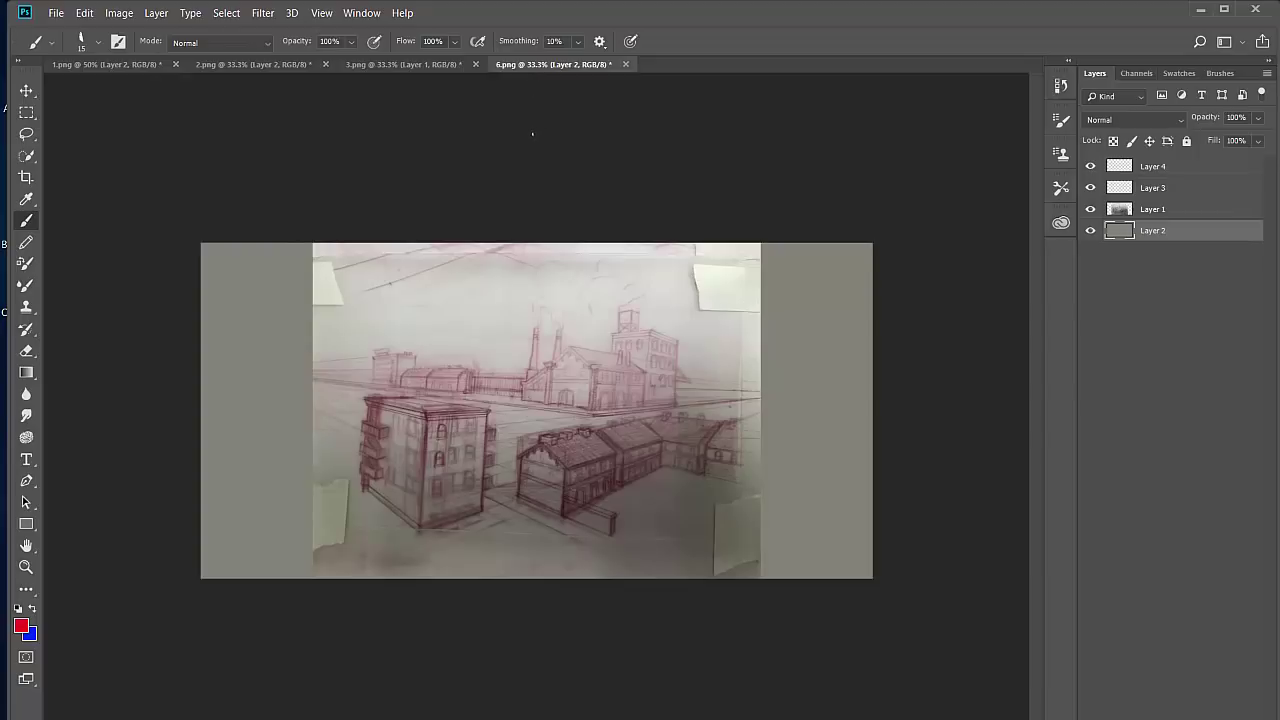
left_click(1183, 190)
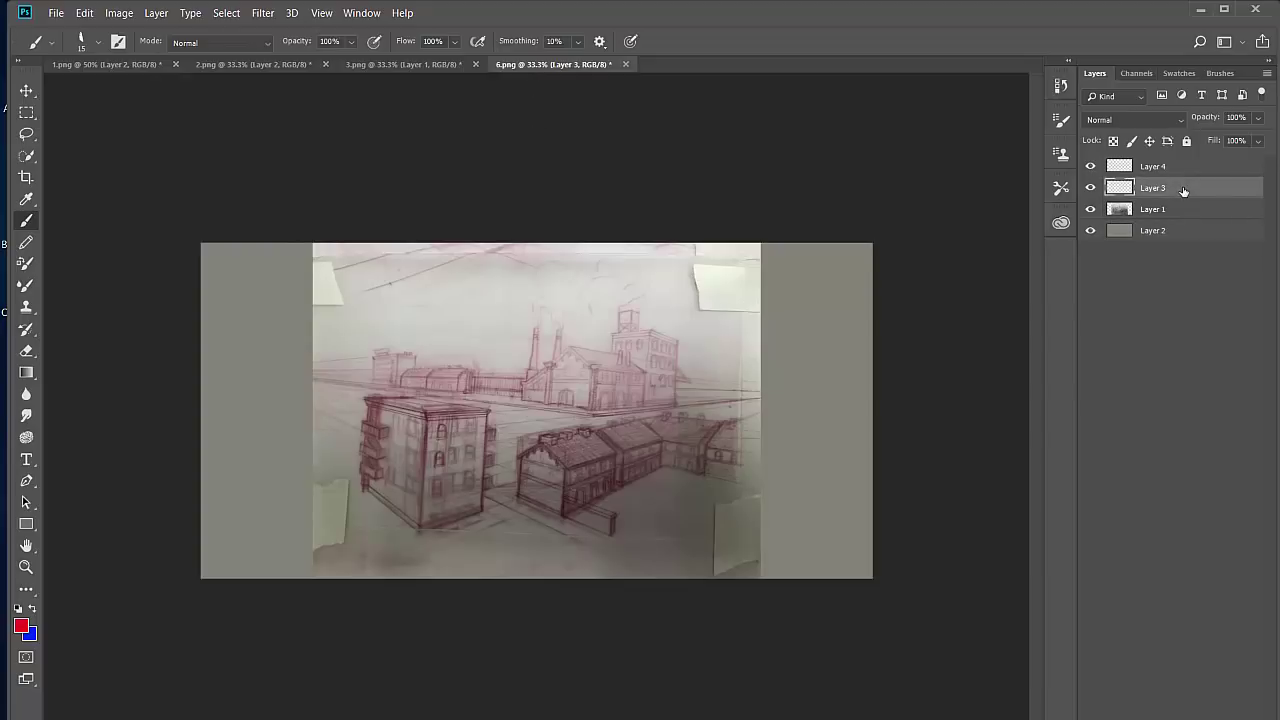
Step: Extend the sketch's lines in blue to mark the left and right vanishing points, and try a horizon line across the canvas
key("x")
left_click_drag(757, 398, 792, 395)
left_click_drag(318, 381, 210, 381)
mouse_move(788, 396)
left_mouse_down()
mouse_move(414, 420)
mouse_move(163, 403)
mouse_move(157, 378)
left_mouse_up()
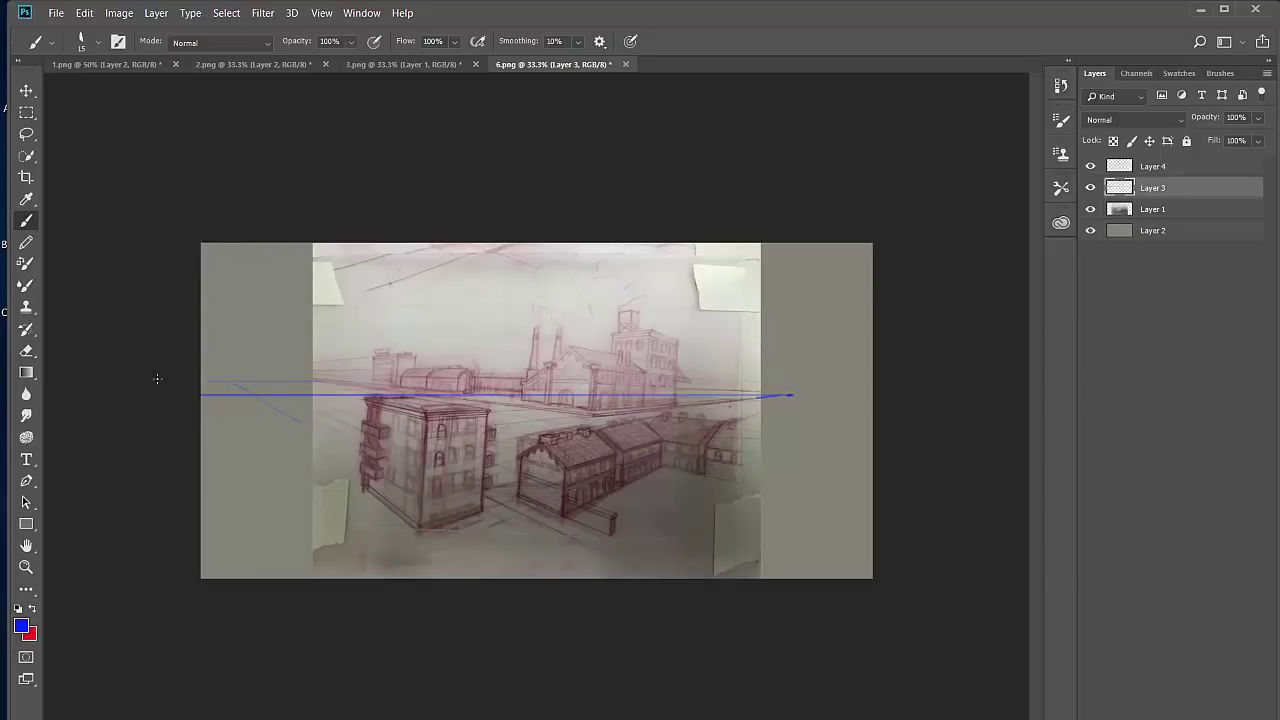
key("ctrl+z")
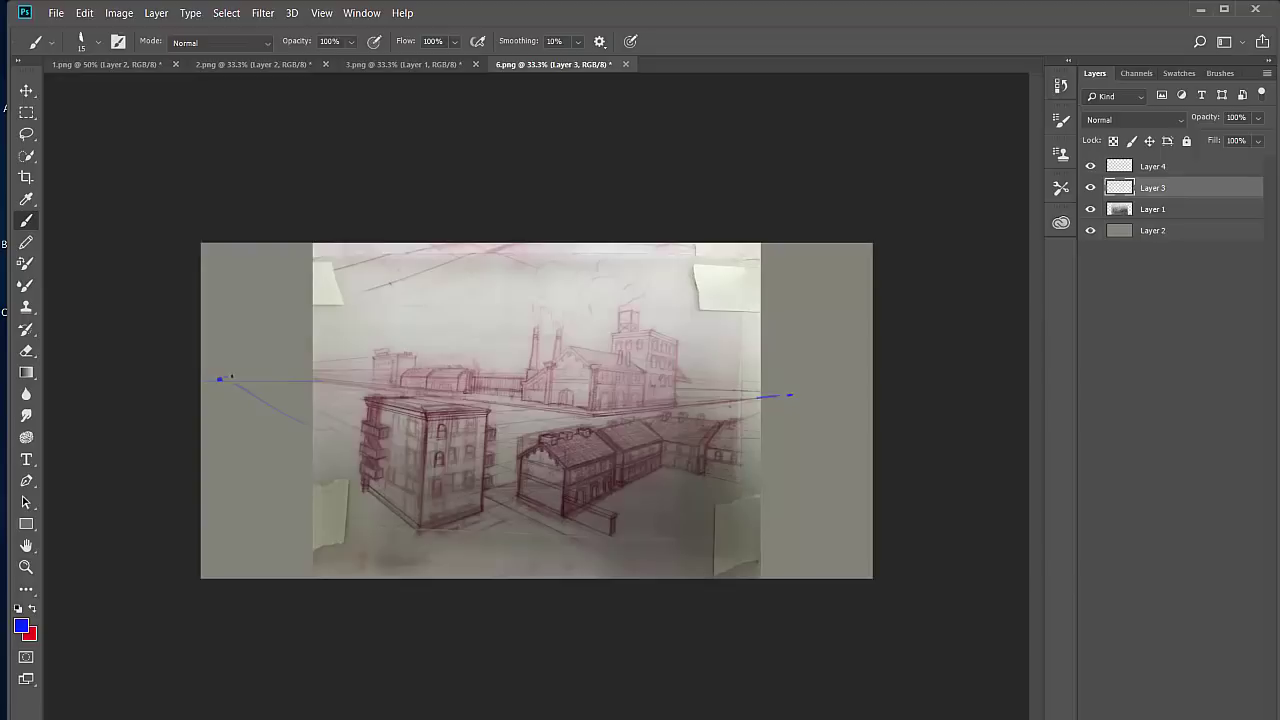
Step: Draw a straight horizontal frame line across the foreground at the buildings' base with a 20 px brush
key("bracketright")
left_click_drag(288, 521, 757, 521)
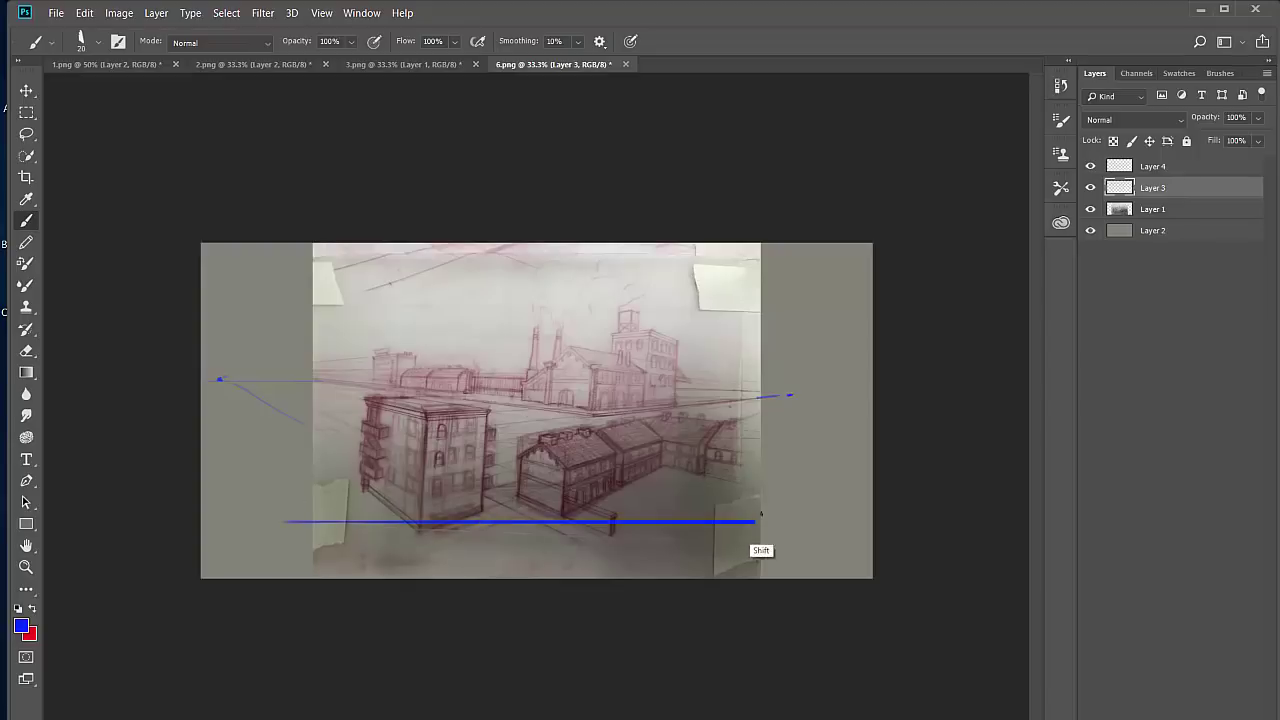
Step: Try scribbling loose foreground shapes beside the row houses, and undo them
mouse_move(602, 494)
left_mouse_down()
mouse_move(653, 489)
mouse_move(700, 518)
left_mouse_up()
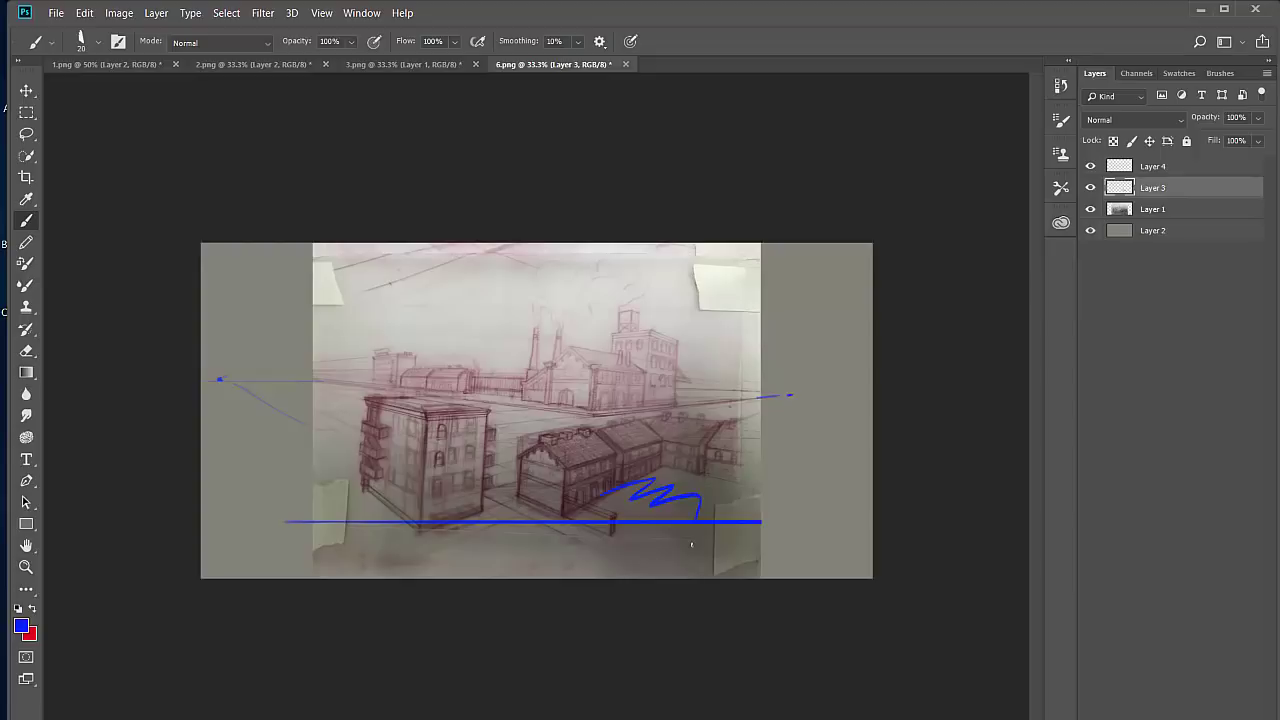
key("ctrl+z")
left_click_drag(652, 478, 645, 440)
key("ctrl+z")
Step: Add a new empty layer above Layer 3
key("ctrl+shift+alt+n")
Step: Try foreground shapes near the row houses with arrows pointing at them and at the factory, and undo all these strokes
mouse_move(654, 425)
left_mouse_down()
mouse_move(630, 480)
mouse_move(646, 481)
mouse_move(572, 498)
mouse_move(707, 497)
mouse_move(681, 508)
mouse_move(675, 484)
mouse_move(707, 479)
mouse_move(687, 472)
mouse_move(737, 507)
mouse_move(648, 526)
left_mouse_up()
left_click_drag(786, 357, 690, 458)
mouse_move(705, 408)
left_mouse_down()
mouse_move(690, 458)
mouse_move(745, 436)
left_mouse_up()
mouse_move(630, 259)
left_mouse_down()
mouse_move(585, 333)
mouse_move(610, 318)
left_mouse_up()
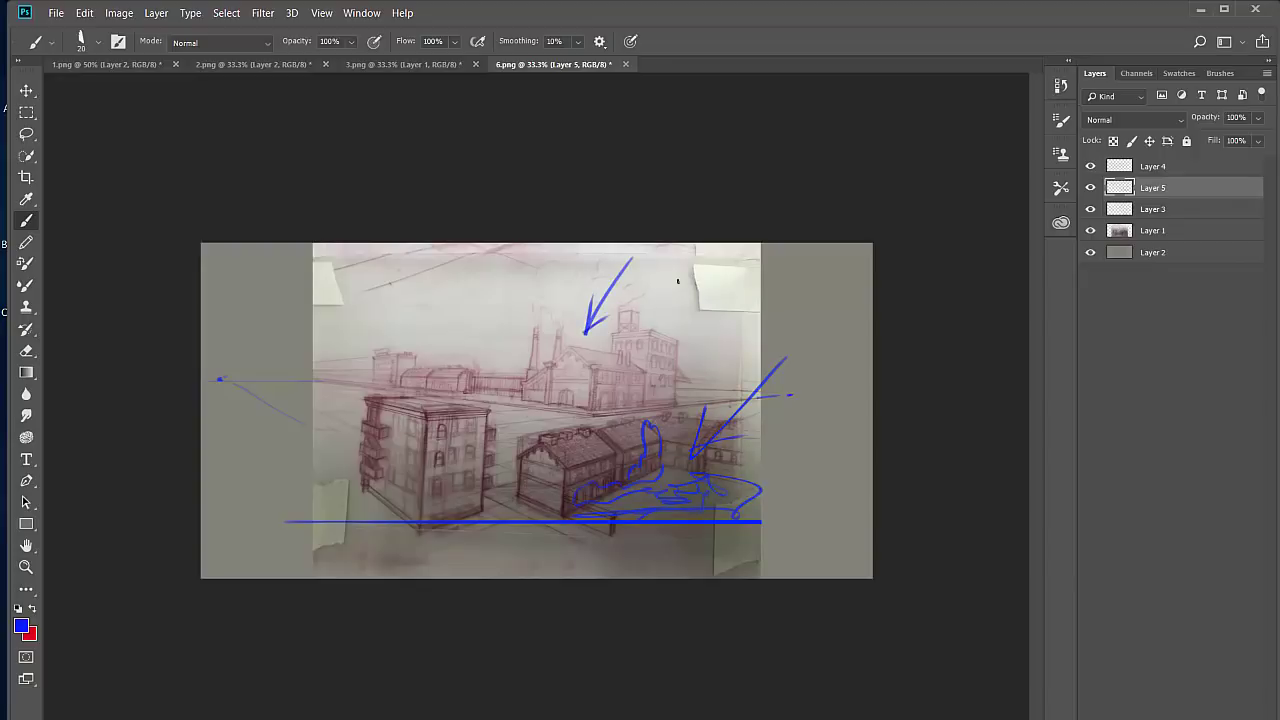
key("ctrl+z")
key("ctrl+z")
key("ctrl+z")
key("ctrl+z")
key("ctrl+z")
key("ctrl+z")
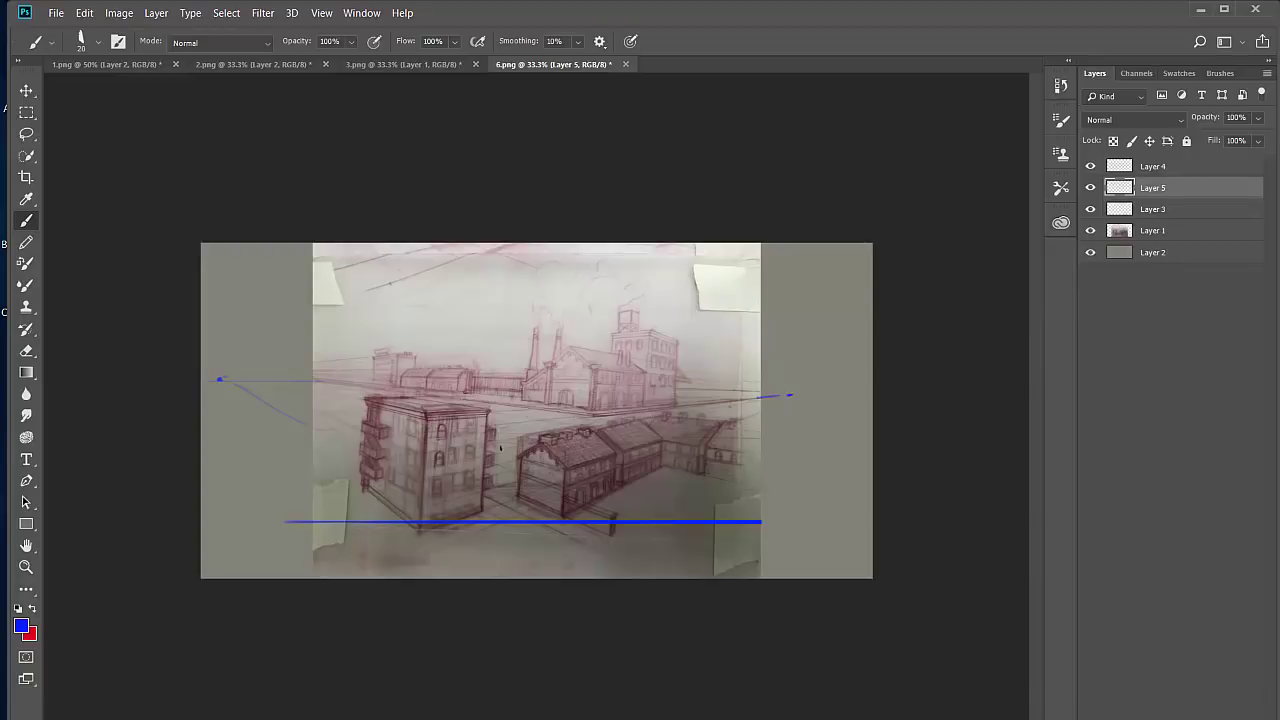
Step: Undo the added empty layer, the foreground frame line and the latest mark at the left vanishing point
key("ctrl+z")
key("ctrl+z")
key("ctrl+z")
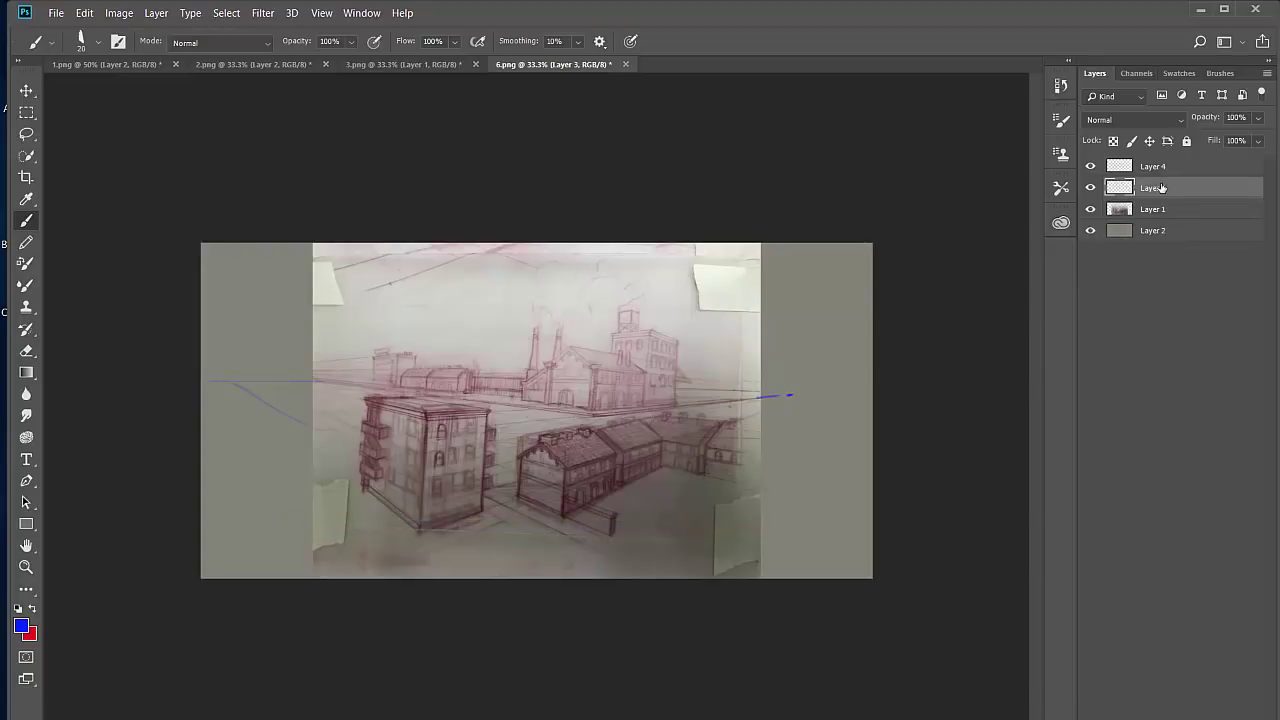
Step: Mark the left vanishing point again and draw a straight horizontal frame line slightly above the apartment block's lowest corner
left_click(231, 381)
left_click_drag(320, 496, 757, 496)
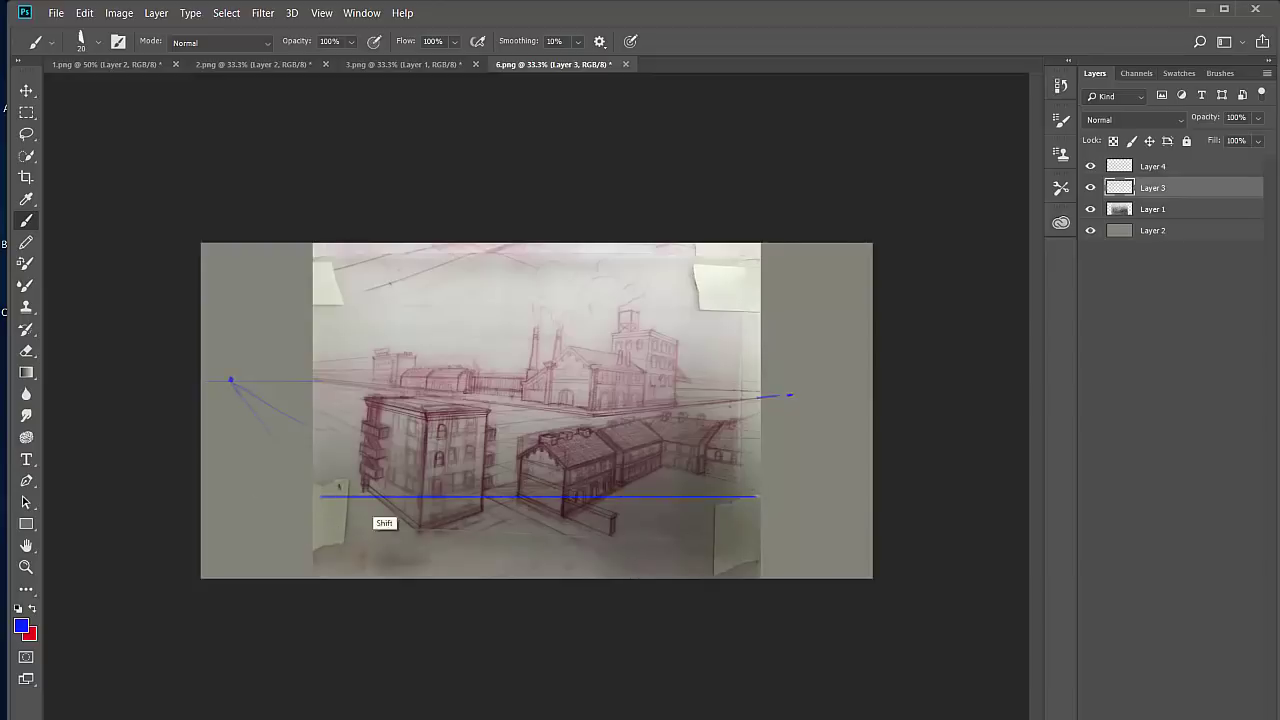
left_click_drag(339, 487, 783, 490)
Step: Sketch a large foreground house over the right end of the row houses, with roof edges and a vertical wall corner
mouse_move(652, 482)
left_mouse_down()
mouse_move(654, 495)
mouse_move(657, 469)
mouse_move(629, 466)
left_mouse_up()
left_click_drag(656, 467, 752, 495)
mouse_move(641, 465)
left_mouse_down()
mouse_move(676, 433)
mouse_move(794, 453)
left_mouse_up()
left_click_drag(676, 430, 792, 440)
mouse_move(716, 431)
left_mouse_down()
mouse_move(806, 437)
mouse_move(796, 434)
left_mouse_up()
left_click_drag(652, 468, 648, 544)
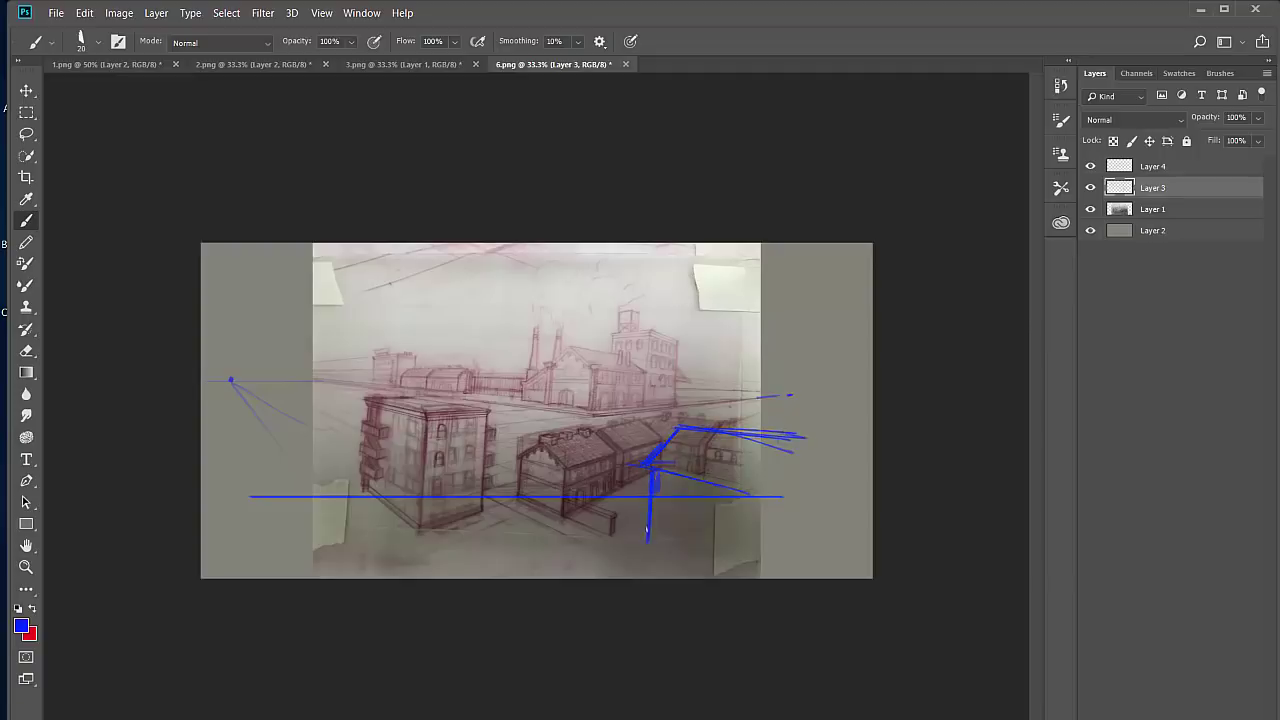
Step: Add a chimney and a small pointed turret to the foreground house's roof and strengthen its eave lines
mouse_move(669, 440)
left_mouse_down()
mouse_move(691, 416)
mouse_move(671, 418)
mouse_move(690, 410)
mouse_move(724, 430)
mouse_move(733, 399)
mouse_move(741, 414)
mouse_move(730, 426)
left_mouse_up()
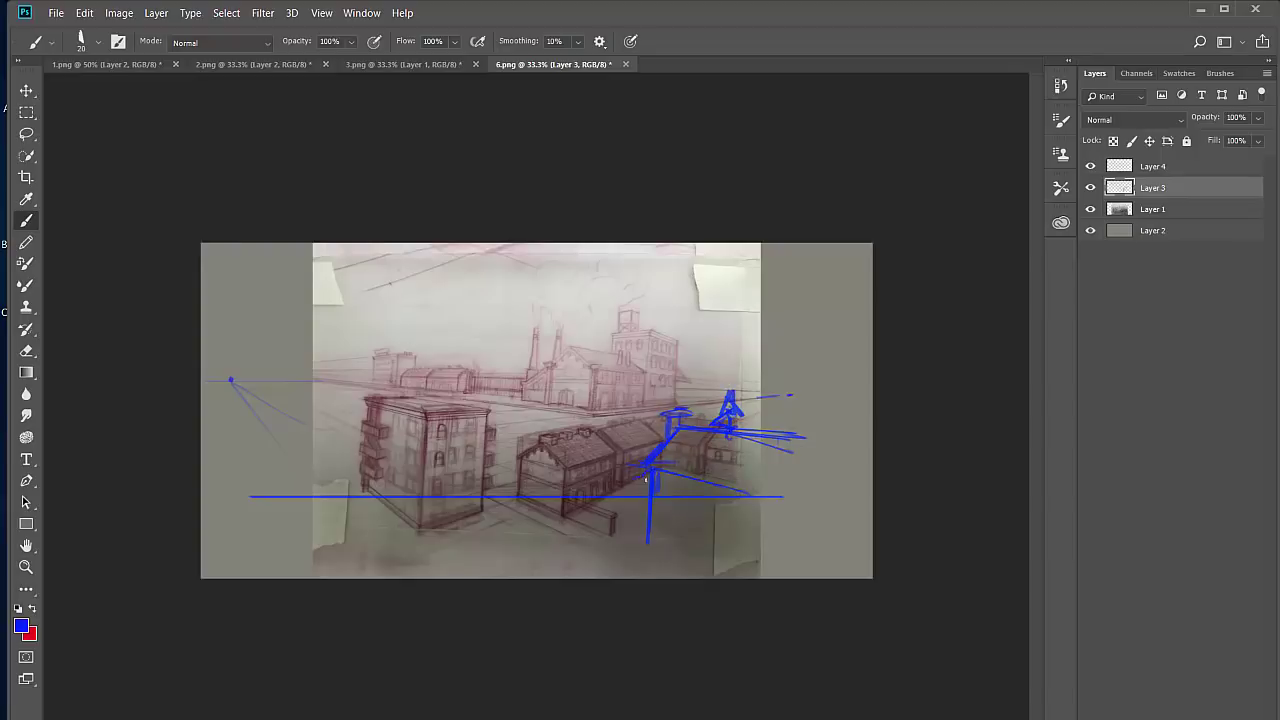
mouse_move(636, 478)
left_mouse_down()
mouse_move(667, 453)
mouse_move(658, 437)
mouse_move(653, 481)
mouse_move(776, 500)
left_mouse_up()
mouse_move(660, 477)
left_mouse_down()
mouse_move(752, 506)
mouse_move(747, 497)
left_mouse_up()
Step: Complete the straight frame with right, top and left edges, plus an alternative left edge along the paper's border
mouse_move(748, 496)
left_mouse_down()
mouse_move(748, 268)
mouse_move(252, 266)
left_mouse_up()
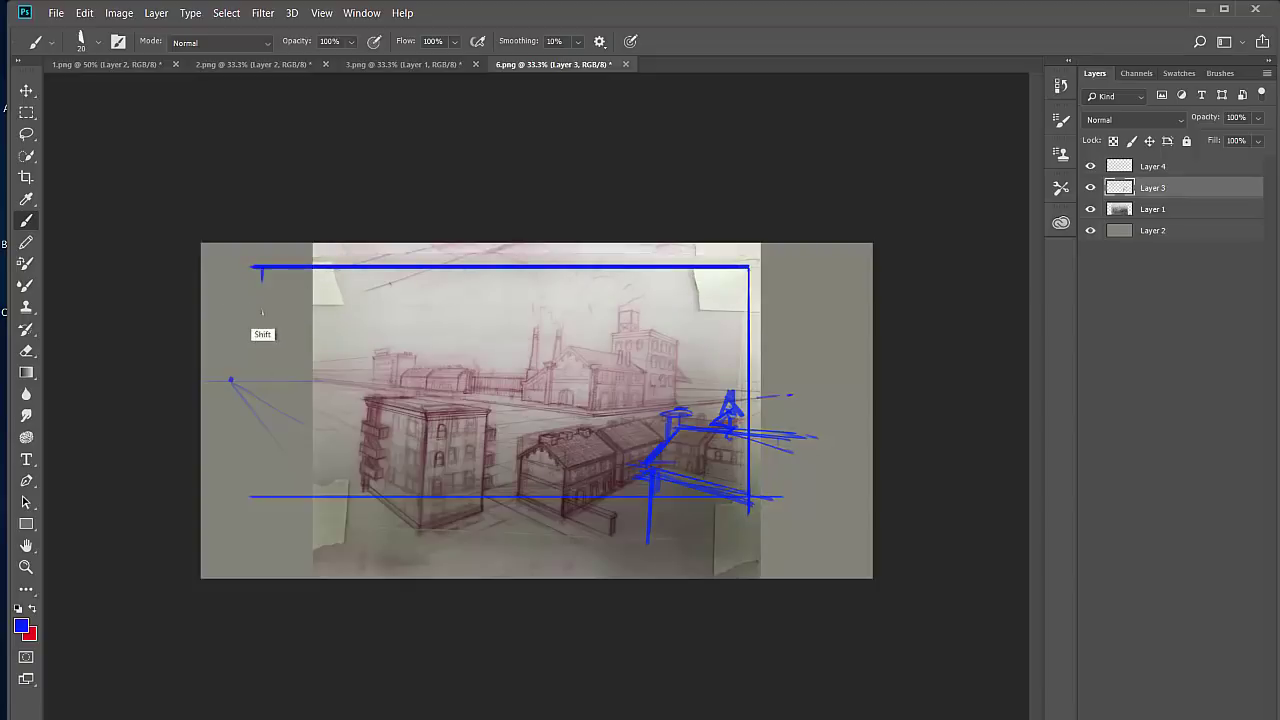
left_click_drag(262, 268, 262, 498)
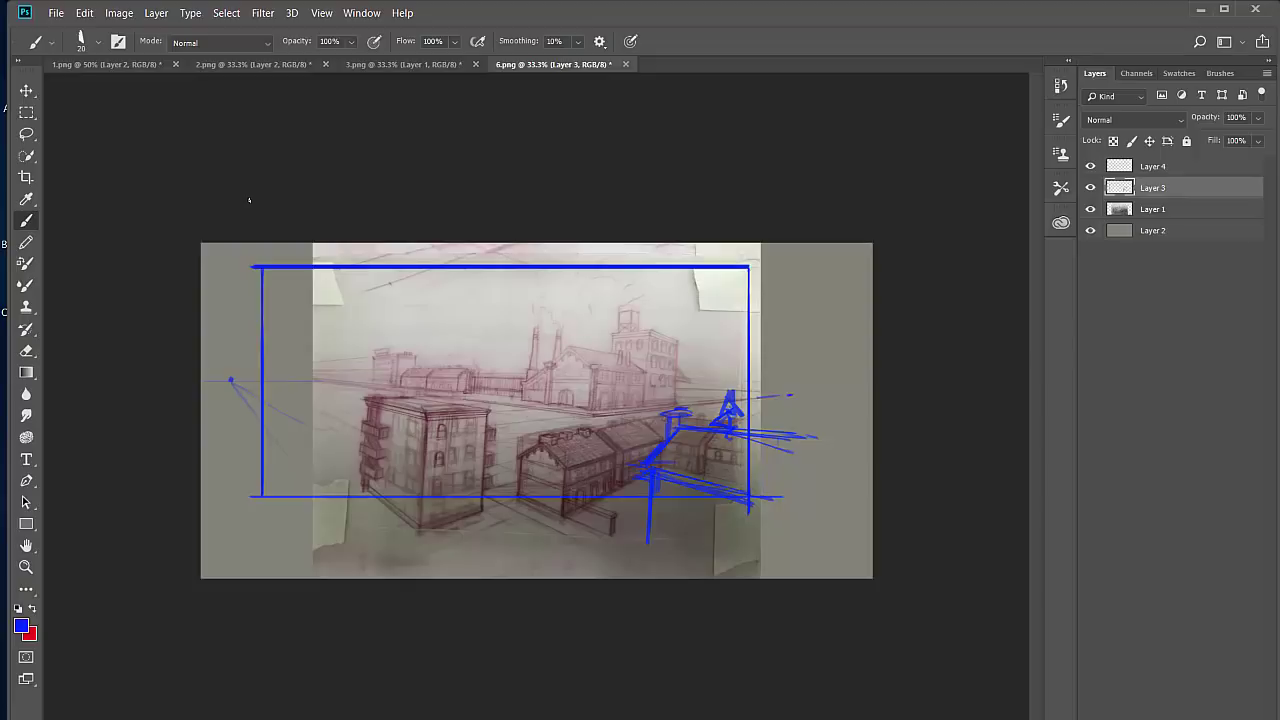
left_click_drag(312, 268, 306, 547)
mouse_move(570, 434)
left_mouse_down()
mouse_move(569, 464)
mouse_move(578, 447)
left_mouse_up()
key("ctrl+z")
key("ctrl+z")
key("ctrl+z")
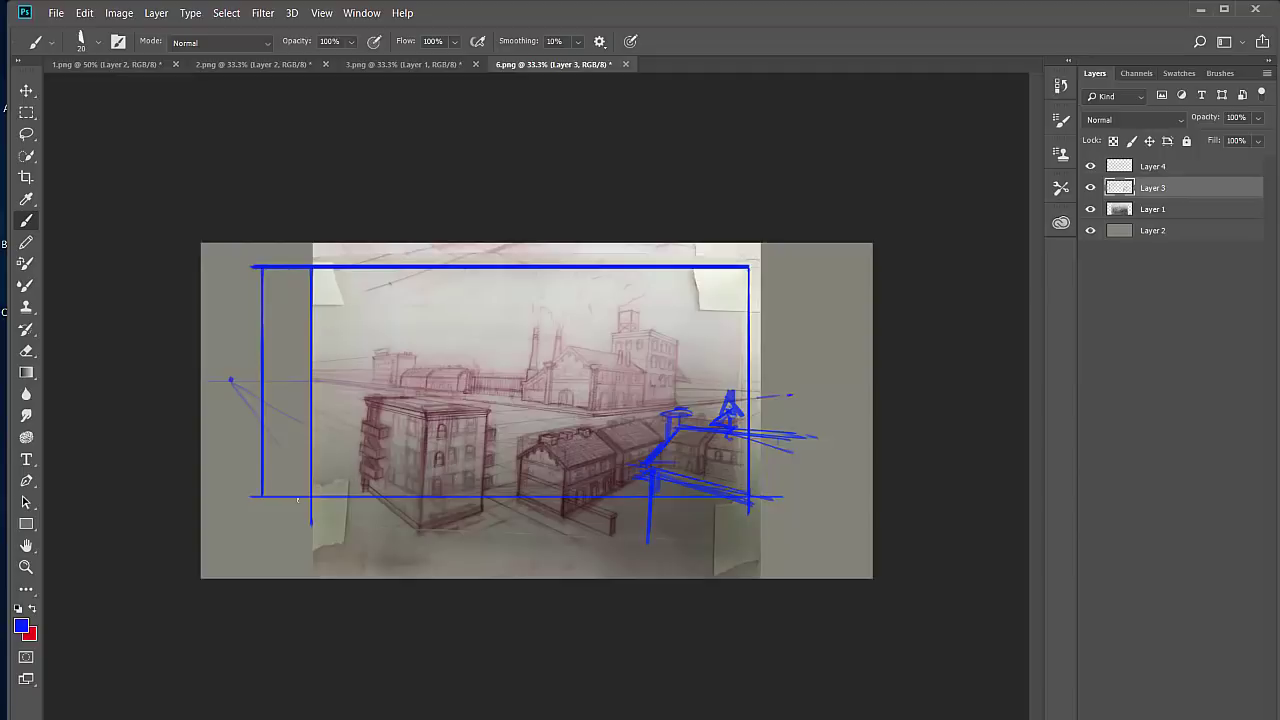
Step: Sketch trees and path lines by the row houses and a fenced entrance beside the apartment block, using a 15 px brush
mouse_move(488, 491)
left_mouse_down()
mouse_move(518, 512)
mouse_move(508, 460)
mouse_move(502, 490)
mouse_move(562, 514)
left_mouse_up()
key("bracketleft")
mouse_move(343, 482)
left_mouse_down()
mouse_move(378, 525)
mouse_move(341, 478)
mouse_move(348, 488)
left_mouse_up()
mouse_move(384, 488)
left_mouse_down()
mouse_move(385, 502)
mouse_move(400, 490)
mouse_move(399, 512)
mouse_move(394, 498)
mouse_move(356, 510)
mouse_move(371, 509)
left_mouse_up()
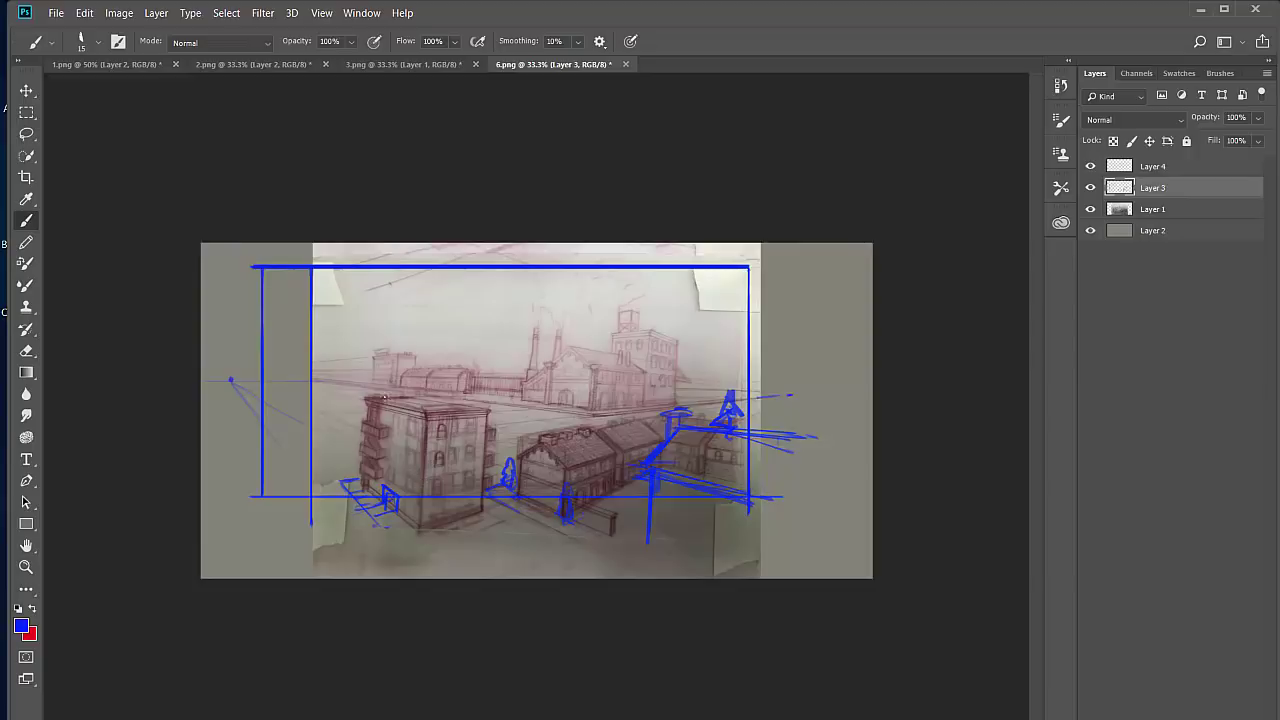
Step: Add small rooftop structures to the apartment block and gabled houses along the street to its left
mouse_move(384, 398)
left_mouse_down()
mouse_move(472, 404)
mouse_move(452, 404)
left_mouse_up()
mouse_move(300, 446)
left_mouse_down()
mouse_move(361, 510)
mouse_move(294, 439)
mouse_move(318, 439)
mouse_move(305, 446)
mouse_move(335, 465)
left_mouse_up()
left_click_drag(326, 444, 321, 456)
mouse_move(314, 441)
left_mouse_down()
mouse_move(360, 465)
mouse_move(346, 470)
mouse_move(326, 446)
mouse_move(348, 446)
mouse_move(334, 413)
mouse_move(346, 440)
mouse_move(362, 418)
mouse_move(346, 402)
mouse_move(300, 418)
mouse_move(310, 396)
mouse_move(308, 436)
mouse_move(344, 428)
left_mouse_up()
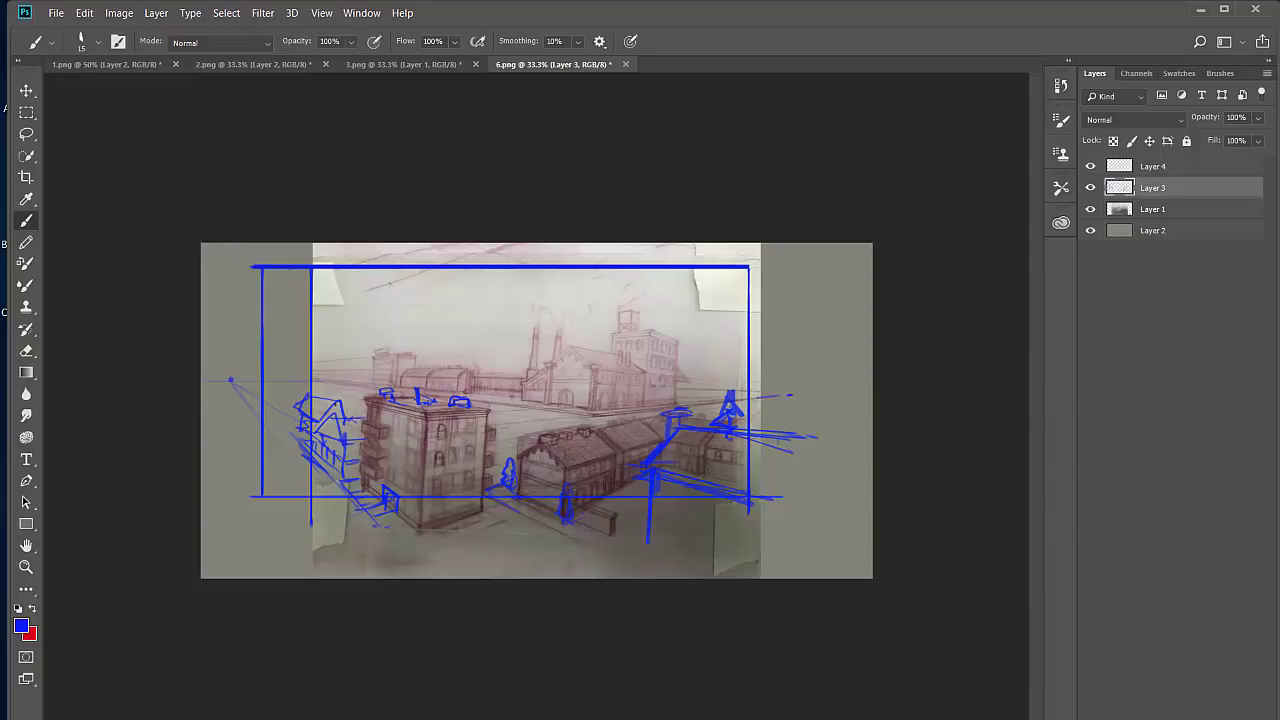
Step: Sketch more rooftops and a chimney behind the gabled houses, extending past the frame's inner left edge
mouse_move(316, 388)
left_mouse_down()
mouse_move(314, 370)
mouse_move(320, 398)
mouse_move(358, 414)
left_mouse_up()
left_click_drag(366, 405, 286, 387)
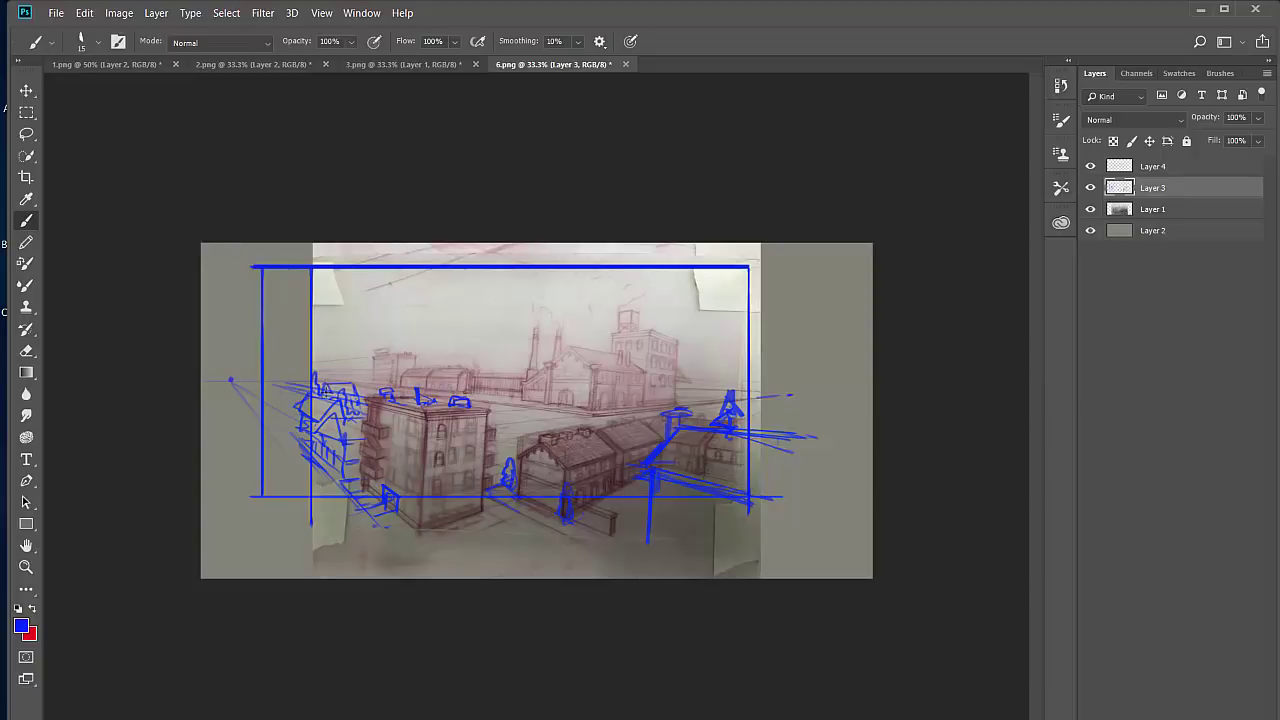
left_click_drag(312, 390, 280, 385)
mouse_move(282, 388)
left_mouse_down()
mouse_move(305, 393)
mouse_move(282, 392)
left_mouse_up()
Step: Try outlining the factory skyline from the tower across the chimneys to the far buildings, and undo it
mouse_move(677, 396)
left_mouse_down()
mouse_move(677, 340)
mouse_move(640, 324)
mouse_move(614, 329)
mouse_move(606, 354)
mouse_move(533, 362)
mouse_move(530, 383)
left_mouse_up()
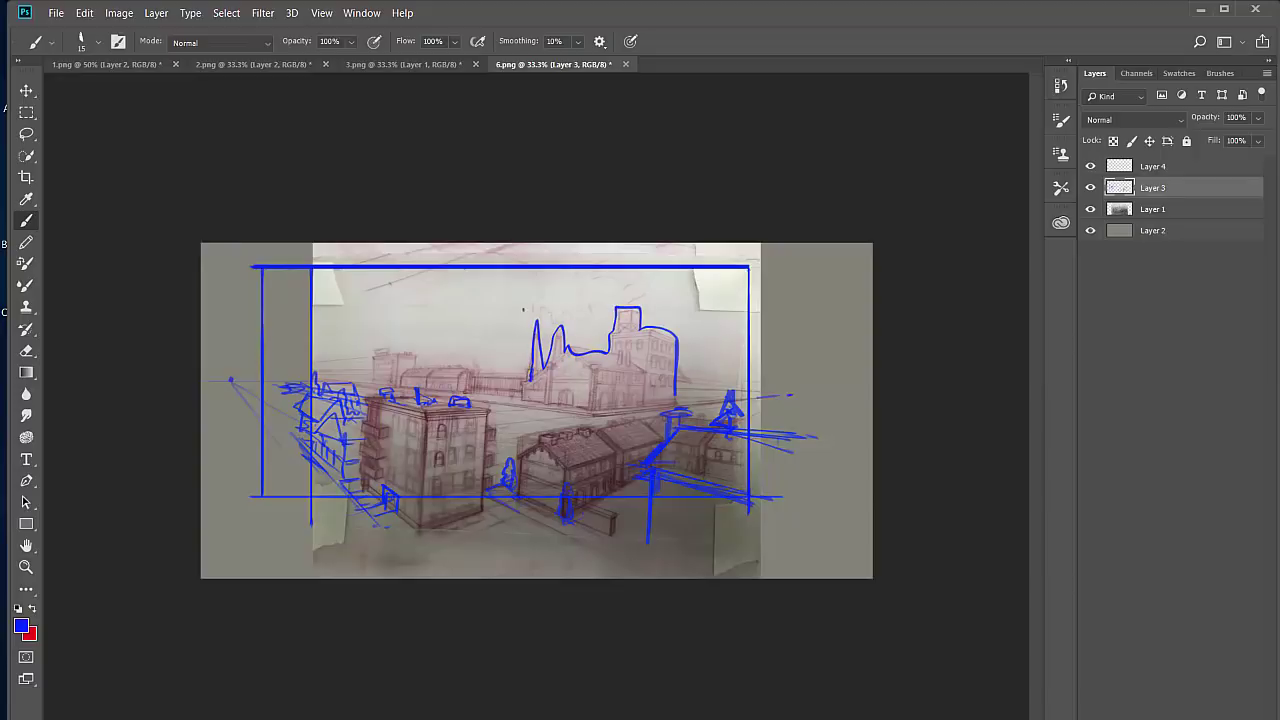
left_click_drag(530, 381, 388, 352)
key("ctrl+z")
key("ctrl+z")
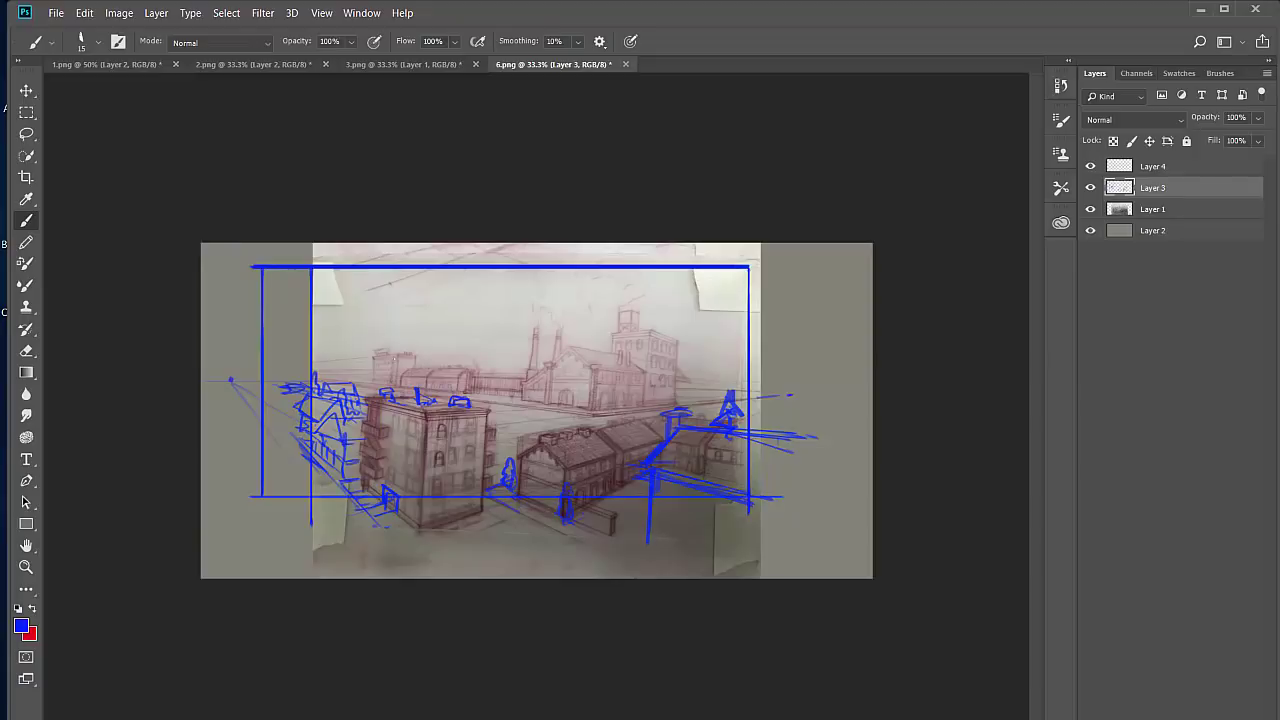
Step: Draw a long factory hall with three tall chimneys and window openings behind the existing factory
left_click_drag(459, 336, 596, 336)
mouse_move(503, 334)
left_mouse_down()
mouse_move(437, 343)
mouse_move(439, 366)
mouse_move(456, 303)
mouse_move(459, 336)
mouse_move(470, 304)
mouse_move(476, 337)
mouse_move(481, 306)
mouse_move(484, 340)
mouse_move(513, 346)
left_mouse_up()
left_click_drag(519, 341, 522, 345)
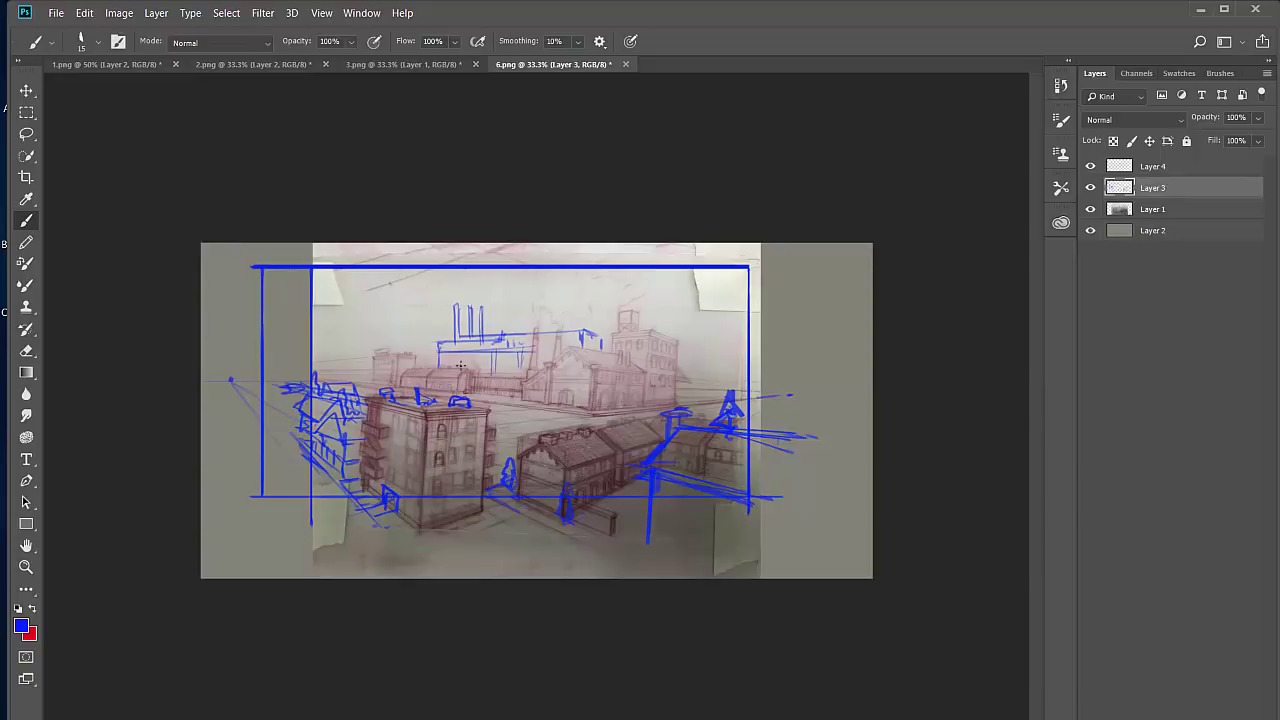
left_click_drag(447, 367, 472, 366)
Step: Add a long pitched roof with a gable end to the hall and outline the neighbouring tower building
left_click_drag(577, 331, 599, 321)
mouse_move(599, 321)
left_mouse_down()
mouse_move(600, 343)
mouse_move(585, 347)
mouse_move(598, 346)
left_mouse_up()
mouse_move(494, 326)
left_mouse_down()
mouse_move(459, 335)
mouse_move(587, 321)
left_mouse_up()
mouse_move(482, 329)
left_mouse_down()
mouse_move(586, 320)
mouse_move(598, 352)
mouse_move(636, 302)
mouse_move(660, 340)
left_mouse_up()
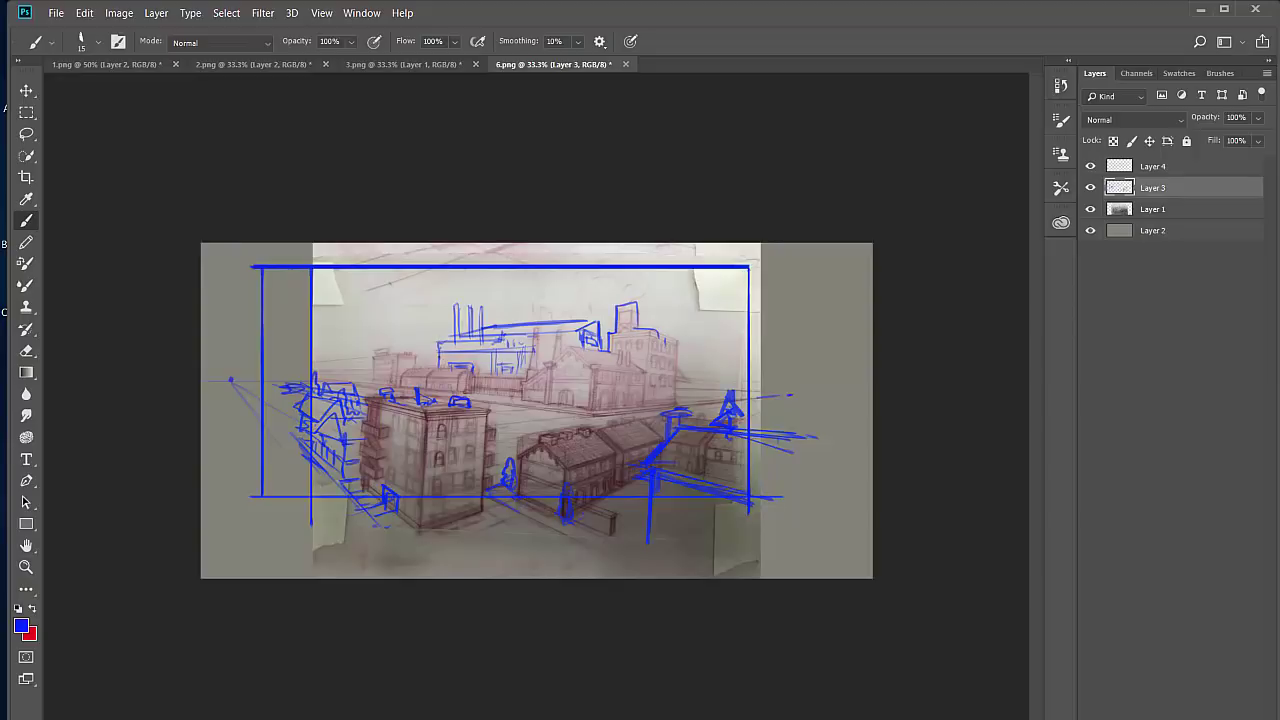
left_click_drag(438, 363, 401, 386)
left_click_drag(650, 326, 674, 405)
Step: Sketch a cluster of trees and small houses between the apartment block's roof and the frame's left side
left_click_drag(391, 353, 396, 381)
key("ctrl+z")
mouse_move(404, 378)
left_mouse_down()
mouse_move(380, 370)
mouse_move(410, 362)
mouse_move(369, 369)
mouse_move(365, 383)
mouse_move(349, 378)
mouse_move(360, 368)
mouse_move(323, 365)
mouse_move(318, 381)
left_mouse_up()
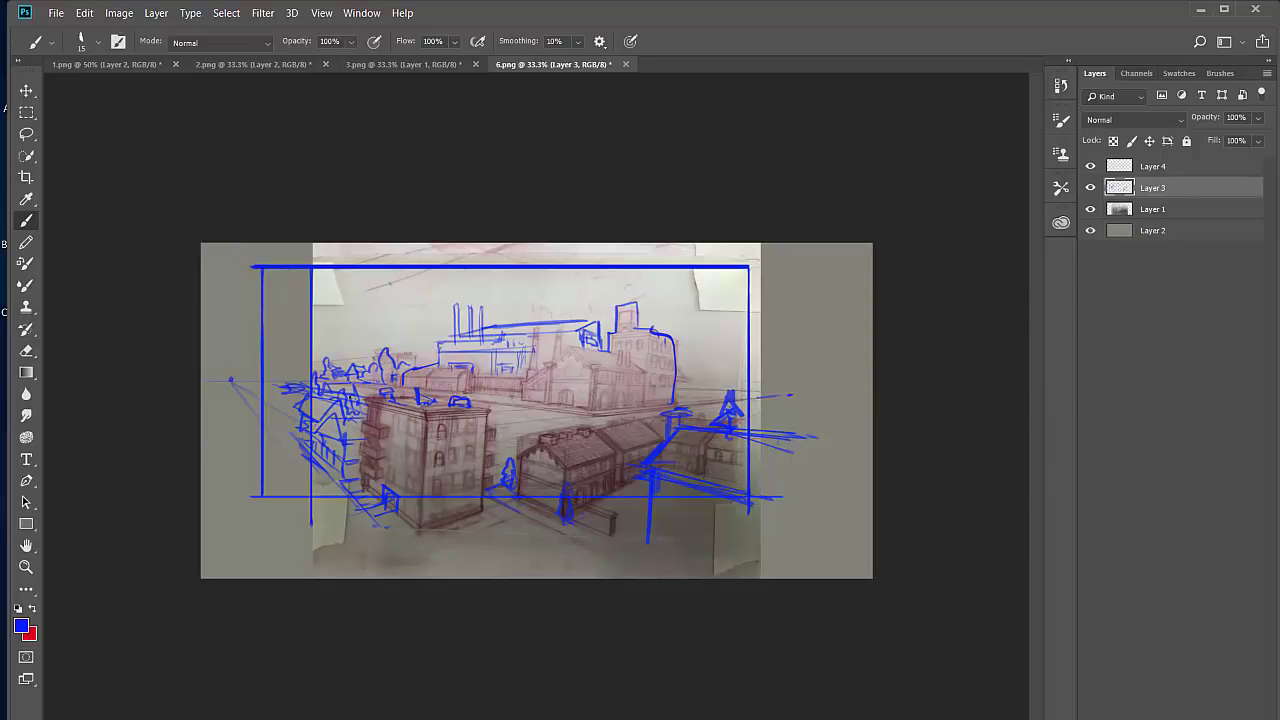
Step: Draw a hillside with a tree line sloping down from the frame's upper left corner to the distant houses
left_click_drag(234, 275, 352, 338)
left_click_drag(264, 300, 372, 361)
left_click_drag(233, 253, 340, 336)
left_click_drag(263, 329, 356, 341)
mouse_move(289, 317)
left_mouse_down()
mouse_move(357, 344)
mouse_move(367, 365)
mouse_move(338, 328)
mouse_move(308, 322)
mouse_move(414, 353)
left_mouse_up()
mouse_move(412, 362)
left_mouse_down()
mouse_move(428, 348)
mouse_move(433, 369)
mouse_move(423, 357)
left_mouse_up()
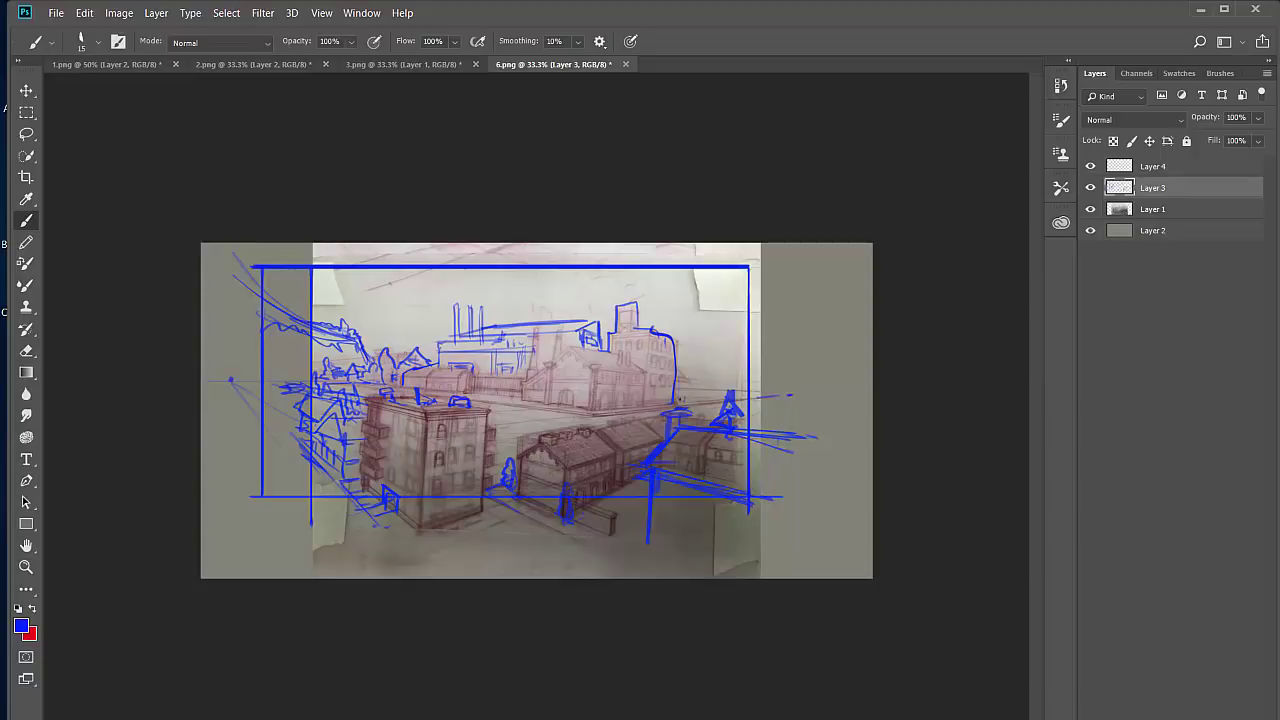
Step: Sketch background buildings, trees and tall chimneys between the tower building and the frame's right edge
left_click_drag(672, 400, 716, 391)
mouse_move(676, 402)
left_mouse_down()
mouse_move(716, 397)
mouse_move(712, 364)
mouse_move(708, 392)
mouse_move(733, 372)
mouse_move(735, 390)
left_mouse_up()
mouse_move(736, 360)
left_mouse_down()
mouse_move(730, 384)
mouse_move(746, 382)
mouse_move(718, 391)
left_mouse_up()
mouse_move(726, 377)
left_mouse_down()
mouse_move(715, 386)
mouse_move(716, 344)
mouse_move(688, 352)
mouse_move(686, 378)
left_mouse_up()
mouse_move(692, 358)
left_mouse_down()
mouse_move(714, 348)
mouse_move(714, 380)
left_mouse_up()
mouse_move(710, 352)
left_mouse_down()
mouse_move(728, 350)
mouse_move(725, 376)
mouse_move(728, 350)
left_mouse_up()
mouse_move(726, 362)
left_mouse_down()
mouse_move(726, 384)
mouse_move(736, 330)
mouse_move(722, 313)
mouse_move(735, 319)
left_mouse_up()
mouse_move(728, 317)
left_mouse_down()
mouse_move(739, 358)
mouse_move(698, 330)
mouse_move(704, 345)
mouse_move(687, 361)
left_mouse_up()
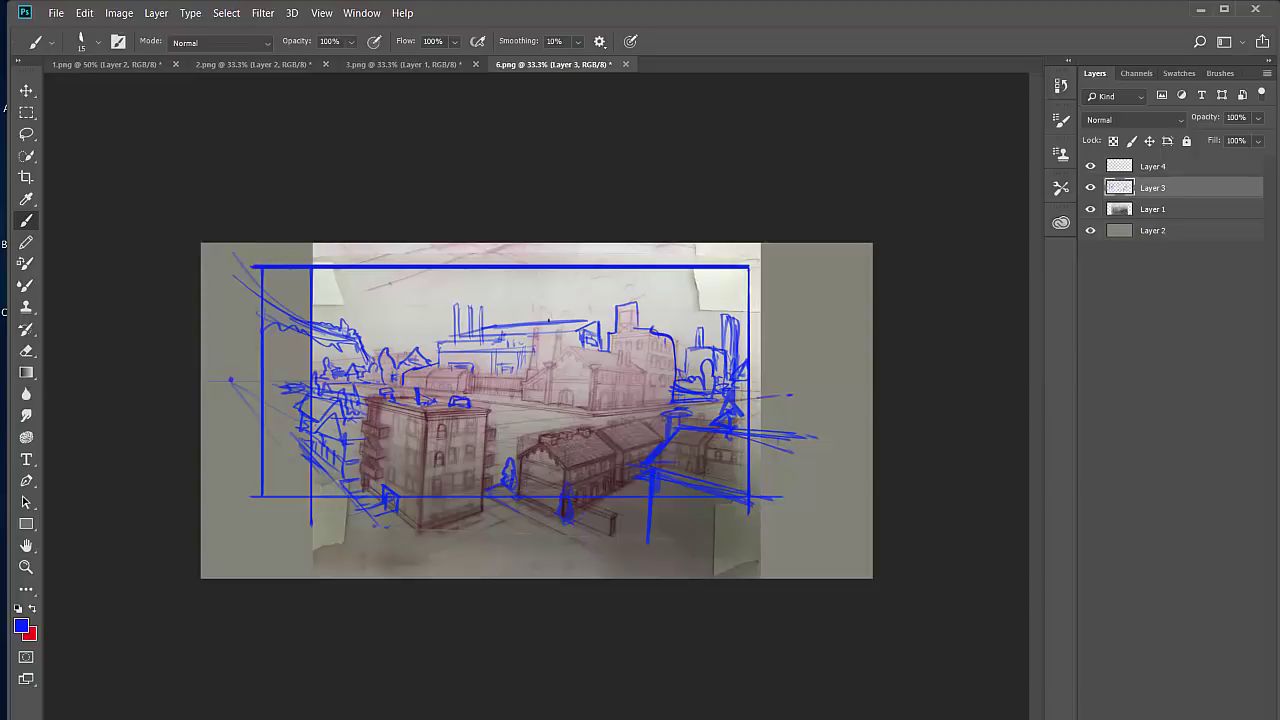
Step: Fill the background with chimney smoke plumes, flat clouds and a distant skyline behind the factory
mouse_move(540, 322)
left_mouse_down()
mouse_move(536, 290)
mouse_move(502, 283)
mouse_move(497, 258)
mouse_move(584, 261)
mouse_move(550, 289)
mouse_move(551, 321)
left_mouse_up()
mouse_move(456, 300)
left_mouse_down()
mouse_move(434, 268)
mouse_move(388, 294)
mouse_move(413, 305)
mouse_move(444, 304)
mouse_move(460, 285)
mouse_move(490, 294)
left_mouse_up()
mouse_move(599, 270)
left_mouse_down()
mouse_move(596, 299)
mouse_move(580, 303)
left_mouse_up()
mouse_move(490, 326)
left_mouse_down()
mouse_move(586, 327)
mouse_move(504, 328)
left_mouse_up()
left_click_drag(368, 274, 314, 280)
mouse_move(725, 284)
left_mouse_down()
mouse_move(670, 278)
mouse_move(698, 290)
mouse_move(662, 308)
left_mouse_up()
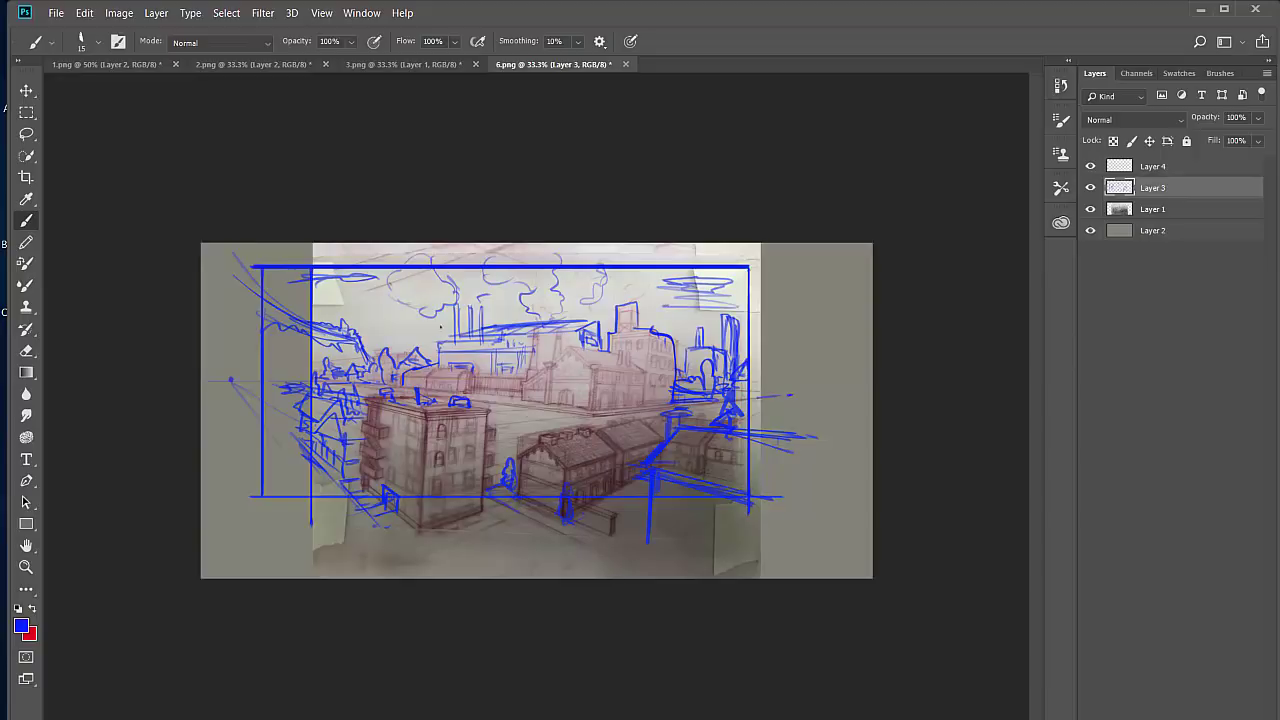
left_click_drag(446, 318, 362, 330)
left_click_drag(690, 345, 594, 343)
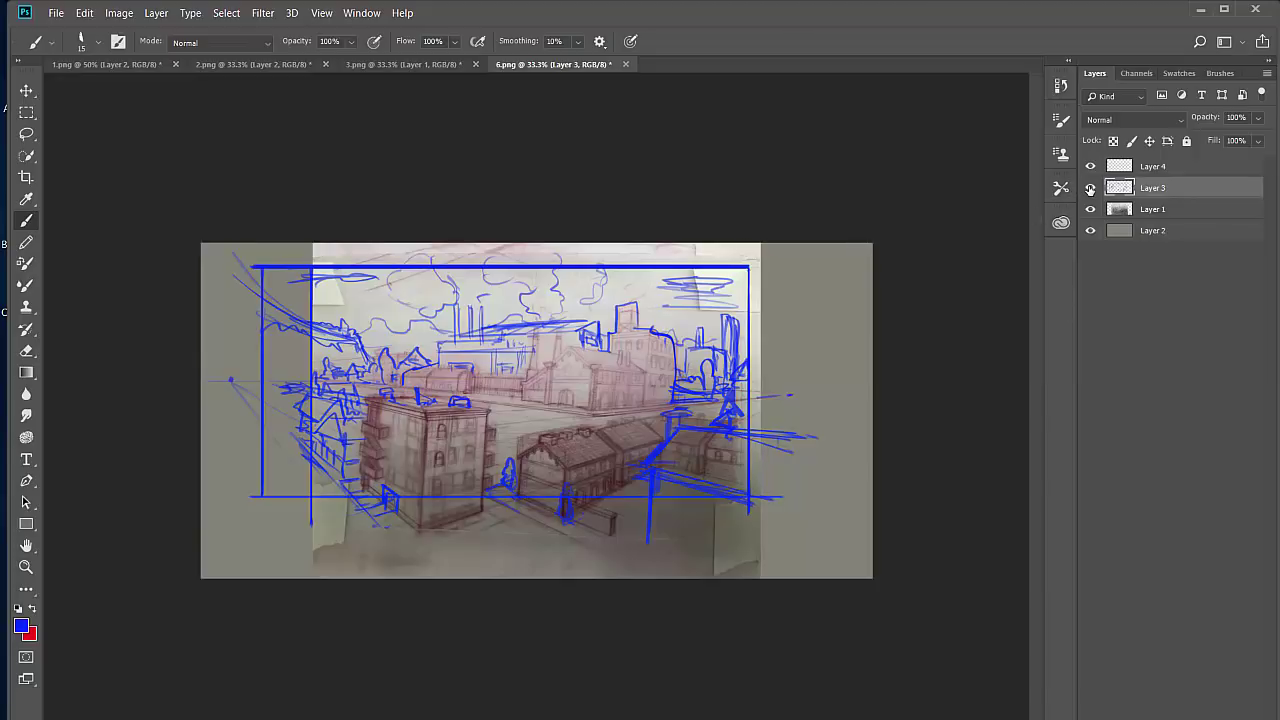
Step: Compare the sketch with Layer 3 hidden and shown again, and close 6.png without saving changes
left_click(1090, 188)
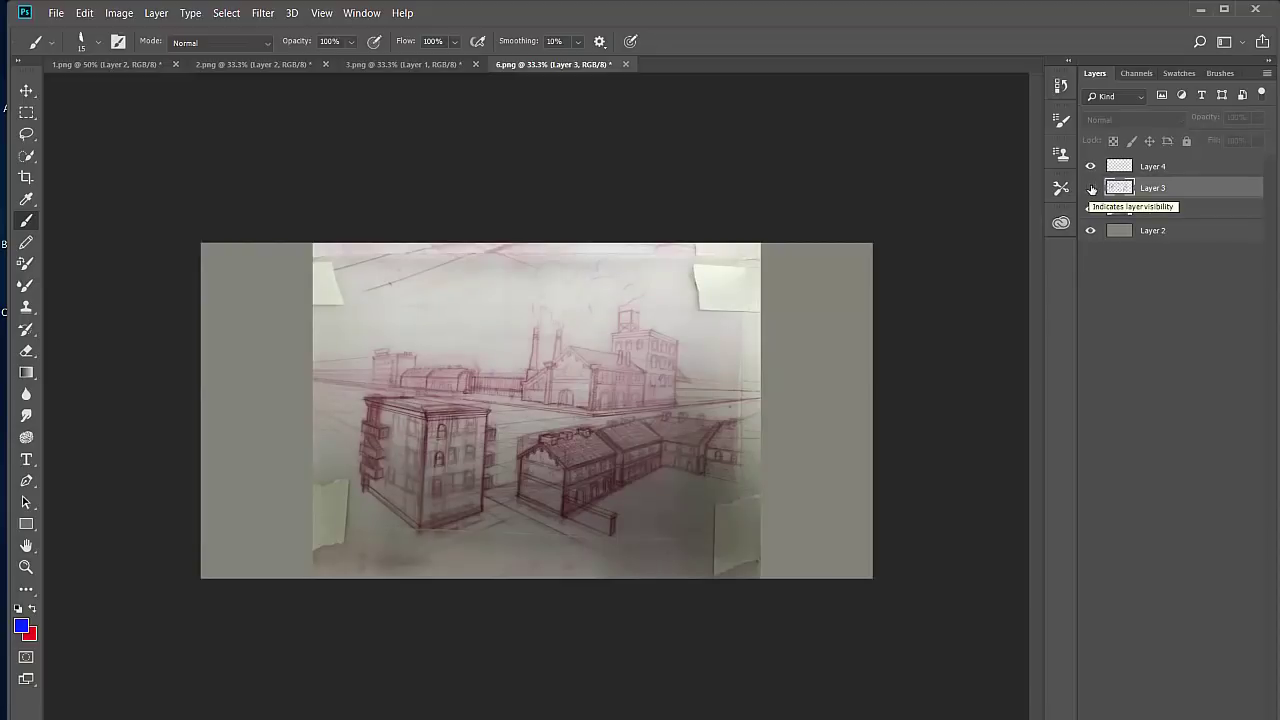
left_click(1092, 189)
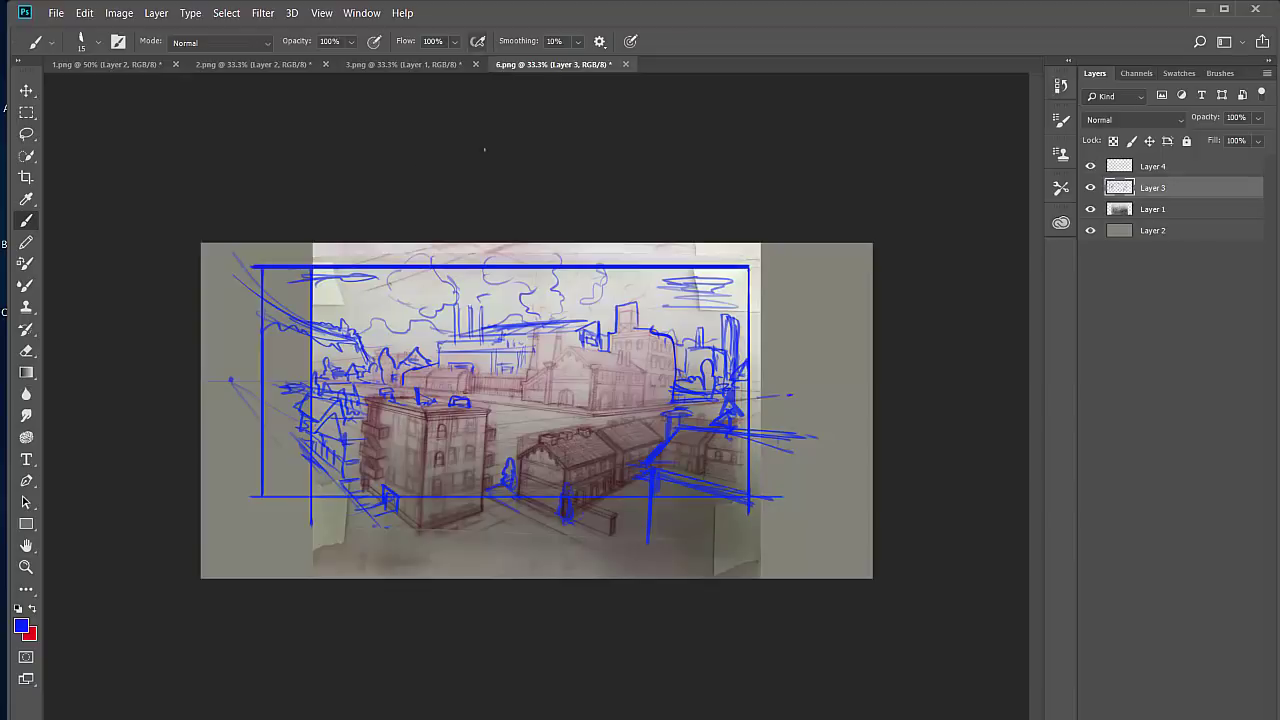
left_click(626, 65)
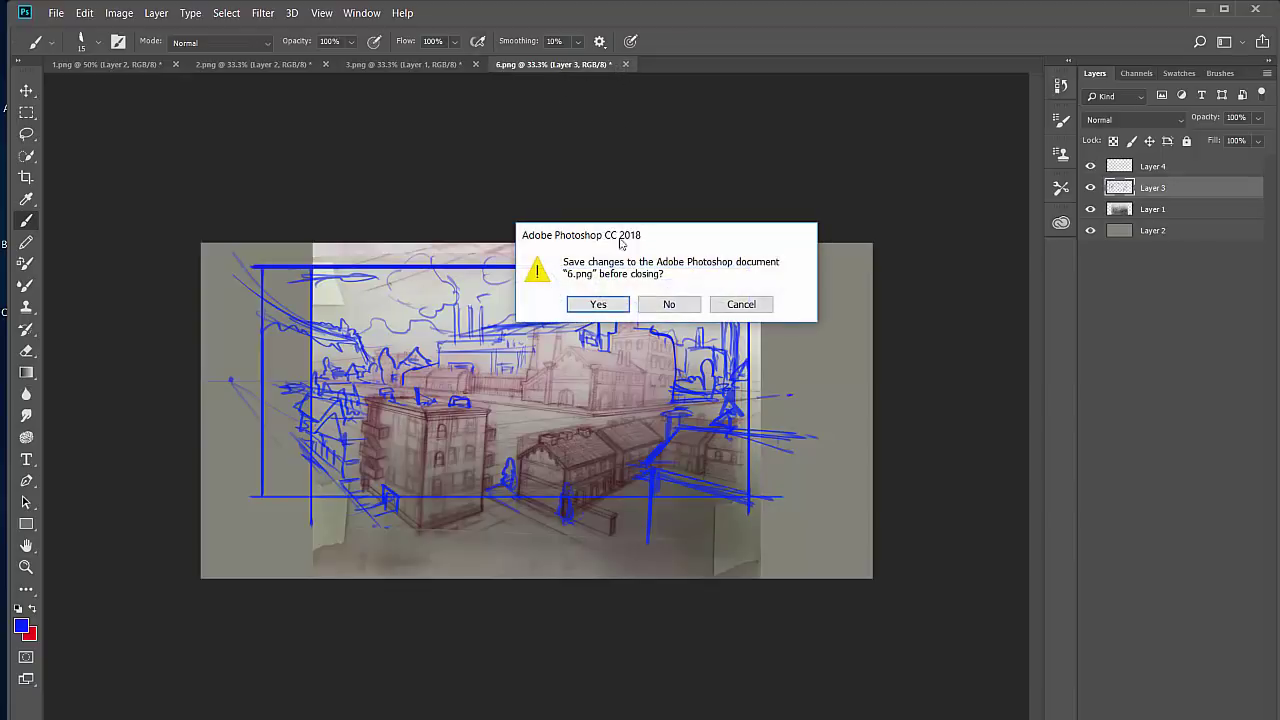
left_click(655, 310)
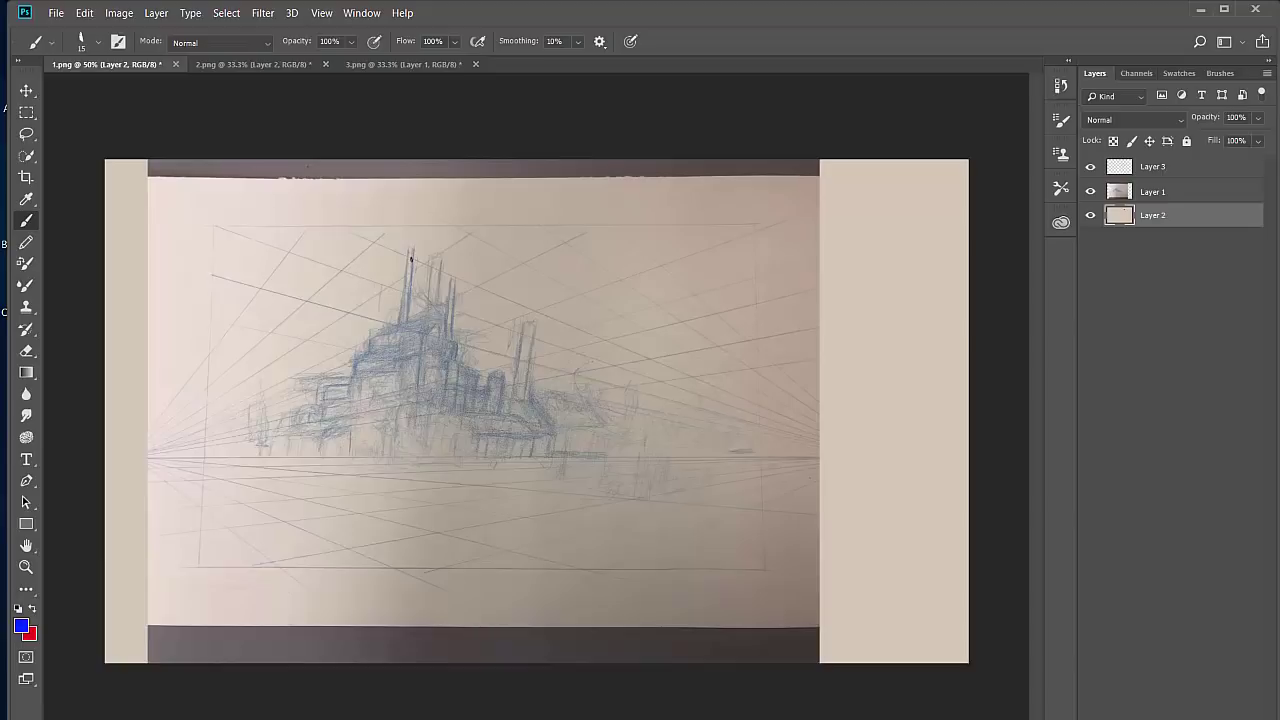
Step: Add a new empty layer to 1.png and place it directly above Layer 1
key("ctrl+shift+alt+n")
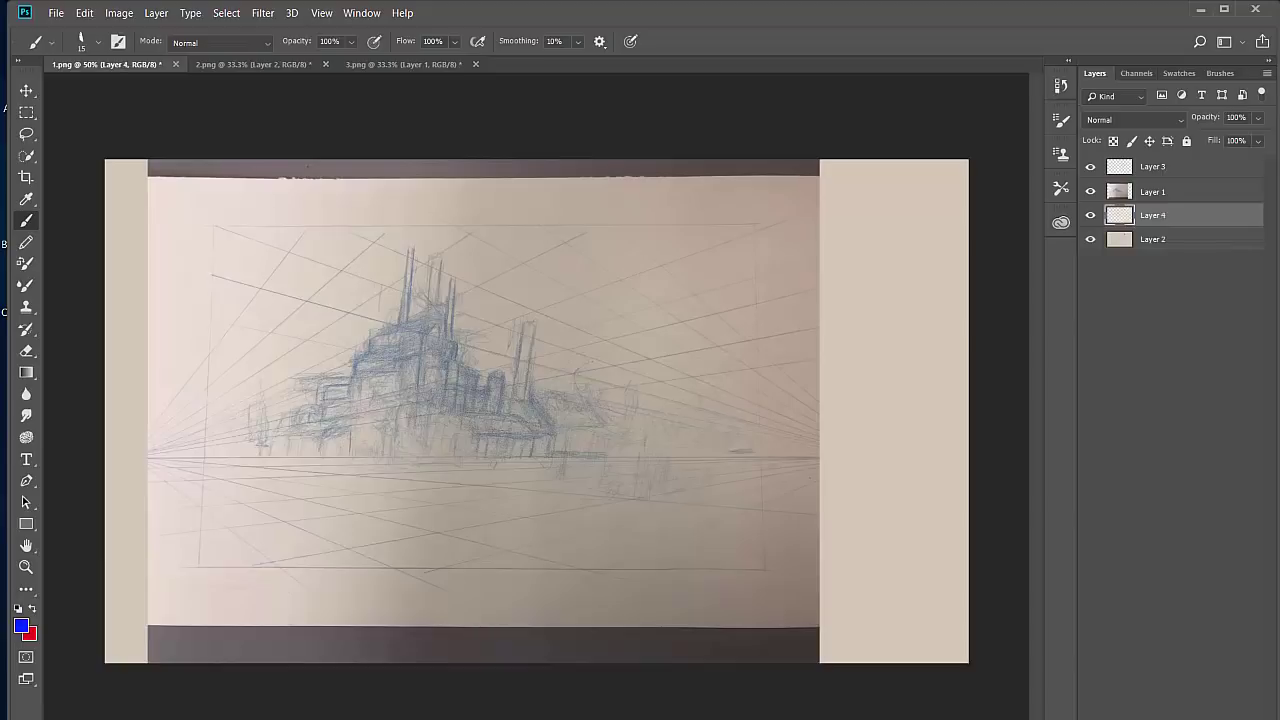
left_click_drag(1150, 215, 1186, 178)
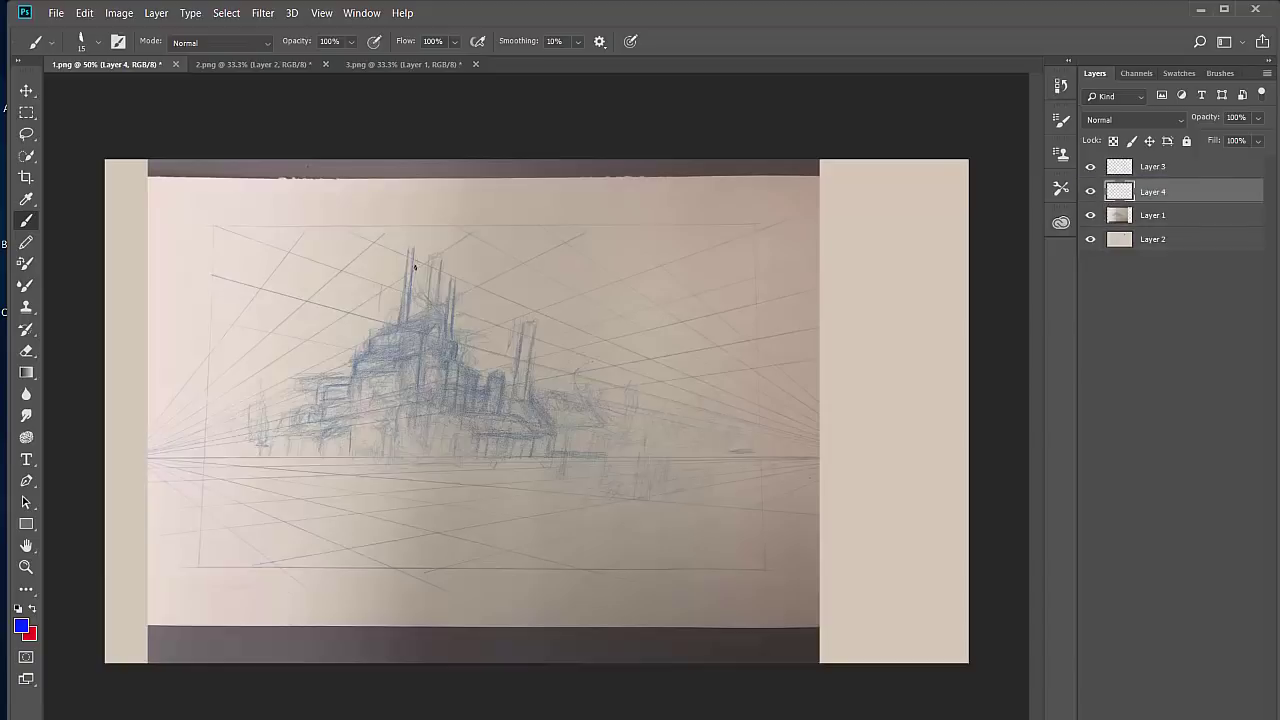
Step: Try outlining the whole silhouette of the towered complex, and undo all the strokes
mouse_move(412, 246)
left_mouse_down()
mouse_move(413, 312)
mouse_move(411, 248)
left_mouse_up()
mouse_move(366, 334)
left_mouse_down()
mouse_move(270, 435)
mouse_move(263, 396)
mouse_move(248, 462)
left_mouse_up()
mouse_move(416, 310)
left_mouse_down()
mouse_move(429, 259)
mouse_move(453, 353)
mouse_move(483, 390)
mouse_move(514, 401)
mouse_move(529, 317)
mouse_move(532, 386)
mouse_move(568, 401)
mouse_move(584, 456)
left_mouse_up()
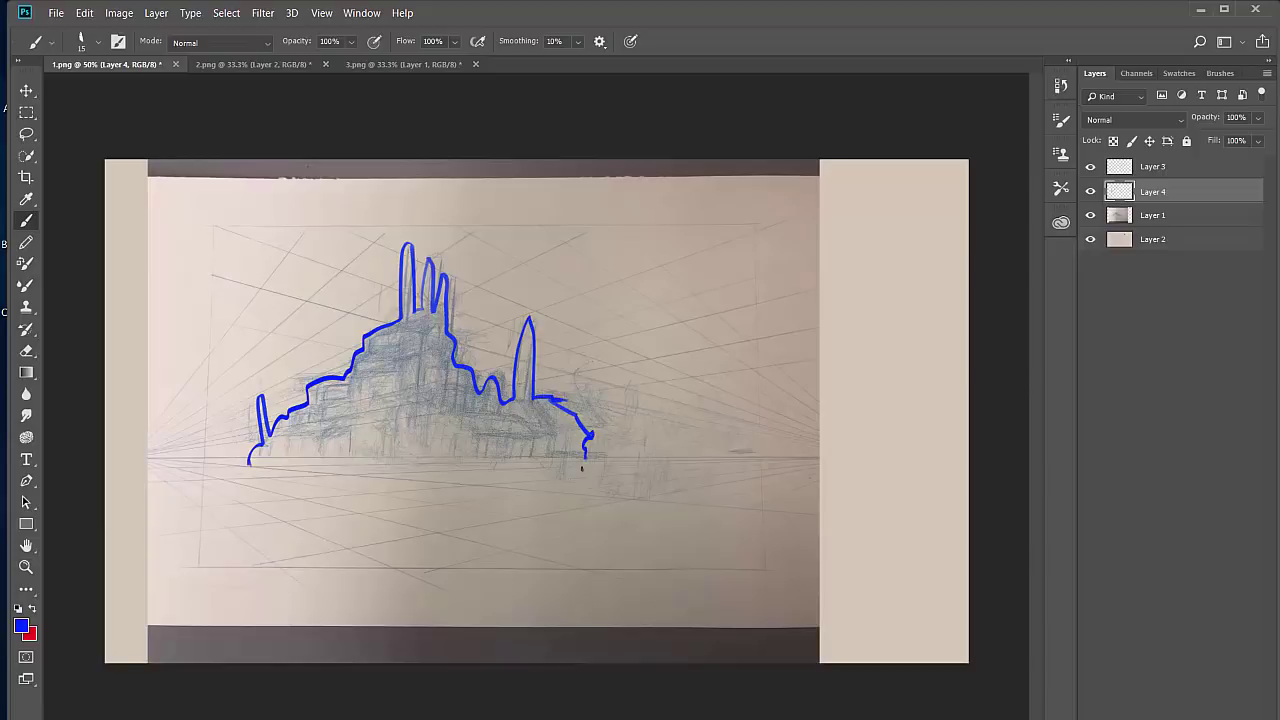
key("ctrl+z")
key("ctrl+shift+z")
key("ctrl+z")
key("ctrl+z")
key("ctrl+z")
key("ctrl+z")
key("ctrl+z")
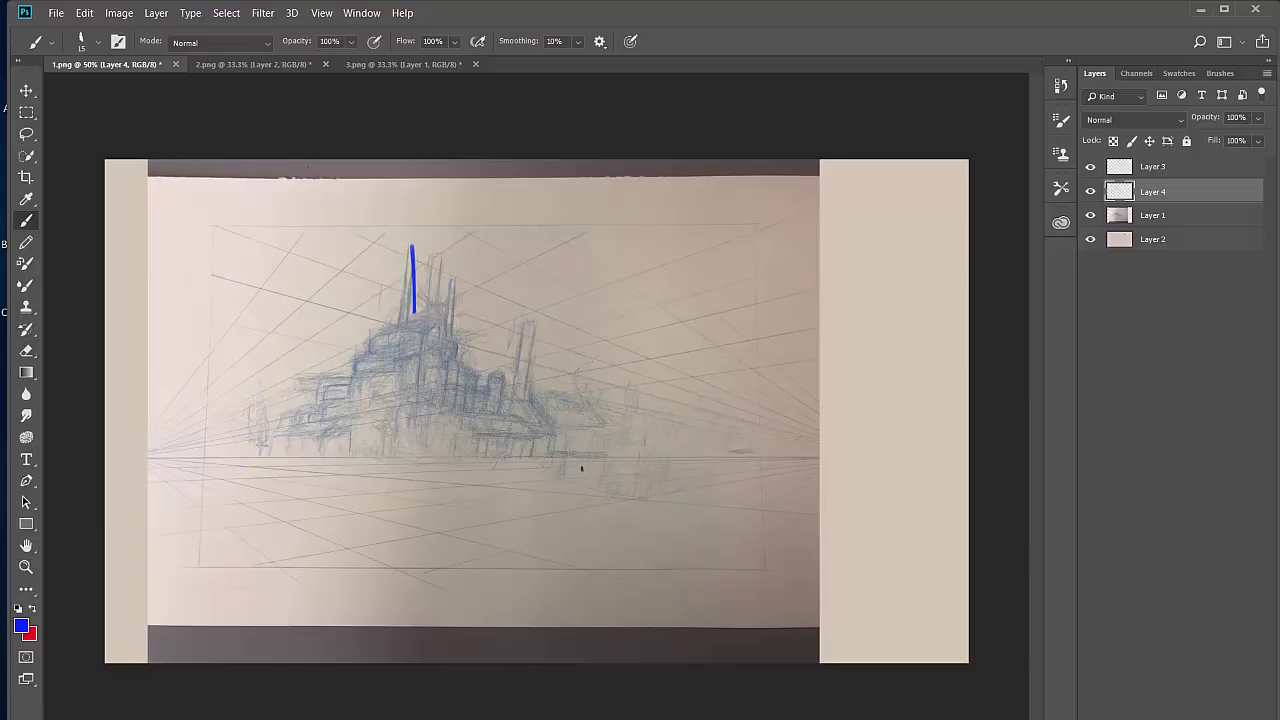
key("ctrl+z")
Step: Mark vanishing points on the horizon beyond both paper edges with short converging lines, using a 10 px brush
key("bracketleft")
left_click_drag(150, 425, 117, 460)
left_click(922, 458, "shift")
left_click_drag(812, 400, 893, 460)
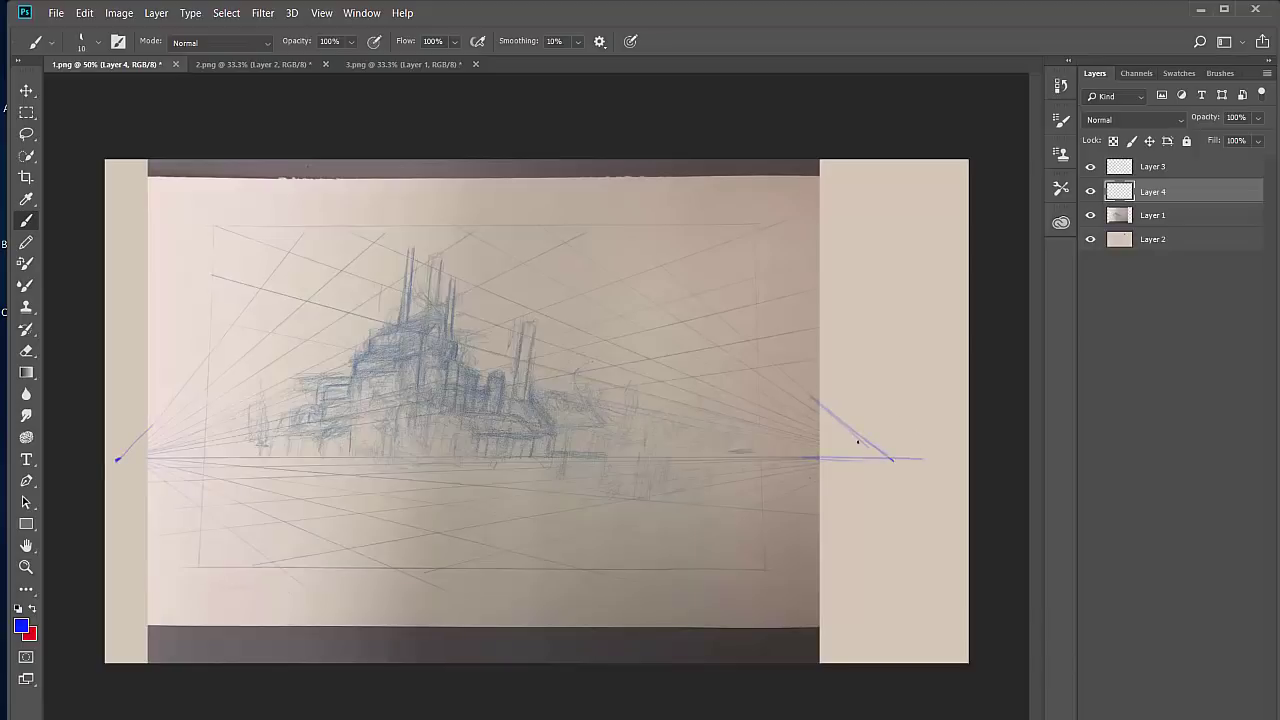
left_click_drag(780, 498, 889, 458)
Step: Draw two pairs of ground lines below the complex, meeting at a near corner and receding toward both vanishing points
left_click_drag(447, 467, 250, 460)
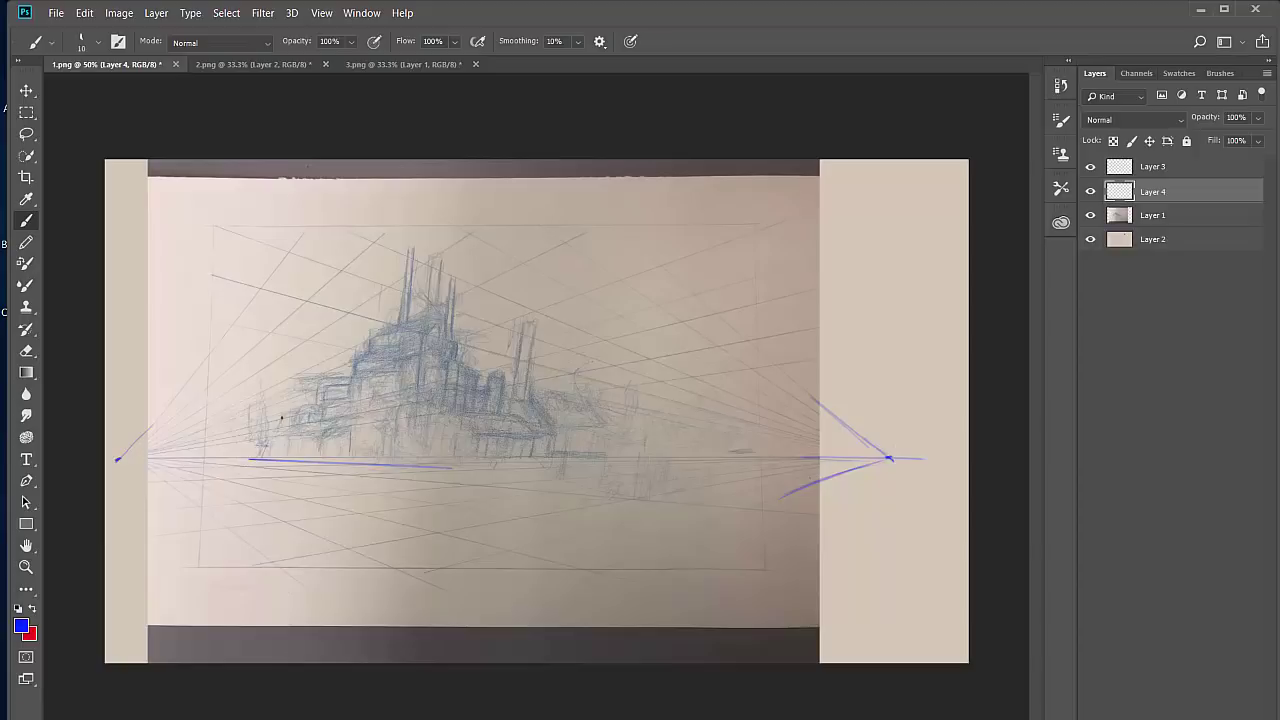
left_click_drag(281, 418, 284, 420)
mouse_move(226, 463)
left_mouse_down()
mouse_move(462, 489)
mouse_move(305, 469)
left_mouse_up()
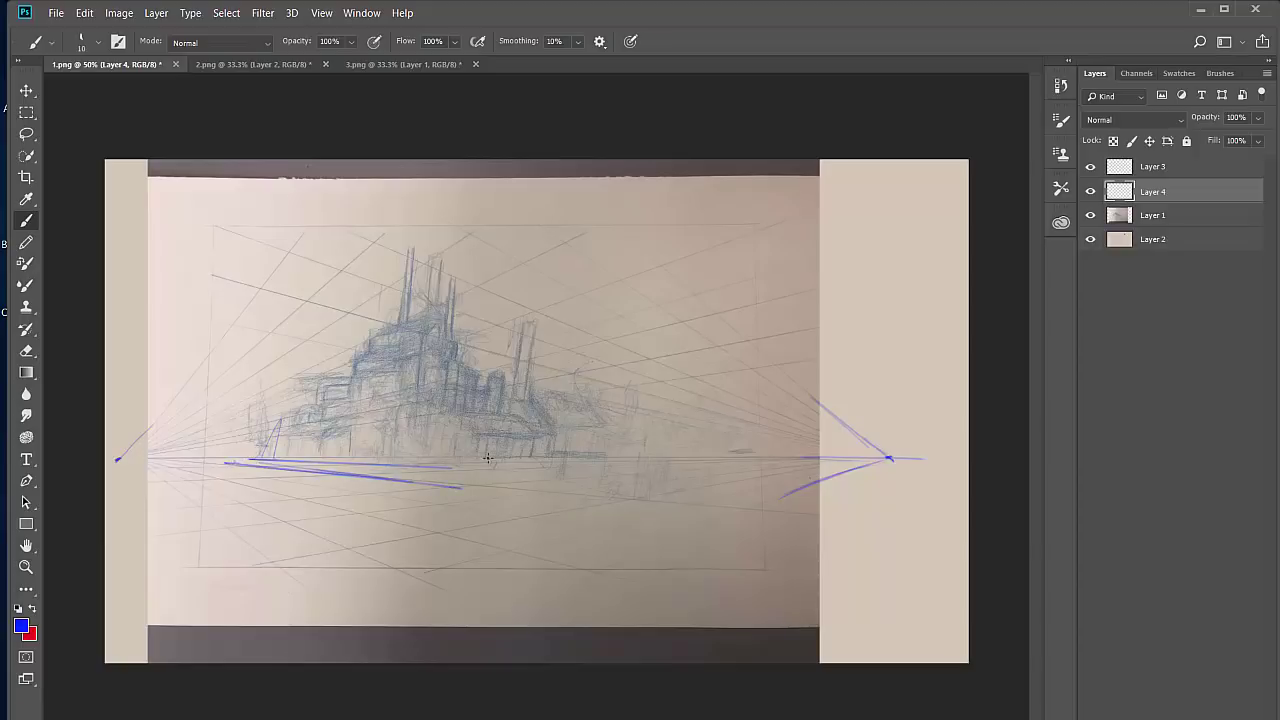
left_click_drag(447, 467, 666, 460)
left_click_drag(455, 488, 818, 459)
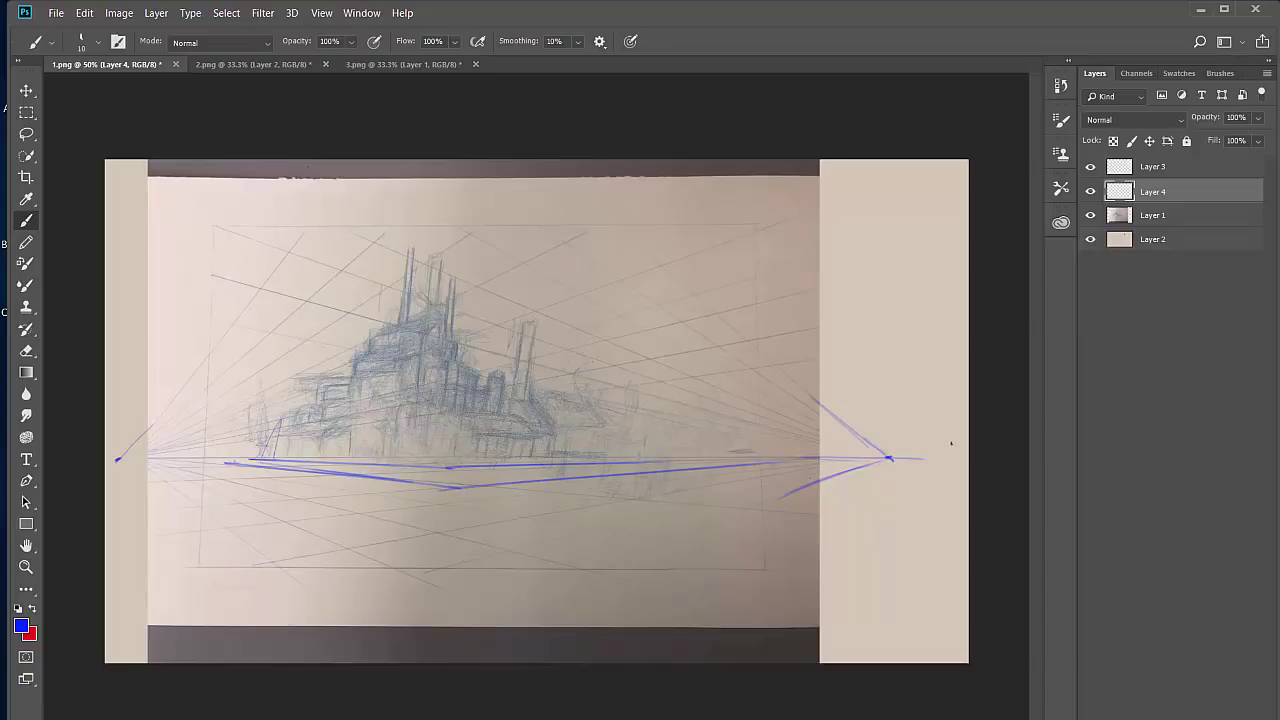
Step: Sketch a tall water tower and a row of low rounded shapes along the horizon to the complex's right
left_click_drag(744, 461, 647, 458)
mouse_move(657, 458)
left_mouse_down()
mouse_move(654, 381)
mouse_move(652, 461)
mouse_move(651, 387)
mouse_move(643, 427)
mouse_move(639, 387)
mouse_move(624, 448)
left_mouse_up()
mouse_move(617, 389)
left_mouse_down()
mouse_move(661, 390)
mouse_move(647, 357)
mouse_move(624, 370)
mouse_move(618, 355)
mouse_move(605, 403)
mouse_move(612, 460)
left_mouse_up()
mouse_move(650, 438)
left_mouse_down()
mouse_move(648, 452)
mouse_move(724, 452)
mouse_move(644, 440)
left_mouse_up()
mouse_move(724, 452)
left_mouse_down()
mouse_move(731, 438)
mouse_move(744, 448)
left_mouse_up()
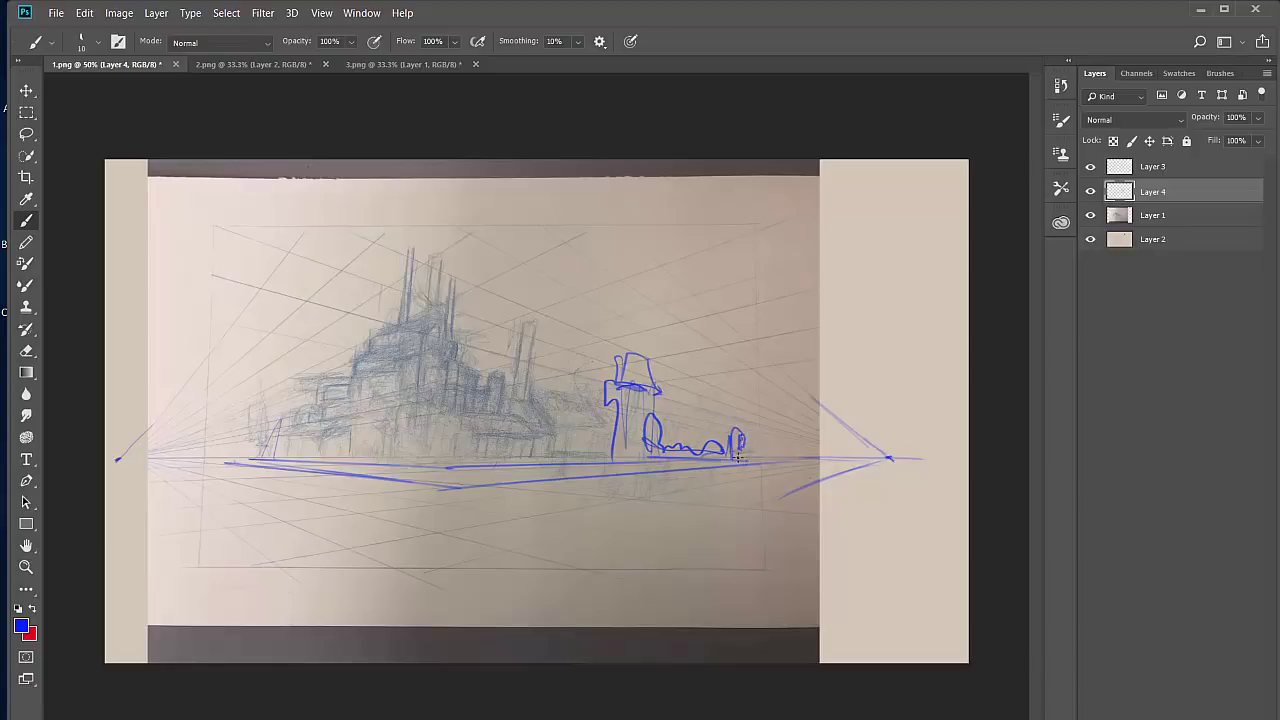
left_click_drag(757, 453, 758, 462)
left_click_drag(598, 388, 613, 386)
Step: Draw a perimeter wall with an arched gate, posts and a small end turret along the complex's left base line
left_click_drag(433, 469, 263, 455)
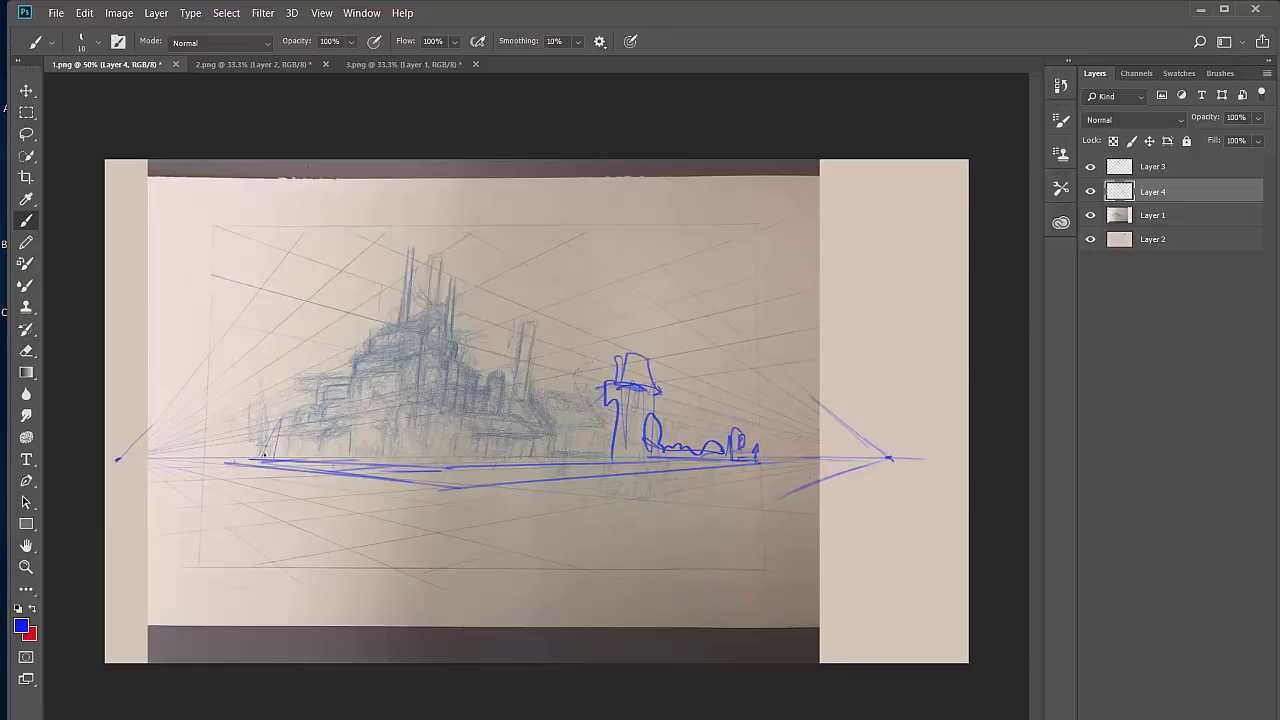
left_click_drag(446, 467, 445, 436)
mouse_move(445, 437)
left_mouse_down()
mouse_move(446, 470)
mouse_move(433, 438)
left_mouse_up()
mouse_move(412, 437)
left_mouse_down()
mouse_move(431, 439)
mouse_move(393, 463)
mouse_move(390, 437)
mouse_move(355, 461)
mouse_move(355, 442)
mouse_move(361, 458)
left_mouse_up()
left_click_drag(367, 429, 373, 451)
mouse_move(376, 429)
left_mouse_down()
mouse_move(382, 454)
mouse_move(382, 443)
left_mouse_up()
left_click_drag(348, 453, 376, 455)
mouse_move(371, 424)
left_mouse_down()
mouse_move(371, 460)
mouse_move(372, 448)
left_mouse_up()
mouse_move(373, 432)
left_mouse_down()
mouse_move(379, 464)
mouse_move(349, 460)
left_mouse_up()
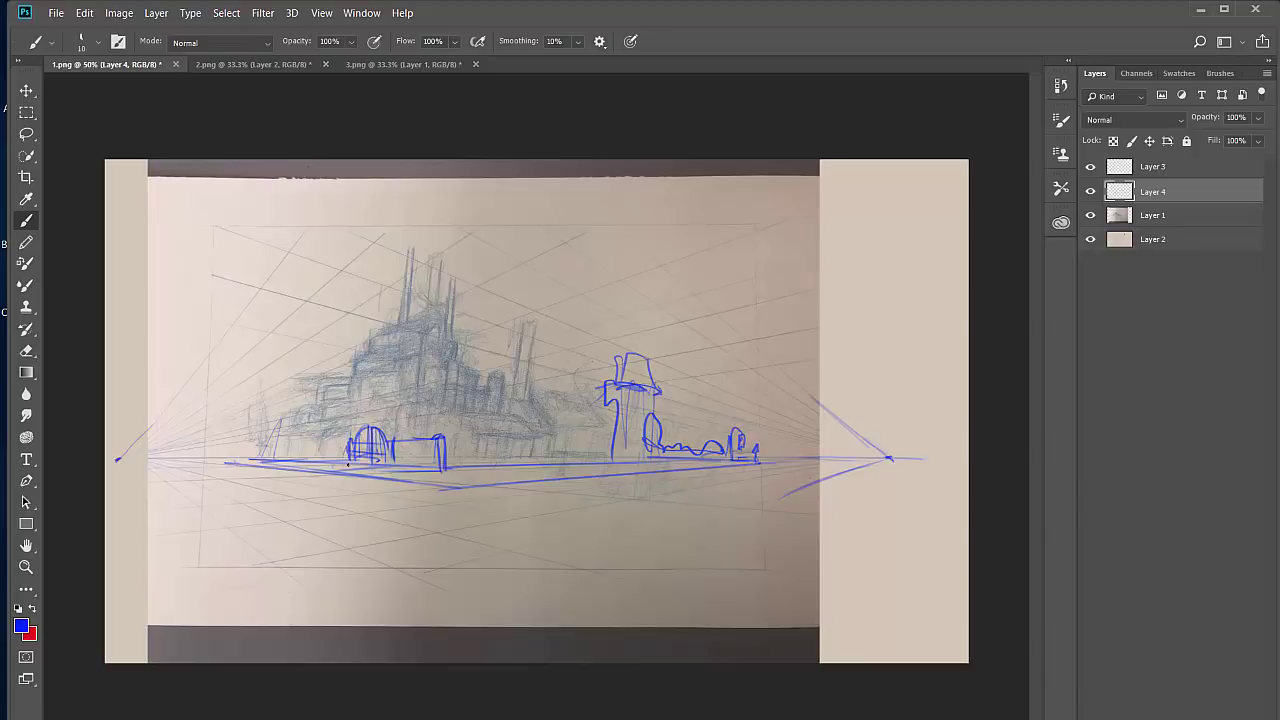
mouse_move(250, 446)
left_mouse_down()
mouse_move(348, 444)
mouse_move(284, 446)
mouse_move(318, 464)
mouse_move(269, 460)
mouse_move(246, 414)
mouse_move(238, 452)
mouse_move(279, 440)
left_mouse_up()
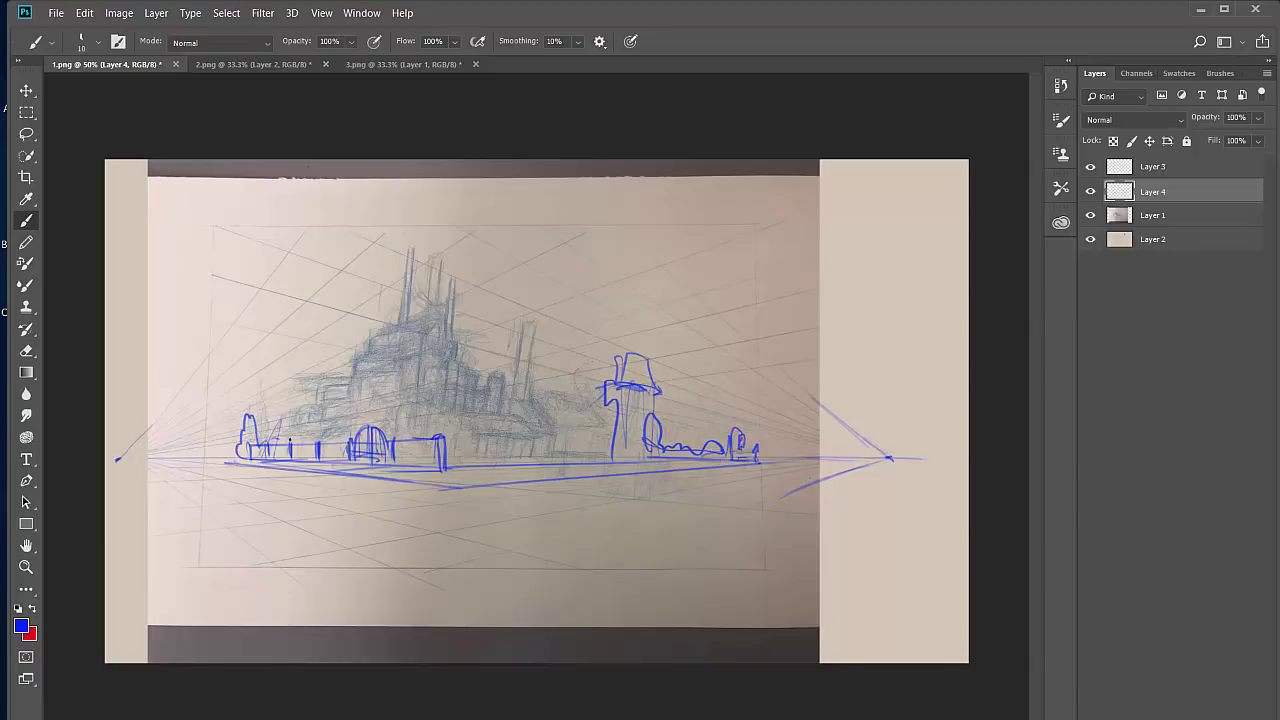
Step: Draw two bold ground lines fanning from the left vanishing point across the foreground below the complex
left_click_drag(128, 462, 448, 507)
left_click_drag(120, 460, 458, 586)
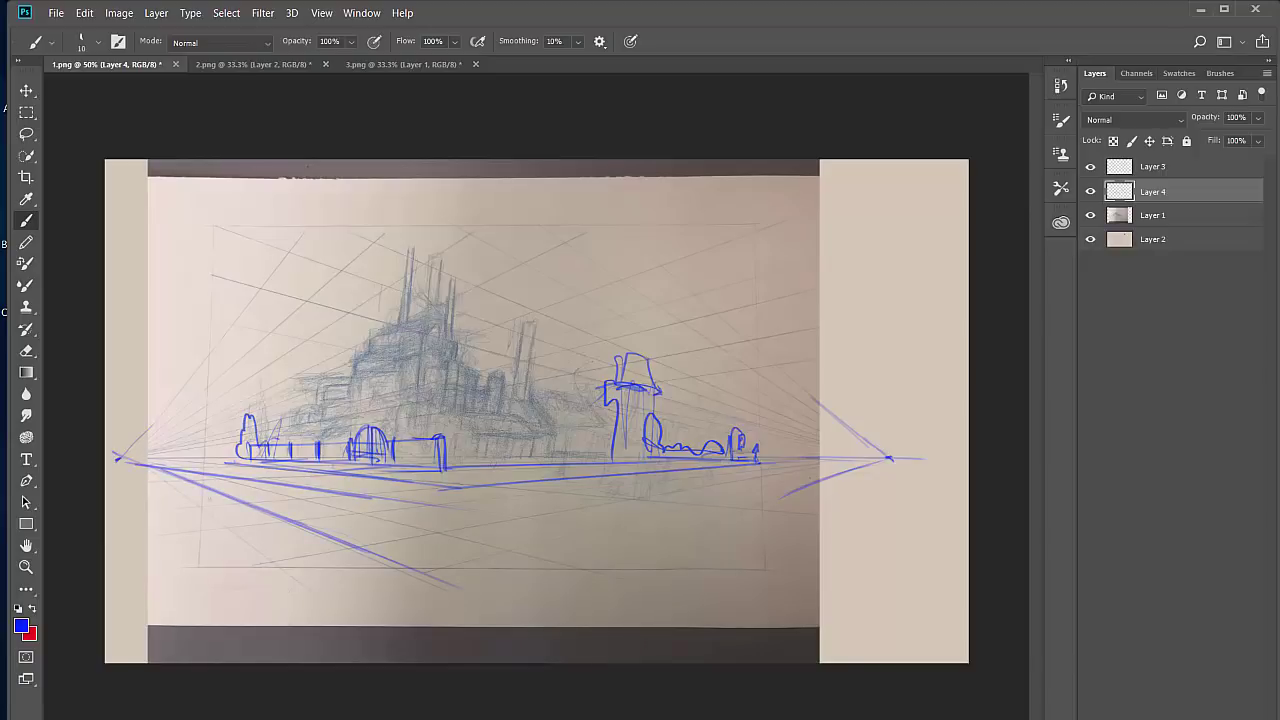
left_click_drag(204, 517, 244, 506)
key("z")
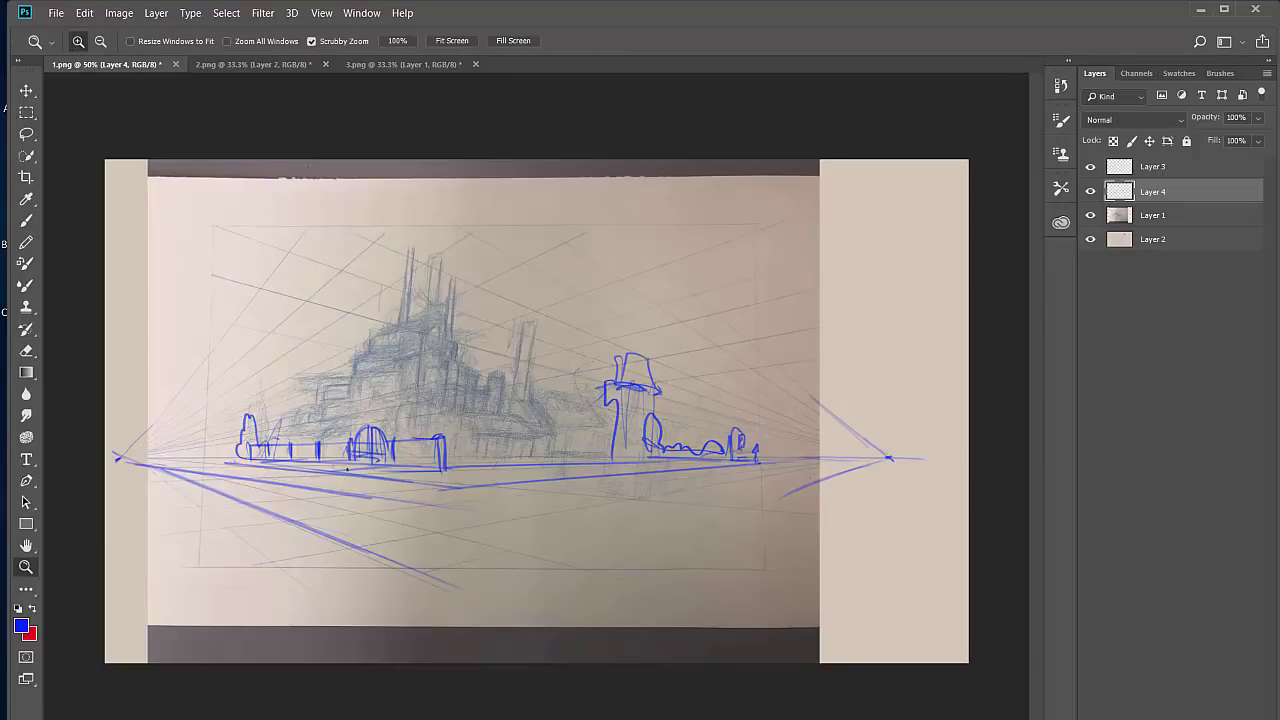
left_click_drag(180, 529, 331, 497)
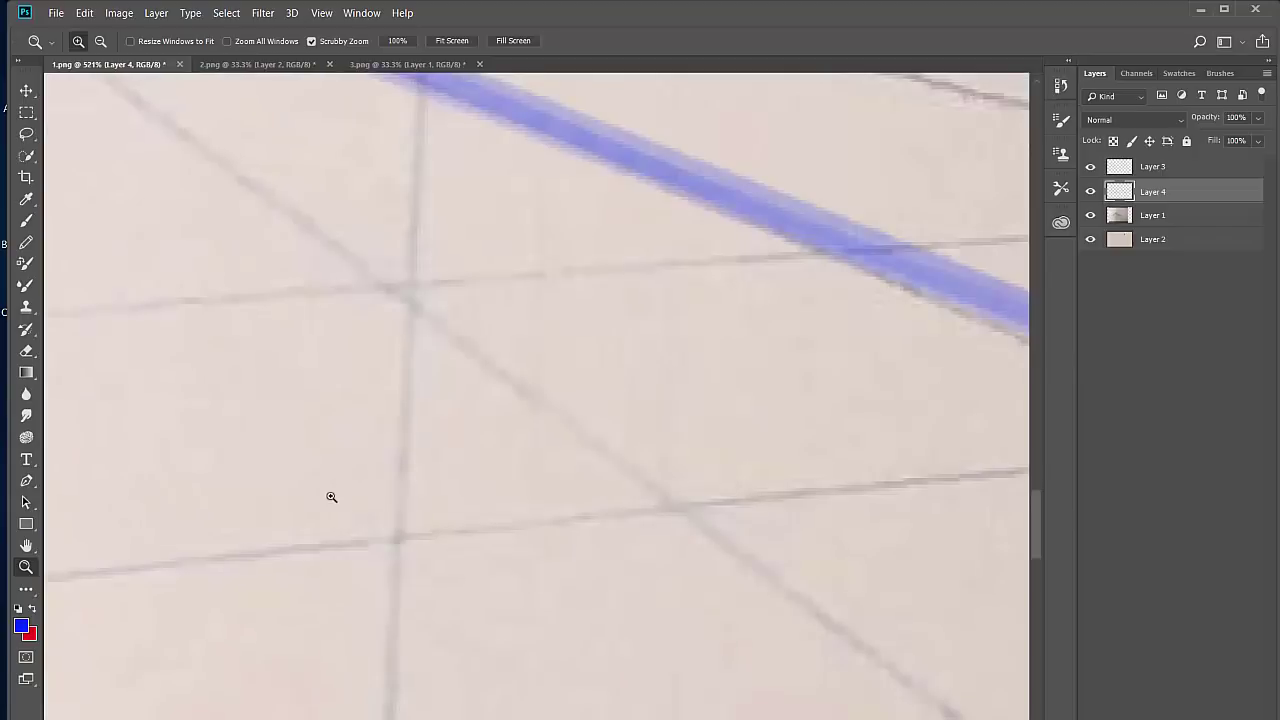
key("ctrl+minus")
key("ctrl+minus")
key("ctrl+minus")
key("ctrl+minus")
key("ctrl+minus")
key("ctrl+minus")
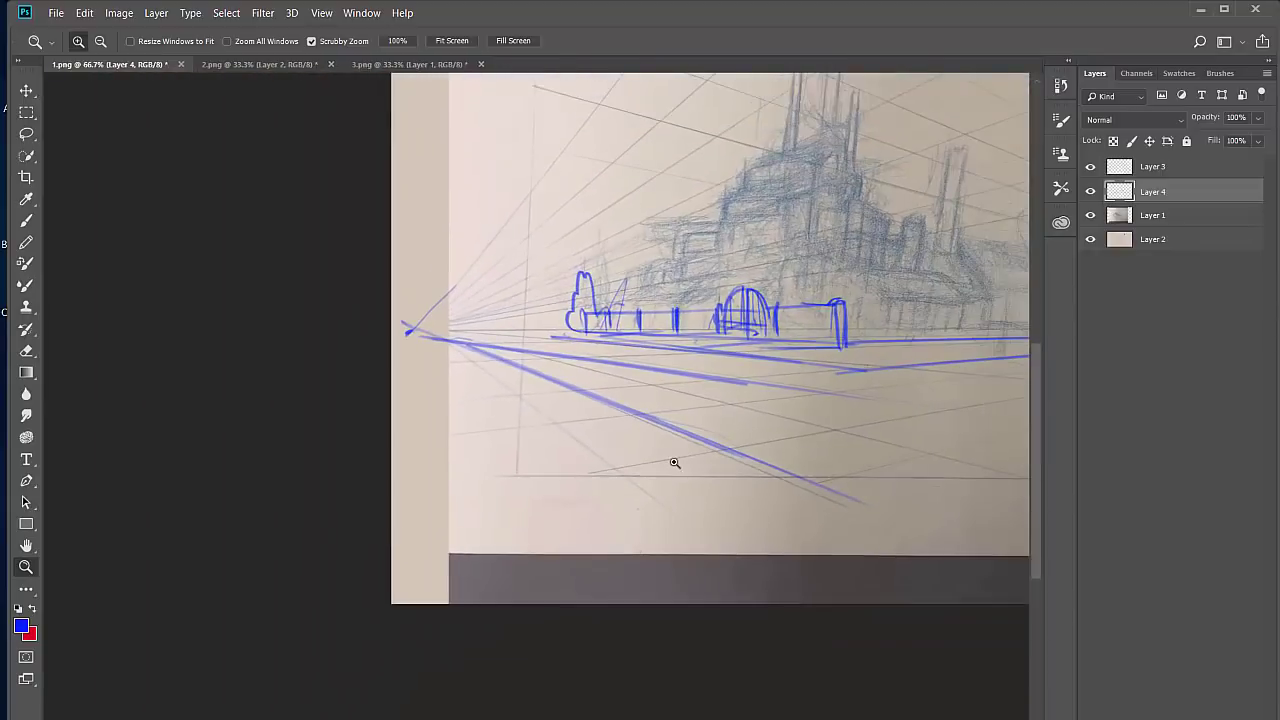
left_click_drag(717, 463, 342, 601)
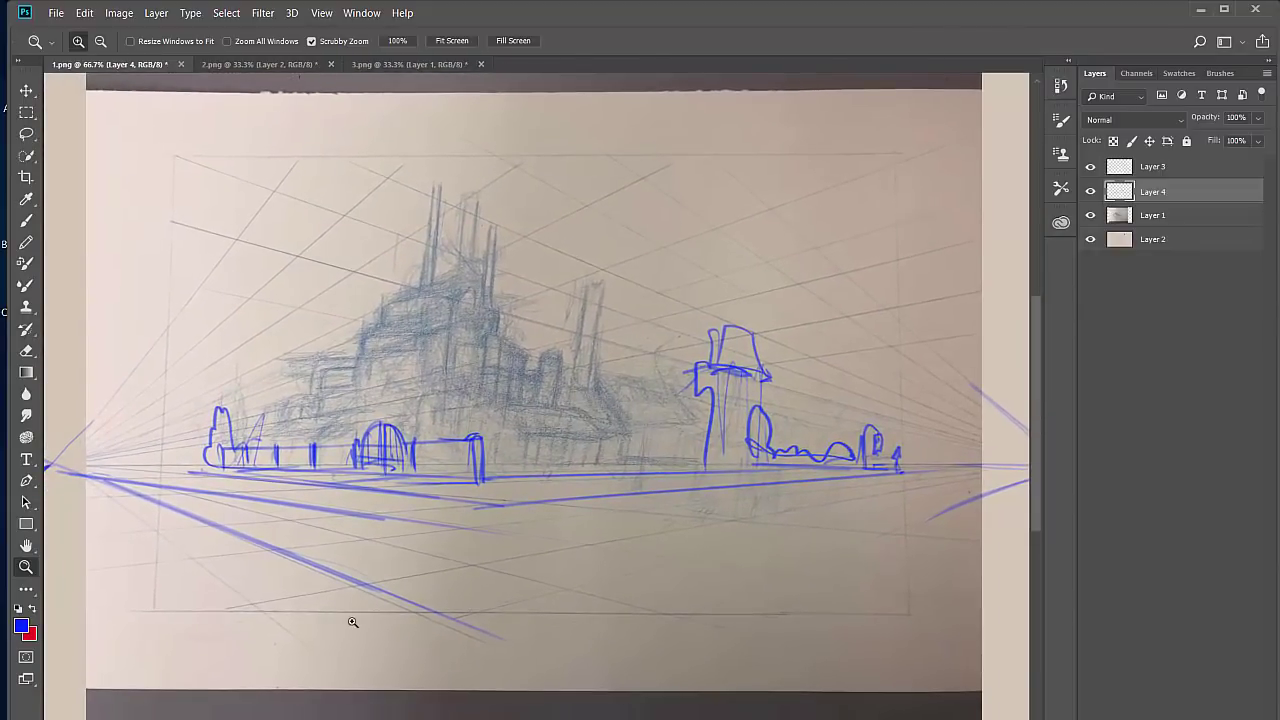
key("ctrl+minus")
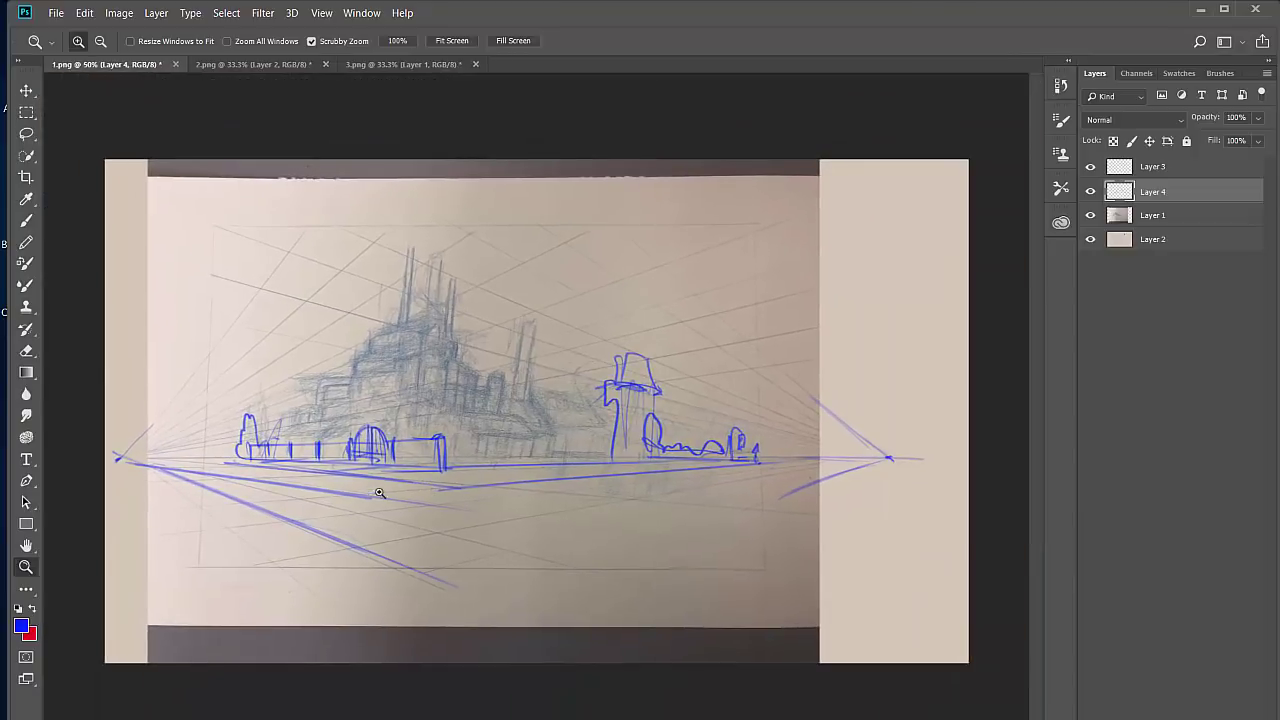
Step: Sketch a low building with a small columned front and roofline along the foreground road at the paper's left edge
key("b")
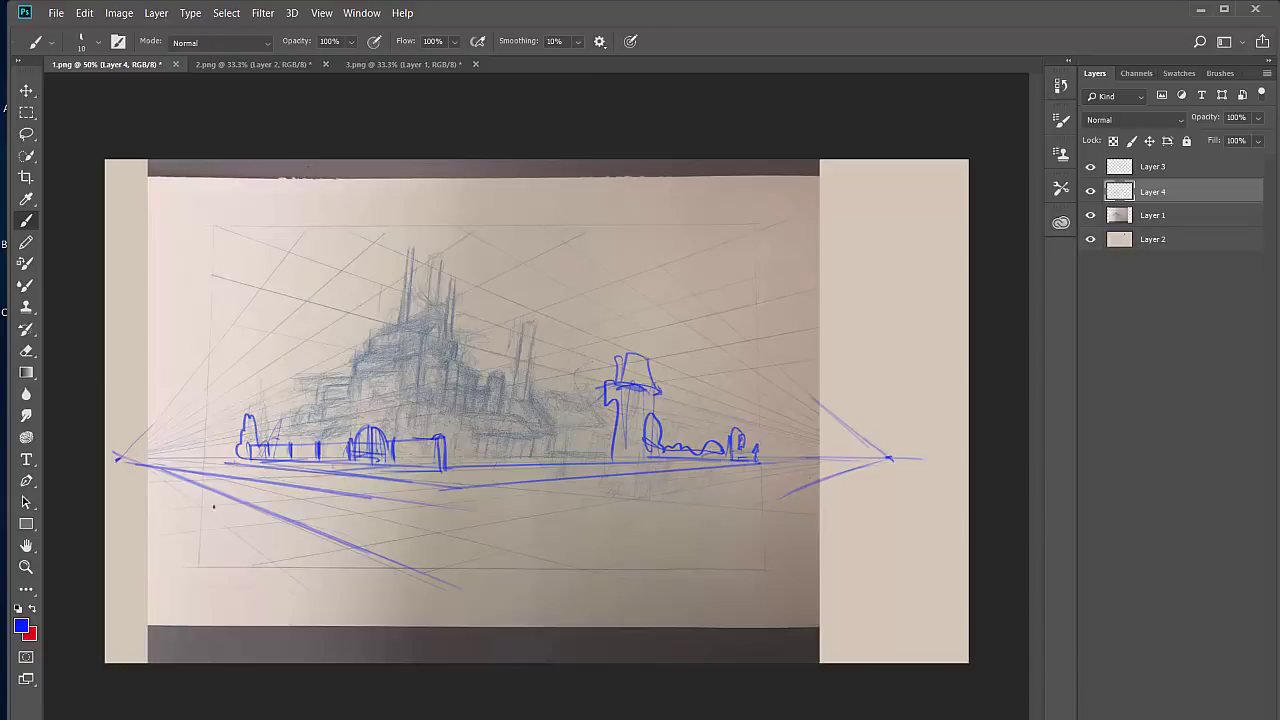
mouse_move(175, 508)
left_mouse_down()
mouse_move(236, 502)
mouse_move(207, 505)
left_mouse_up()
mouse_move(205, 446)
left_mouse_down()
mouse_move(205, 488)
mouse_move(190, 455)
mouse_move(218, 452)
mouse_move(168, 416)
left_mouse_up()
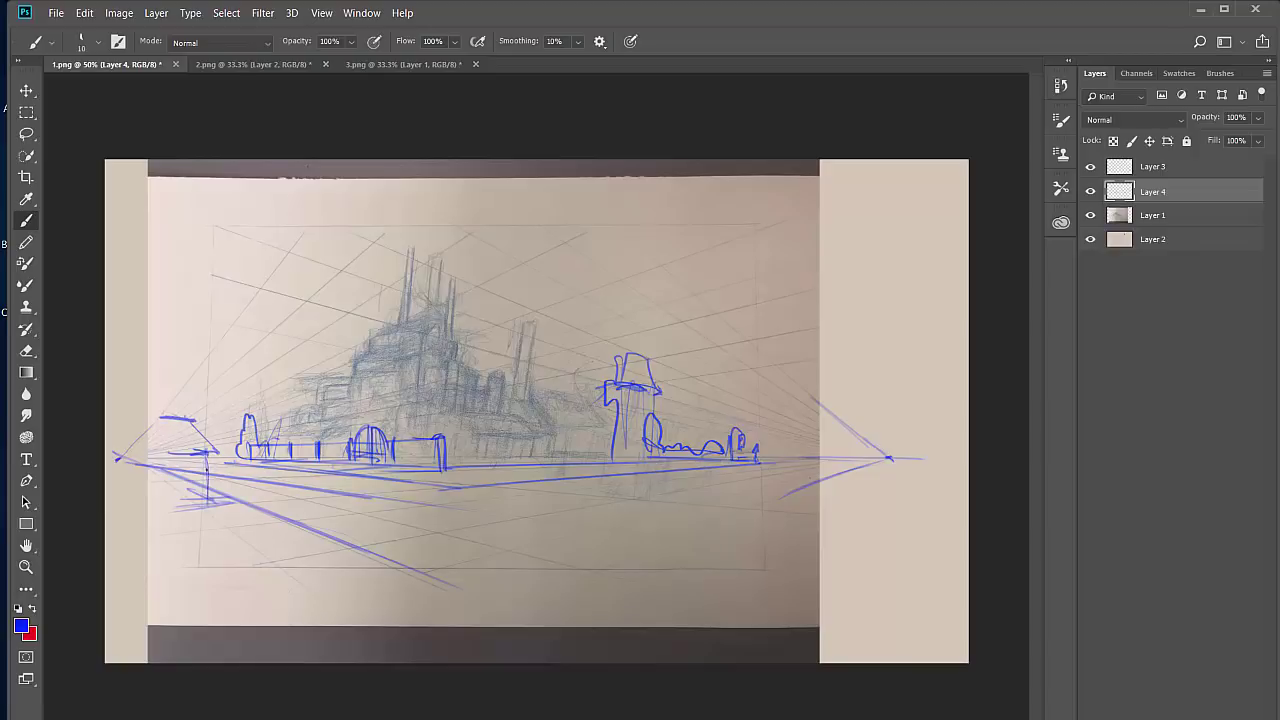
mouse_move(207, 458)
left_mouse_down()
mouse_move(194, 504)
mouse_move(242, 525)
left_mouse_up()
left_click_drag(168, 510, 168, 536)
left_click_drag(176, 505, 186, 534)
mouse_move(160, 497)
left_mouse_down()
mouse_move(196, 495)
mouse_move(208, 512)
left_mouse_up()
Step: Draw a tree with an elliptical base, short trunk and lobed crown beside the low building
mouse_move(206, 500)
left_mouse_down()
mouse_move(206, 531)
mouse_move(274, 519)
left_mouse_up()
mouse_move(224, 508)
left_mouse_down()
mouse_move(251, 500)
mouse_move(250, 522)
mouse_move(262, 507)
mouse_move(252, 520)
left_mouse_up()
left_click_drag(242, 474, 242, 512)
left_click_drag(252, 452, 250, 426)
mouse_move(228, 414)
left_mouse_down()
mouse_move(250, 428)
mouse_move(224, 458)
mouse_move(276, 466)
mouse_move(246, 490)
mouse_move(216, 436)
mouse_move(260, 482)
left_mouse_up()
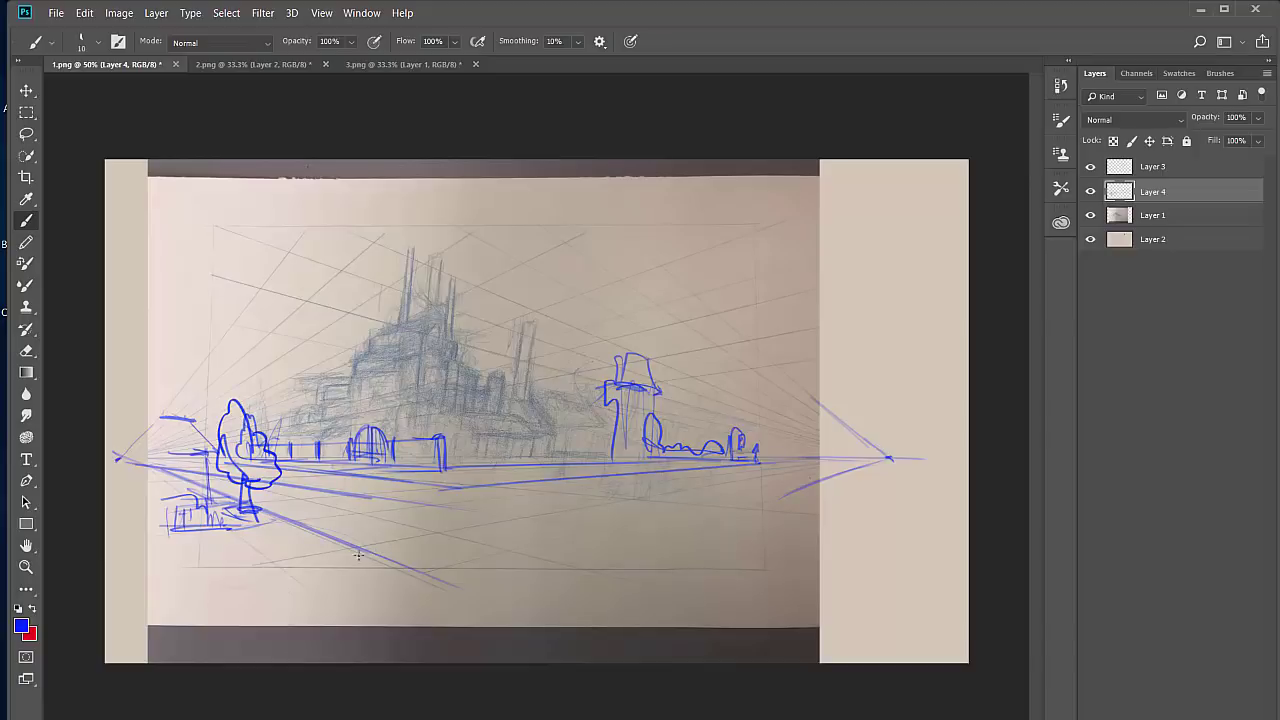
Step: Add receding path edges below the tree, extend its base downward, and draw a flat ellipse on the lower ground line
left_click_drag(390, 564, 378, 567)
mouse_move(313, 597)
left_mouse_down()
mouse_move(229, 529)
mouse_move(160, 534)
mouse_move(250, 540)
left_mouse_up()
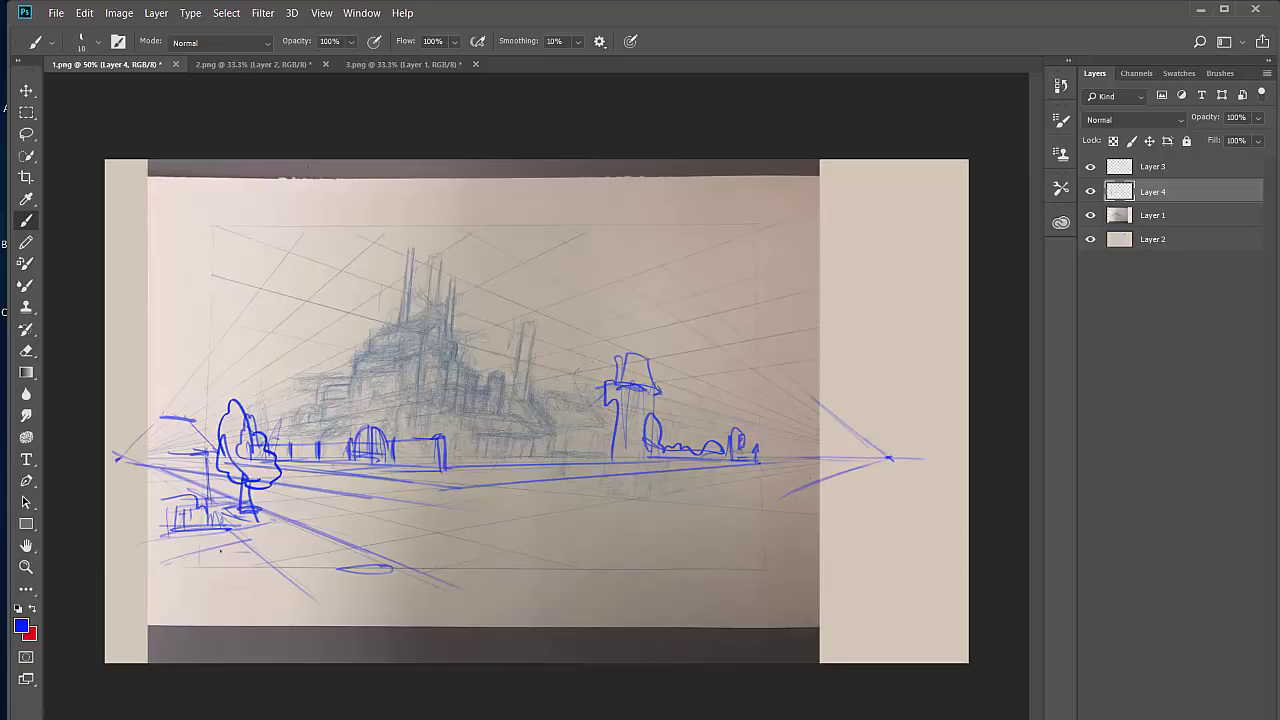
left_click_drag(164, 564, 239, 550)
mouse_move(242, 519)
left_mouse_down()
mouse_move(242, 546)
mouse_move(260, 511)
mouse_move(247, 521)
mouse_move(228, 510)
mouse_move(252, 506)
mouse_move(242, 546)
left_mouse_up()
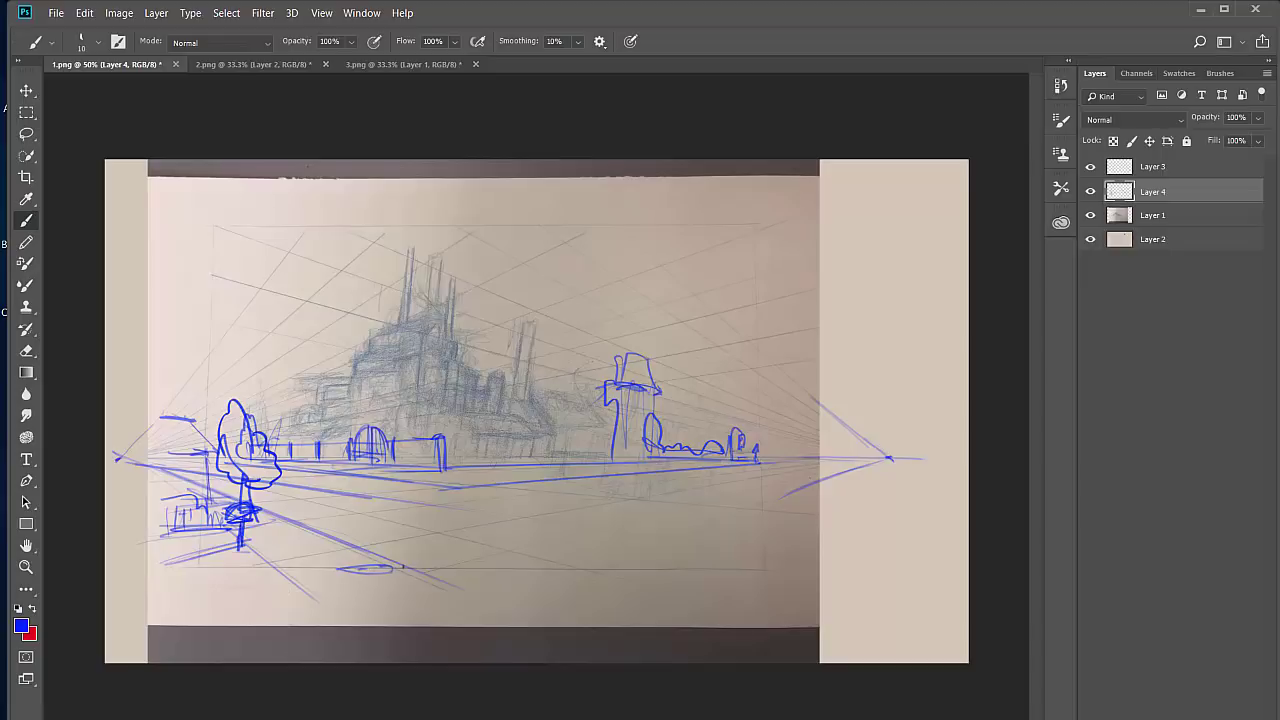
Step: Try a larger foreground tree with a thick trunk and full crown growing from the flat ellipse
mouse_move(356, 572)
left_mouse_down()
mouse_move(394, 564)
mouse_move(407, 578)
left_mouse_up()
left_click_drag(374, 570, 412, 574)
mouse_move(390, 522)
left_mouse_down()
mouse_move(374, 566)
mouse_move(398, 572)
left_mouse_up()
mouse_move(416, 424)
left_mouse_down()
mouse_move(410, 398)
mouse_move(358, 518)
left_mouse_up()
mouse_move(410, 400)
left_mouse_down()
mouse_move(456, 470)
mouse_move(452, 522)
mouse_move(372, 500)
mouse_move(414, 576)
left_mouse_up()
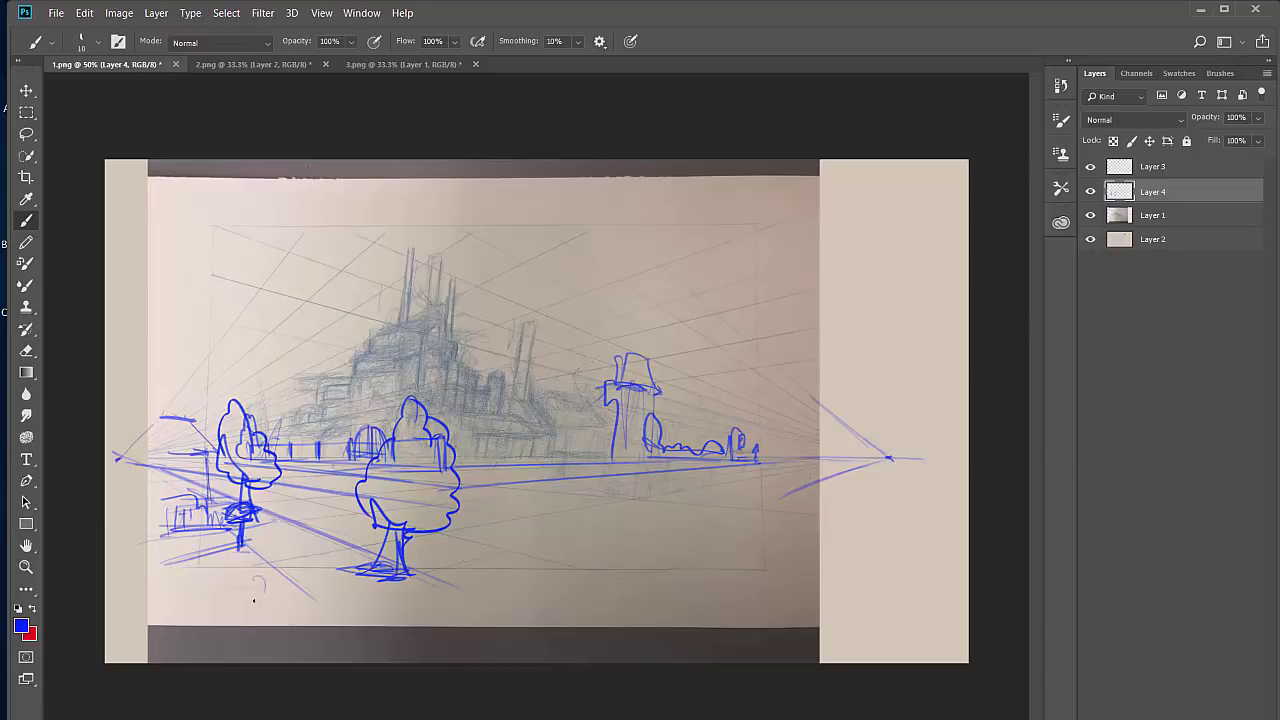
Step: Undo the strokes of the larger foreground tree, keeping the flat ellipse
key("ctrl+z")
left_click_drag(420, 299, 410, 497)
key("ctrl+z")
key("ctrl+z")
key("ctrl+z")
key("ctrl+z")
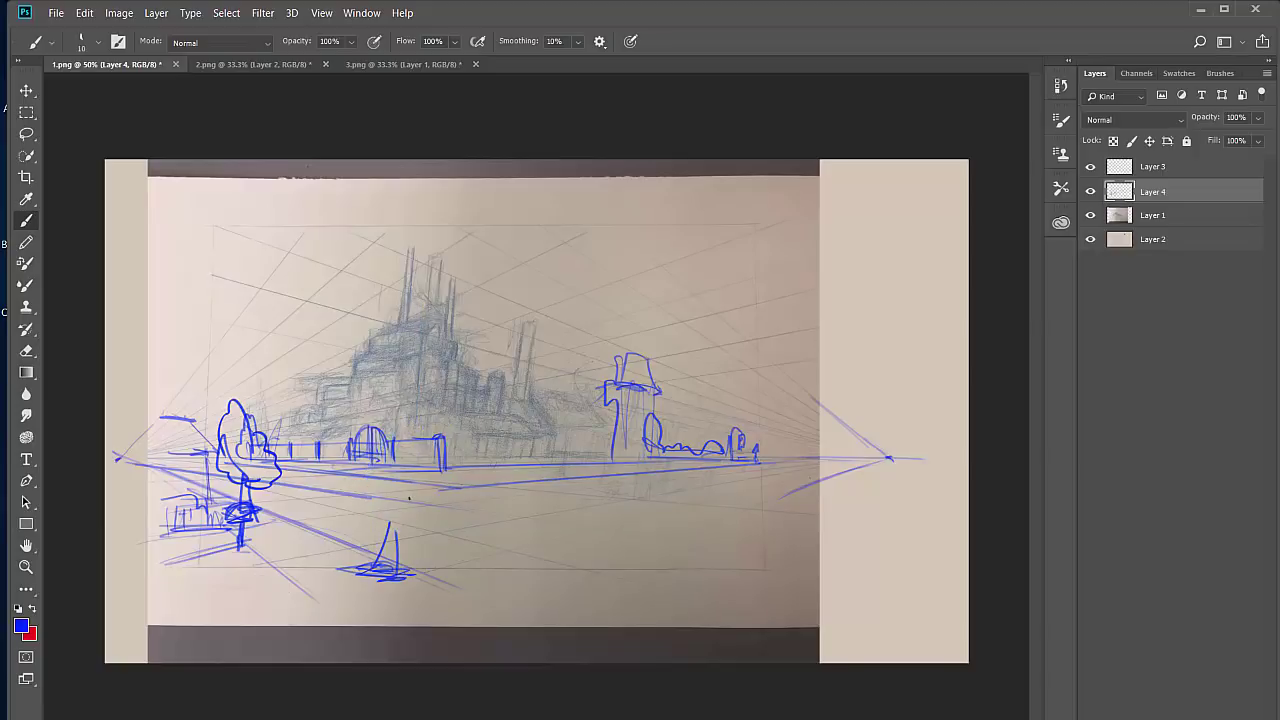
key("ctrl+z")
key("ctrl+z")
key("ctrl+z")
key("ctrl+z")
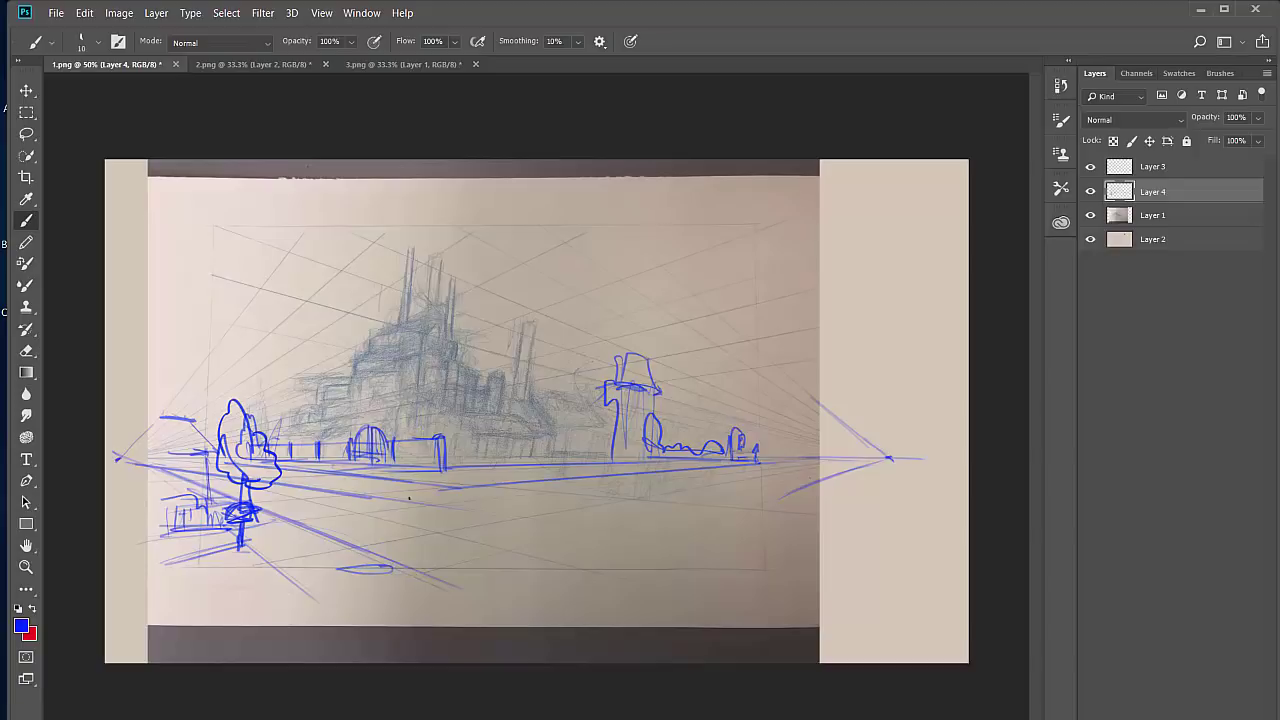
Step: Draw road edges between the tree and the ellipse, and sketch a small hut front with vertical posts on it
left_click_drag(244, 550, 306, 530)
left_click_drag(297, 575, 357, 556)
left_click_drag(283, 576, 361, 563)
left_click_drag(369, 535, 374, 557)
mouse_move(362, 534)
left_mouse_down()
mouse_move(360, 560)
mouse_move(370, 533)
mouse_move(386, 532)
mouse_move(376, 564)
mouse_move(352, 560)
mouse_move(372, 562)
left_mouse_up()
left_click_drag(378, 532, 380, 552)
left_click_drag(372, 560, 400, 568)
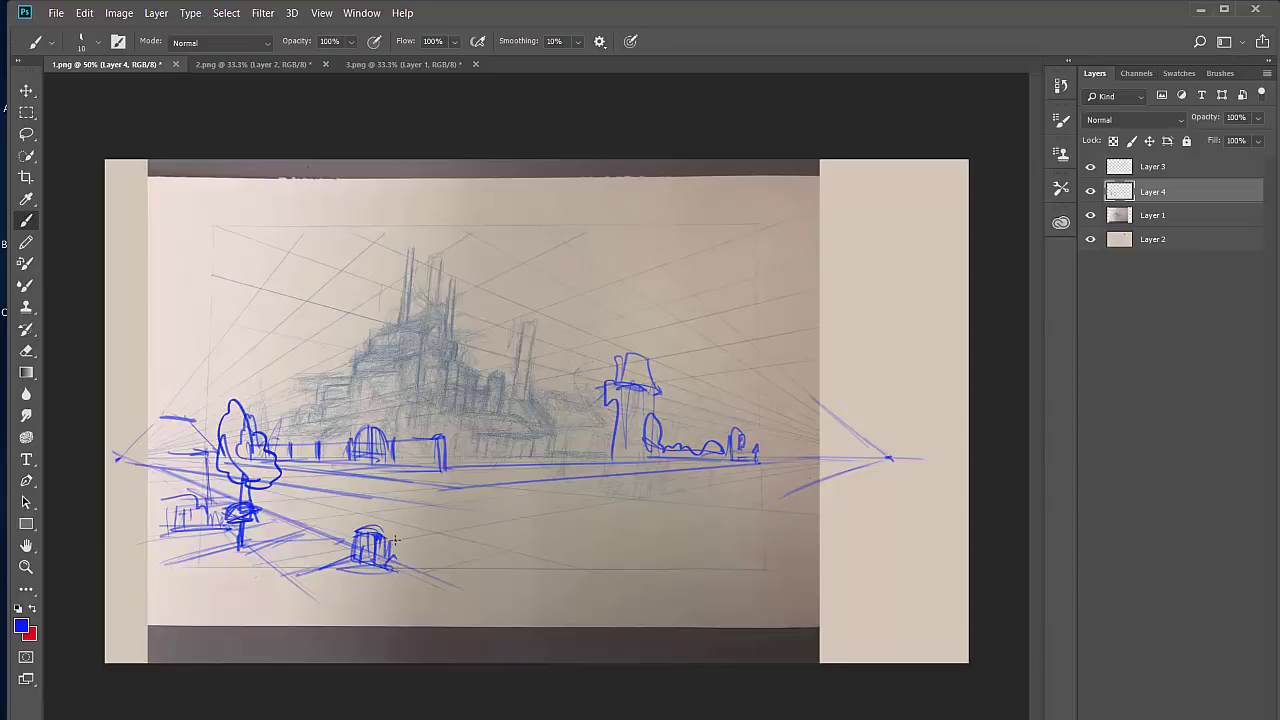
Step: Add a slanted roof, side wall and rounded bushes to the hut, and extend the road line past it
mouse_move(395, 540)
left_mouse_down()
mouse_move(432, 539)
mouse_move(427, 562)
mouse_move(428, 516)
mouse_move(387, 509)
left_mouse_up()
mouse_move(384, 508)
left_mouse_down()
mouse_move(428, 515)
mouse_move(423, 567)
left_mouse_up()
mouse_move(400, 546)
left_mouse_down()
mouse_move(401, 557)
mouse_move(430, 541)
mouse_move(422, 568)
mouse_move(465, 577)
mouse_move(444, 575)
left_mouse_up()
left_click_drag(416, 572, 492, 603)
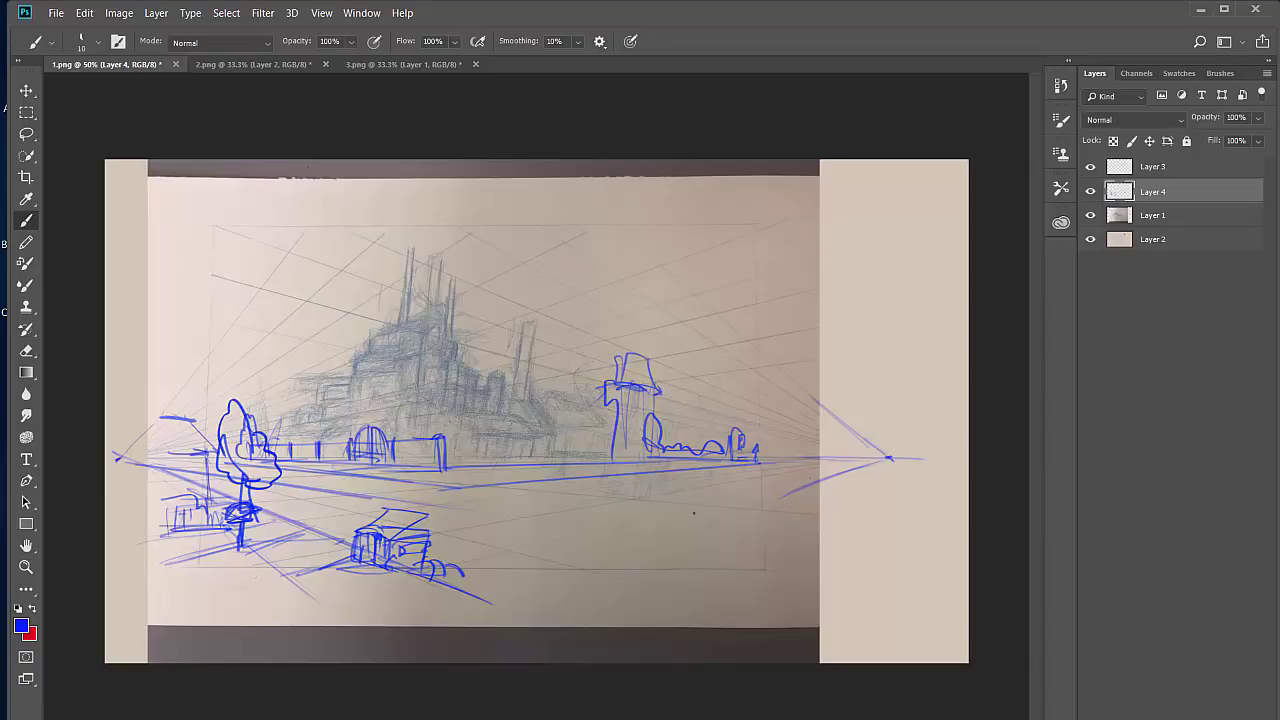
Step: Draw crossing ground lines in the right middle ground, receding toward both vanishing points
left_click_drag(669, 526, 862, 461)
mouse_move(458, 488)
left_mouse_down()
mouse_move(618, 525)
mouse_move(602, 501)
mouse_move(636, 505)
mouse_move(626, 493)
left_mouse_up()
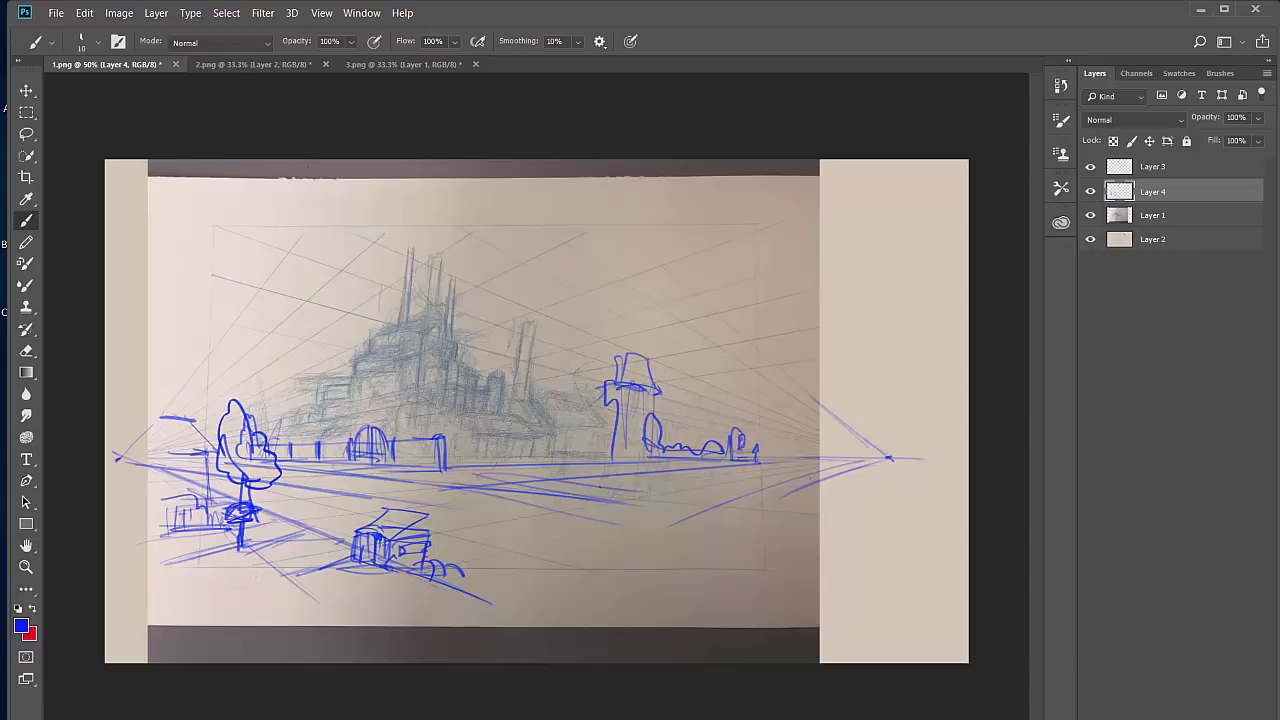
left_click_drag(520, 479, 656, 493)
left_click_drag(656, 496, 788, 473)
mouse_move(658, 492)
left_mouse_down()
mouse_move(784, 474)
mouse_move(762, 506)
left_mouse_up()
left_click_drag(618, 499, 740, 516)
left_click_drag(660, 494, 762, 481)
left_click_drag(868, 464, 688, 512)
left_click_drag(690, 511, 812, 530)
Step: Sketch a boxy building on the right ground lines with a flat slab above it and an outline rising from the slab
mouse_move(752, 443)
left_mouse_down()
mouse_move(747, 514)
mouse_move(778, 464)
mouse_move(830, 464)
left_mouse_up()
mouse_move(750, 466)
left_mouse_down()
mouse_move(750, 434)
mouse_move(786, 433)
mouse_move(834, 474)
left_mouse_up()
mouse_move(780, 434)
left_mouse_down()
mouse_move(780, 405)
mouse_move(836, 397)
left_mouse_up()
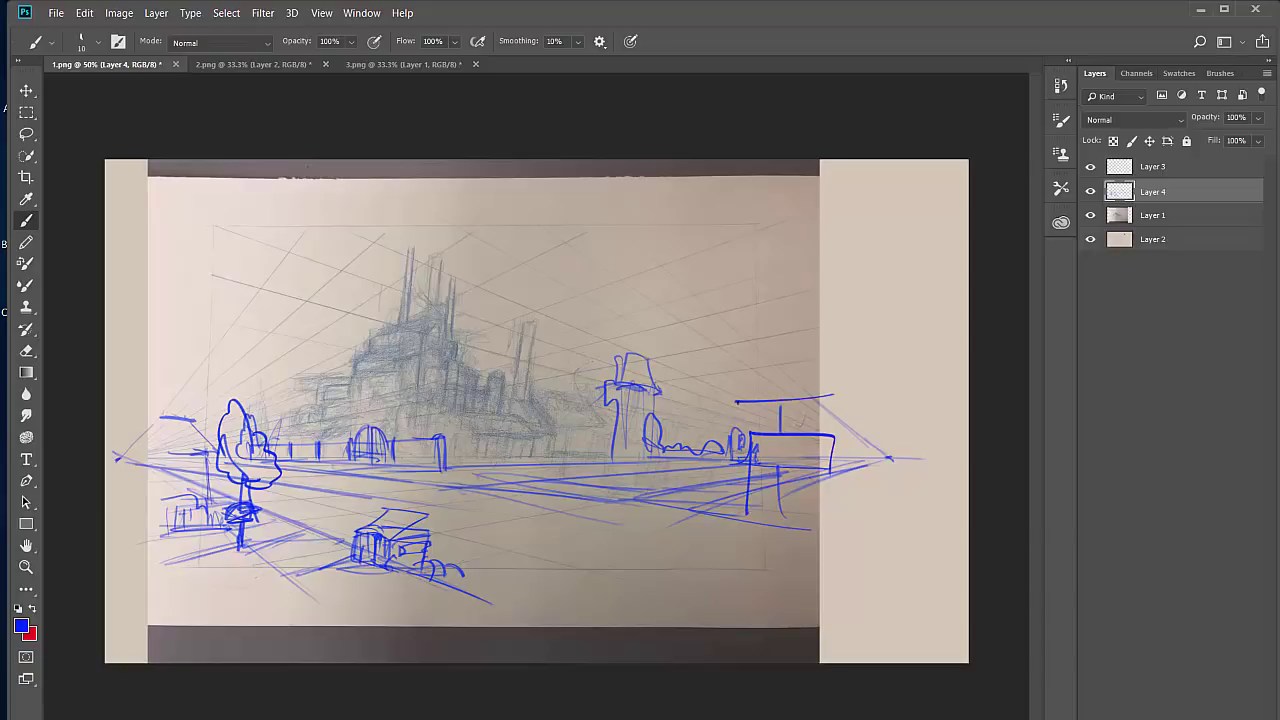
left_click_drag(734, 391, 736, 403)
mouse_move(736, 398)
left_mouse_down()
mouse_move(864, 398)
mouse_move(770, 374)
left_mouse_up()
mouse_move(764, 380)
left_mouse_down()
mouse_move(847, 349)
mouse_move(848, 296)
left_mouse_up()
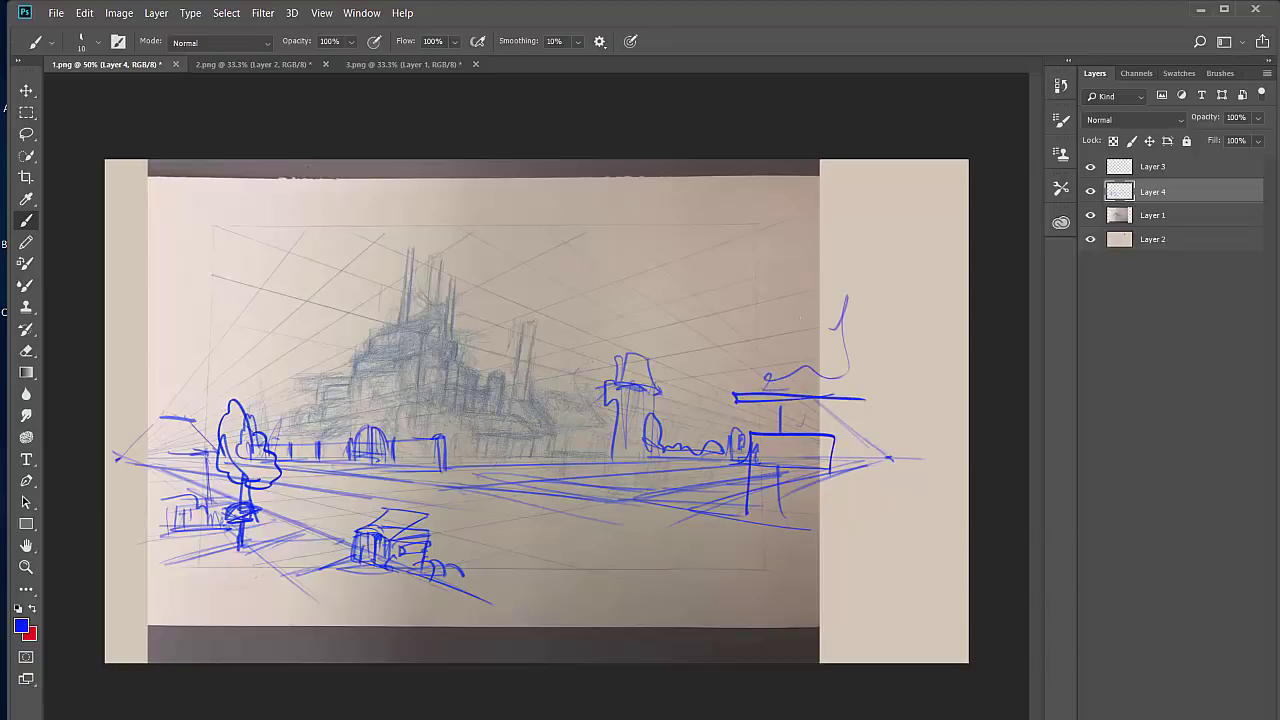
Step: Add a slanted top roof and connecting verticals to the right building, plus a curved ledge in the foreground below it
mouse_move(796, 350)
left_mouse_down()
mouse_move(832, 318)
mouse_move(735, 337)
mouse_move(833, 345)
left_mouse_up()
mouse_move(736, 343)
left_mouse_down()
mouse_move(812, 328)
mouse_move(840, 291)
left_mouse_up()
mouse_move(733, 336)
left_mouse_down()
mouse_move(846, 294)
mouse_move(852, 320)
mouse_move(766, 386)
mouse_move(800, 398)
mouse_move(750, 480)
left_mouse_up()
mouse_move(750, 482)
left_mouse_down()
mouse_move(749, 513)
mouse_move(808, 504)
left_mouse_up()
mouse_move(790, 304)
left_mouse_down()
mouse_move(788, 500)
mouse_move(800, 510)
left_mouse_up()
left_click_drag(800, 560, 704, 592)
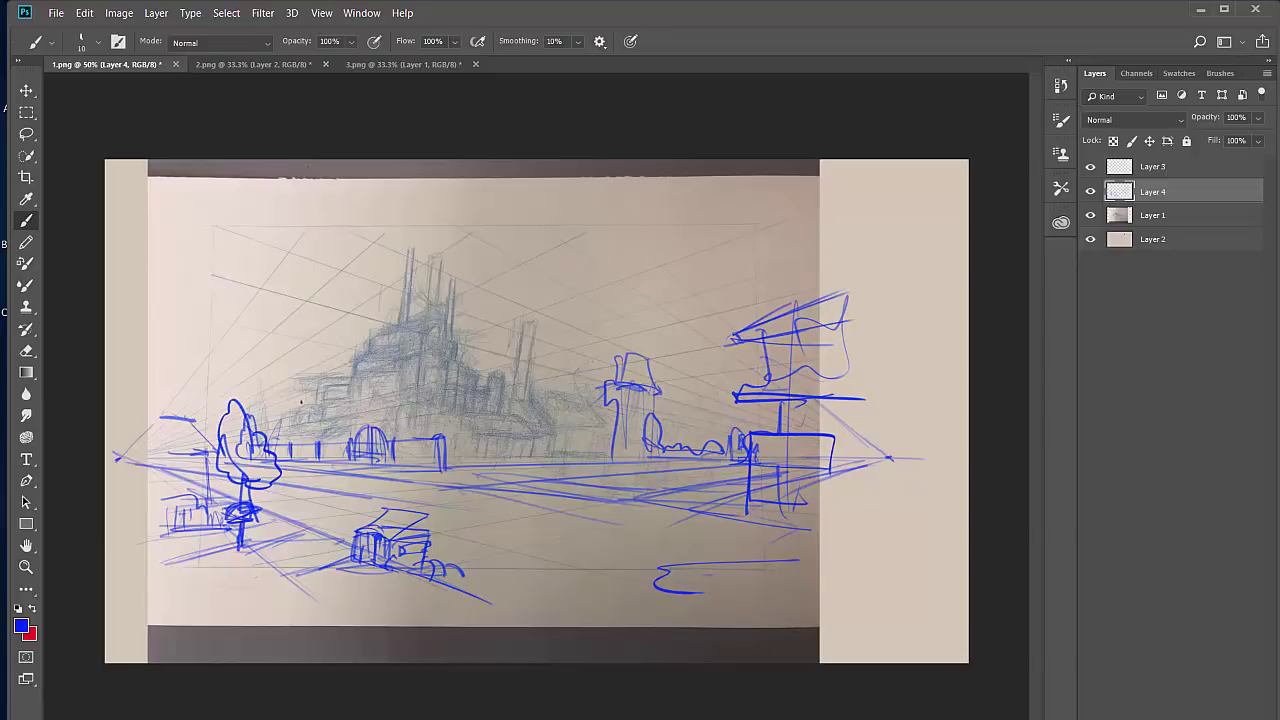
Step: Sketch a hatched slope descending toward the complex above the left tree
mouse_move(302, 402)
left_mouse_down()
mouse_move(202, 342)
mouse_move(253, 361)
mouse_move(281, 395)
mouse_move(213, 355)
mouse_move(246, 382)
mouse_move(191, 376)
mouse_move(280, 424)
left_mouse_up()
left_click_drag(184, 405, 264, 404)
left_click_drag(182, 365, 266, 379)
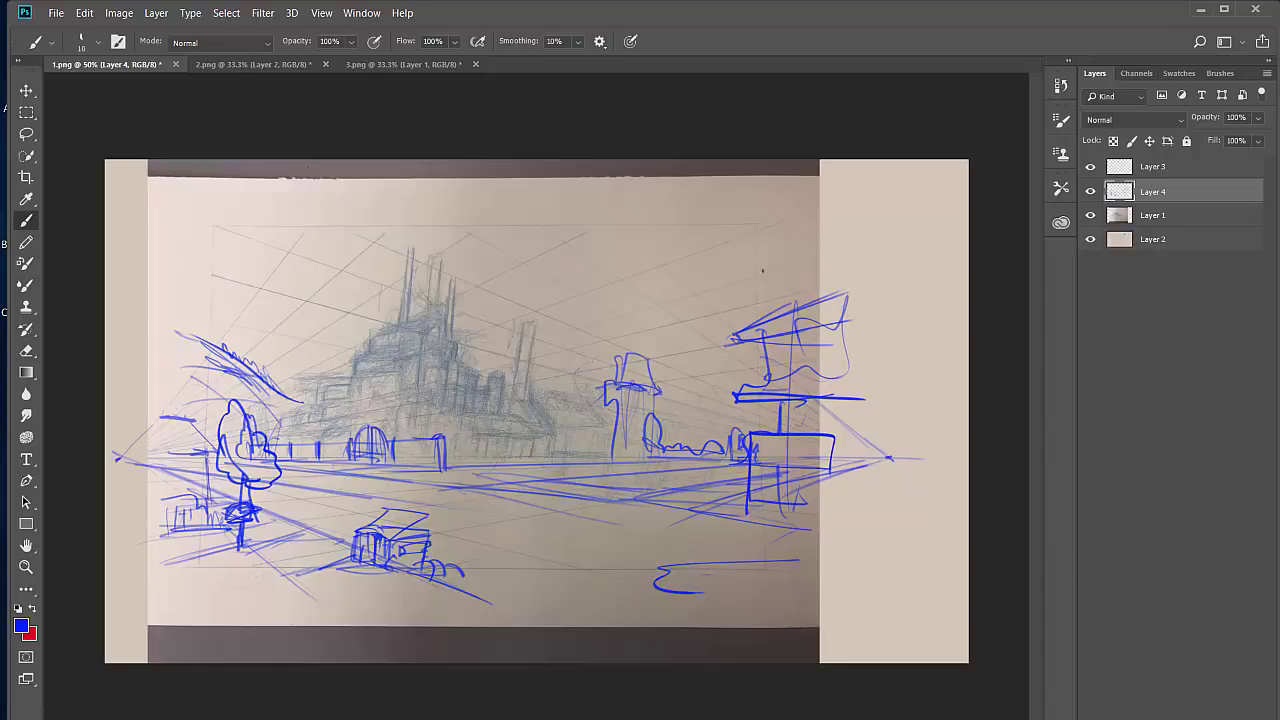
Step: Try tall angular outlines in the sky on both sides of the complex
mouse_move(773, 255)
left_mouse_down()
mouse_move(701, 236)
mouse_move(689, 250)
mouse_move(703, 242)
mouse_move(643, 241)
mouse_move(548, 386)
left_mouse_up()
mouse_move(608, 296)
left_mouse_down()
mouse_move(588, 340)
mouse_move(556, 358)
left_mouse_up()
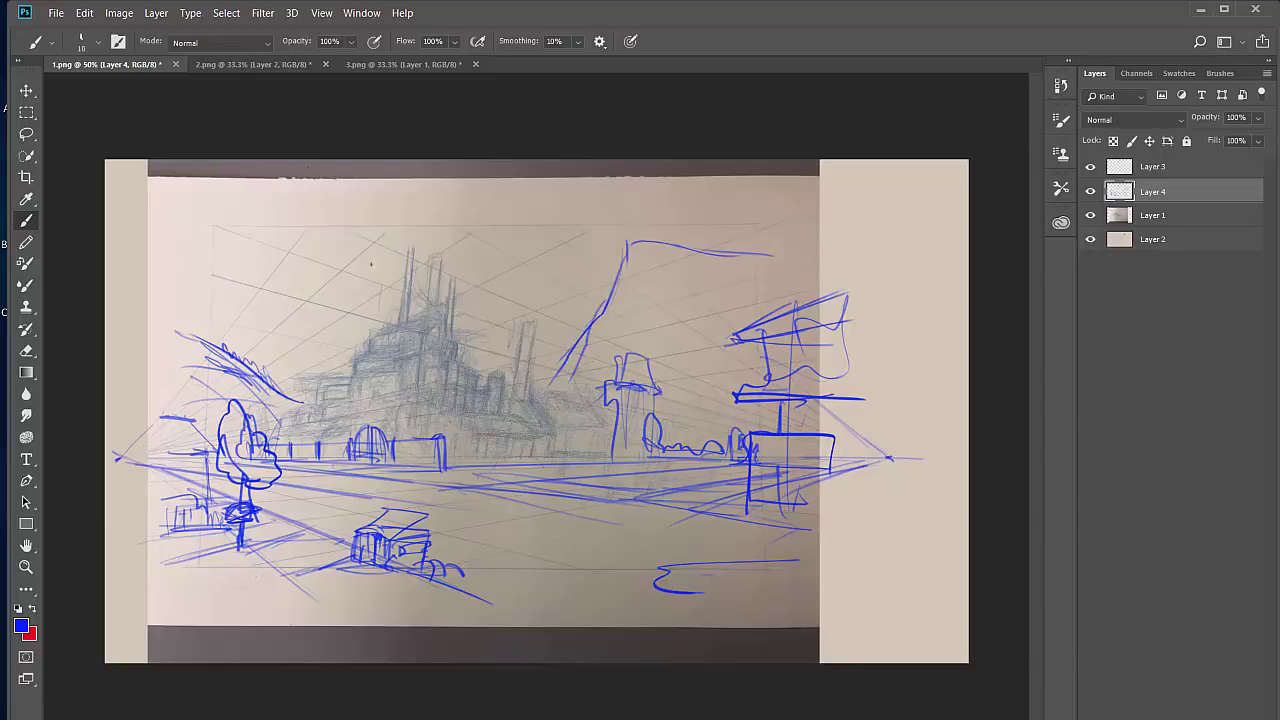
mouse_move(192, 259)
left_mouse_down()
mouse_move(289, 256)
mouse_move(336, 328)
left_mouse_up()
mouse_move(281, 262)
left_mouse_down()
mouse_move(281, 268)
mouse_move(291, 294)
mouse_move(272, 290)
mouse_move(330, 324)
left_mouse_up()
mouse_move(282, 256)
left_mouse_down()
mouse_move(320, 312)
mouse_move(174, 258)
left_mouse_up()
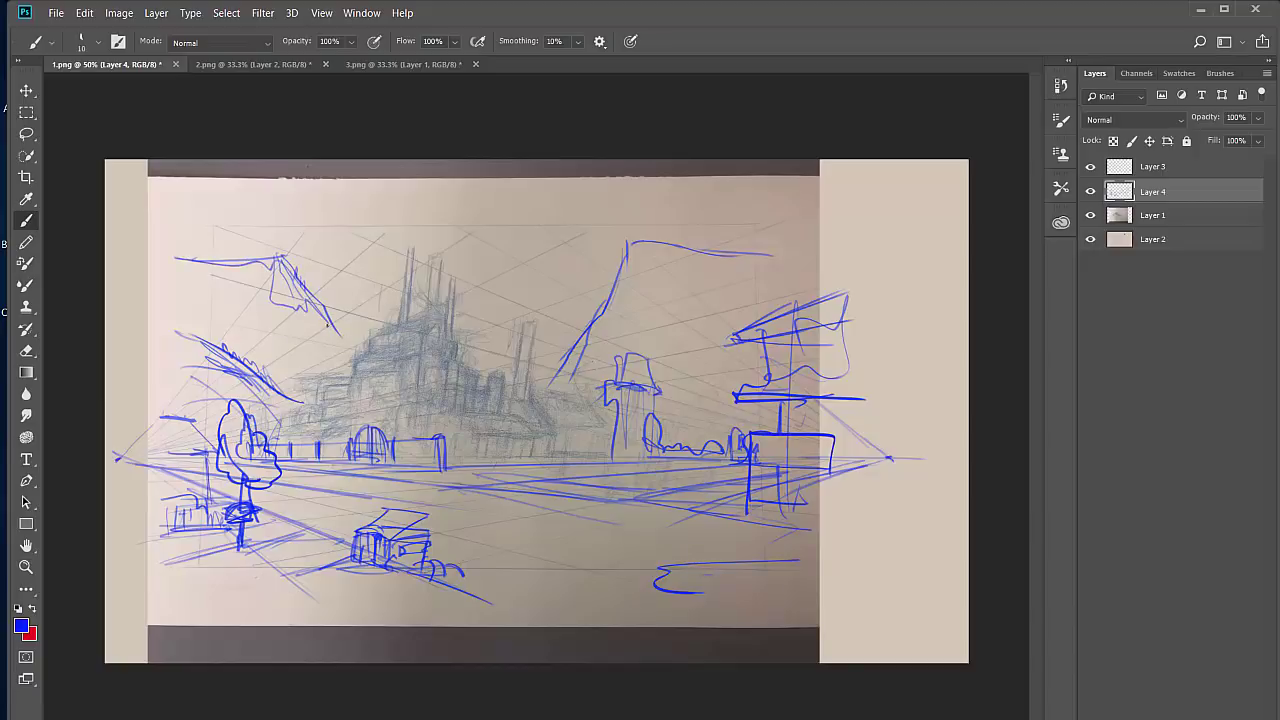
left_click_drag(344, 340, 364, 360)
Step: Undo the angular sky outlines on both sides of the complex
key("ctrl+z")
key("ctrl+z")
key("ctrl+z")
key("ctrl+z")
key("ctrl+z")
key("ctrl+z")
key("ctrl+z")
key("ctrl+z")
key("ctrl+z")
key("ctrl+z")
key("ctrl+z")
key("ctrl+z")
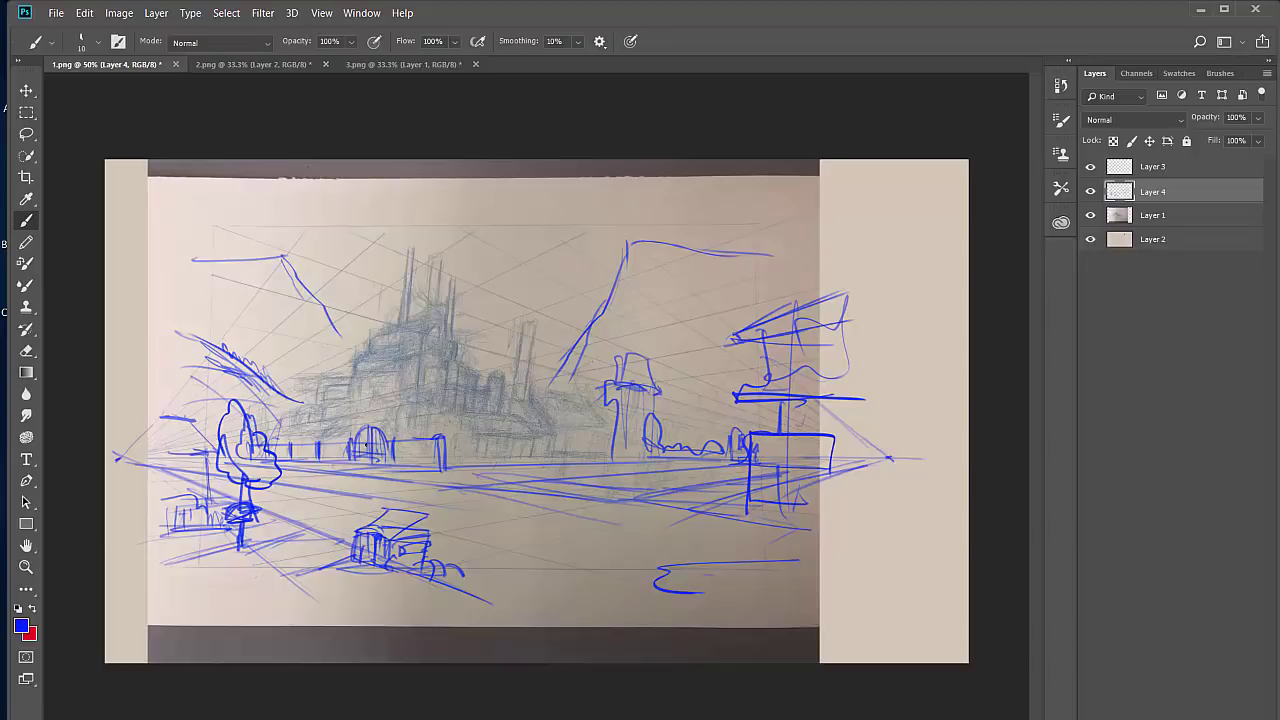
key("ctrl+z")
key("ctrl+z")
key("ctrl+z")
key("ctrl+z")
key("ctrl+z")
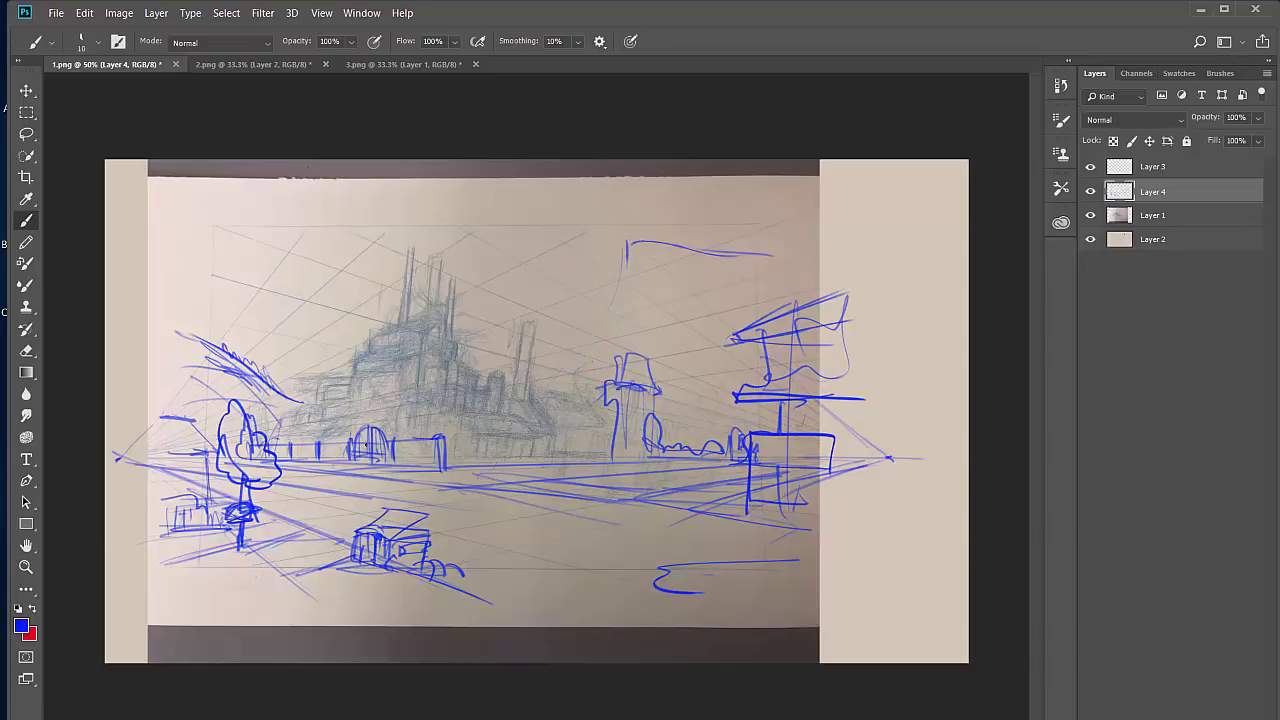
key("ctrl+z")
key("ctrl+z")
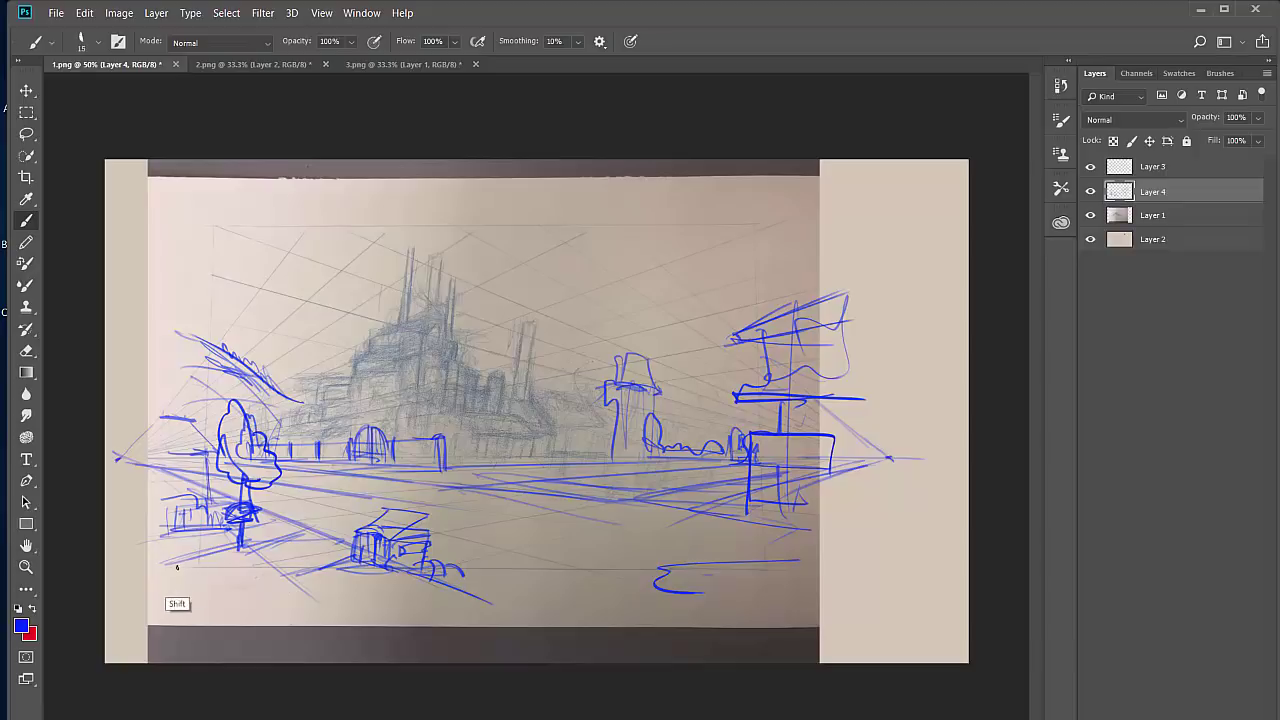
Step: Draw a straight-edged rectangular frame around the whole composition with a 15 px brush
left_click_drag(178, 570, 782, 570)
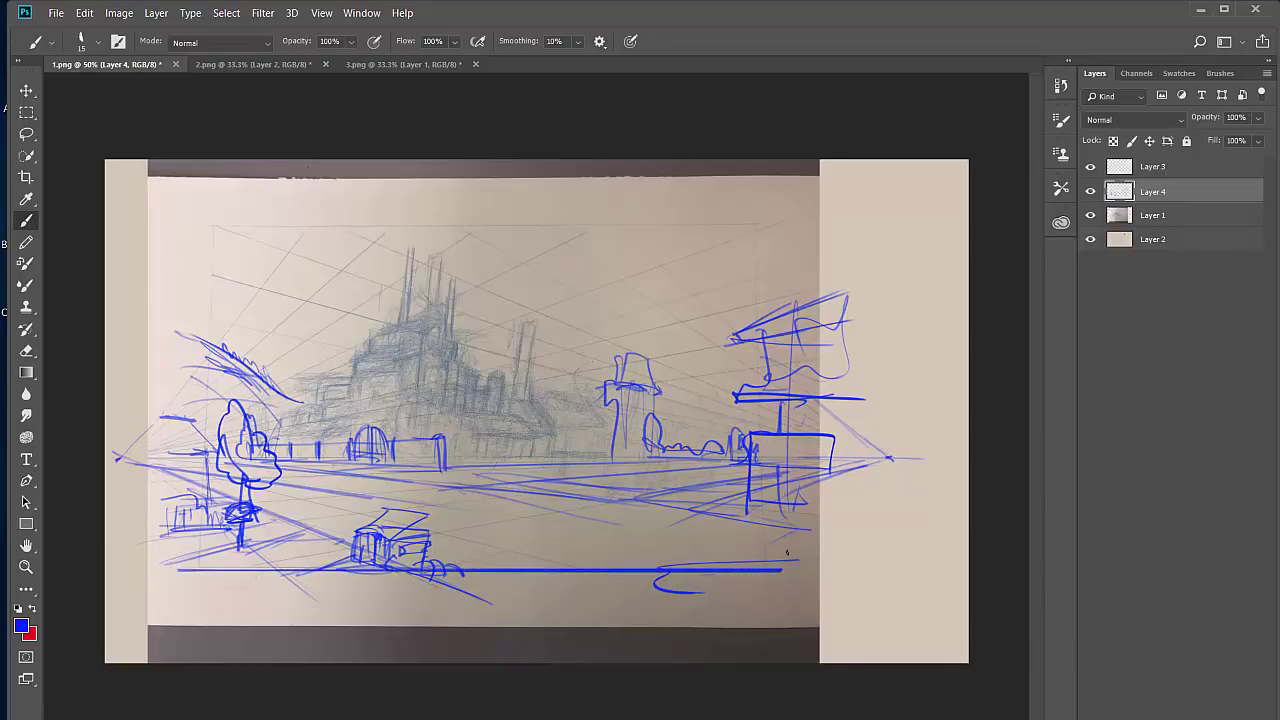
left_click_drag(800, 216, 800, 575)
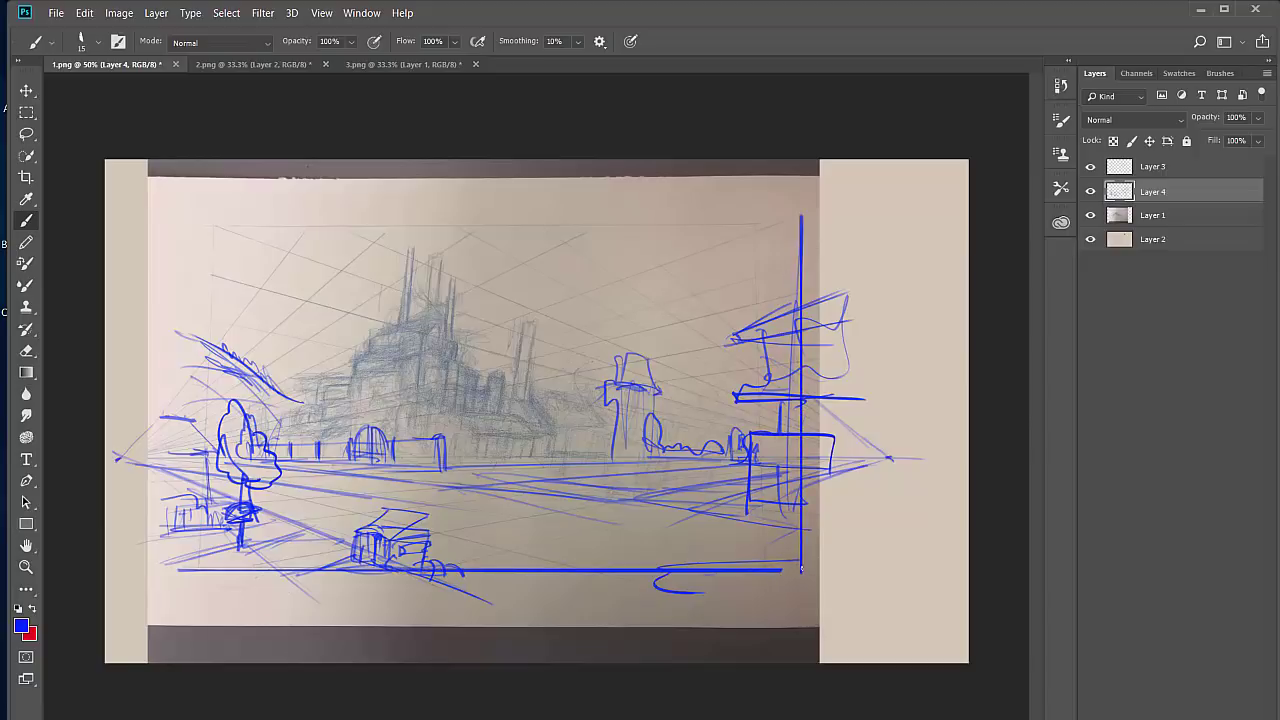
left_click_drag(801, 213, 200, 214)
mouse_move(179, 572)
left_mouse_down()
mouse_move(170, 482)
mouse_move(194, 208)
mouse_move(234, 219)
left_mouse_up()
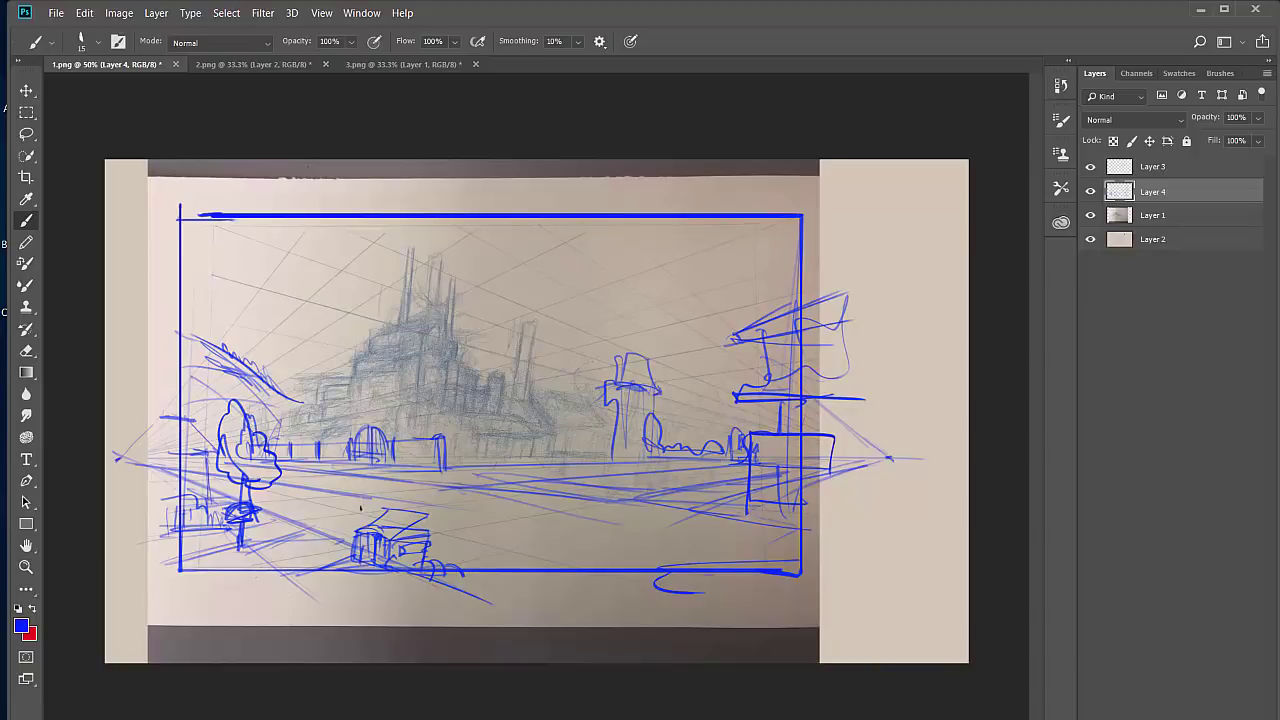
Step: Try crossing out the small hut with two diagonal strokes, and undo them
left_click_drag(356, 498, 440, 582)
left_click_drag(422, 505, 272, 616)
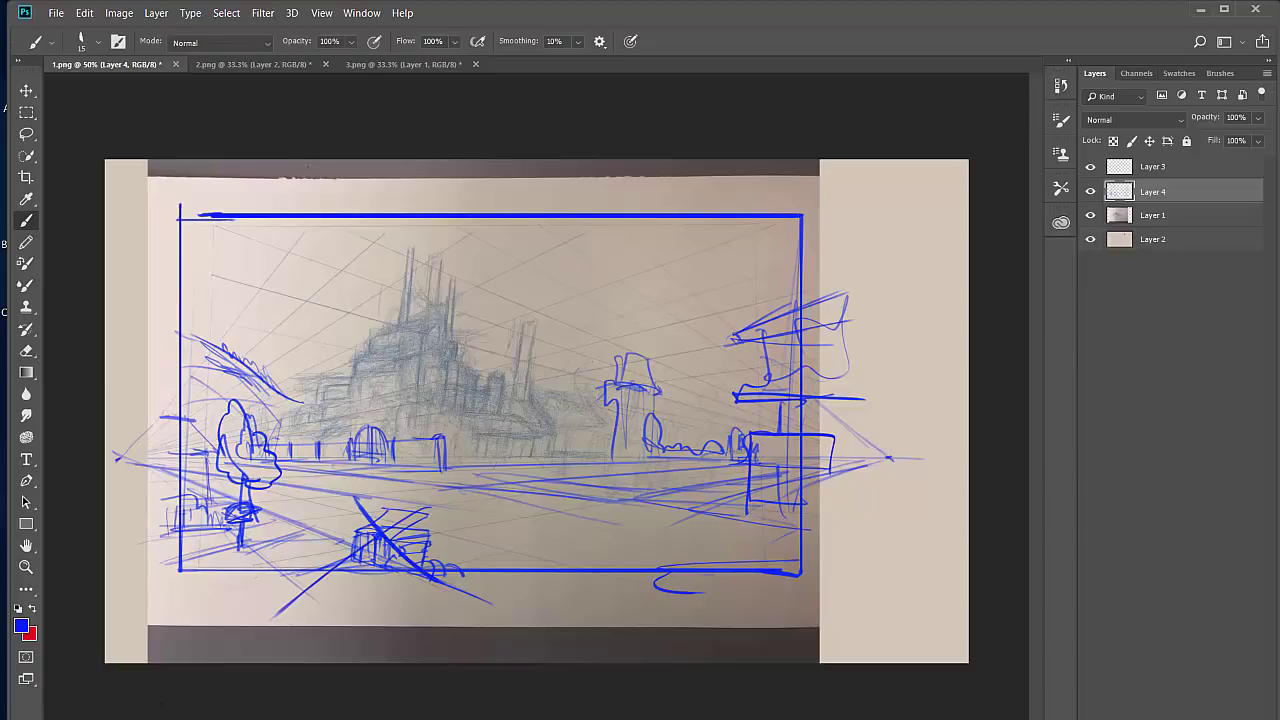
key("ctrl+z")
key("ctrl+z")
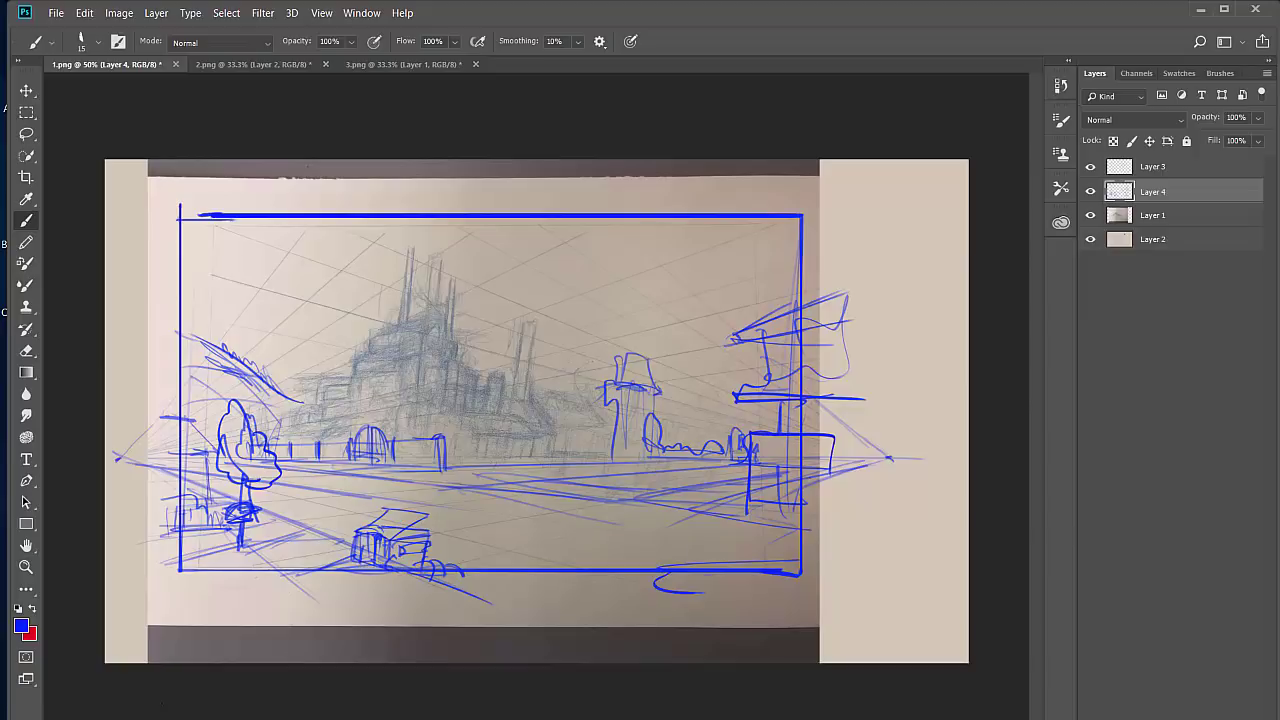
Step: Try red marks between the left tree and the hut and along the left edge, and undo them
key("x")
left_click_drag(253, 550, 374, 548)
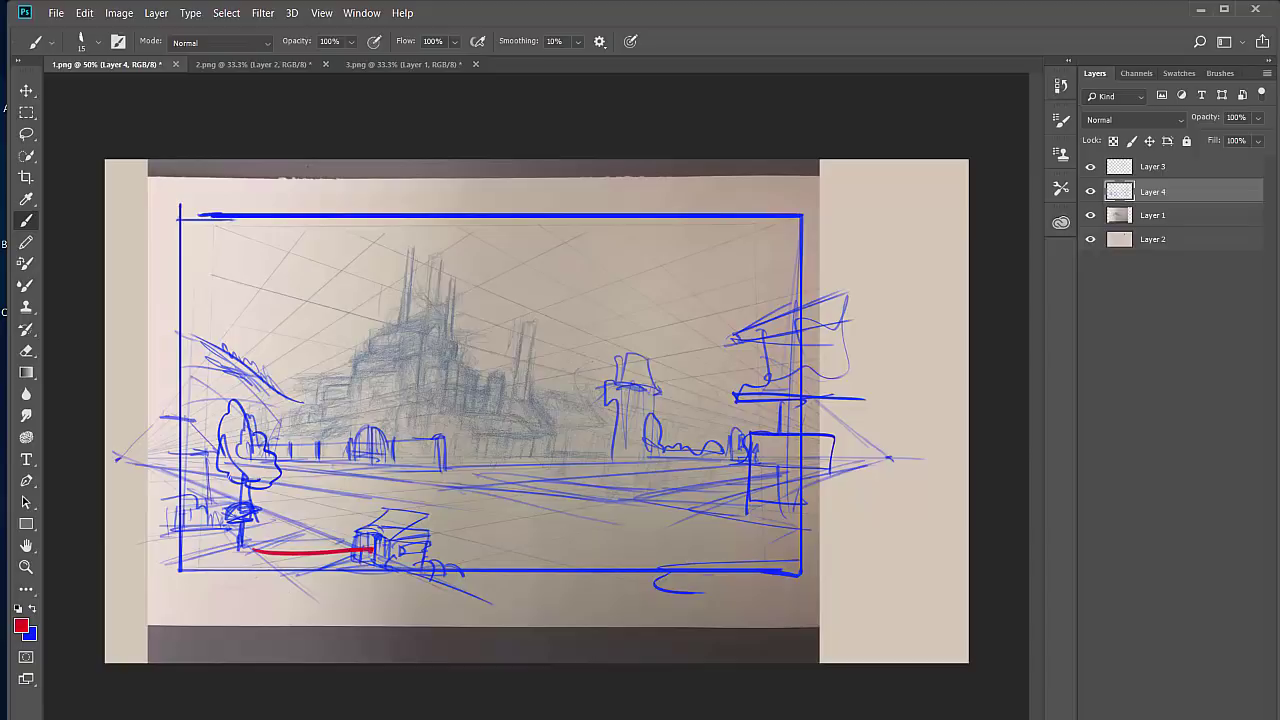
left_click_drag(211, 514, 177, 409)
key("ctrl+z")
key("ctrl+z")
left_click_drag(307, 521, 310, 525)
key("ctrl+z")
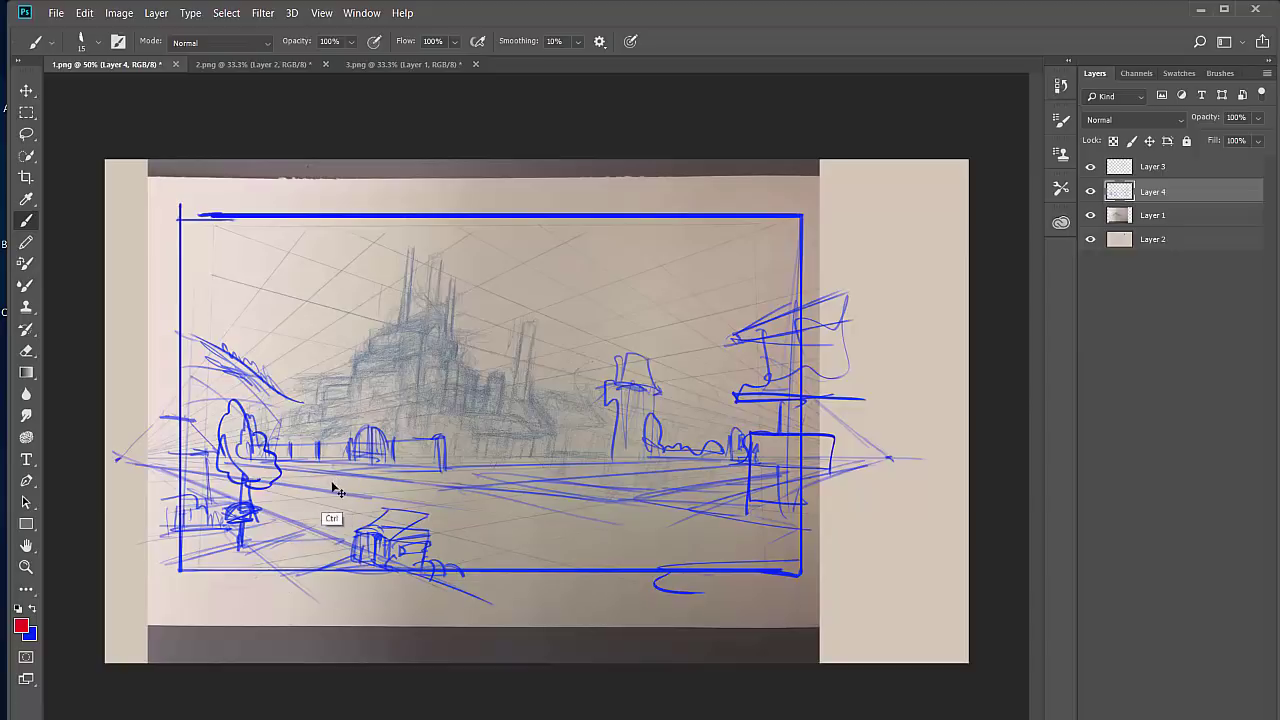
Step: Sketch a parked car in blue on the road between the left tree and the hut
key("x")
mouse_move(299, 516)
left_mouse_down()
mouse_move(307, 526)
mouse_move(330, 513)
left_mouse_up()
left_click_drag(302, 519, 276, 510)
left_click_drag(260, 510, 272, 506)
left_click_drag(278, 507, 316, 492)
mouse_move(264, 494)
left_mouse_down()
mouse_move(342, 518)
mouse_move(260, 514)
left_mouse_up()
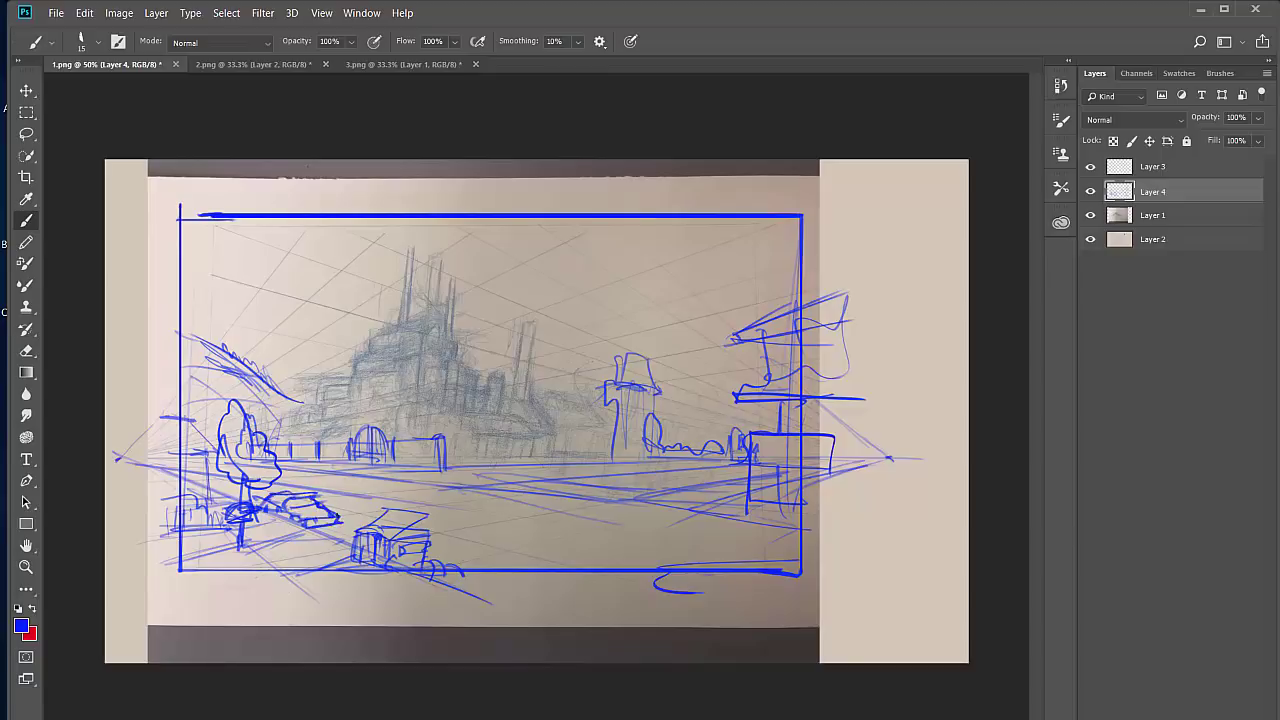
Step: Draw two small cars in front of the perimeter wall, one on each side of the arched gate
left_click_drag(430, 478, 404, 470)
mouse_move(414, 456)
left_mouse_down()
mouse_move(386, 462)
mouse_move(418, 474)
left_mouse_up()
mouse_move(398, 462)
left_mouse_down()
mouse_move(426, 466)
mouse_move(318, 454)
left_mouse_up()
left_click_drag(324, 452, 326, 466)
left_click_drag(328, 456, 340, 462)
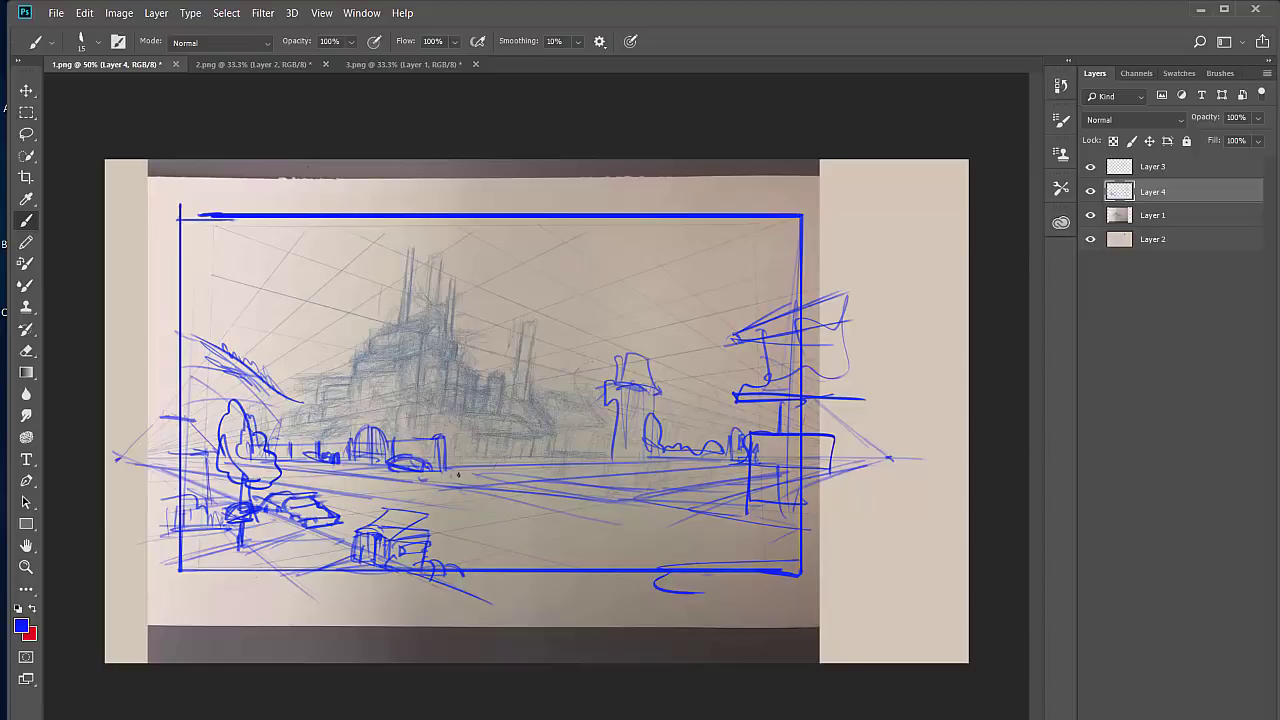
Step: Sketch a tall tree with low bushes right of the arched gate, plus short handwritten marks beside it and below the left tree
mouse_move(458, 474)
left_mouse_down()
mouse_move(470, 424)
mouse_move(462, 480)
mouse_move(488, 486)
mouse_move(510, 456)
left_mouse_up()
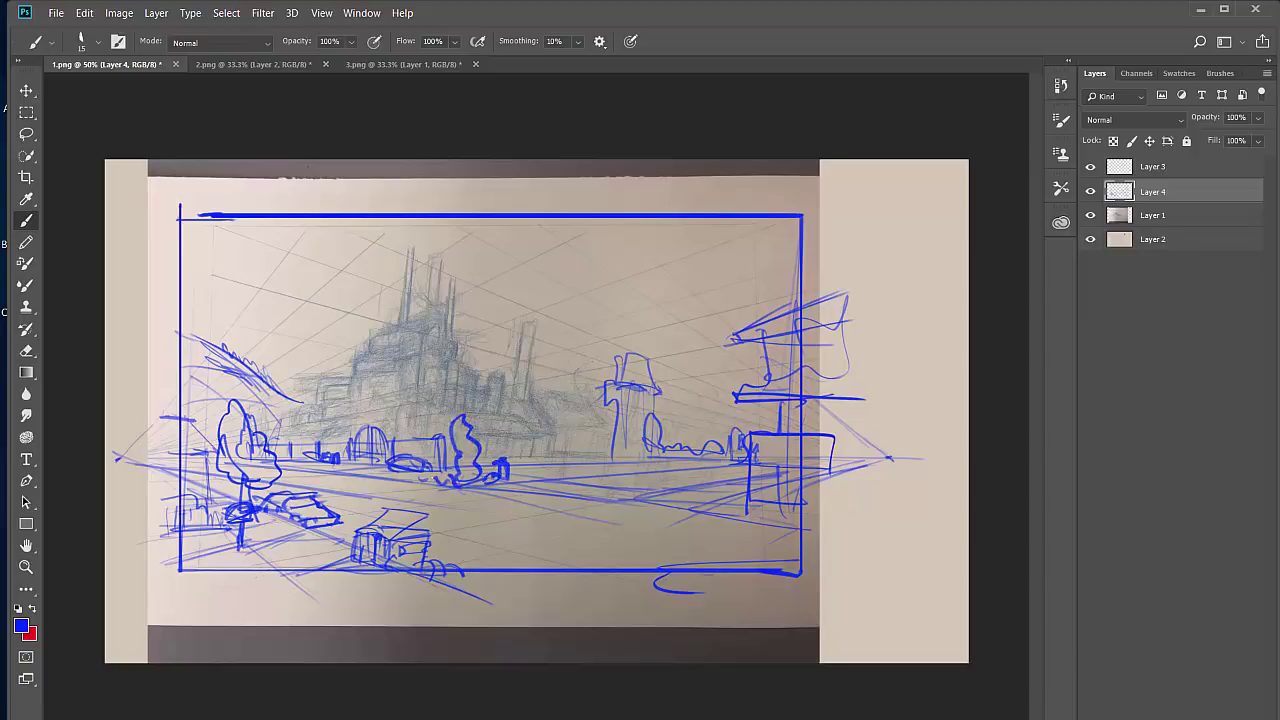
left_click_drag(424, 476, 444, 496)
mouse_move(268, 553)
left_mouse_down()
mouse_move(270, 585)
mouse_move(286, 550)
mouse_move(300, 566)
left_mouse_up()
mouse_move(526, 436)
left_mouse_down()
mouse_move(532, 462)
mouse_move(578, 452)
left_mouse_up()
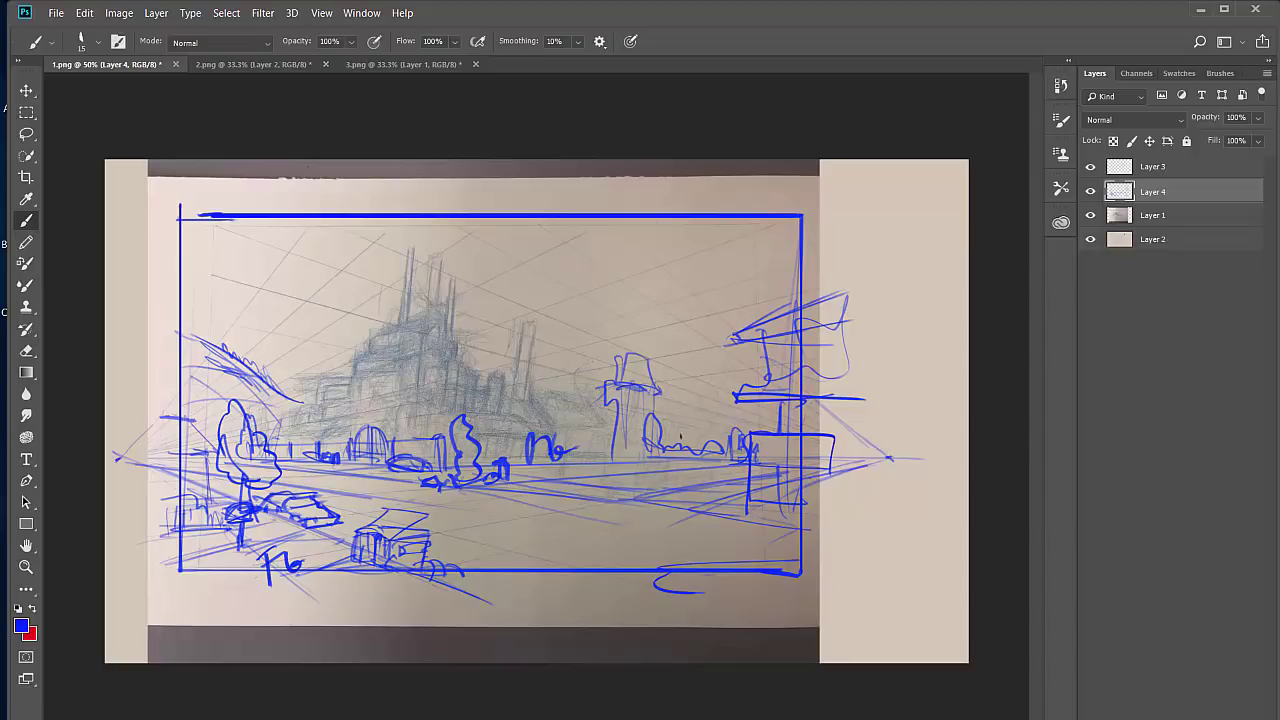
Step: Draw a slanted roofline topped with a cluster of pointed spires to the right of the water tower
mouse_move(648, 422)
left_mouse_down()
mouse_move(728, 454)
mouse_move(768, 410)
mouse_move(654, 434)
left_mouse_up()
mouse_move(673, 376)
left_mouse_down()
mouse_move(672, 424)
mouse_move(682, 420)
left_mouse_up()
mouse_move(688, 386)
left_mouse_down()
mouse_move(690, 430)
mouse_move(718, 398)
mouse_move(690, 344)
mouse_move(660, 420)
mouse_move(710, 416)
left_mouse_up()
left_click_drag(704, 426, 708, 388)
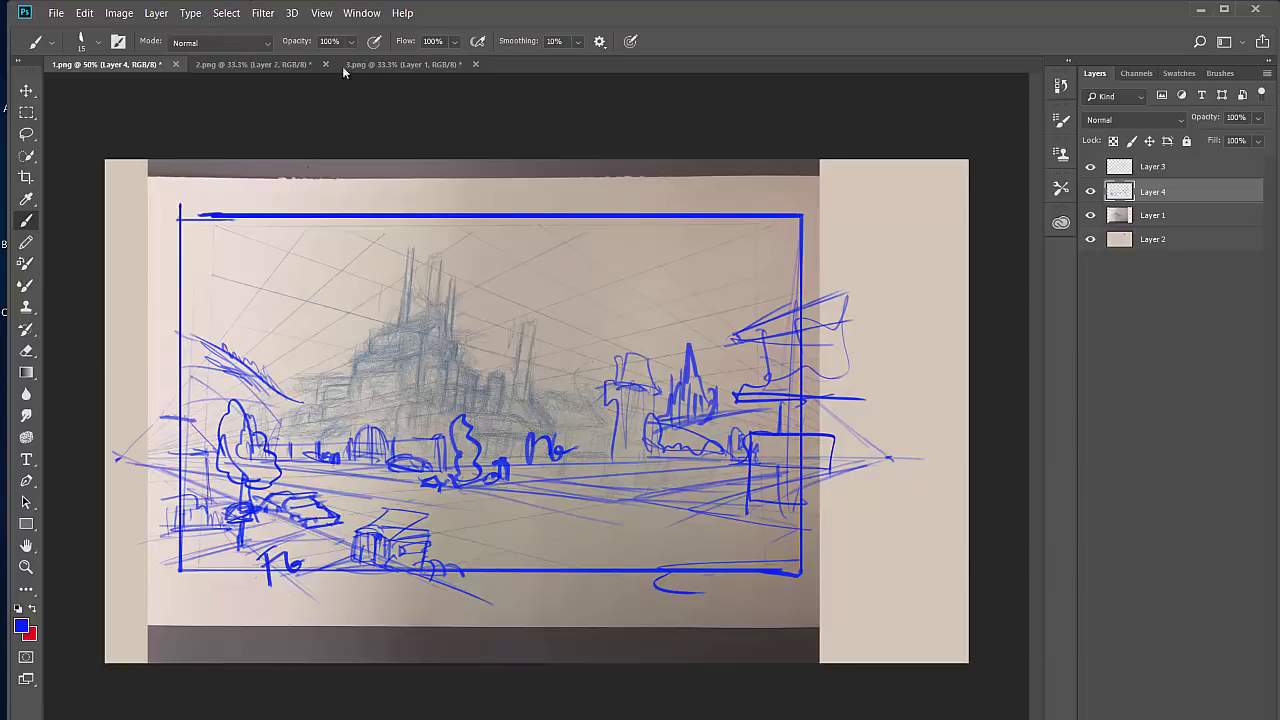
Step: Close 1.png without saving, then add a new layer above Layer 2 in 2.png and make Layer 3 active
left_click(176, 64)
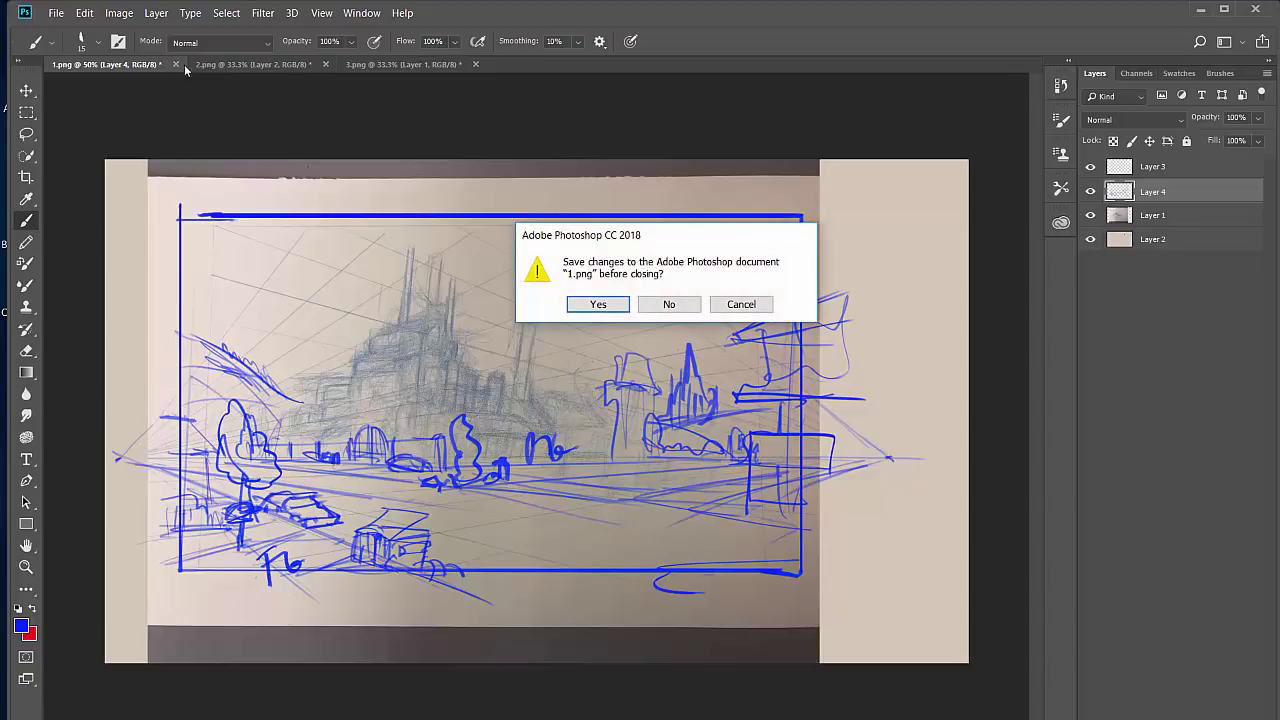
left_click(670, 305)
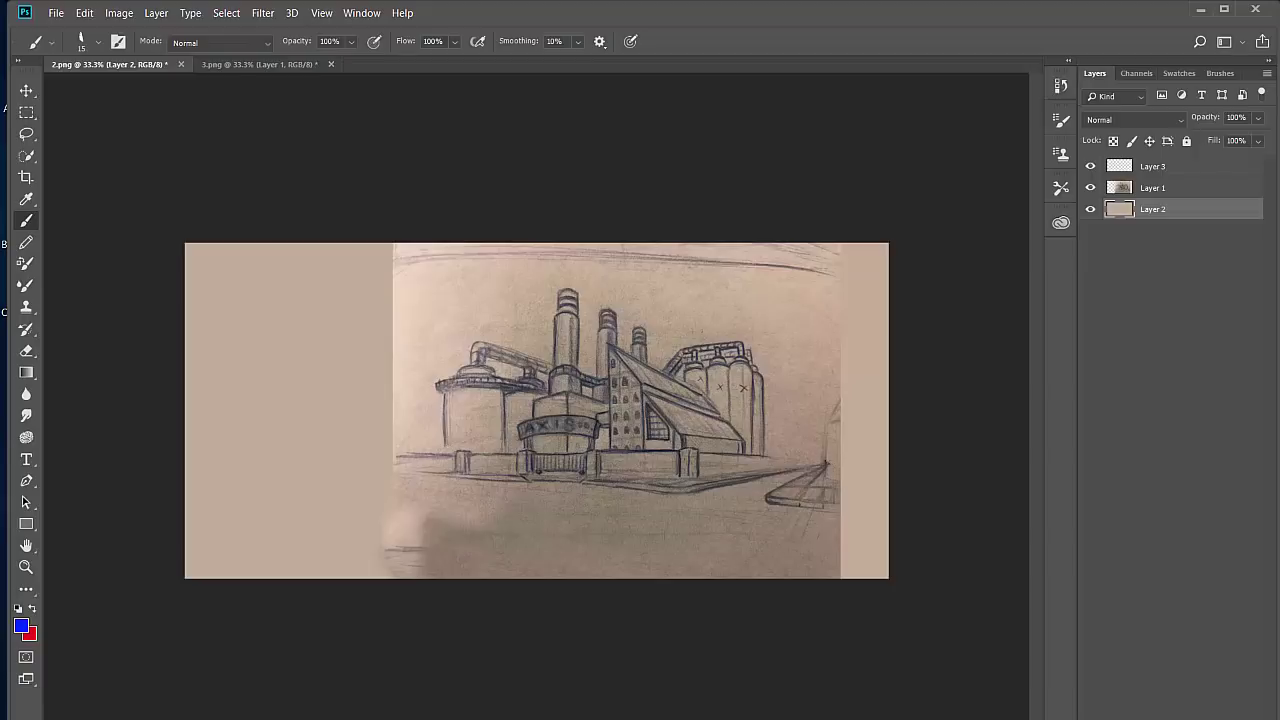
key("ctrl+shift+alt+n")
left_click(1182, 168)
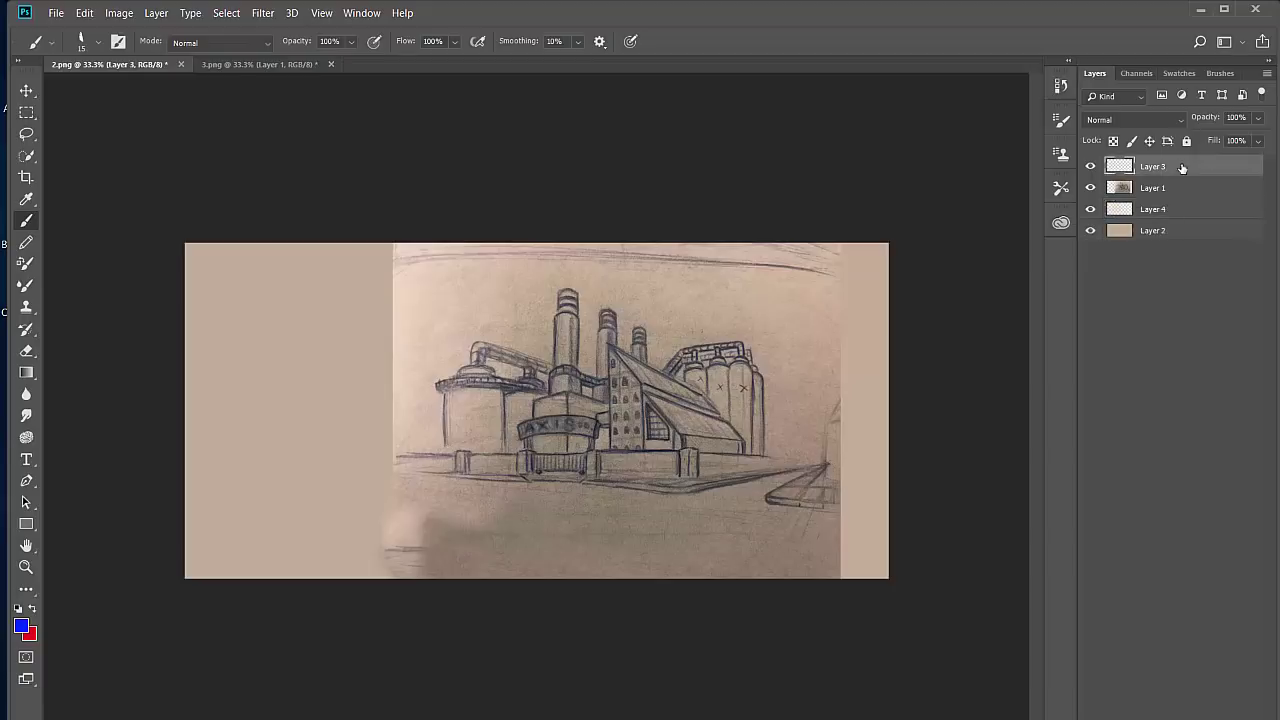
Step: Draw a blue rectangular frame around the factory sketch, extending it into the blank area on the canvas's left side
mouse_move(800, 458)
left_mouse_down()
mouse_move(600, 335)
mouse_move(547, 378)
mouse_move(590, 430)
left_mouse_up()
key("ctrl+z")
left_click_drag(816, 272, 816, 565)
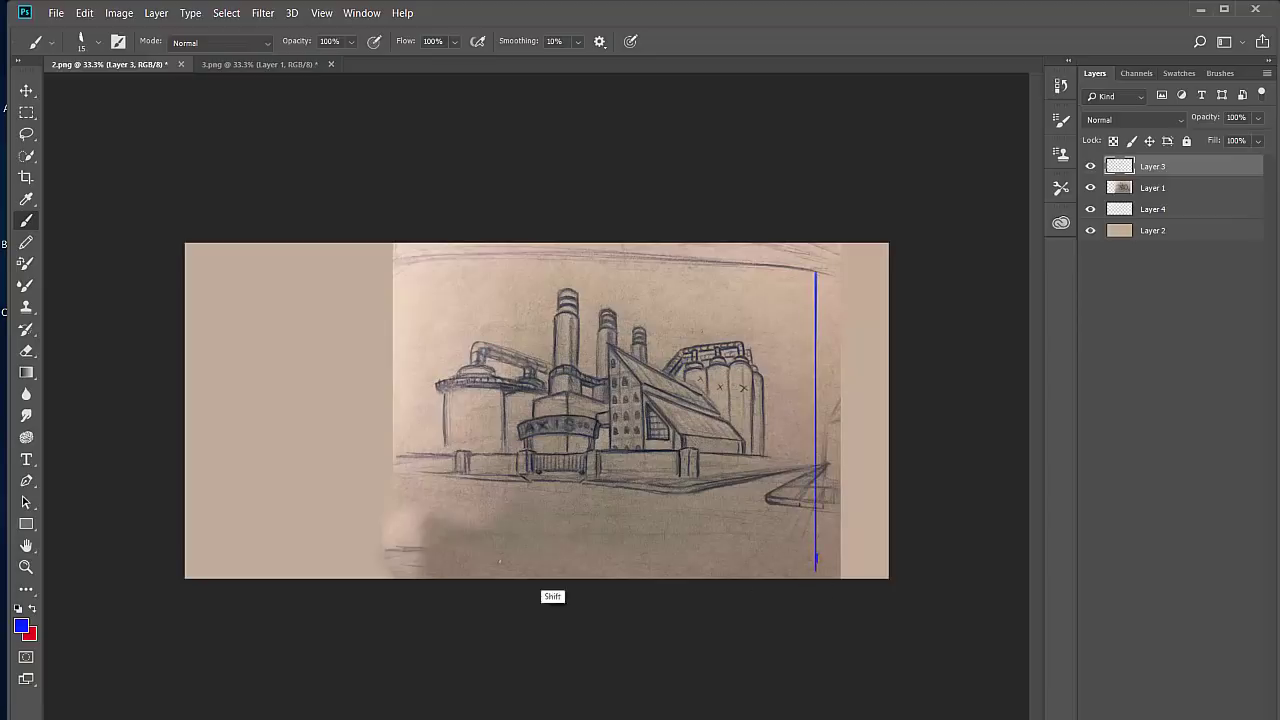
left_click_drag(816, 565, 175, 565)
mouse_move(816, 262)
left_mouse_down()
mouse_move(643, 262)
mouse_move(113, 312)
left_mouse_up()
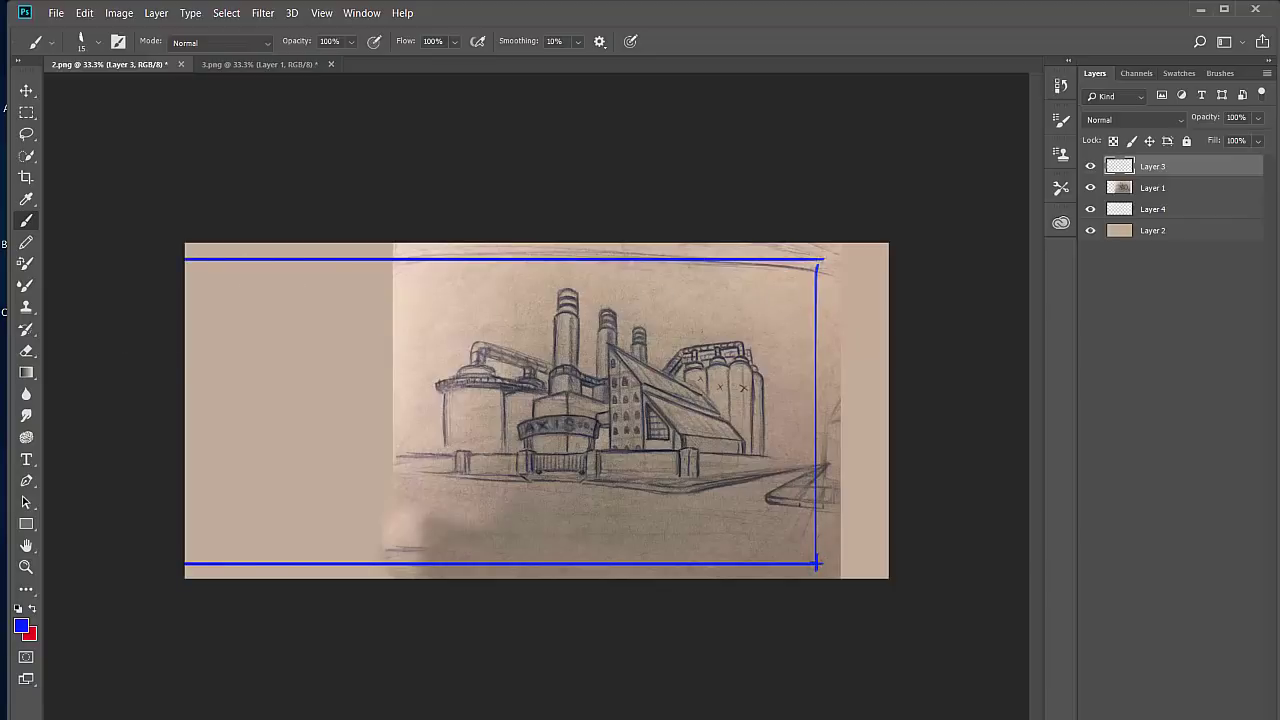
left_click_drag(197, 260, 193, 602)
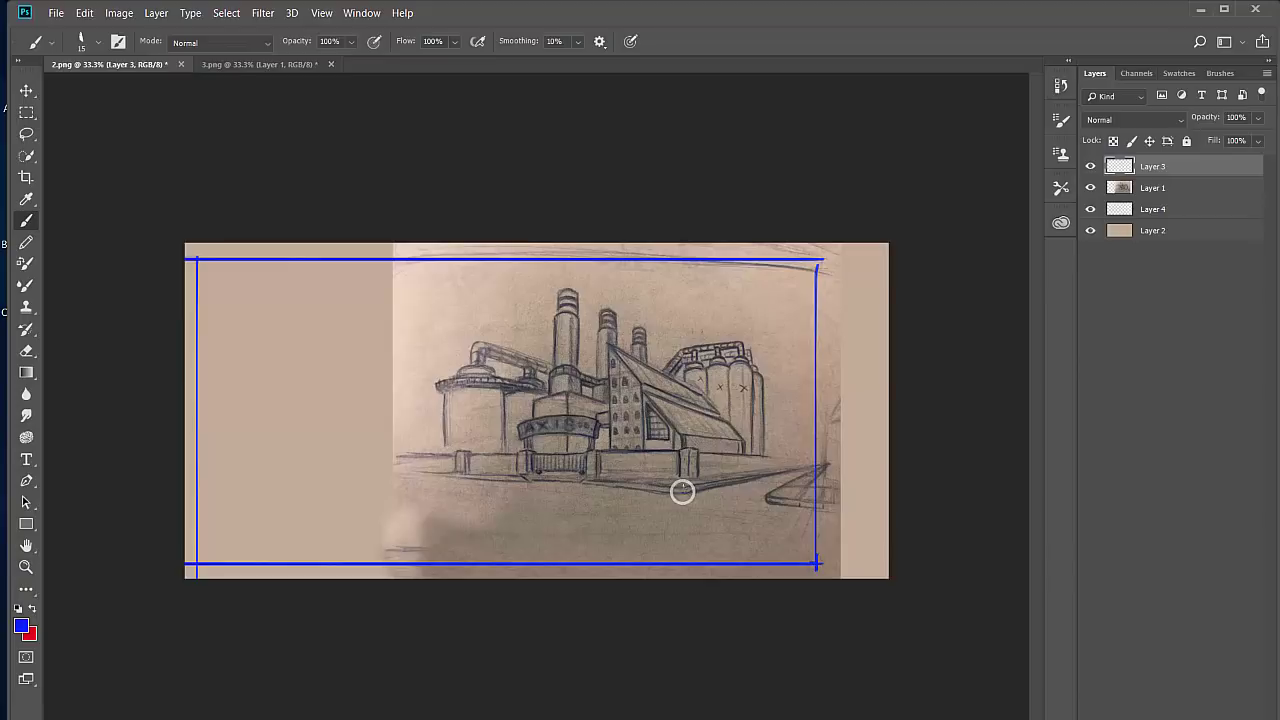
Step: Extend the wall's base line and the horizon to the canvas's left edge, then outline the tank's side and a tall conical tree
left_click_drag(684, 495, 185, 467)
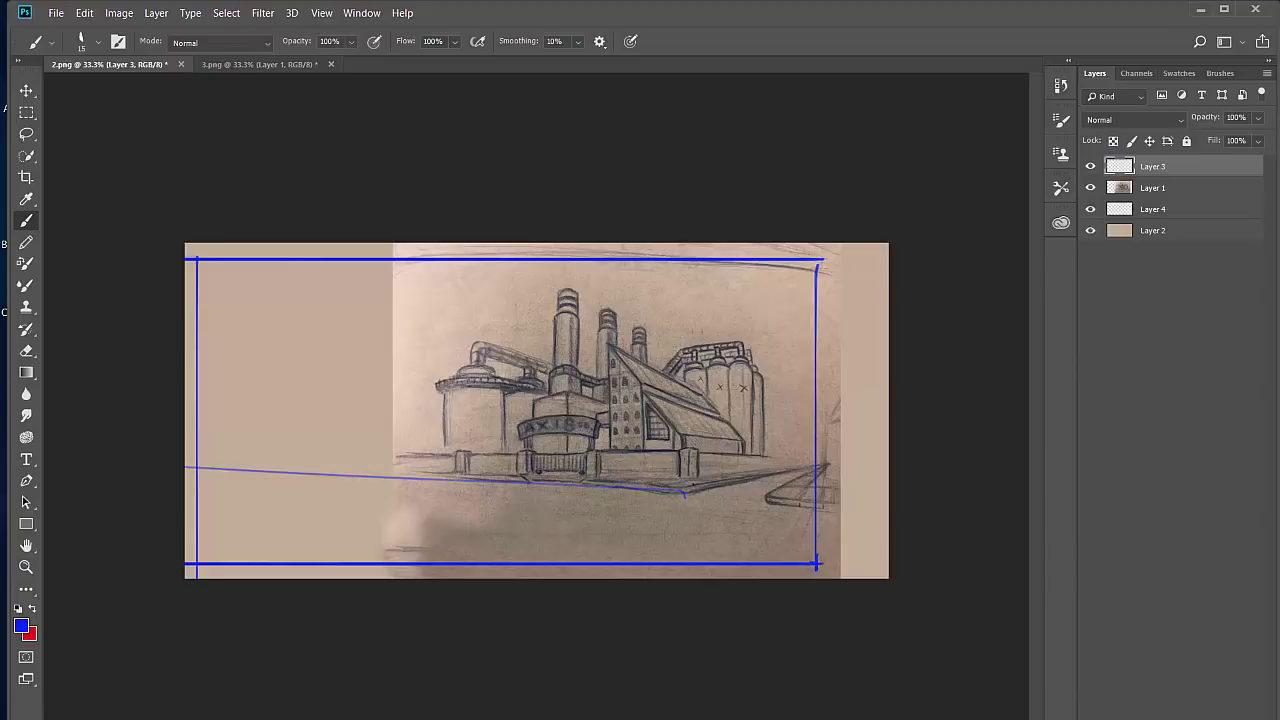
left_click_drag(828, 465, 185, 456)
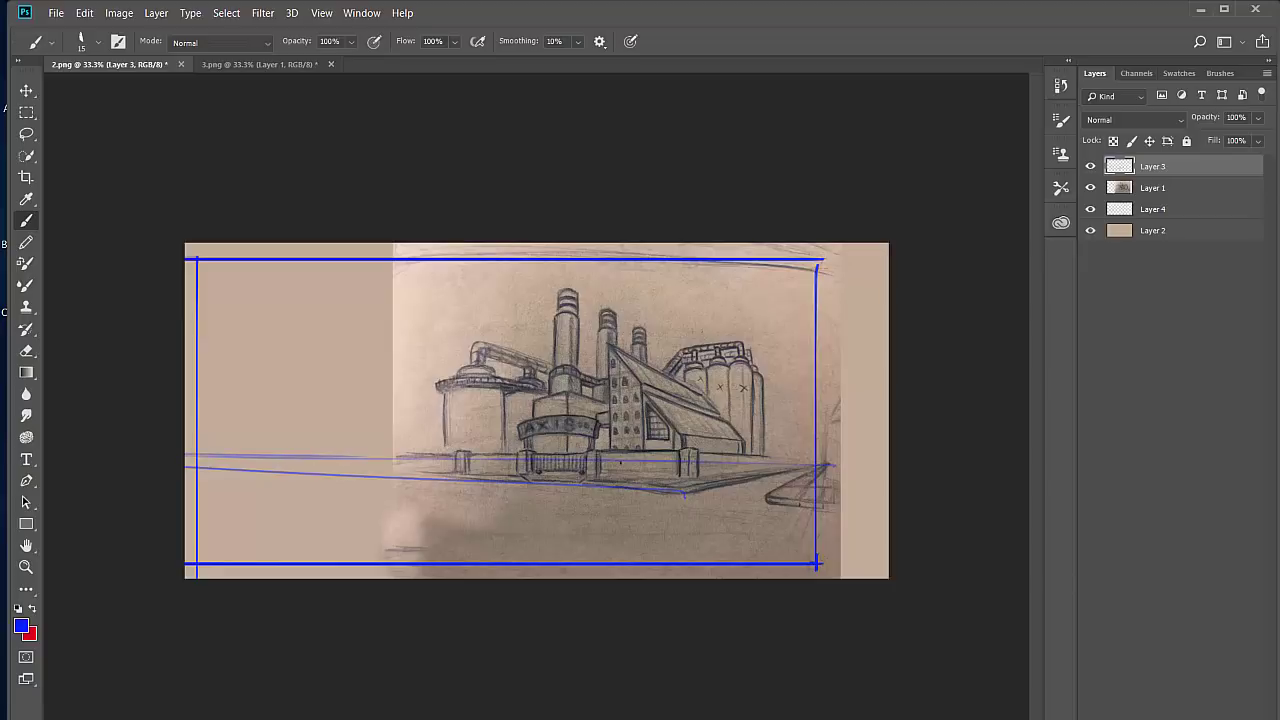
left_click_drag(474, 350, 438, 471)
left_click_drag(411, 361, 390, 457)
mouse_move(414, 362)
left_mouse_down()
mouse_move(424, 392)
mouse_move(405, 478)
left_mouse_up()
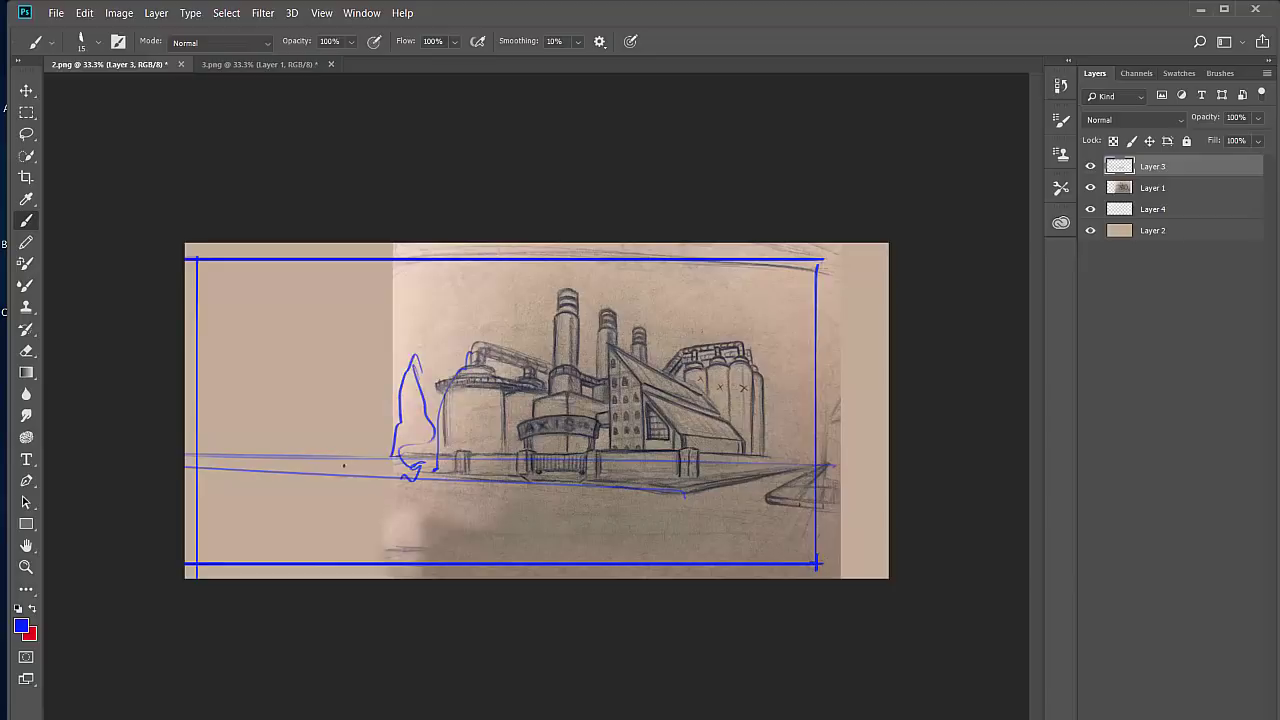
Step: Sketch two small gabled houses with bushes and a slim tree along the horizon, left of the tall conical tree
mouse_move(306, 468)
left_mouse_down()
mouse_move(368, 466)
mouse_move(362, 442)
mouse_move(322, 458)
mouse_move(364, 440)
left_mouse_up()
mouse_move(322, 444)
left_mouse_down()
mouse_move(323, 455)
mouse_move(340, 420)
mouse_move(370, 436)
left_mouse_up()
mouse_move(368, 436)
left_mouse_down()
mouse_move(368, 458)
mouse_move(384, 458)
left_mouse_up()
left_click_drag(381, 405, 375, 436)
mouse_move(372, 418)
left_mouse_down()
mouse_move(377, 448)
mouse_move(290, 452)
left_mouse_up()
left_click_drag(277, 446, 321, 438)
mouse_move(294, 447)
left_mouse_down()
mouse_move(295, 460)
mouse_move(323, 459)
mouse_move(305, 435)
left_mouse_up()
mouse_move(305, 435)
left_mouse_down()
mouse_move(330, 437)
mouse_move(292, 466)
mouse_move(238, 453)
left_mouse_up()
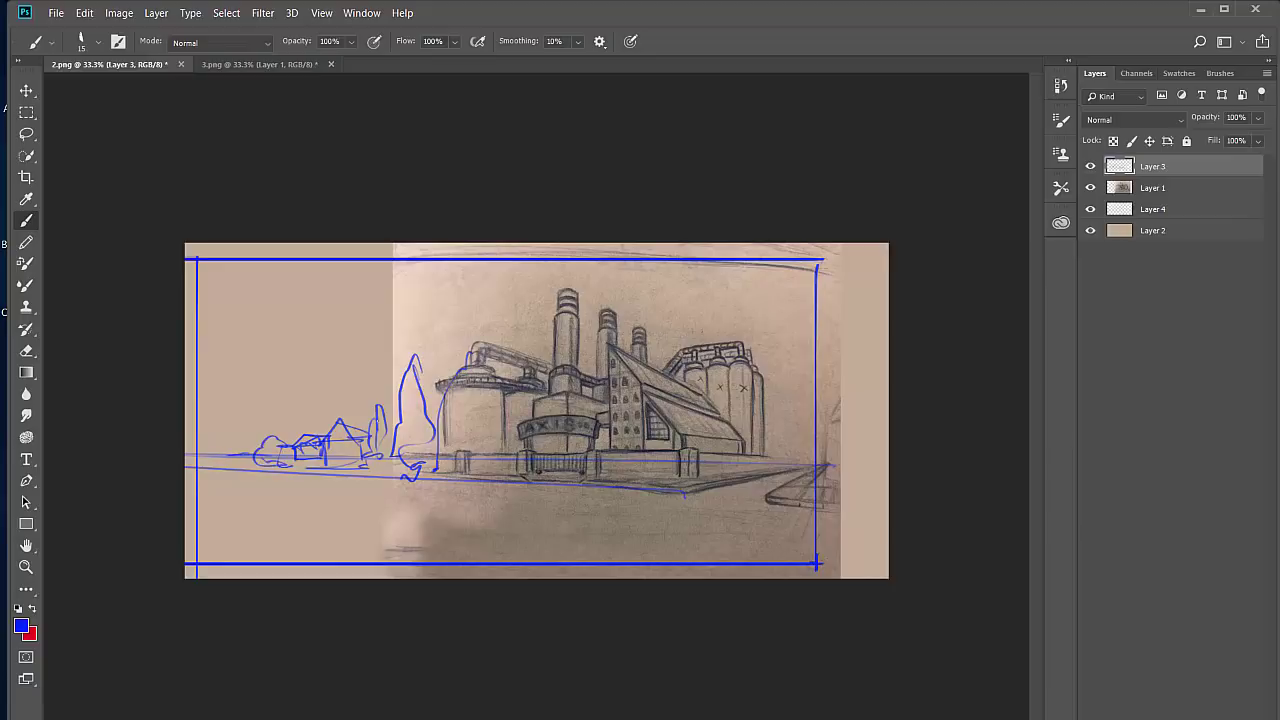
left_click_drag(380, 422, 392, 466)
Step: Continue the row of trees and low houses along the horizon to the frame's left side
left_click_drag(246, 454, 212, 455)
left_click_drag(384, 430, 391, 459)
mouse_move(282, 446)
left_mouse_down()
mouse_move(286, 425)
mouse_move(291, 444)
mouse_move(208, 448)
mouse_move(244, 433)
mouse_move(244, 452)
left_mouse_up()
mouse_move(240, 445)
left_mouse_down()
mouse_move(257, 416)
mouse_move(265, 441)
left_mouse_up()
left_click_drag(258, 444, 213, 460)
mouse_move(227, 456)
left_mouse_down()
mouse_move(200, 458)
mouse_move(246, 459)
mouse_move(210, 414)
mouse_move(238, 432)
mouse_move(280, 430)
mouse_move(262, 448)
left_mouse_up()
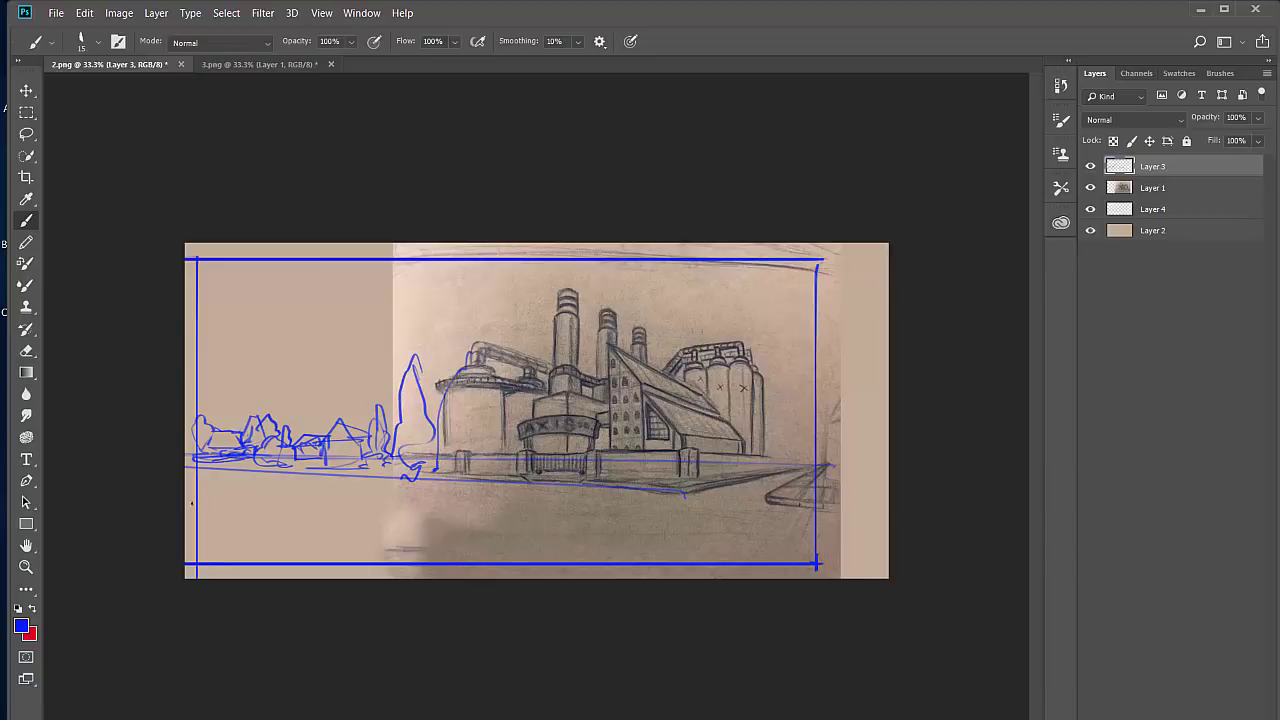
Step: Draw a sidewalk across the foreground with two long converging lines and slanted paving joints
left_click_drag(223, 510, 1089, 577)
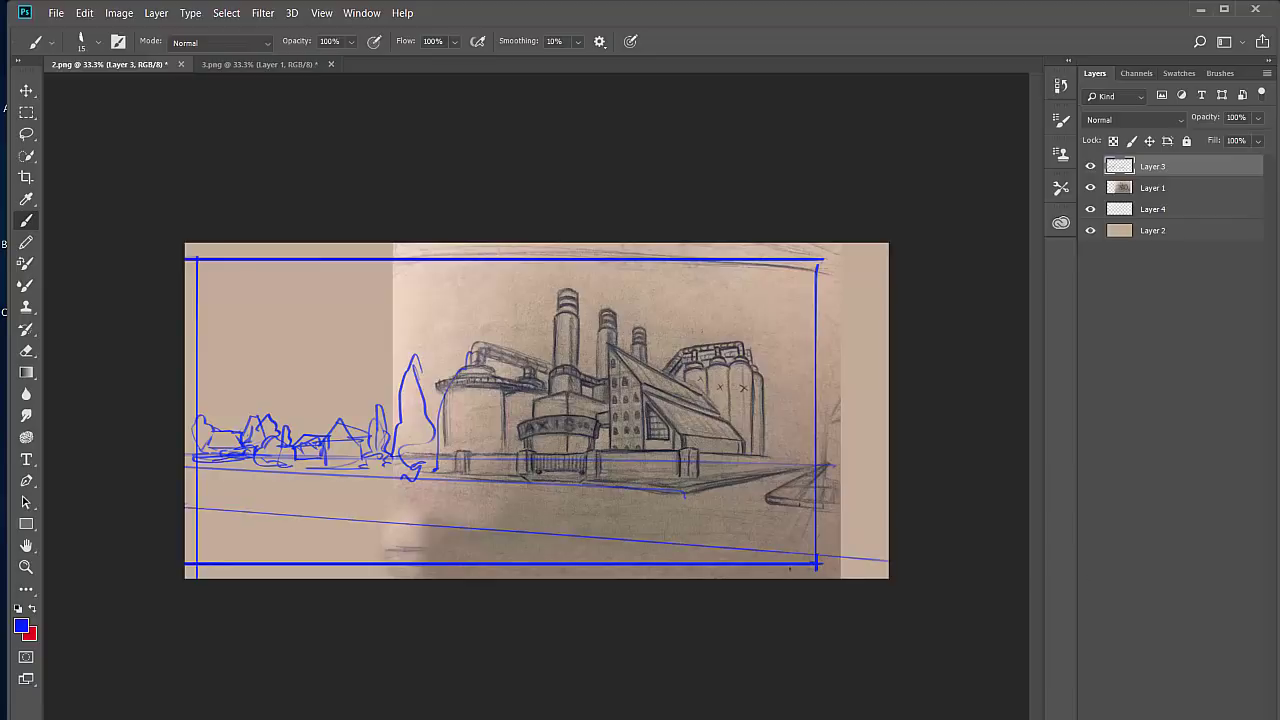
left_click(816, 563, "shift")
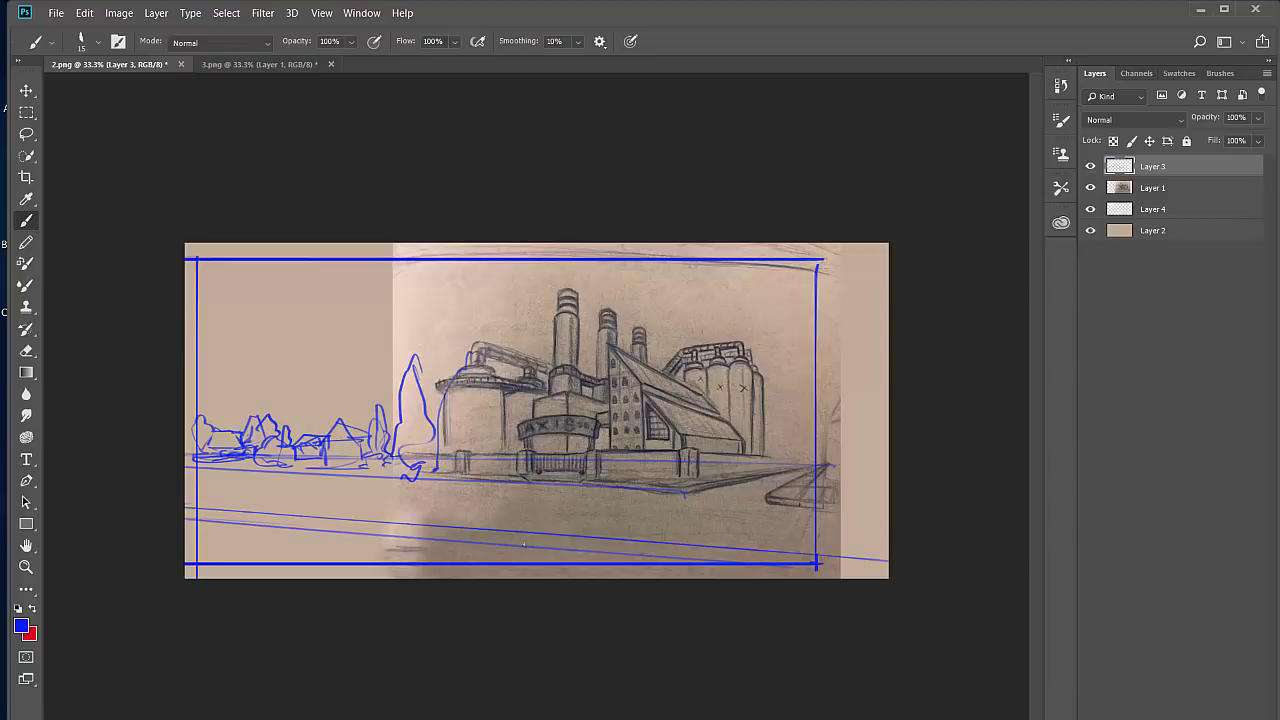
mouse_move(540, 538)
left_mouse_down()
mouse_move(444, 571)
mouse_move(315, 563)
left_mouse_up()
left_click_drag(350, 520, 210, 550)
left_click_drag(280, 502, 185, 508)
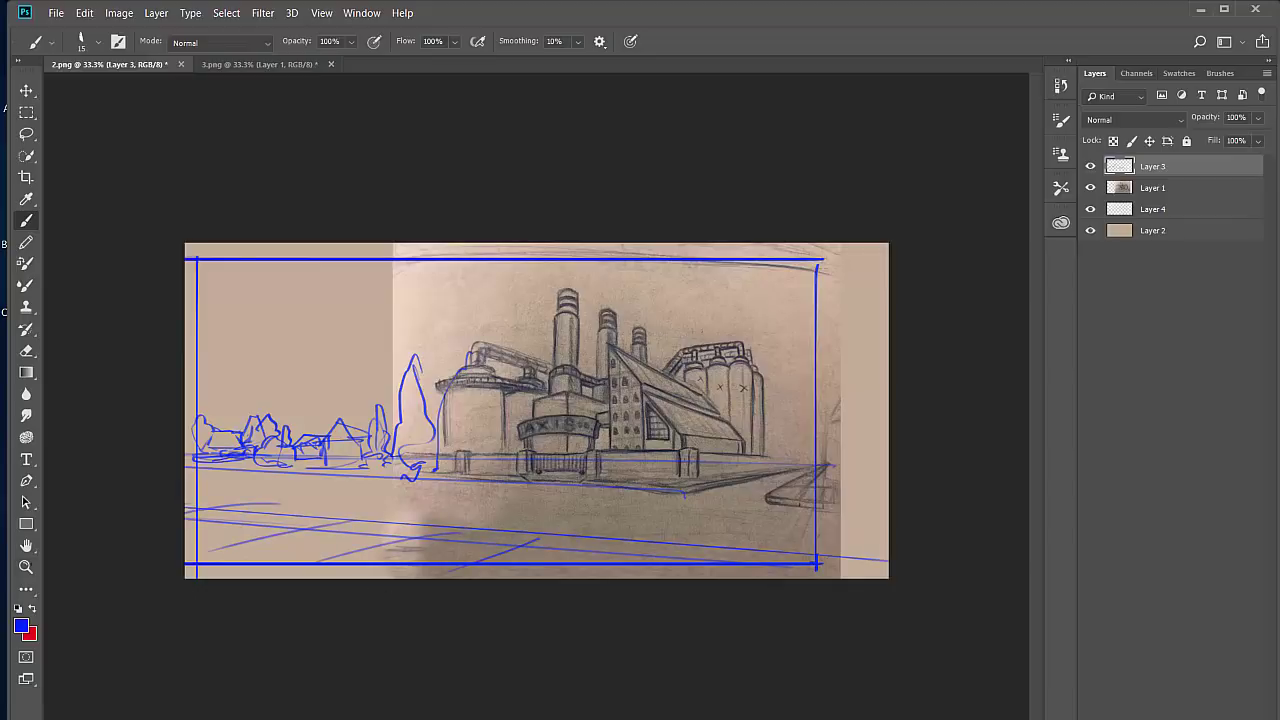
left_click_drag(680, 552, 605, 573)
Step: Outline mountains behind the left houses, and a mountain with a low hill and bushes right of the silos
mouse_move(180, 284)
left_mouse_down()
mouse_move(254, 322)
mouse_move(338, 398)
left_mouse_up()
left_click_drag(270, 340, 372, 410)
left_click_drag(302, 389, 381, 410)
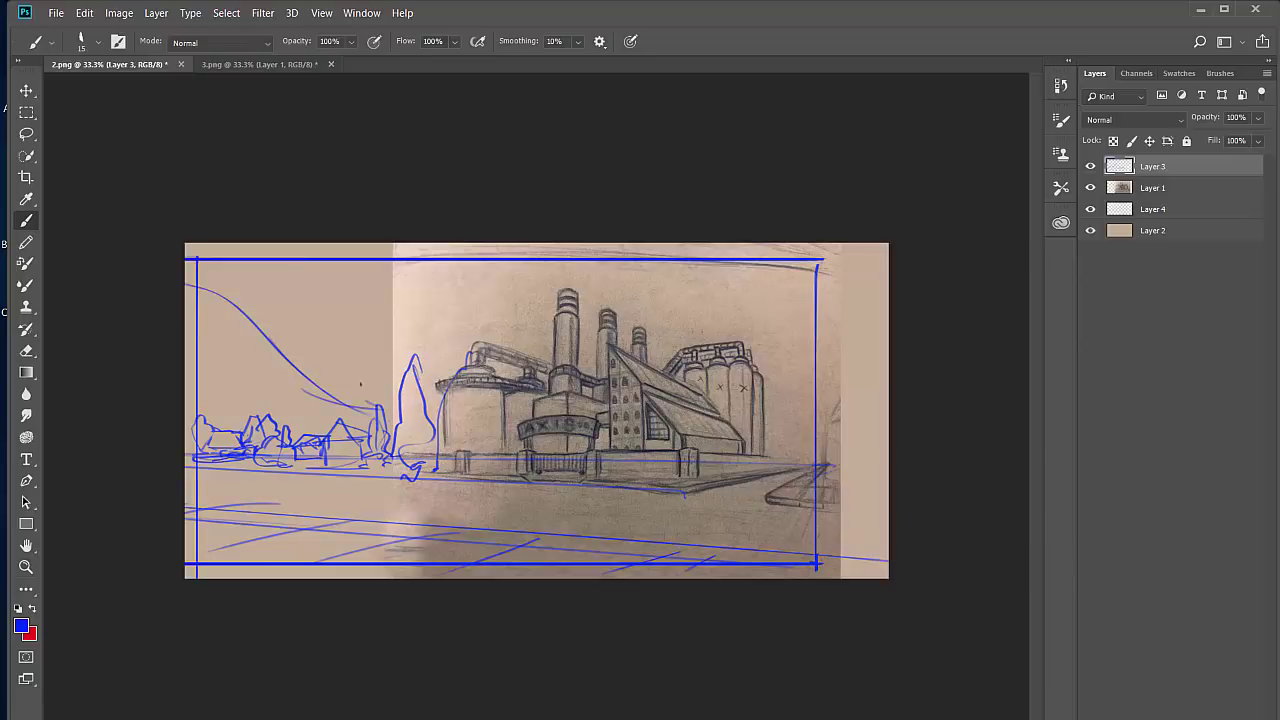
mouse_move(268, 335)
left_mouse_down()
mouse_move(398, 281)
mouse_move(432, 288)
mouse_move(458, 365)
left_mouse_up()
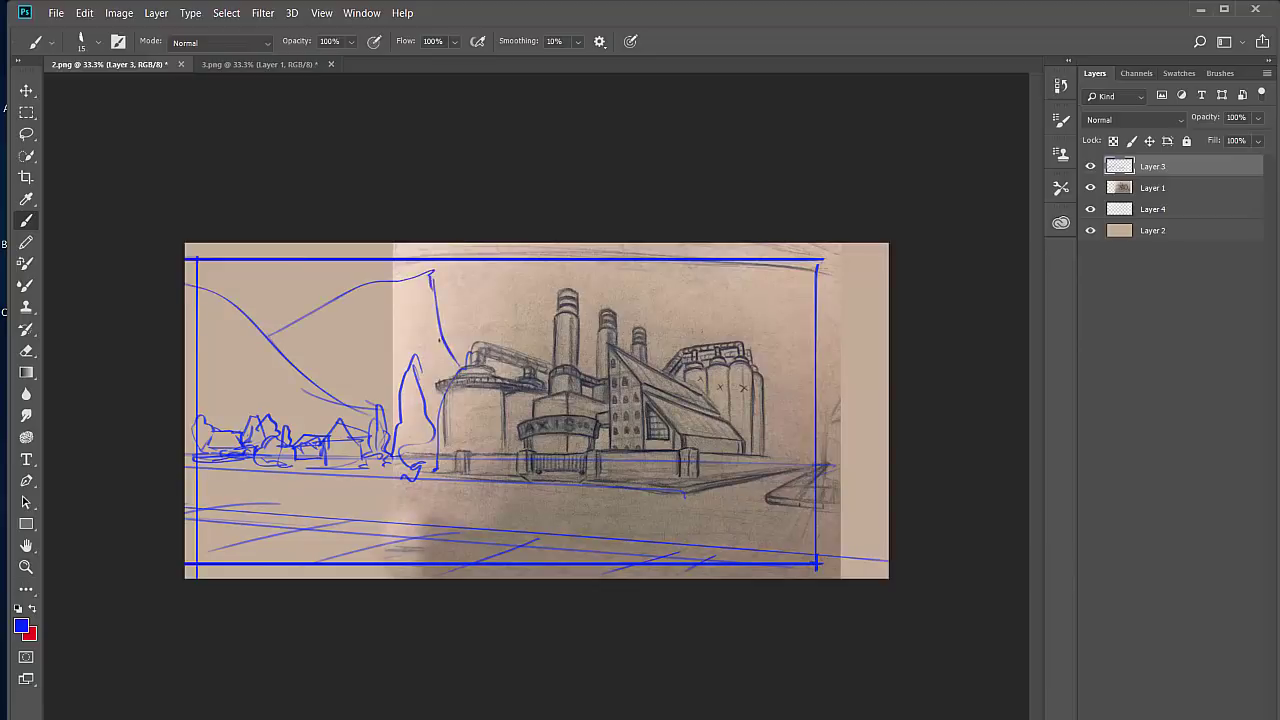
mouse_move(829, 310)
left_mouse_down()
mouse_move(805, 285)
mouse_move(747, 388)
left_mouse_up()
mouse_move(752, 445)
left_mouse_down()
mouse_move(870, 418)
mouse_move(830, 458)
mouse_move(791, 445)
left_mouse_up()
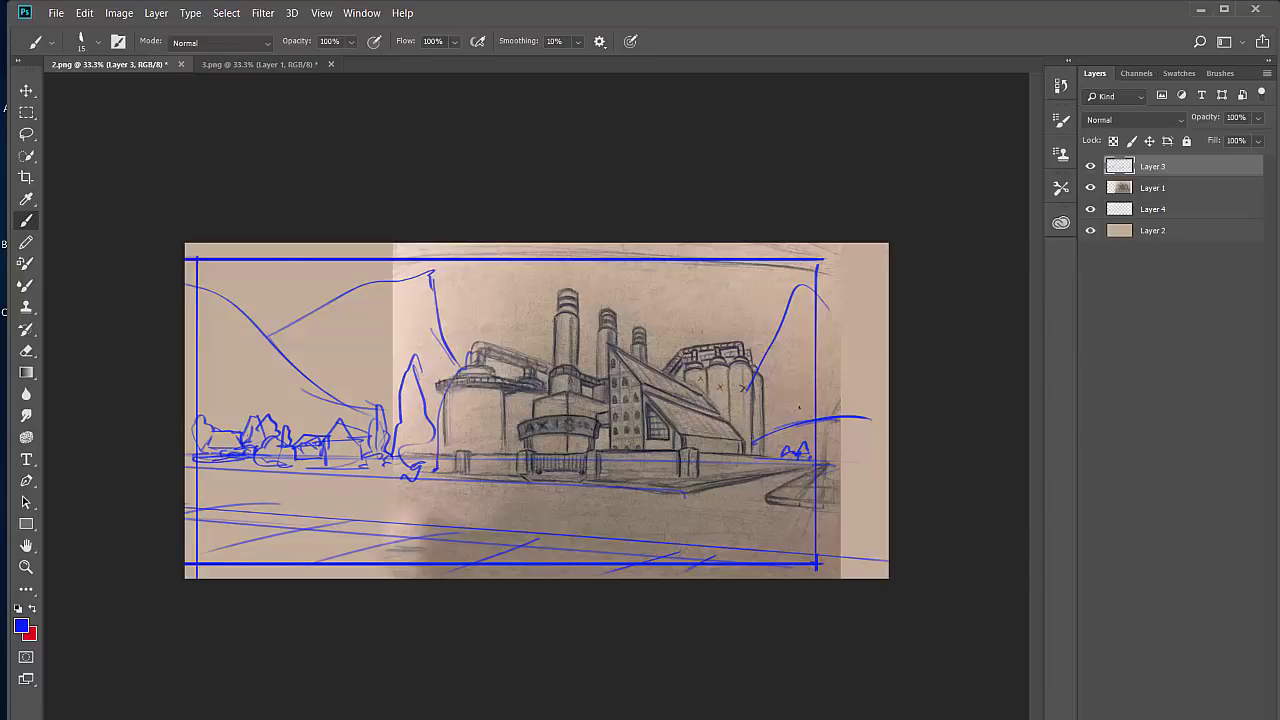
Step: Add small trees along the right hill and mark the right vanishing point on the horizon with a red dot
left_click_drag(781, 421, 807, 409)
key("x")
mouse_move(784, 462)
left_mouse_down()
mouse_move(762, 452)
mouse_move(774, 456)
mouse_move(755, 428)
mouse_move(832, 414)
mouse_move(848, 432)
left_mouse_up()
key("x")
left_click_drag(774, 430, 848, 428)
Step: Add tree texture along the left mountain's slope and rough ridge and rock lines on the central peak
left_click_drag(206, 292, 342, 402)
left_click_drag(272, 342, 296, 372)
mouse_move(216, 290)
left_mouse_down()
mouse_move(338, 390)
mouse_move(334, 375)
mouse_move(345, 393)
mouse_move(322, 369)
mouse_move(354, 396)
left_mouse_up()
left_click_drag(314, 384, 279, 370)
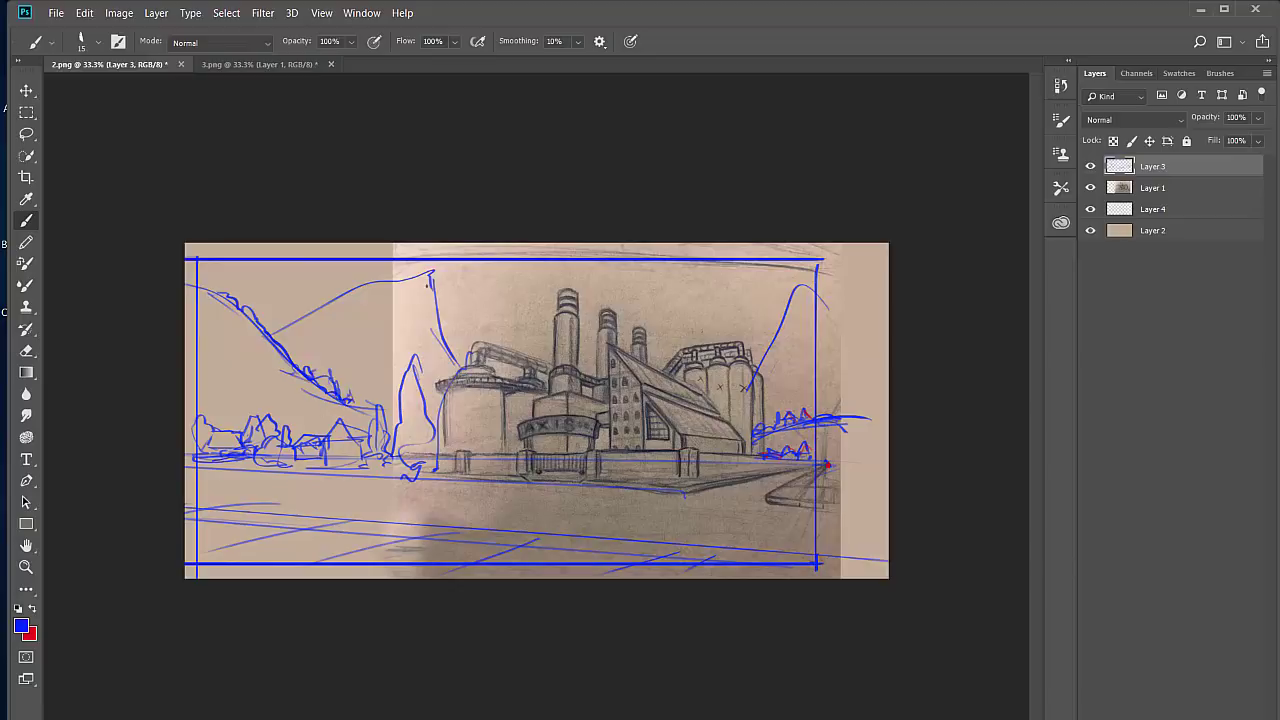
mouse_move(390, 277)
left_mouse_down()
mouse_move(408, 318)
mouse_move(430, 277)
mouse_move(388, 273)
mouse_move(332, 296)
mouse_move(357, 290)
mouse_move(345, 330)
mouse_move(302, 364)
left_mouse_up()
mouse_move(292, 310)
left_mouse_down()
mouse_move(360, 284)
mouse_move(428, 336)
left_mouse_up()
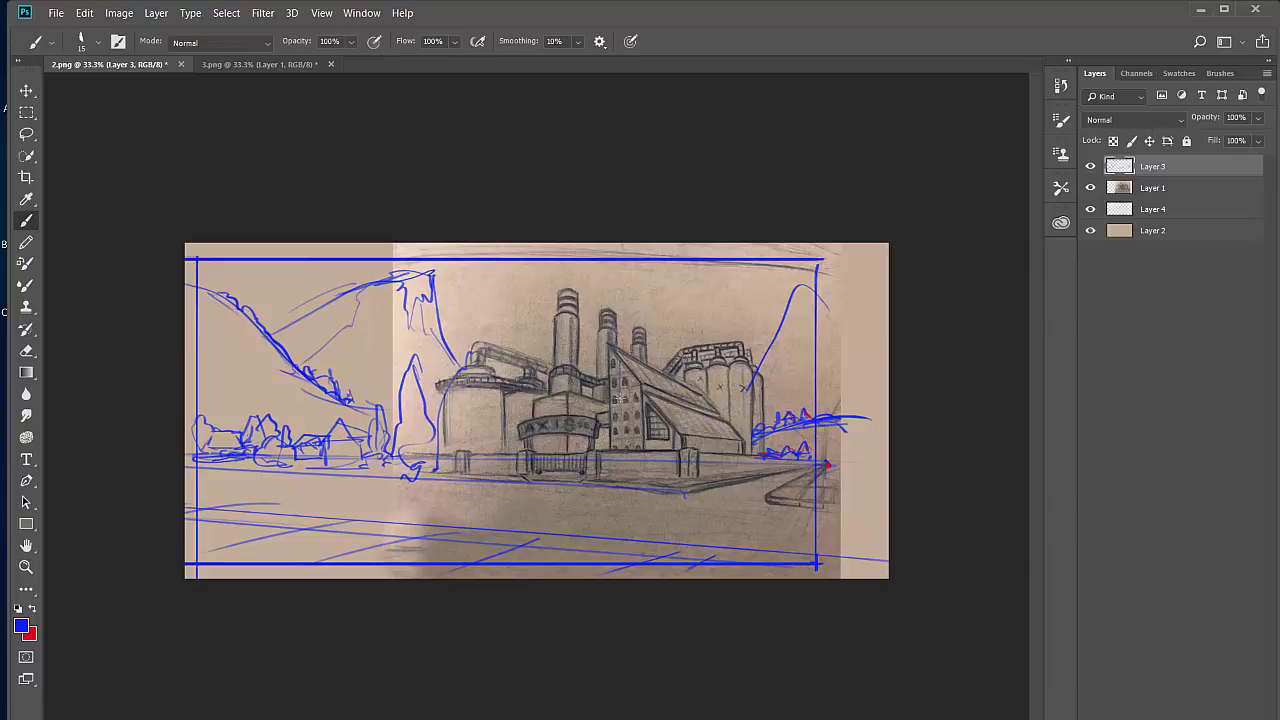
Step: Close 2.png without saving and make Layer 3 active in 3.png
left_click(181, 64)
left_click(670, 306)
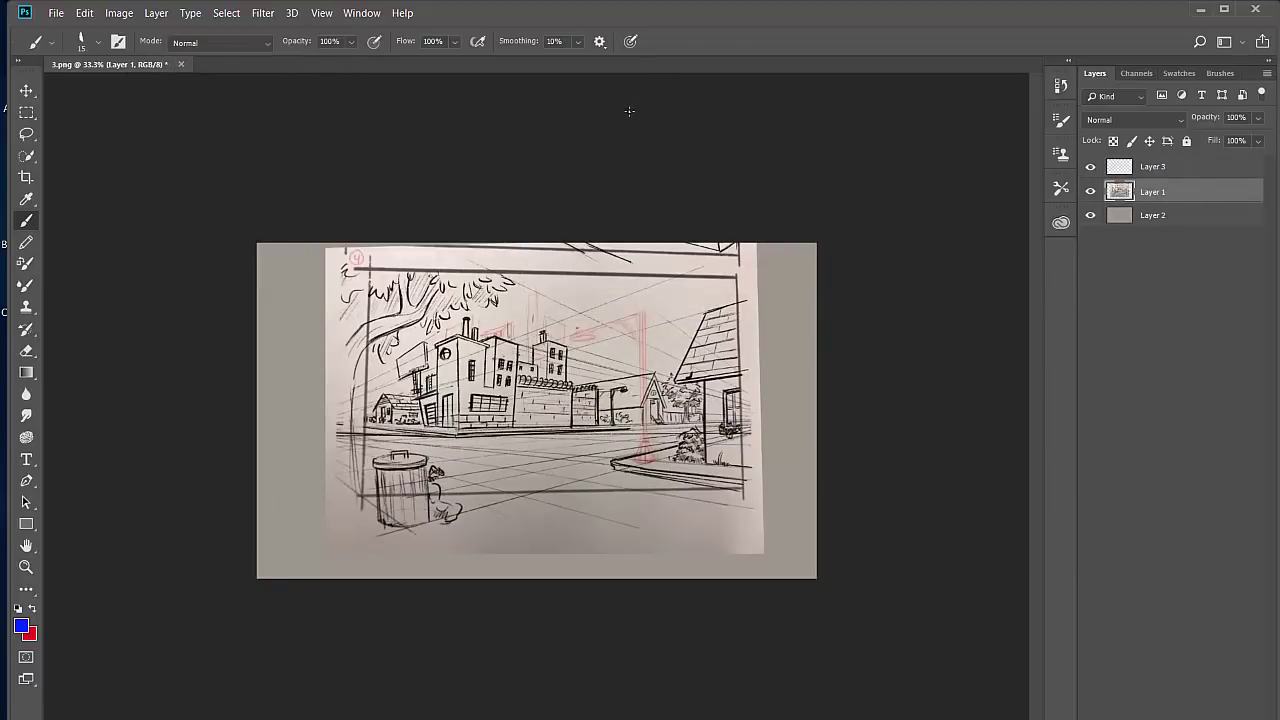
key("ctrl+plus")
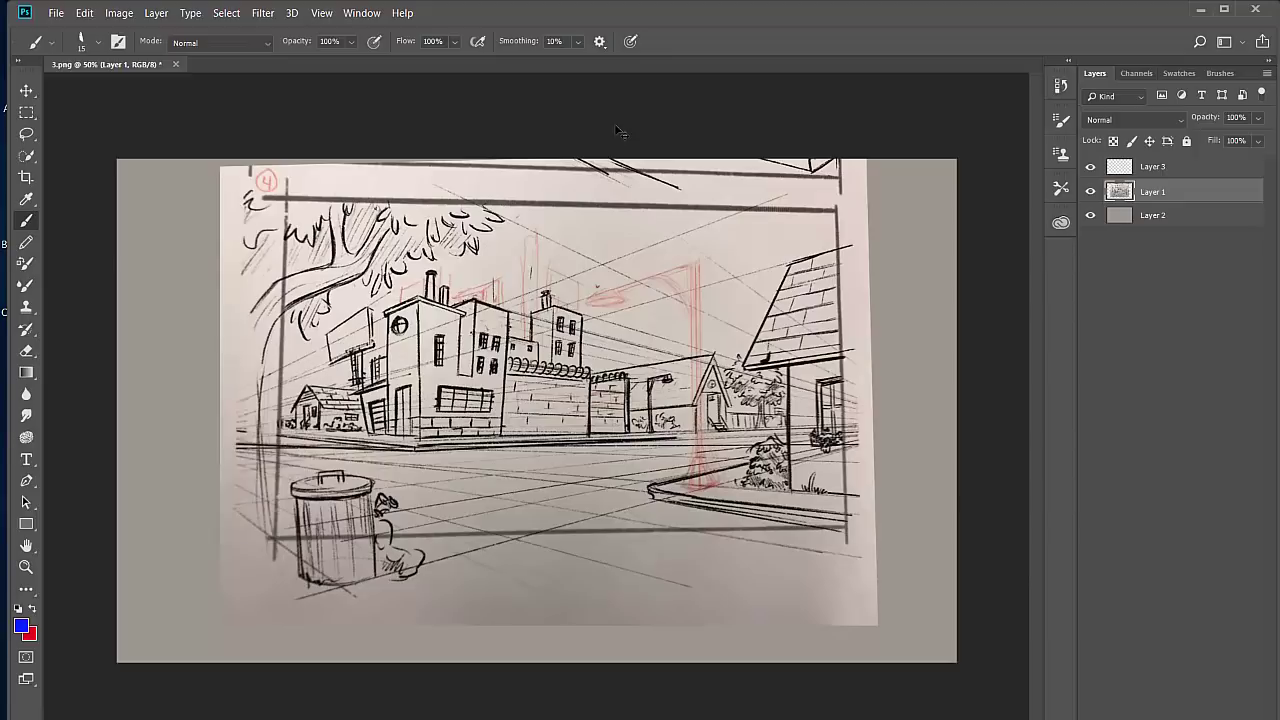
left_click(1170, 167)
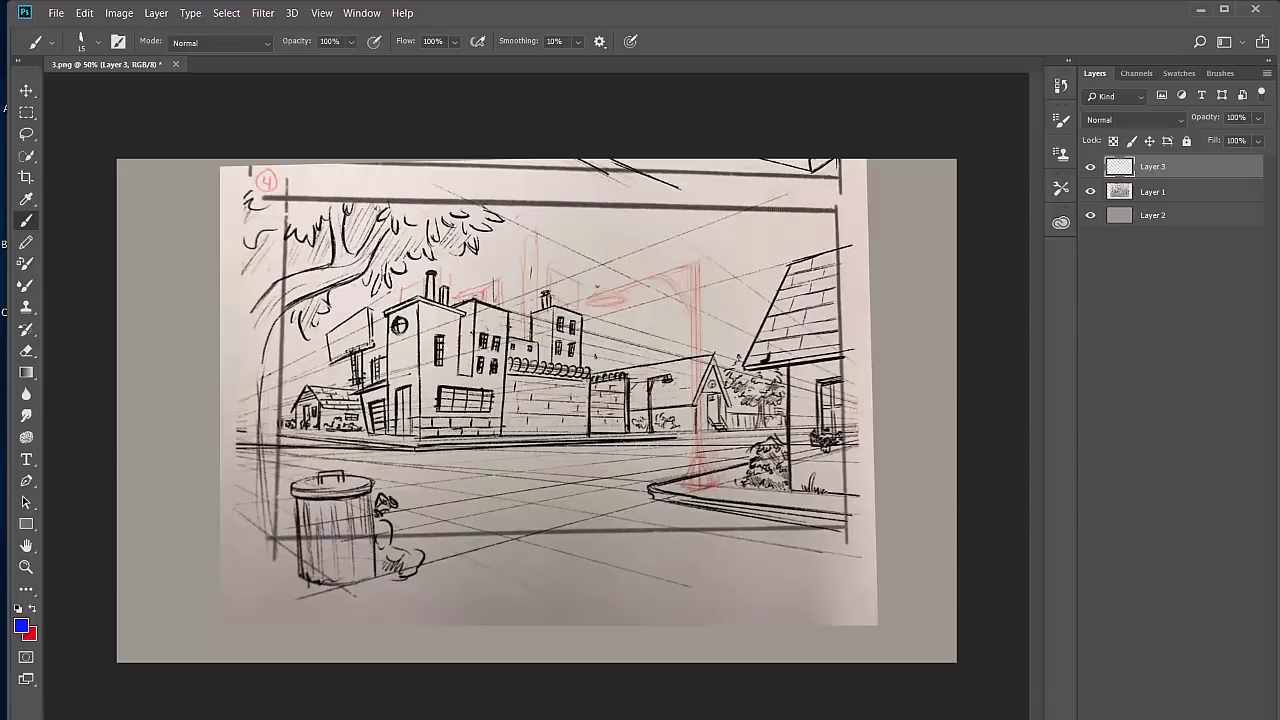
Step: Draw a sloping roof with a side wall beyond the brick wall, and slanted roof lines on the rear tower
mouse_move(574, 346)
left_mouse_down()
mouse_move(638, 358)
mouse_move(656, 438)
mouse_move(576, 346)
mouse_move(611, 378)
left_mouse_up()
left_click_drag(608, 357, 619, 373)
left_click_drag(500, 326, 540, 335)
left_click_drag(597, 359, 611, 370)
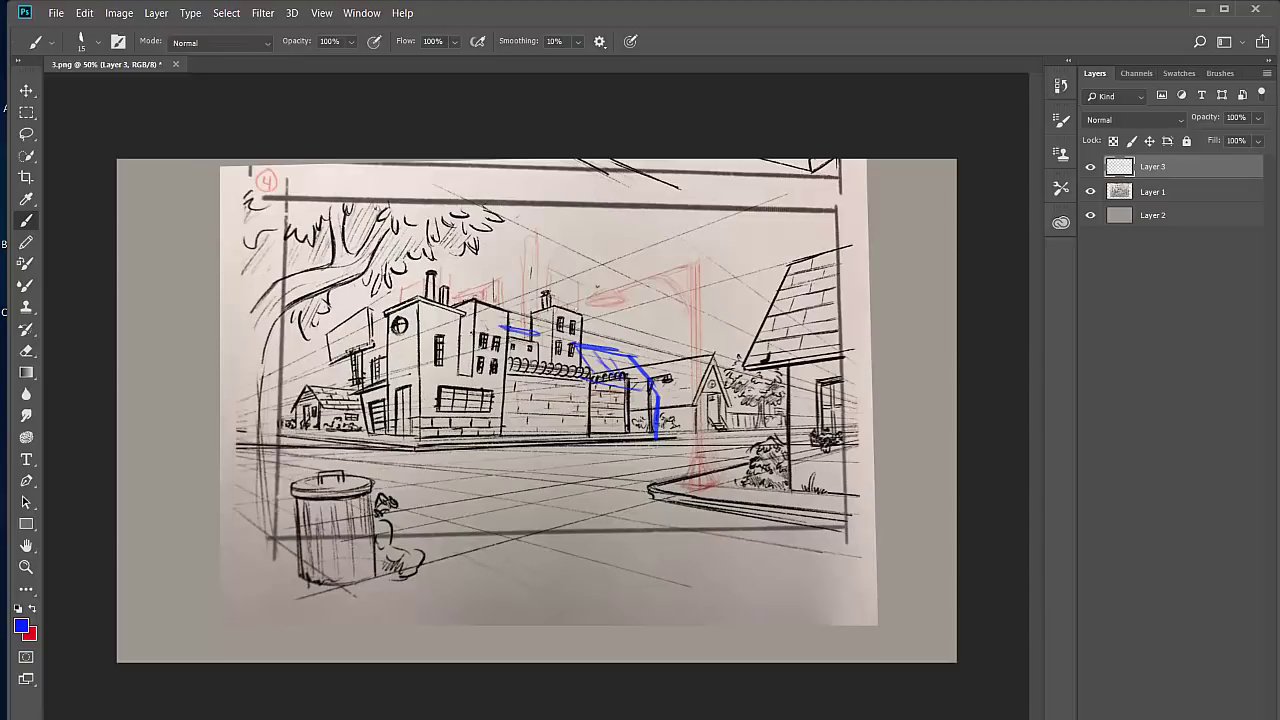
mouse_move(568, 298)
left_mouse_down()
mouse_move(582, 318)
mouse_move(550, 290)
mouse_move(570, 298)
mouse_move(540, 294)
mouse_move(576, 309)
left_mouse_up()
Step: Hide Layer 3 and add a new layer above it
left_click(1090, 166)
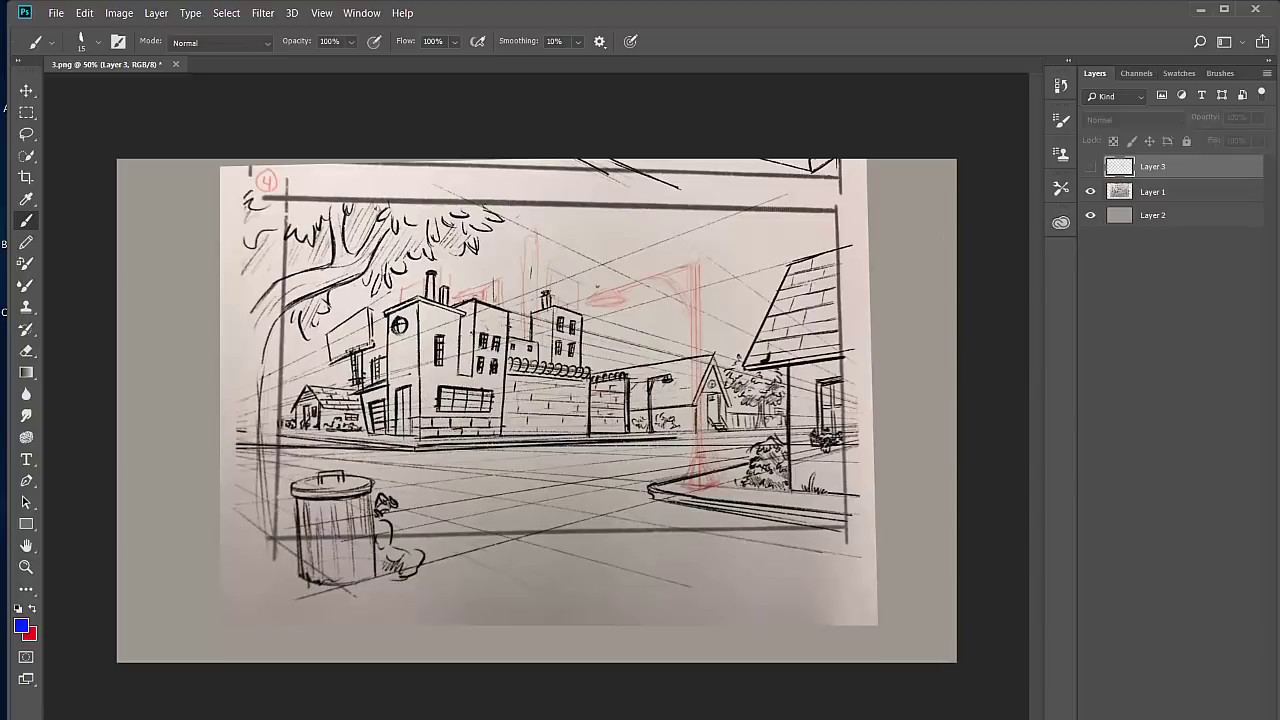
key("ctrl+shift+alt+n")
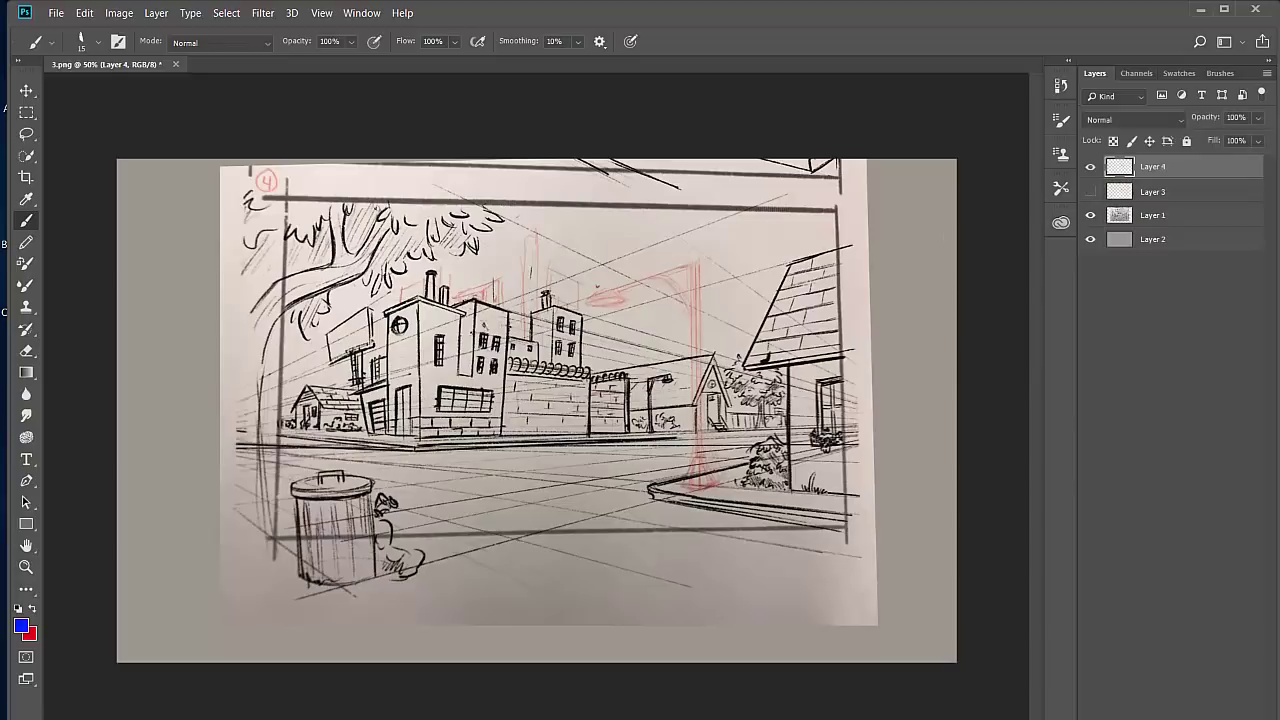
Step: Try short blue strokes across the walls of the factory blocks and the small houses, and undo them
left_click_drag(474, 322, 506, 328)
left_click_drag(418, 316, 452, 324)
mouse_move(546, 329)
left_mouse_down()
mouse_move(575, 337)
mouse_move(533, 357)
left_mouse_up()
left_click_drag(590, 397, 721, 408)
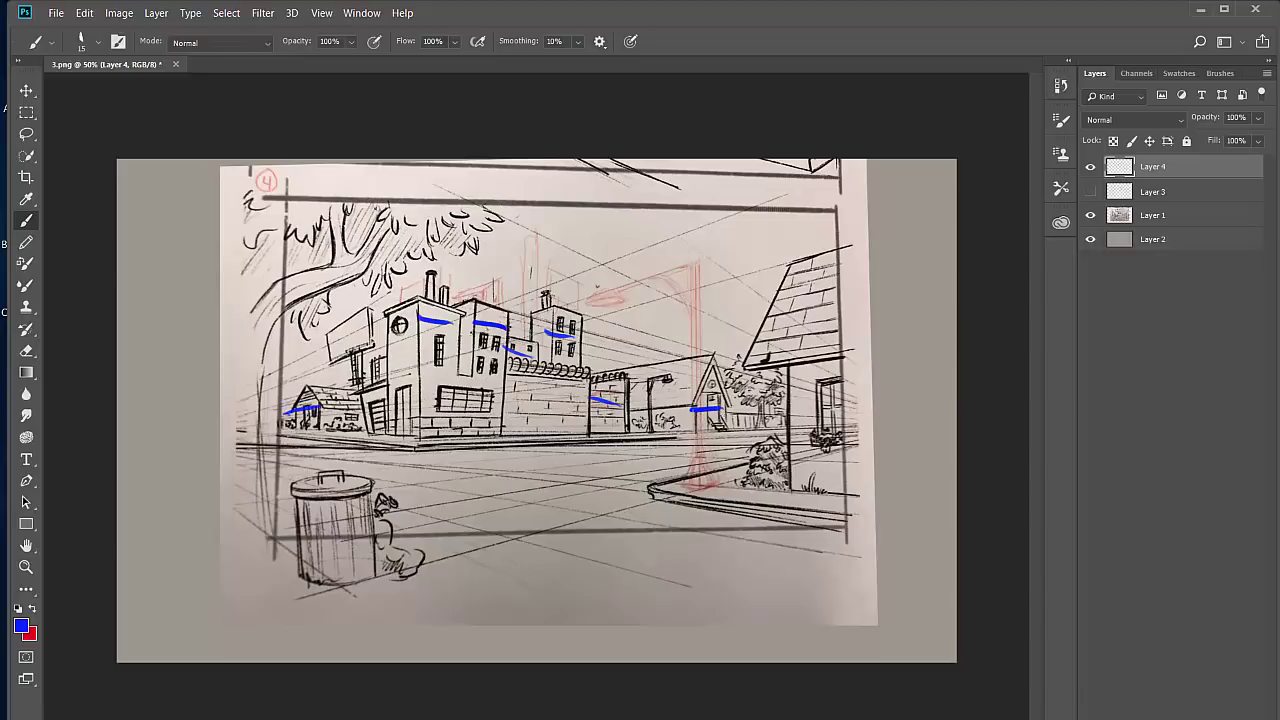
left_click_drag(362, 400, 384, 395)
key("ctrl+z")
key("ctrl+z")
key("ctrl+z")
key("ctrl+z")
key("ctrl+z")
key("ctrl+z")
key("ctrl+z")
key("ctrl+z")
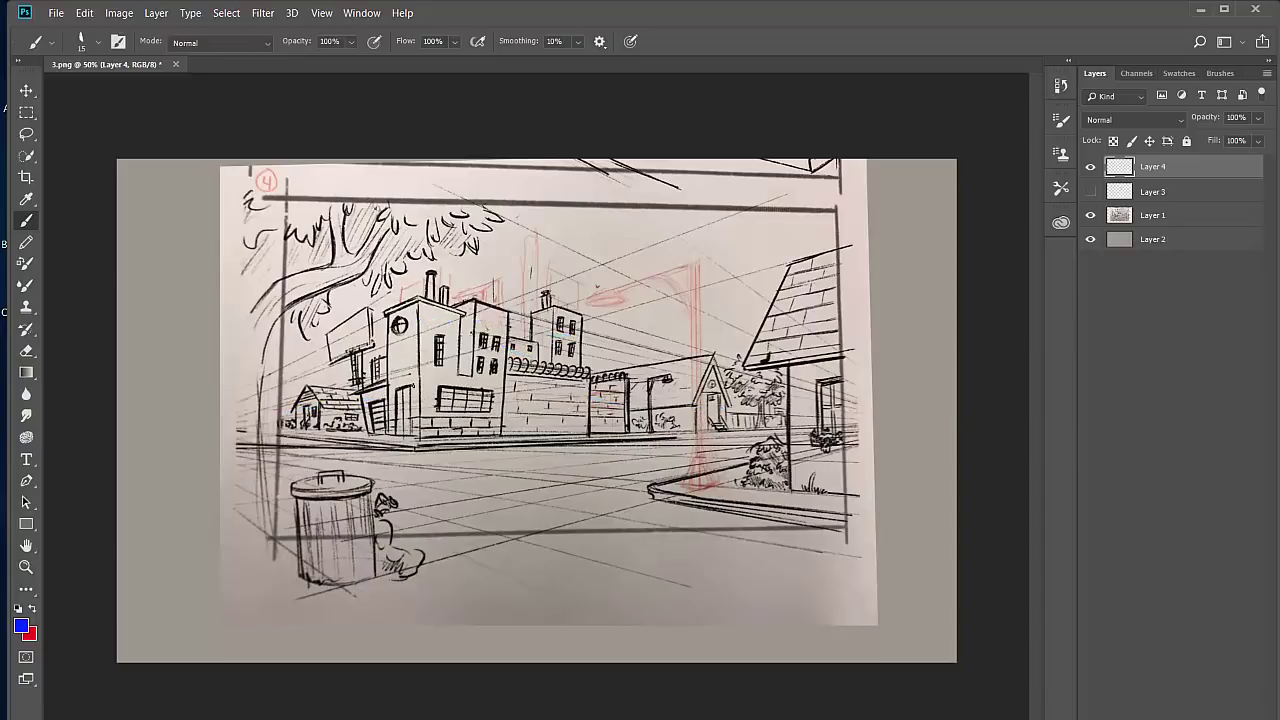
Step: Show Layer 3 again and draw a long sloping roof with a curved end over the factory's front blocks
left_click(1090, 192)
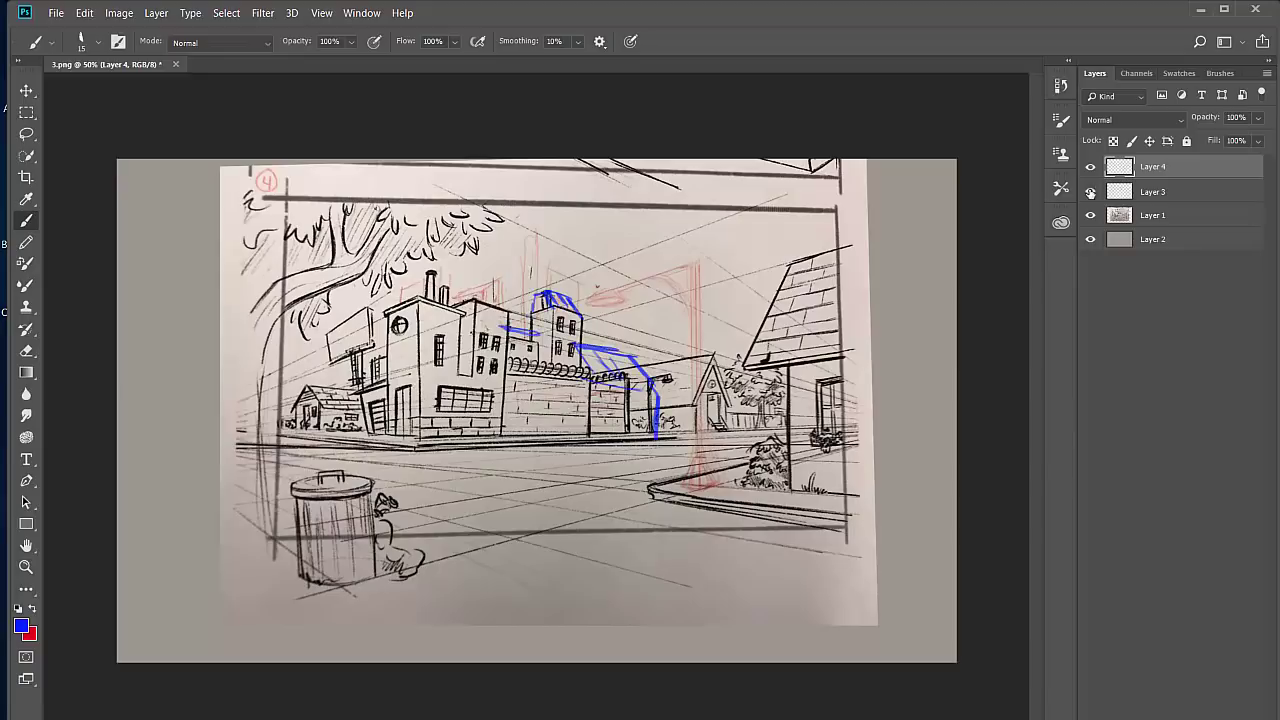
mouse_move(622, 354)
left_mouse_down()
mouse_move(646, 381)
mouse_move(622, 391)
left_mouse_up()
mouse_move(519, 295)
left_mouse_down()
mouse_move(510, 327)
mouse_move(466, 286)
mouse_move(408, 276)
mouse_move(424, 302)
left_mouse_up()
mouse_move(424, 300)
left_mouse_down()
mouse_move(460, 313)
mouse_move(479, 299)
left_mouse_up()
mouse_move(409, 284)
left_mouse_down()
mouse_move(377, 311)
mouse_move(399, 311)
left_mouse_up()
Step: Draw a tall thin chimney and a group of shorter, thicker chimneys behind the factory's middle block
mouse_move(481, 251)
left_mouse_down()
mouse_move(489, 302)
mouse_move(485, 239)
left_mouse_up()
mouse_move(485, 241)
left_mouse_down()
mouse_move(484, 289)
mouse_move(520, 326)
left_mouse_up()
mouse_move(518, 290)
left_mouse_down()
mouse_move(524, 330)
mouse_move(506, 292)
left_mouse_up()
left_click_drag(512, 312, 498, 272)
mouse_move(498, 272)
left_mouse_down()
mouse_move(494, 316)
mouse_move(504, 286)
left_mouse_up()
left_click_drag(504, 288, 529, 325)
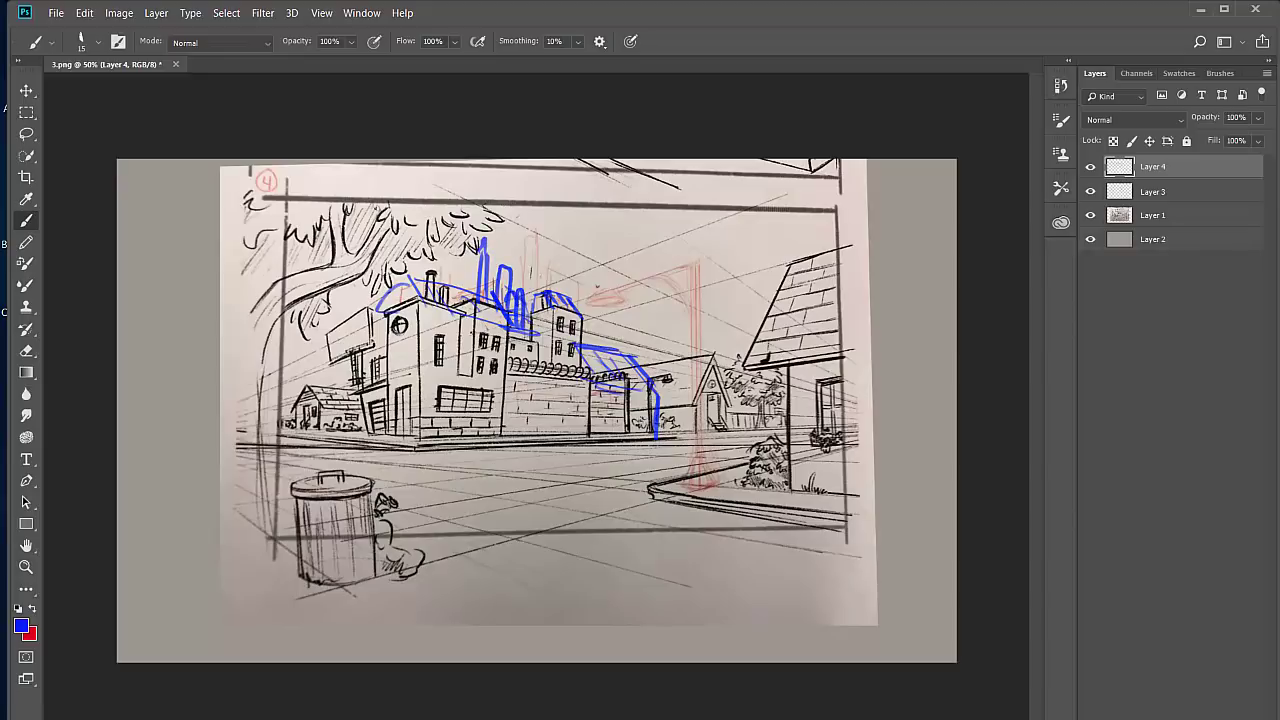
Step: Add a tall chimney beside the rear tower and two shorter stacks on the new sloping roof
left_click_drag(535, 260, 535, 307)
left_click_drag(532, 259, 531, 322)
left_click_drag(531, 260, 531, 305)
left_click_drag(582, 338, 591, 307)
left_click_drag(591, 307, 590, 346)
left_click_drag(590, 346, 612, 344)
left_click_drag(608, 340, 621, 350)
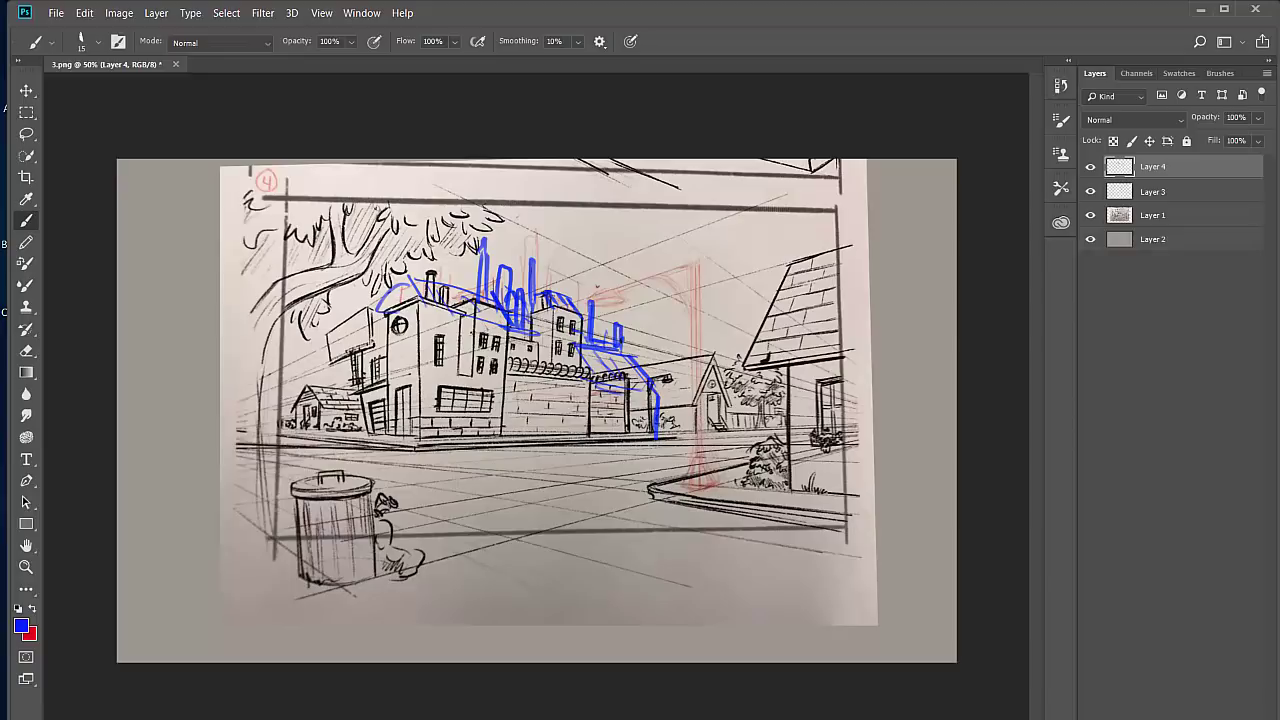
Step: Sketch an annex with tiered sloping roofs, posts and a base line on the factory's left side
mouse_move(386, 314)
left_mouse_down()
mouse_move(386, 374)
mouse_move(354, 350)
left_mouse_up()
mouse_move(384, 336)
left_mouse_down()
mouse_move(338, 354)
mouse_move(327, 388)
mouse_move(357, 370)
left_mouse_up()
mouse_move(376, 336)
left_mouse_down()
mouse_move(360, 366)
mouse_move(390, 364)
mouse_move(336, 428)
left_mouse_up()
mouse_move(390, 378)
left_mouse_down()
mouse_move(326, 398)
mouse_move(320, 436)
left_mouse_up()
mouse_move(312, 432)
left_mouse_down()
mouse_move(384, 436)
mouse_move(368, 434)
mouse_move(382, 396)
left_mouse_up()
mouse_move(378, 408)
left_mouse_down()
mouse_move(378, 432)
mouse_move(332, 432)
mouse_move(356, 398)
left_mouse_up()
mouse_move(350, 410)
left_mouse_down()
mouse_move(350, 436)
mouse_move(348, 411)
left_mouse_up()
left_click_drag(334, 423, 351, 423)
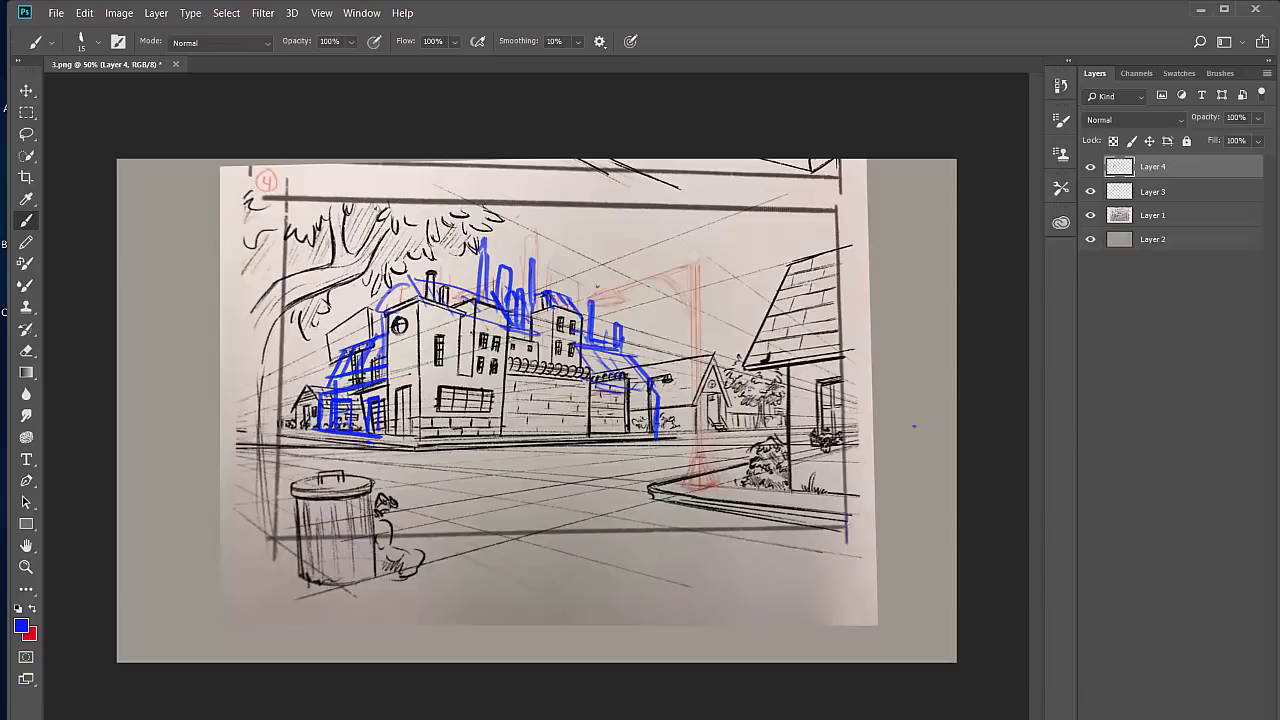
Step: Extend the new frame's bottom and top lines to the canvas's left edge and outline a curving tree trunk there
mouse_move(848, 522)
left_mouse_down()
mouse_move(459, 540)
mouse_move(117, 549)
left_mouse_up()
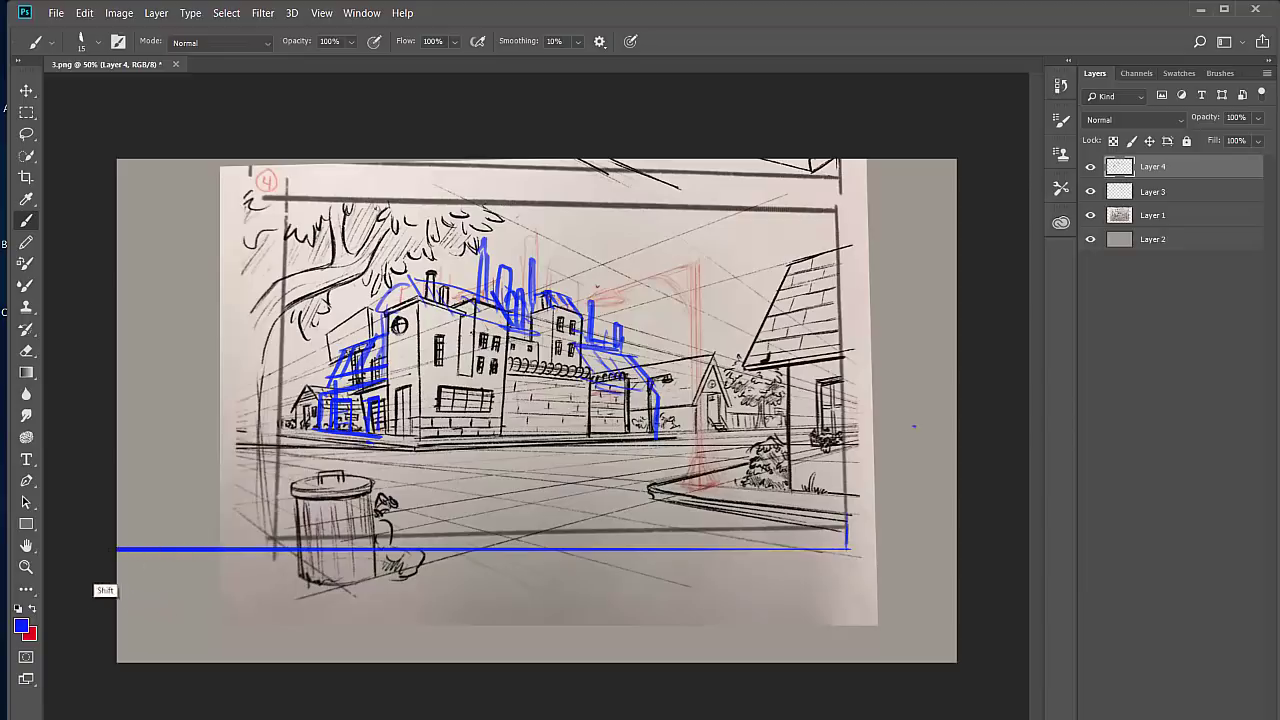
left_click_drag(843, 208, 117, 208)
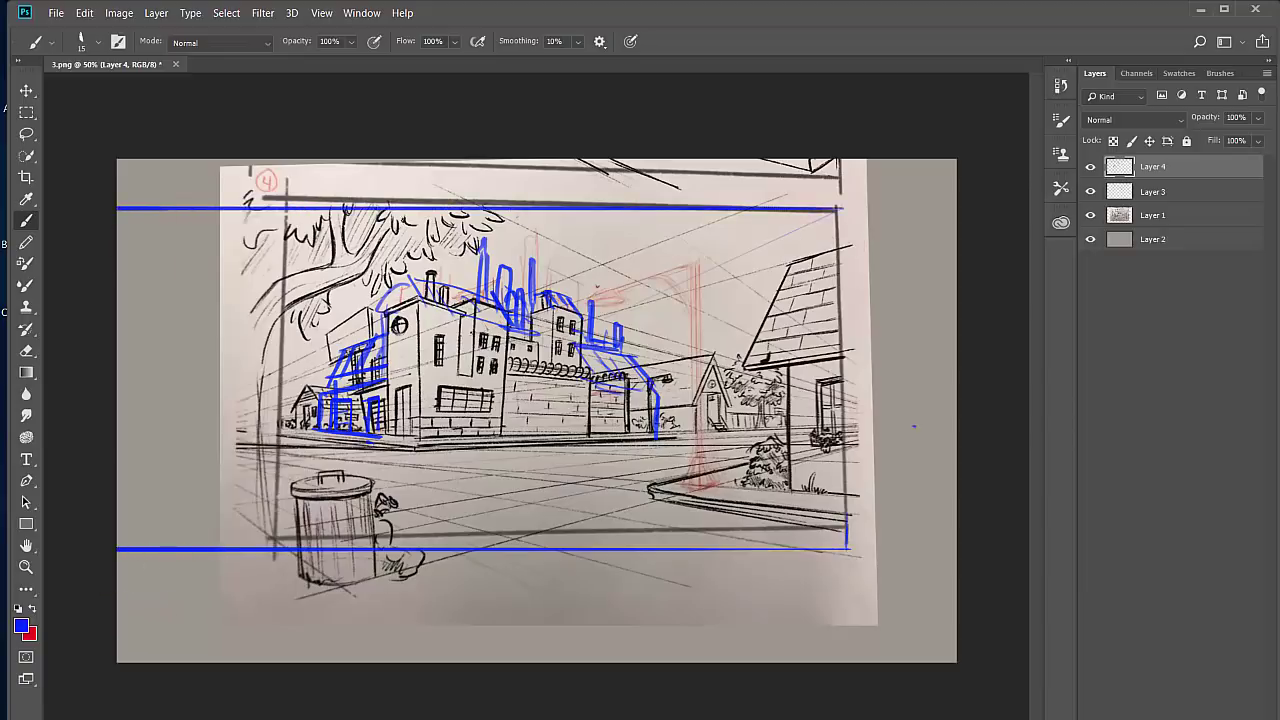
mouse_move(218, 189)
left_mouse_down()
mouse_move(198, 276)
mouse_move(128, 424)
mouse_move(140, 558)
left_mouse_up()
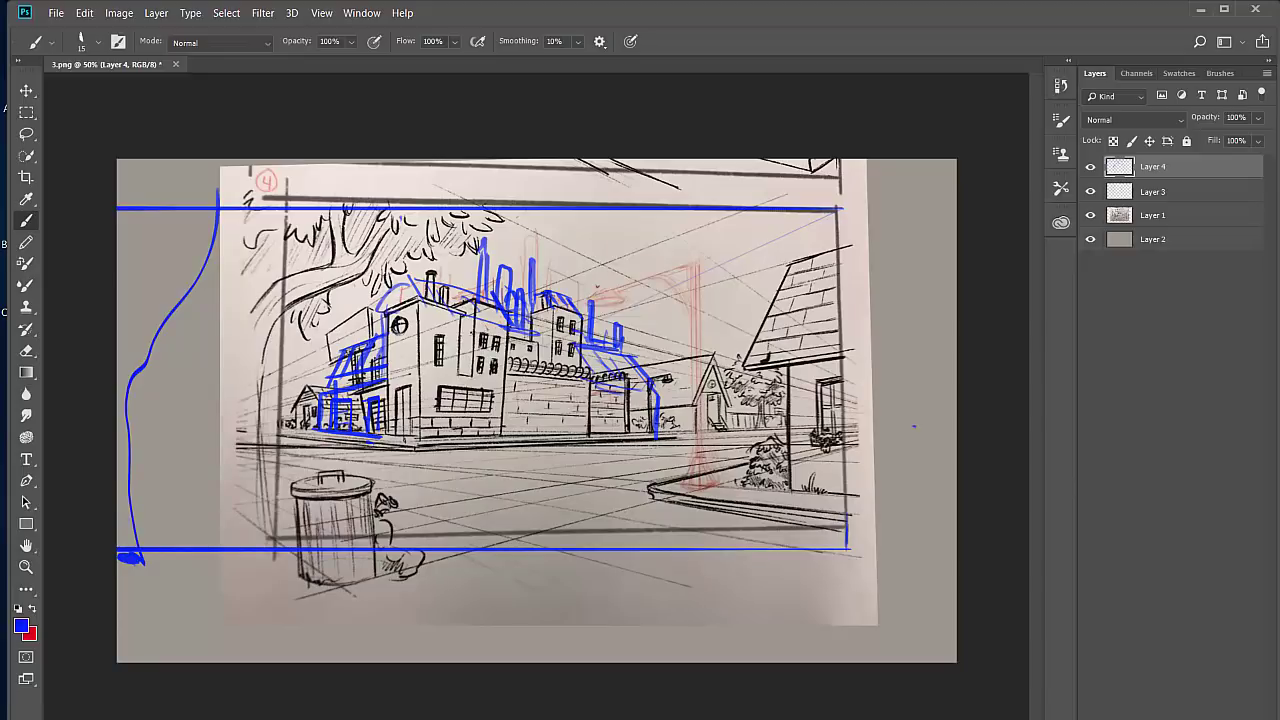
Step: Sketch a faint horizon line and converging perspective lines for a sidewalk at the foot of the new tree
left_click_drag(325, 572, 128, 424)
left_click_drag(744, 430, 111, 412)
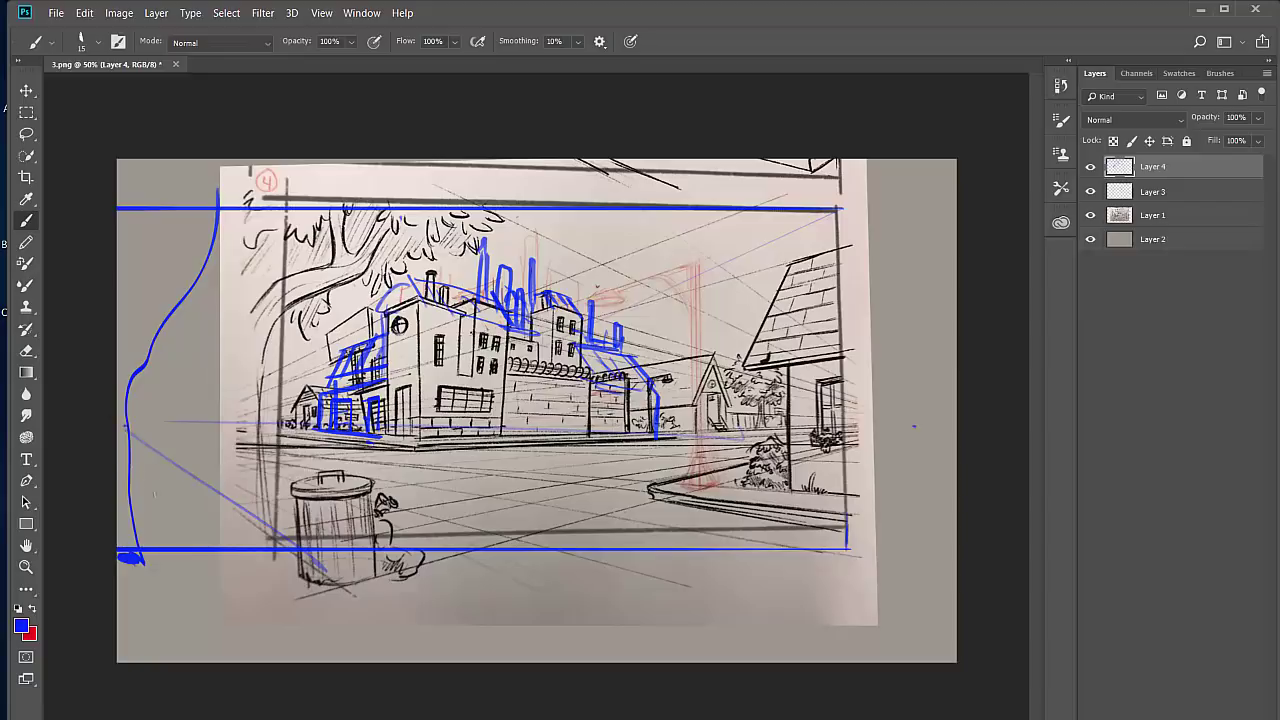
mouse_move(187, 543)
left_mouse_down()
mouse_move(122, 450)
mouse_move(197, 551)
left_mouse_up()
mouse_move(132, 488)
left_mouse_down()
mouse_move(149, 515)
mouse_move(118, 479)
mouse_move(168, 560)
mouse_move(132, 460)
mouse_move(212, 562)
left_mouse_up()
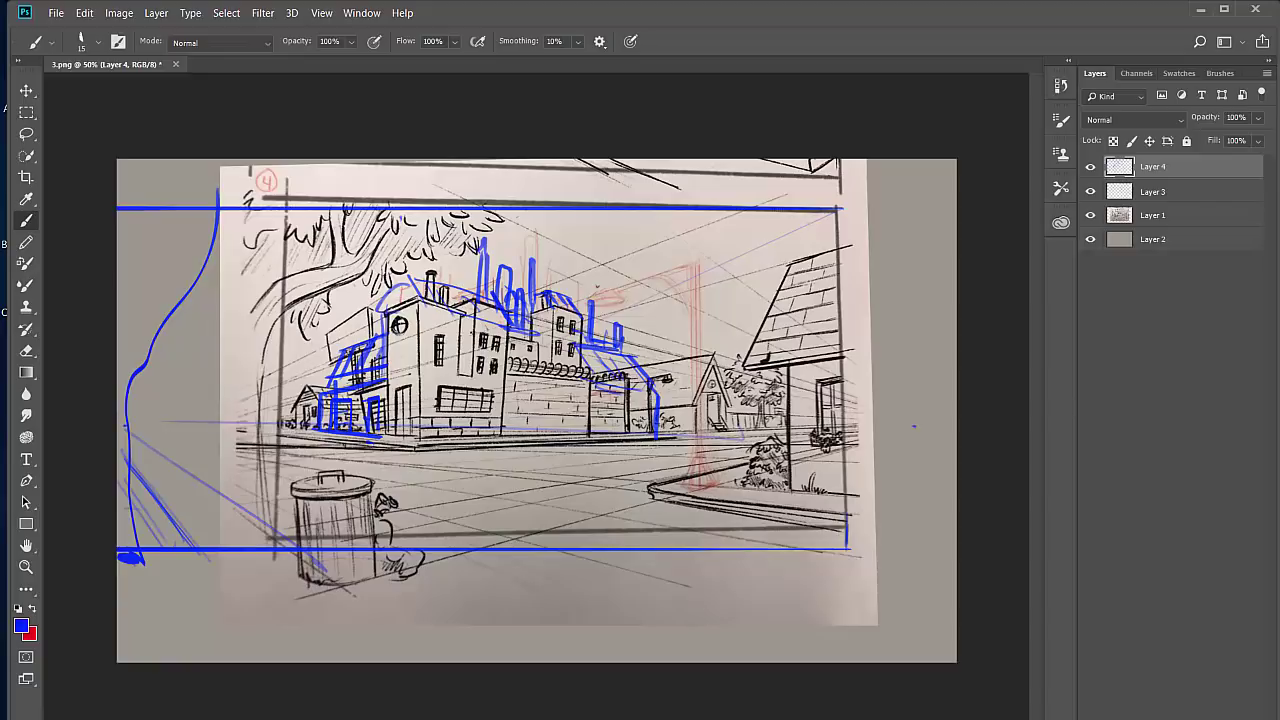
Step: Draw the far street edge and small distant houses and trees beside the trunk, and reinforce the sidewalk lines below
left_click_drag(214, 437, 300, 438)
mouse_move(125, 453)
left_mouse_down()
mouse_move(207, 452)
mouse_move(226, 435)
mouse_move(252, 450)
mouse_move(194, 449)
left_mouse_up()
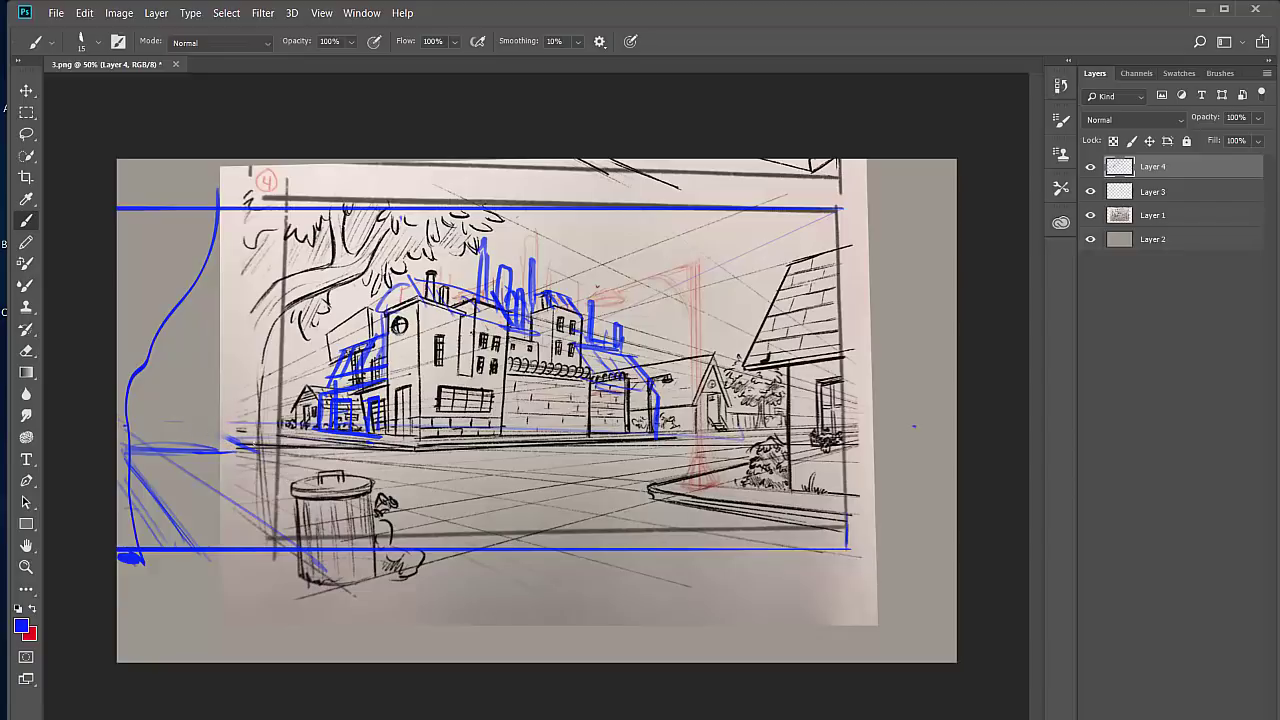
left_click_drag(255, 448, 141, 421)
mouse_move(160, 414)
left_mouse_down()
mouse_move(154, 426)
mouse_move(184, 420)
mouse_move(166, 394)
mouse_move(196, 428)
mouse_move(140, 424)
mouse_move(128, 406)
mouse_move(144, 388)
mouse_move(156, 434)
mouse_move(206, 446)
mouse_move(216, 434)
left_mouse_up()
left_click_drag(128, 448, 118, 463)
left_click_drag(168, 516, 214, 572)
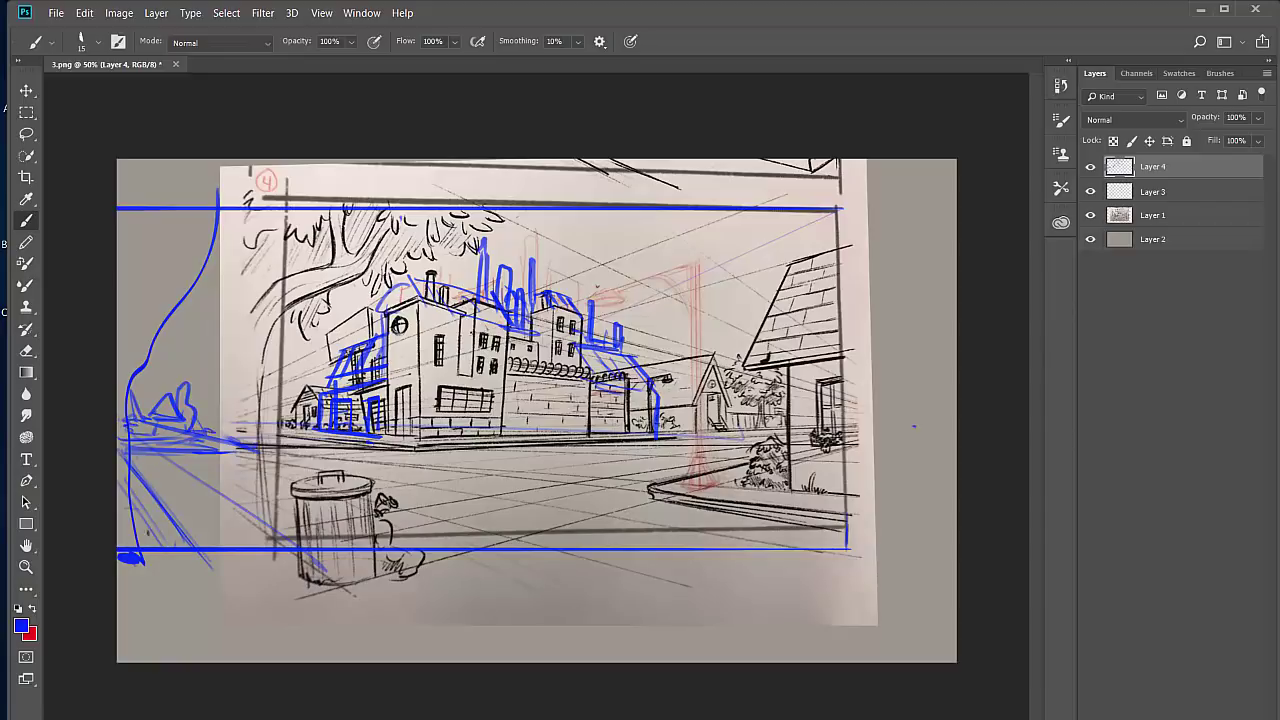
left_click_drag(118, 466, 146, 540)
Step: Refine the tree trunk's edge and outline a large foliage mass reaching above the frame's upper left corner
left_click_drag(176, 296, 126, 362)
left_click_drag(214, 264, 178, 298)
mouse_move(180, 244)
left_mouse_down()
mouse_move(264, 232)
mouse_move(206, 284)
mouse_move(198, 162)
mouse_move(118, 210)
left_mouse_up()
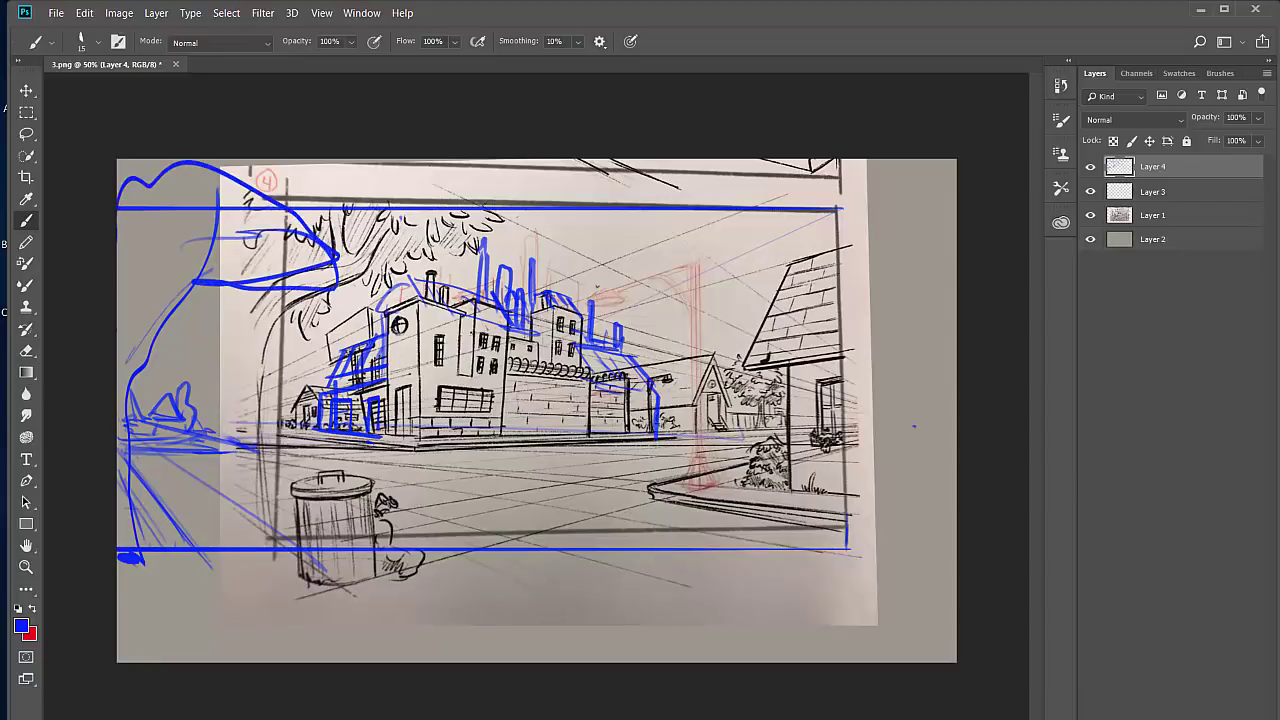
Step: Try sketching a receding row of parked cars between the new sidewalk and the trash can
mouse_move(146, 481)
left_mouse_down()
mouse_move(188, 480)
mouse_move(150, 478)
mouse_move(180, 467)
mouse_move(150, 462)
mouse_move(176, 462)
mouse_move(136, 478)
mouse_move(224, 482)
mouse_move(200, 496)
mouse_move(214, 500)
mouse_move(220, 478)
mouse_move(216, 496)
mouse_move(182, 484)
mouse_move(210, 486)
mouse_move(186, 494)
mouse_move(204, 492)
mouse_move(238, 554)
mouse_move(258, 560)
left_mouse_up()
mouse_move(182, 516)
left_mouse_down()
mouse_move(212, 532)
mouse_move(188, 514)
left_mouse_up()
mouse_move(190, 522)
left_mouse_down()
mouse_move(188, 538)
mouse_move(254, 526)
left_mouse_up()
mouse_move(200, 510)
left_mouse_down()
mouse_move(252, 522)
mouse_move(220, 542)
mouse_move(262, 546)
mouse_move(200, 512)
mouse_move(220, 502)
left_mouse_up()
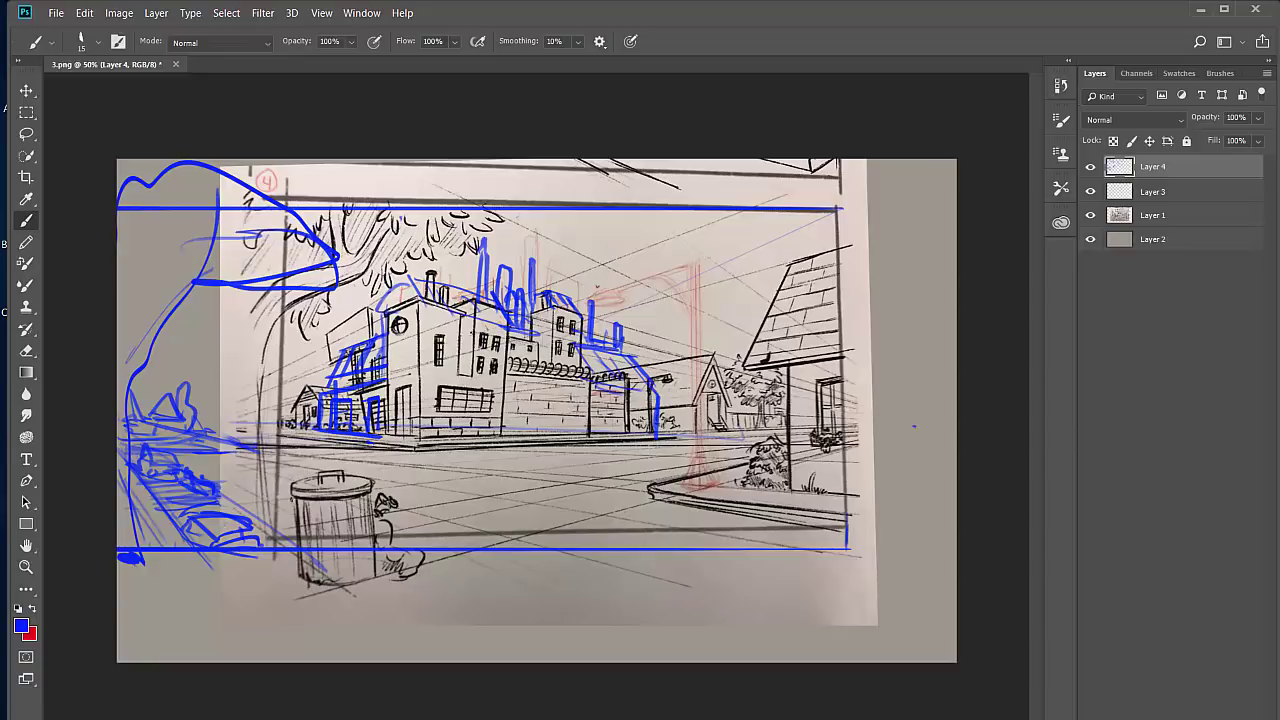
left_click_drag(168, 449, 178, 463)
mouse_move(226, 538)
left_mouse_down()
mouse_move(194, 514)
mouse_move(244, 509)
mouse_move(270, 540)
mouse_move(230, 545)
mouse_move(196, 484)
mouse_move(250, 592)
left_mouse_up()
left_click_drag(186, 514, 212, 572)
mouse_move(242, 570)
left_mouse_down()
mouse_move(208, 588)
mouse_move(226, 579)
left_mouse_up()
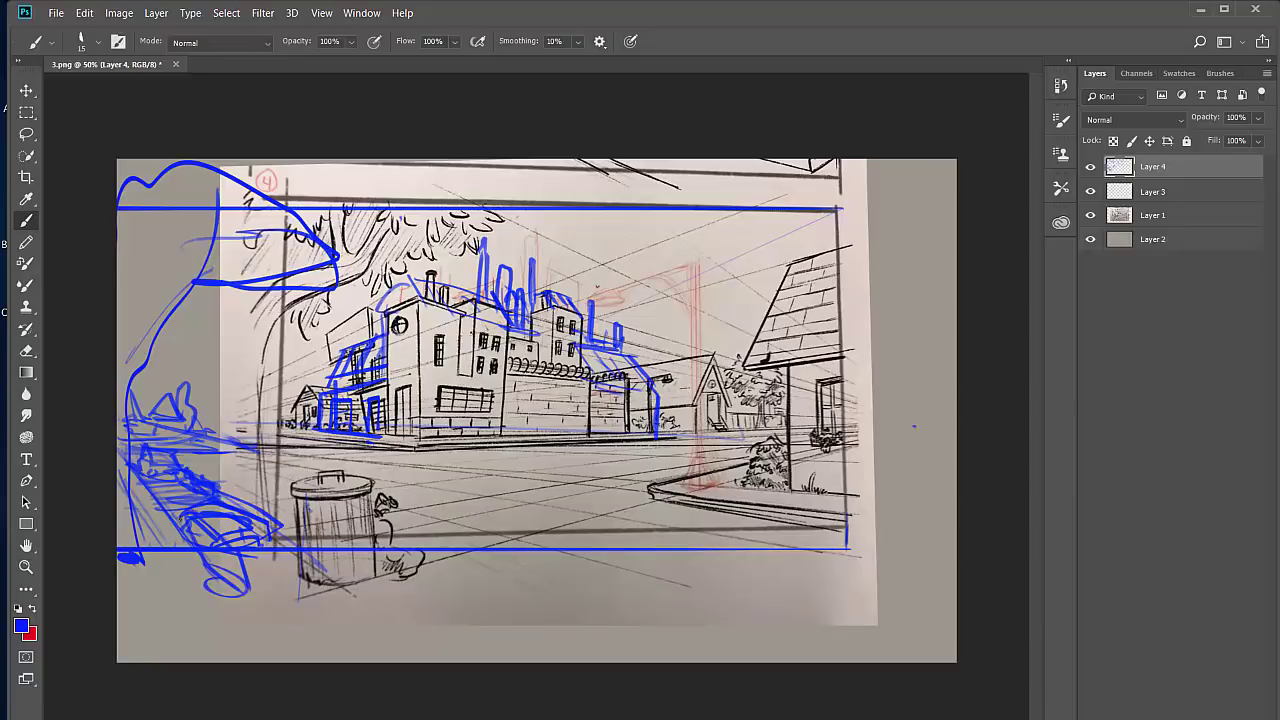
mouse_move(188, 518)
left_mouse_down()
mouse_move(168, 538)
mouse_move(260, 486)
mouse_move(306, 572)
mouse_move(250, 604)
left_mouse_up()
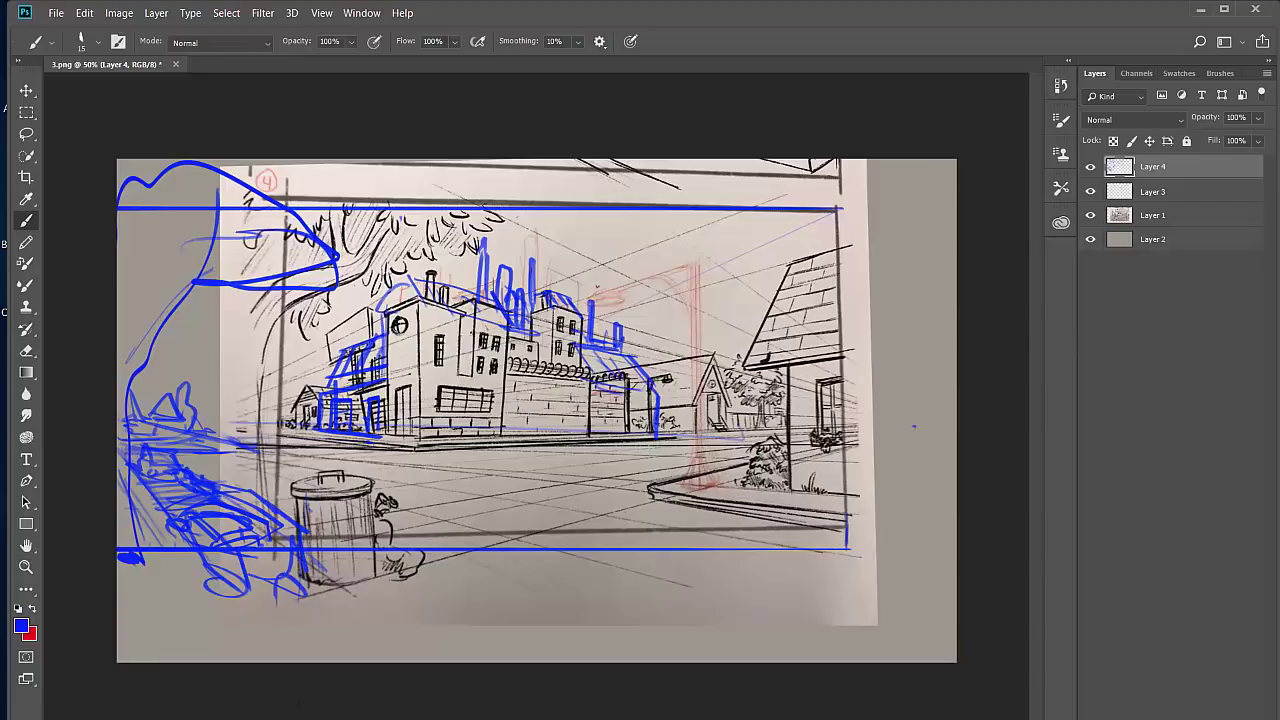
Step: Add the tree trunk's left edge and delete the parked cars sketched beside the sidewalk
left_click_drag(178, 197, 88, 377)
key("l")
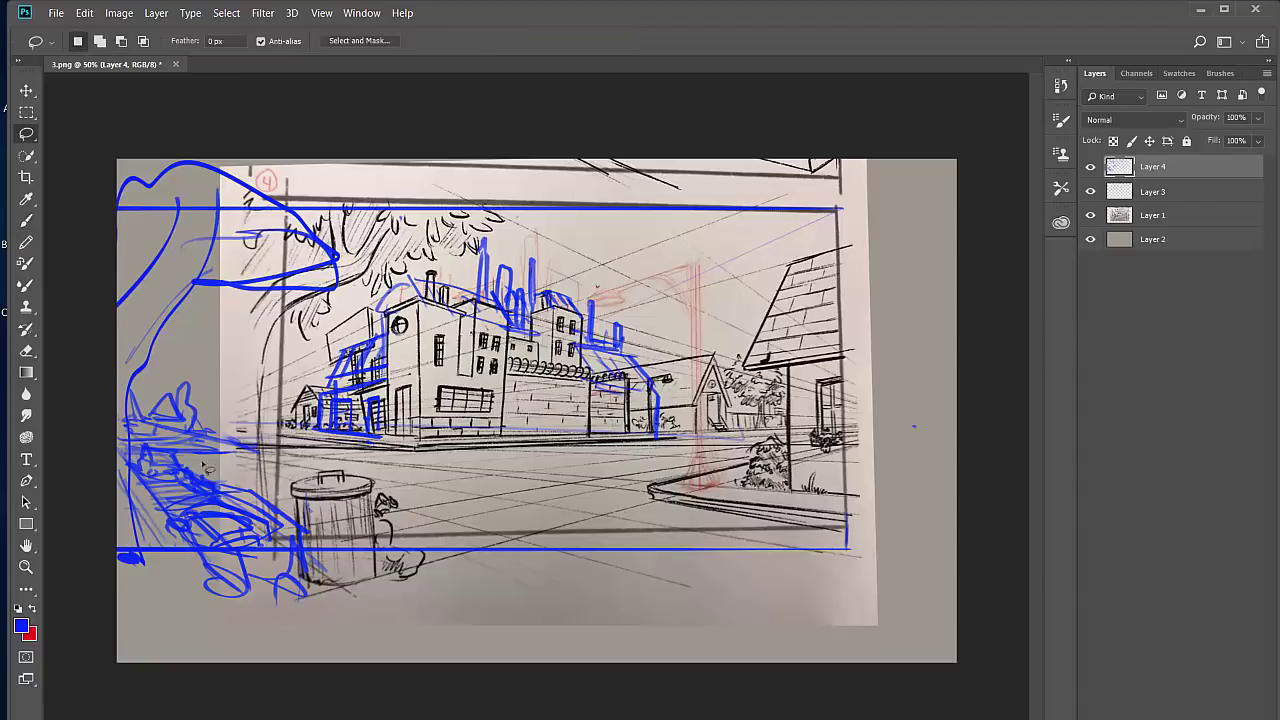
mouse_move(208, 464)
left_mouse_down()
mouse_move(134, 448)
mouse_move(328, 657)
mouse_move(196, 420)
left_mouse_up()
key("Delete")
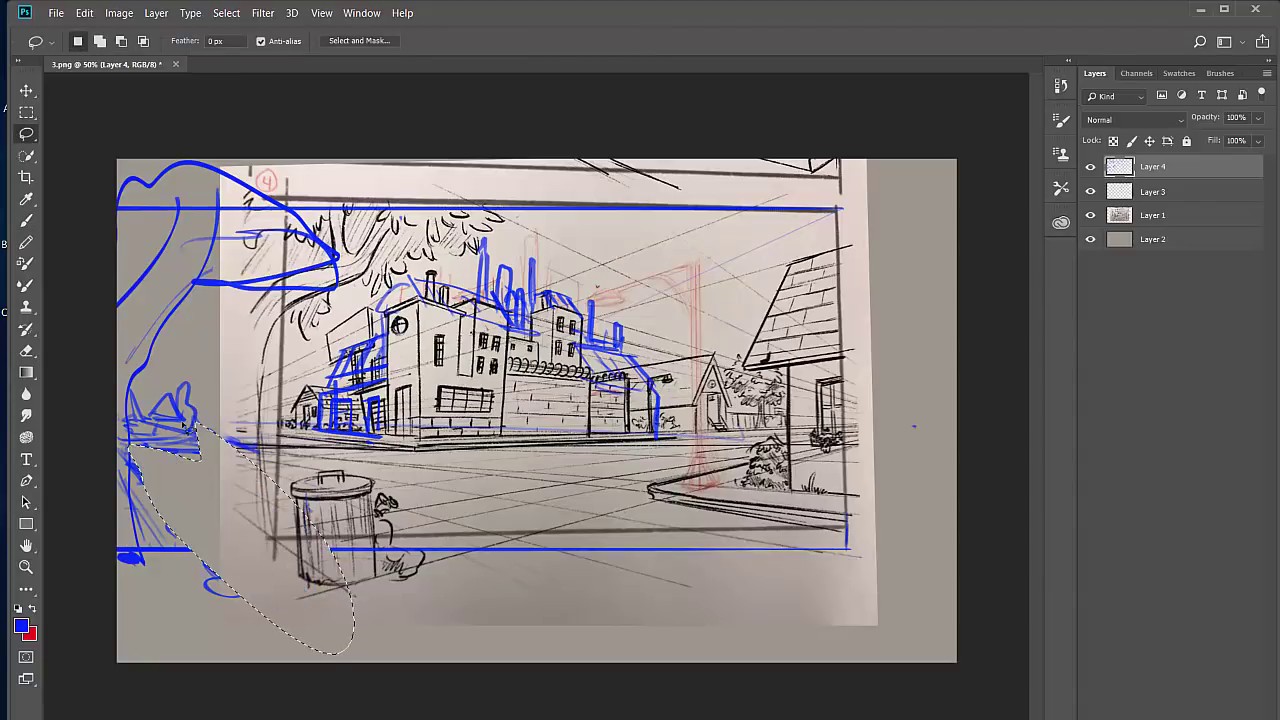
key("ctrl+d")
Step: Redraw the converging sidewalk edges at the left and sketch light perspective guide lines across the street
key("b")
mouse_move(120, 452)
left_mouse_down()
mouse_move(235, 572)
mouse_move(222, 560)
left_mouse_up()
left_click_drag(122, 460, 141, 568)
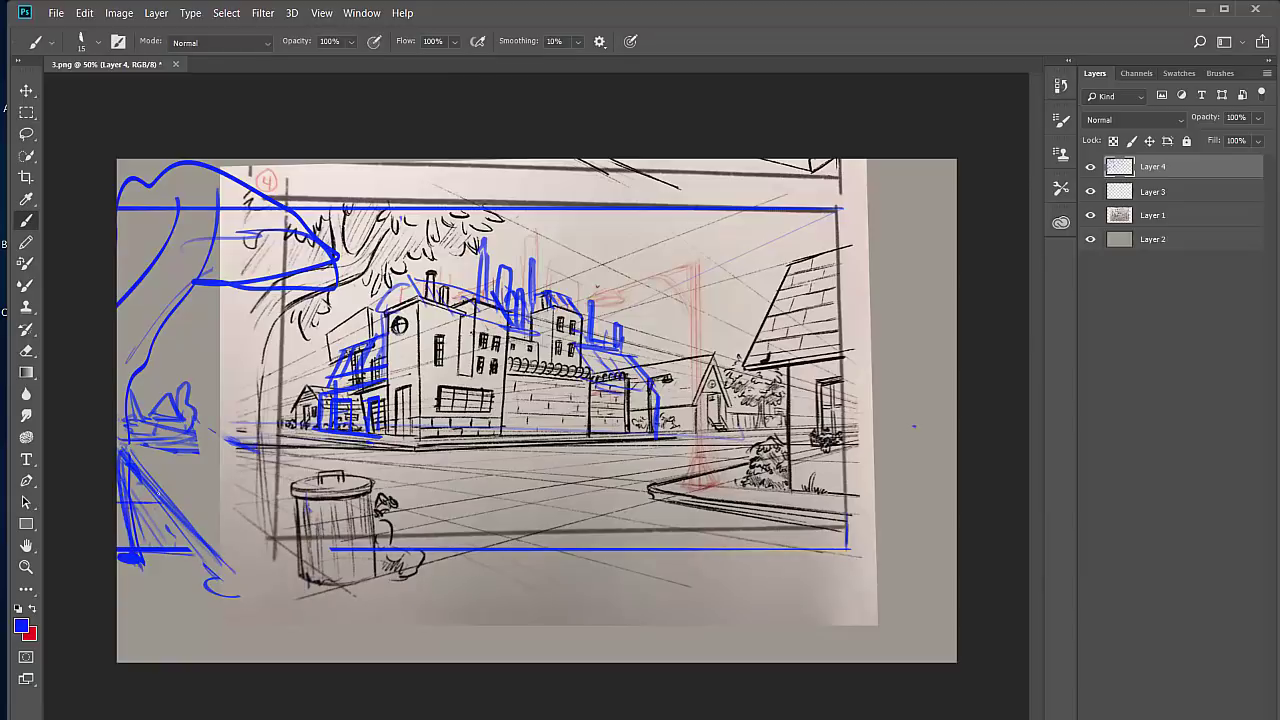
mouse_move(148, 483)
left_mouse_down()
mouse_move(218, 552)
mouse_move(352, 570)
mouse_move(730, 503)
left_mouse_up()
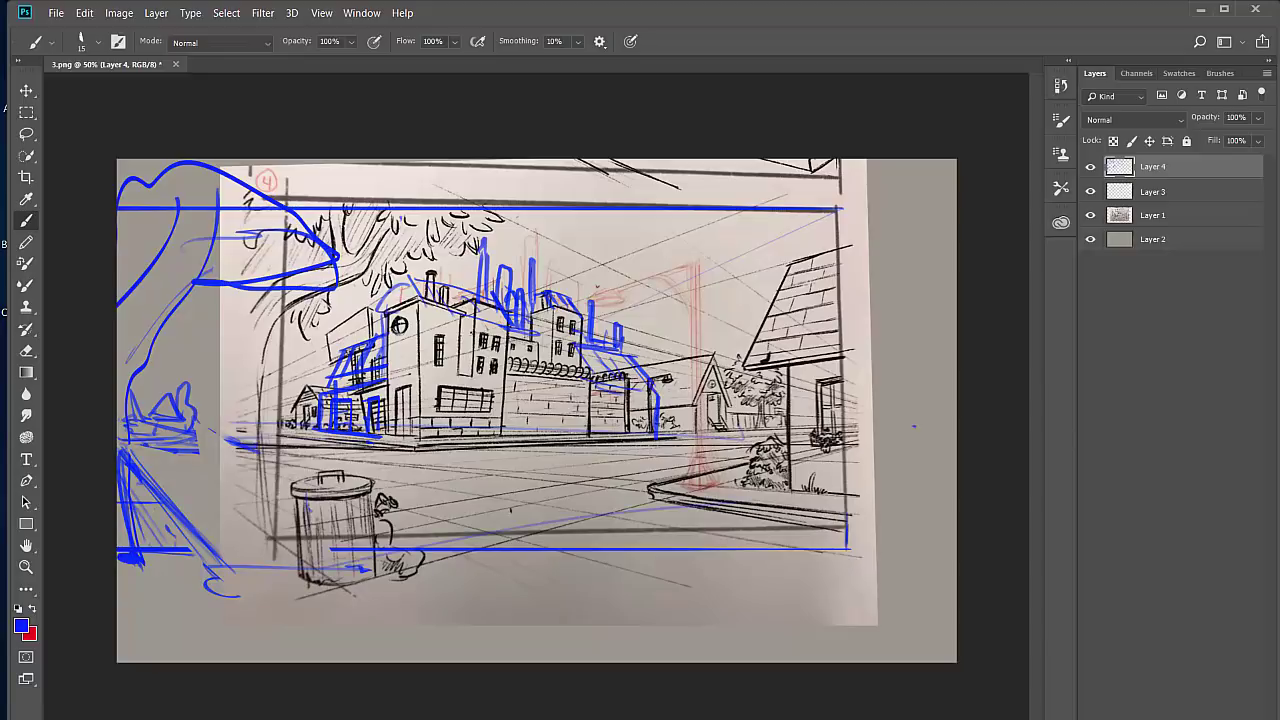
left_click_drag(328, 488, 722, 466)
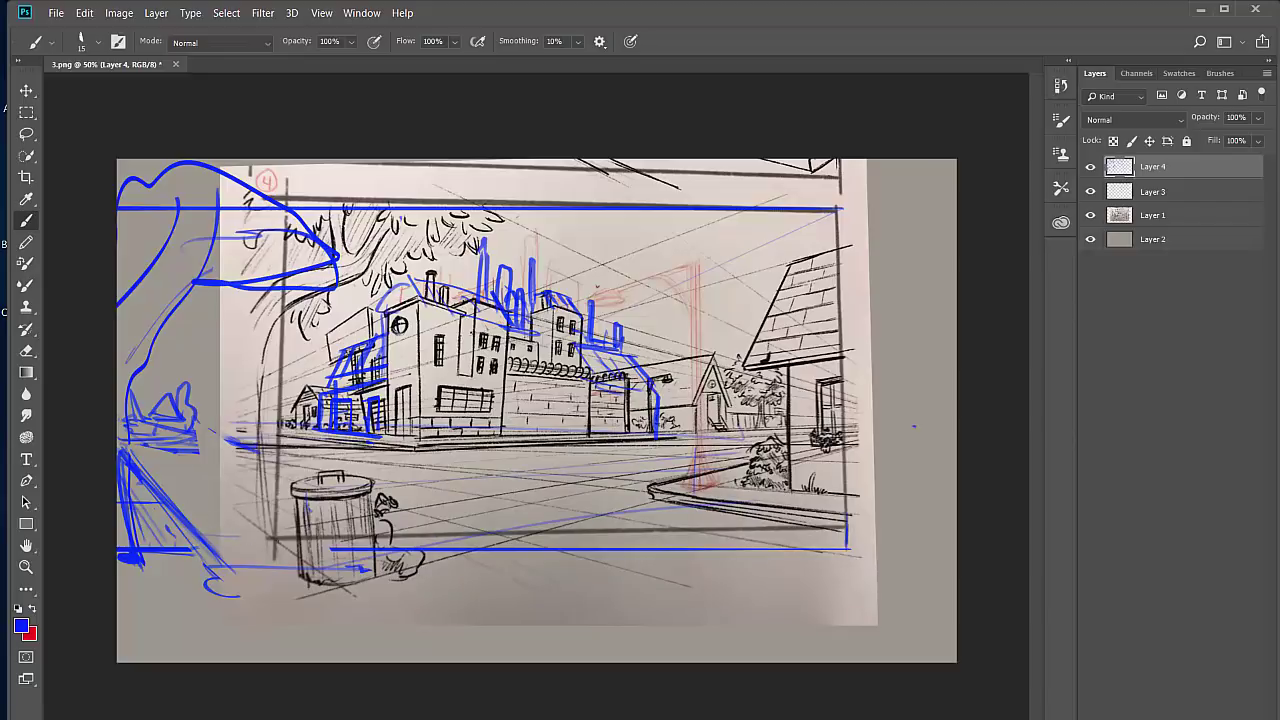
mouse_move(196, 548)
left_mouse_down()
mouse_move(305, 549)
mouse_move(196, 550)
left_mouse_up()
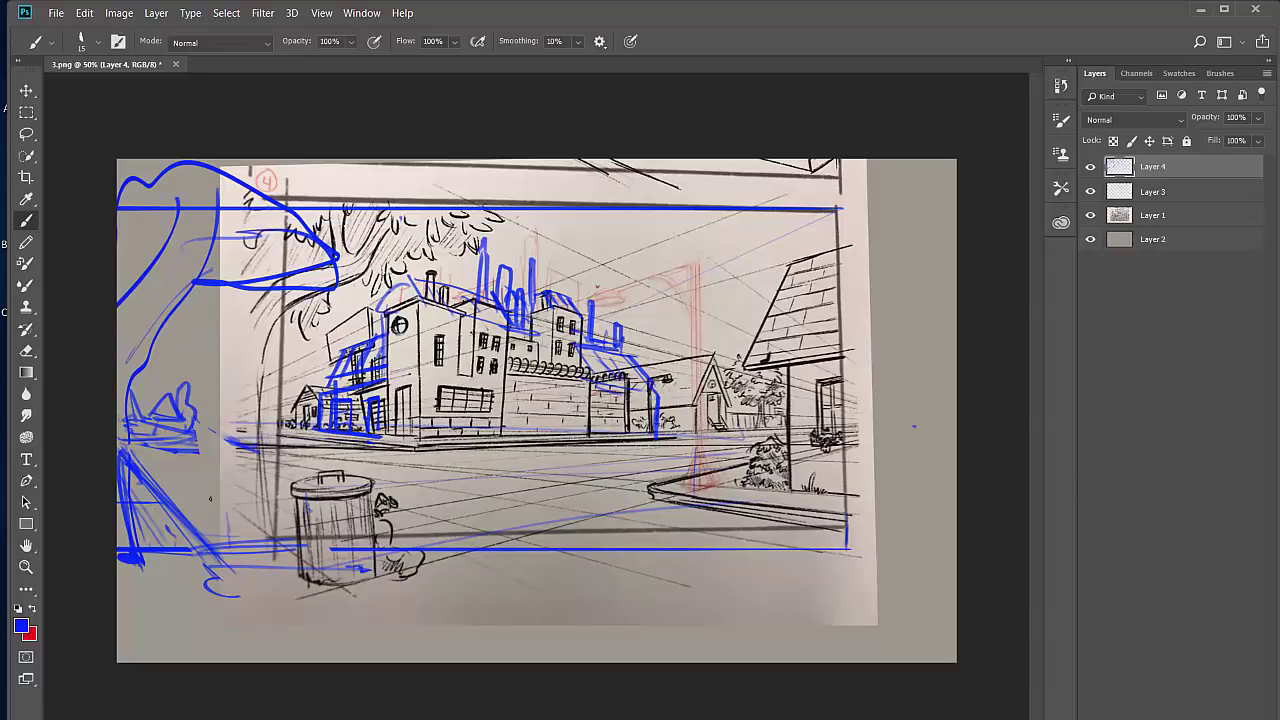
Step: Sketch a single parked car in perspective behind the trash can, with its wheels, cabin, hood and bumper
mouse_move(214, 489)
left_mouse_down()
mouse_move(207, 505)
mouse_move(215, 489)
mouse_move(248, 523)
mouse_move(188, 478)
mouse_move(200, 540)
mouse_move(198, 499)
mouse_move(168, 501)
mouse_move(173, 475)
mouse_move(192, 508)
left_mouse_up()
mouse_move(160, 474)
left_mouse_down()
mouse_move(293, 445)
mouse_move(197, 469)
mouse_move(184, 432)
mouse_move(278, 430)
left_mouse_up()
left_click_drag(198, 430, 272, 426)
mouse_move(270, 434)
left_mouse_down()
mouse_move(268, 458)
mouse_move(200, 466)
mouse_move(332, 468)
mouse_move(321, 481)
left_mouse_up()
mouse_move(235, 487)
left_mouse_down()
mouse_move(308, 470)
mouse_move(309, 513)
mouse_move(296, 510)
left_mouse_up()
left_click_drag(300, 512, 302, 552)
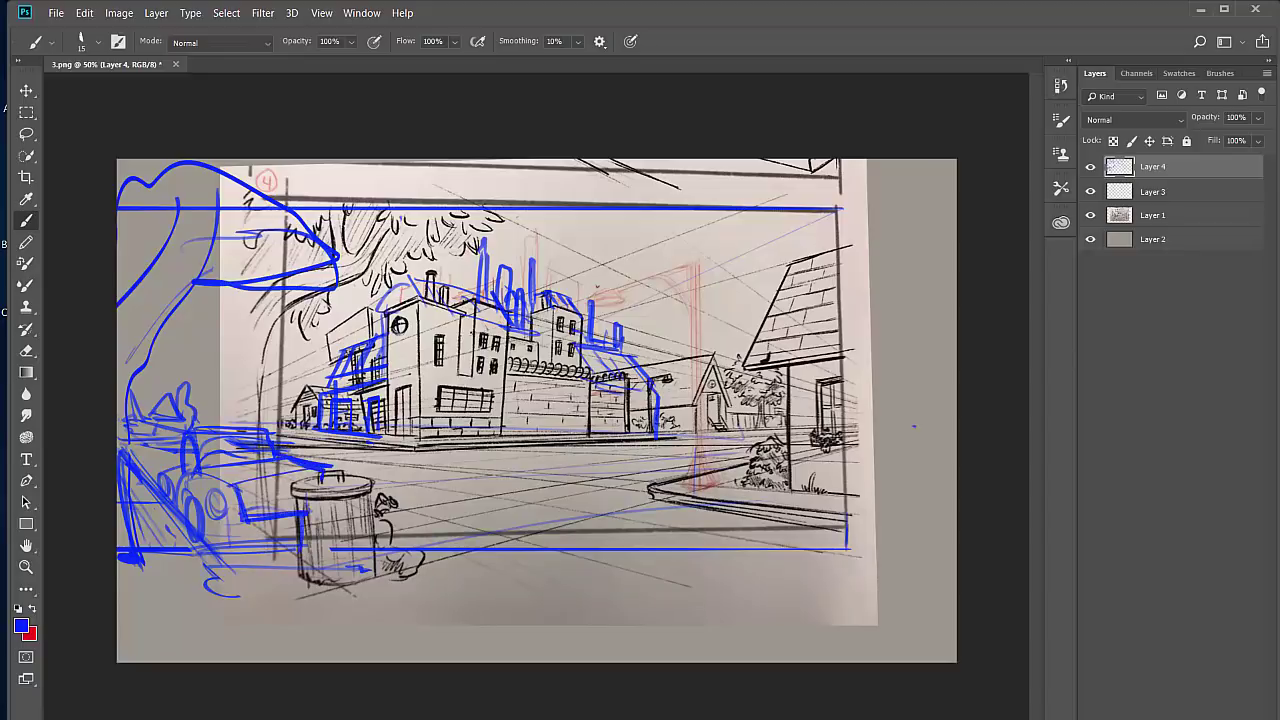
left_click_drag(204, 540, 298, 554)
left_click_drag(306, 522, 214, 538)
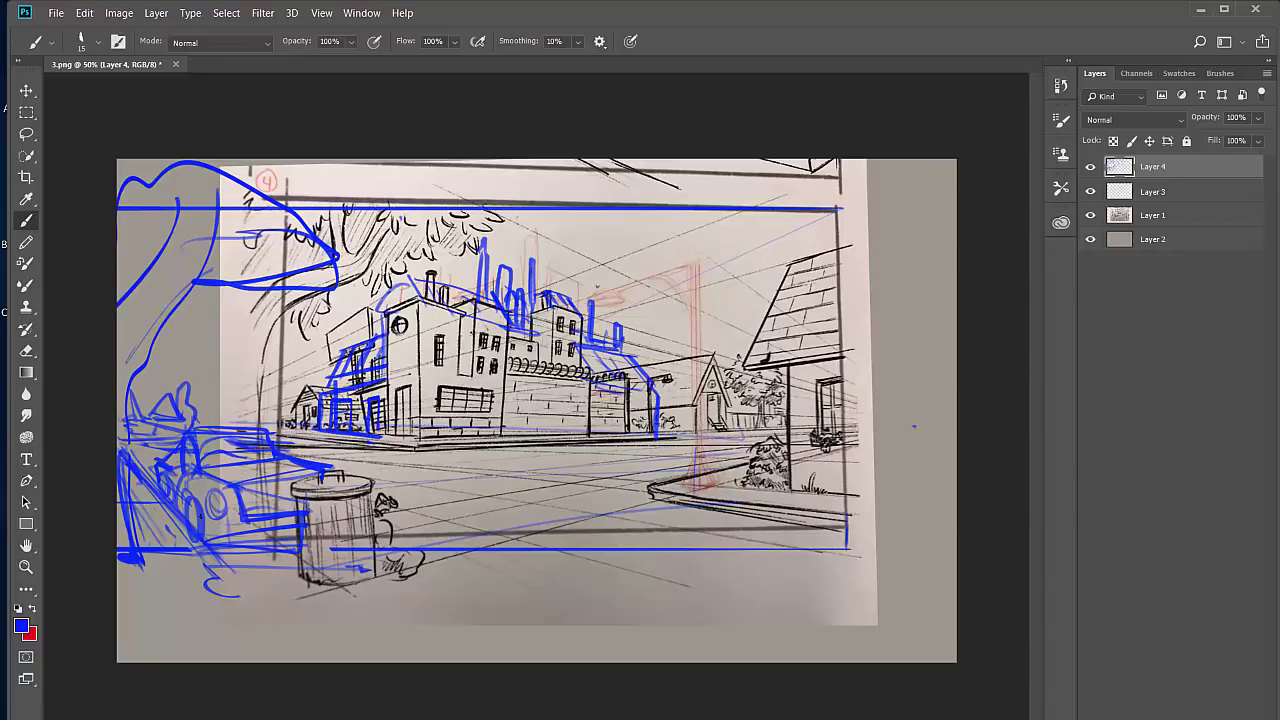
Step: Draw a large cloud above the factory, smaller clouds at the left, and distant hills and trees along the horizon
mouse_move(764, 214)
left_mouse_down()
mouse_move(588, 240)
mouse_move(784, 236)
mouse_move(692, 186)
mouse_move(500, 248)
left_mouse_up()
left_click_drag(298, 334, 206, 356)
mouse_move(268, 312)
left_mouse_down()
mouse_move(194, 330)
mouse_move(210, 332)
left_mouse_up()
mouse_move(304, 390)
left_mouse_down()
mouse_move(288, 378)
mouse_move(274, 430)
mouse_move(228, 430)
mouse_move(262, 412)
mouse_move(222, 420)
left_mouse_up()
left_click_drag(226, 418, 200, 426)
mouse_move(150, 367)
left_mouse_down()
mouse_move(281, 409)
mouse_move(194, 369)
mouse_move(284, 398)
left_mouse_up()
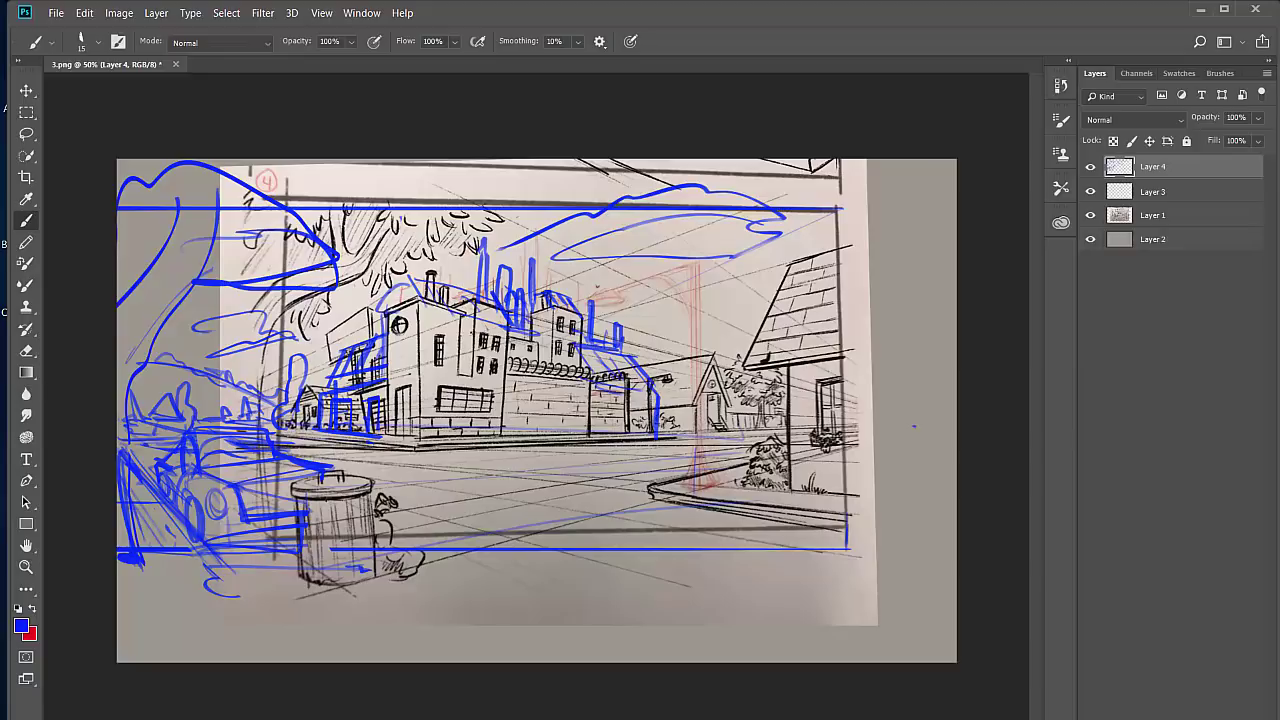
Step: Outline the figure behind the trash can and draw crosswalk lines running from the street corner toward the foreground
left_click_drag(370, 514, 394, 566)
left_click_drag(650, 498, 410, 578)
left_click_drag(535, 546, 662, 500)
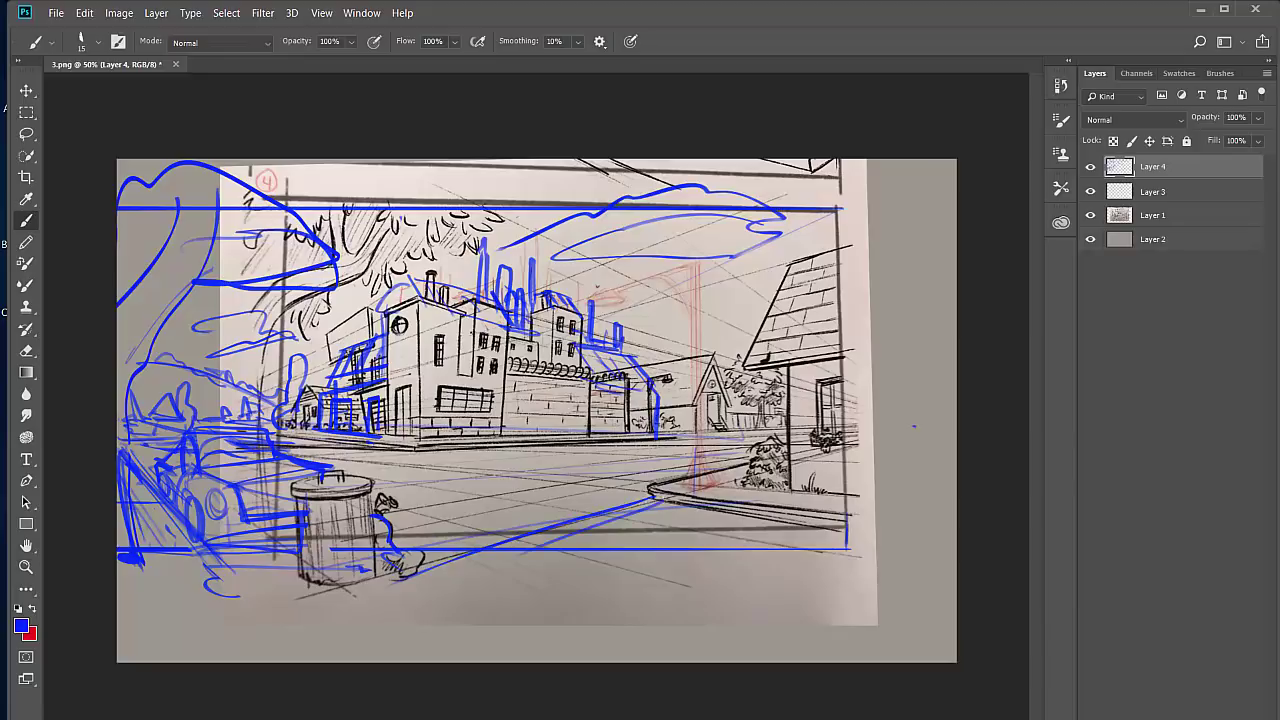
mouse_move(488, 566)
left_mouse_down()
mouse_move(670, 494)
mouse_move(568, 573)
left_mouse_up()
mouse_move(712, 512)
left_mouse_down()
mouse_move(565, 587)
mouse_move(543, 582)
mouse_move(575, 574)
left_mouse_up()
Step: Trace the red street lamp in blue, with its tall post, curved arm and lamp head
left_click_drag(679, 449, 680, 490)
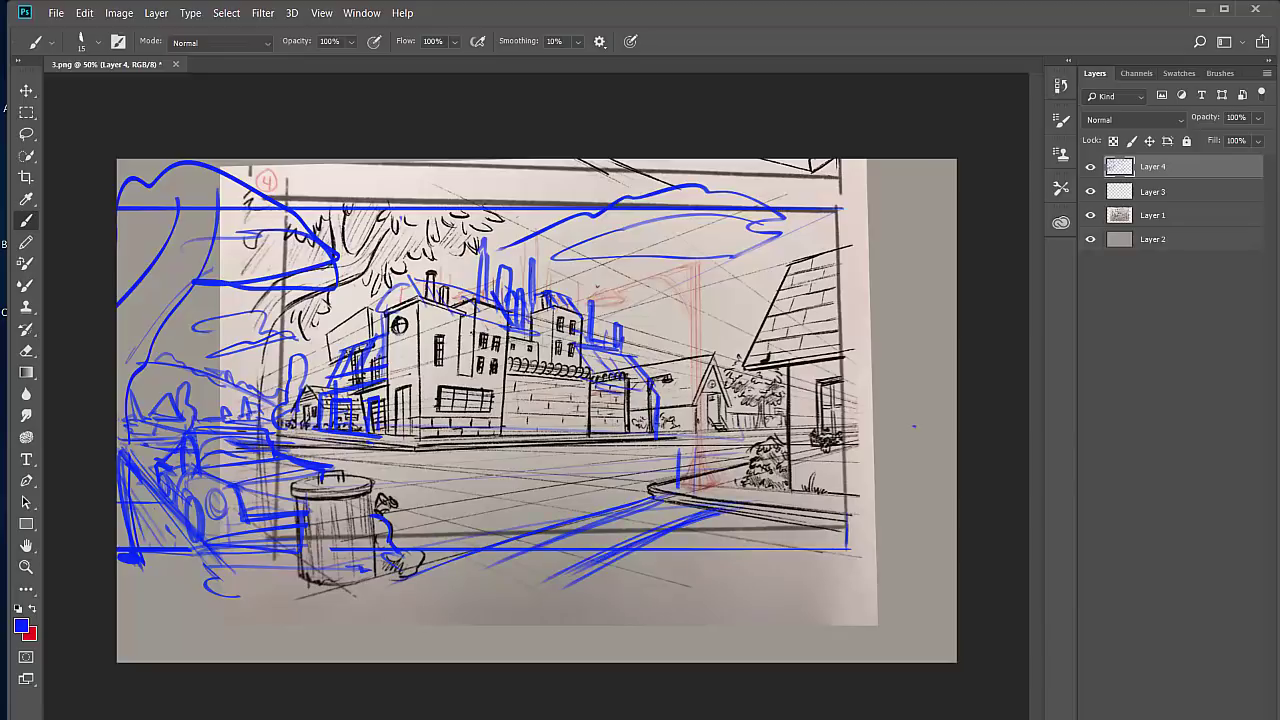
left_click_drag(691, 297, 696, 462)
left_click_drag(701, 281, 697, 431)
mouse_move(699, 335)
left_mouse_down()
mouse_move(696, 282)
mouse_move(621, 286)
mouse_move(644, 281)
mouse_move(682, 315)
left_mouse_up()
left_click_drag(678, 283, 697, 488)
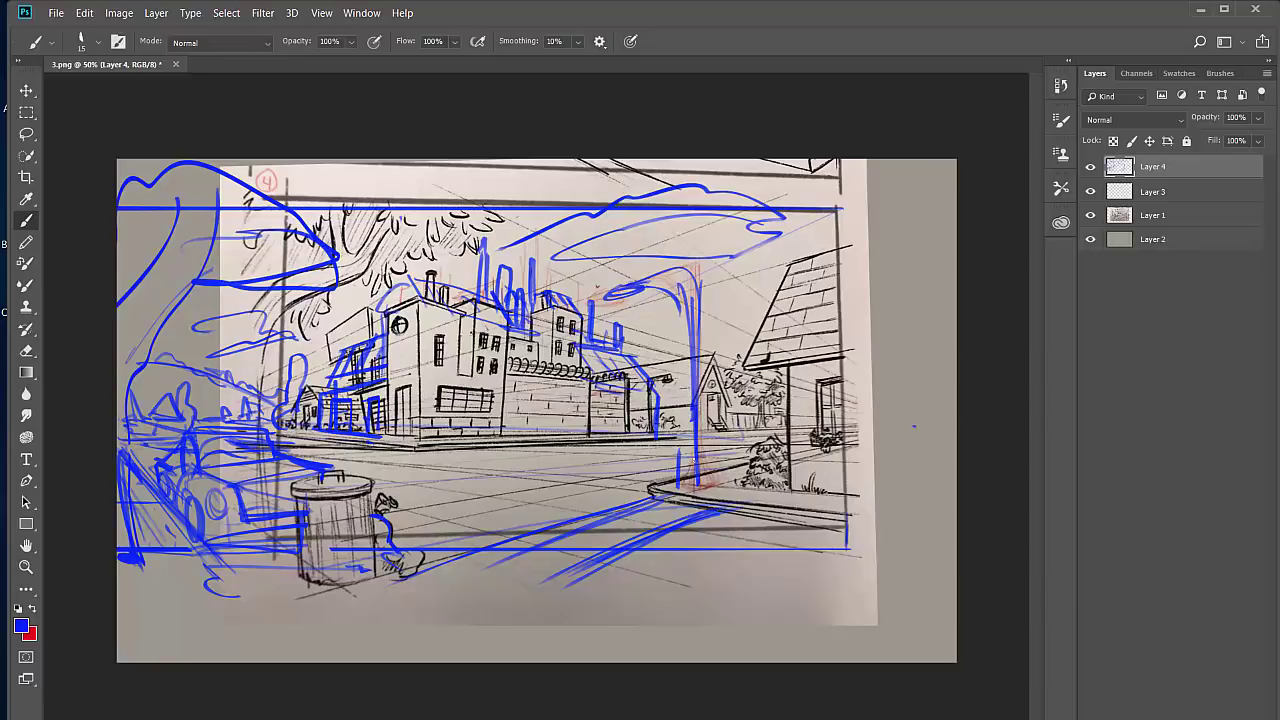
mouse_move(694, 396)
left_mouse_down()
mouse_move(672, 430)
mouse_move(706, 418)
mouse_move(711, 430)
left_mouse_up()
key("ctrl+alt+z")
key("ctrl+alt+z")
left_click_drag(670, 430, 715, 431)
key("ctrl+z")
key("ctrl+z")
key("ctrl+z")
key("ctrl+z")
key("ctrl+z")
Step: Draw a small hatched box around the lower part of the lamp post
mouse_move(675, 456)
left_mouse_down()
mouse_move(705, 431)
mouse_move(684, 431)
mouse_move(685, 460)
mouse_move(708, 430)
mouse_move(708, 454)
mouse_move(682, 460)
mouse_move(705, 444)
left_mouse_up()
mouse_move(690, 424)
left_mouse_down()
mouse_move(690, 462)
mouse_move(700, 450)
left_mouse_up()
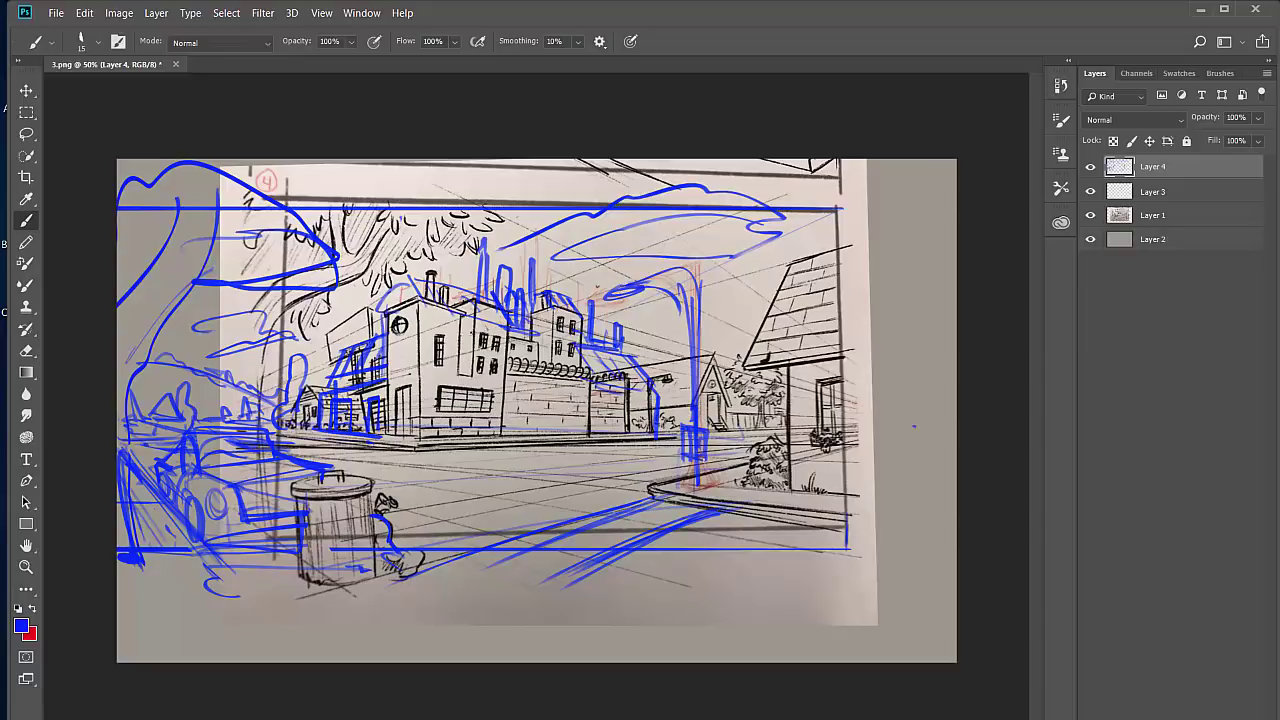
Step: Reinforce the corner sidewalk's curb edge and shade long shadow strokes across the street in front of the factory
mouse_move(724, 510)
left_mouse_down()
mouse_move(841, 523)
mouse_move(783, 530)
left_mouse_up()
left_click_drag(796, 366, 791, 438)
key("Return")
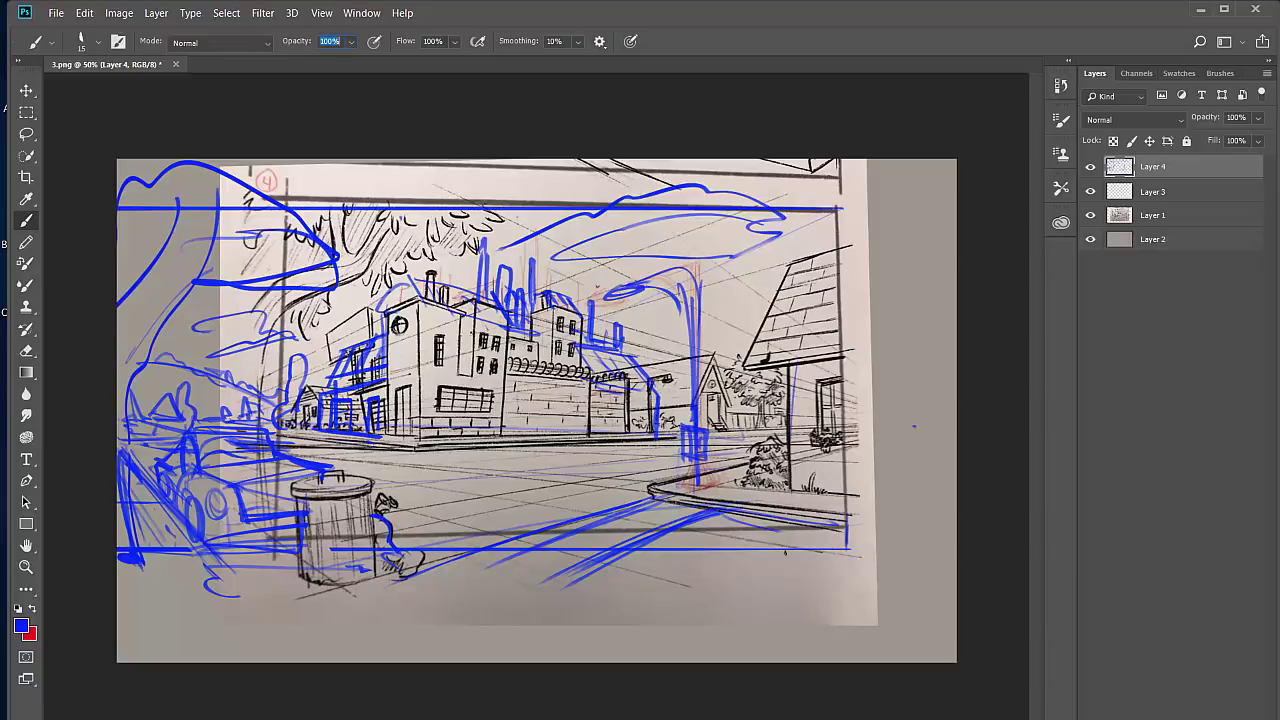
key("Return")
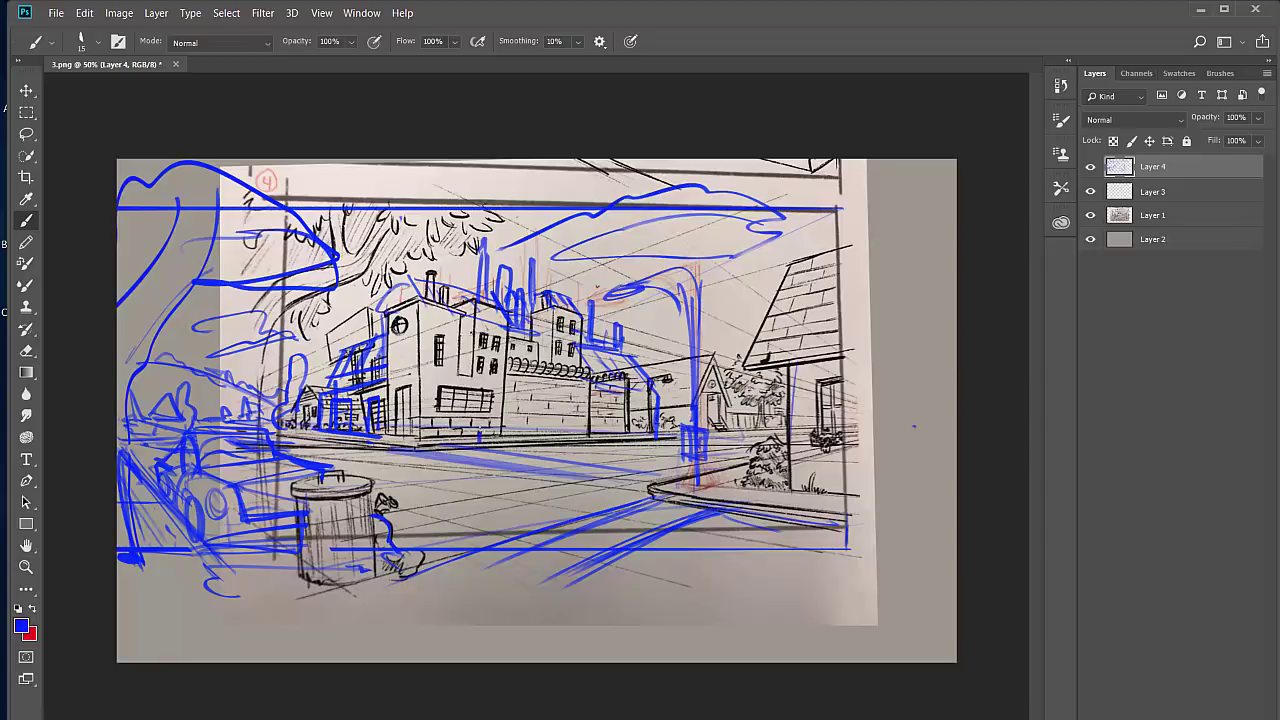
Step: Sketch bushes along the base of the factory's brick wall and a barred gate at the wall's right end
mouse_move(475, 427)
left_mouse_down()
mouse_move(480, 417)
mouse_move(479, 440)
mouse_move(508, 444)
mouse_move(520, 430)
mouse_move(536, 442)
mouse_move(542, 424)
mouse_move(544, 440)
mouse_move(556, 420)
mouse_move(562, 442)
mouse_move(568, 432)
left_mouse_up()
mouse_move(625, 379)
left_mouse_down()
mouse_move(588, 383)
mouse_move(625, 400)
mouse_move(591, 397)
mouse_move(592, 436)
mouse_move(626, 408)
left_mouse_up()
left_click_drag(596, 410, 604, 432)
left_click_drag(610, 410, 626, 436)
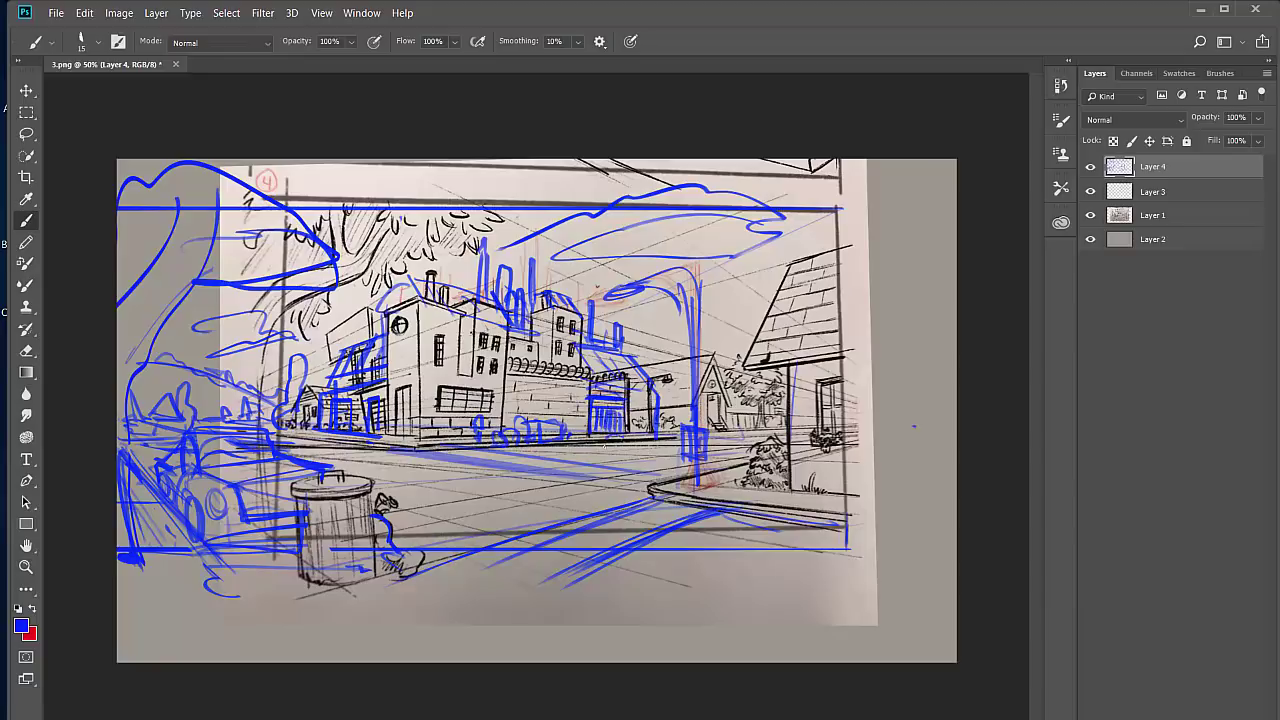